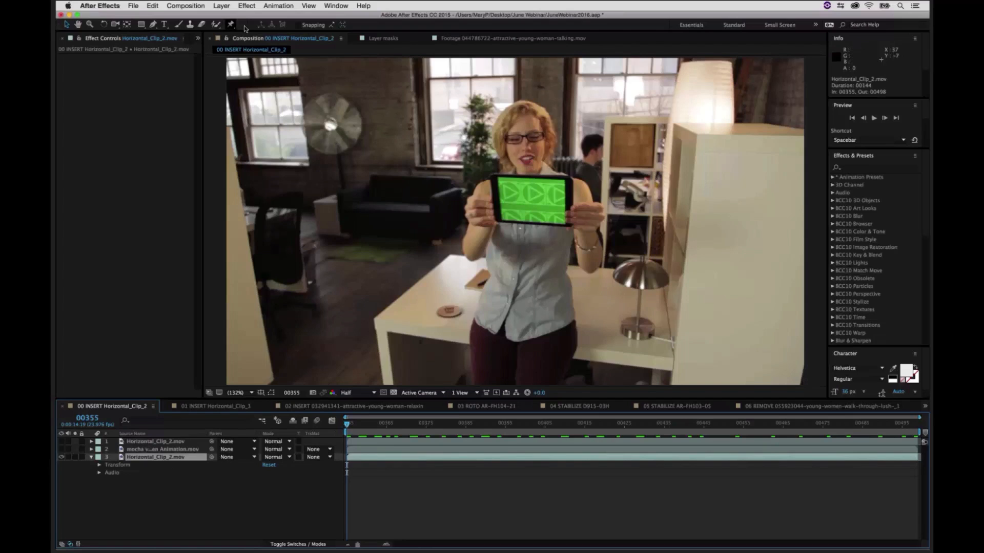
Step: Send the bottom Horizontal_Clip_2.mov layer to mocha AE for tracking and switch to the mocha AE window
{"action": "left_click", "coordinate": [278, 6]}
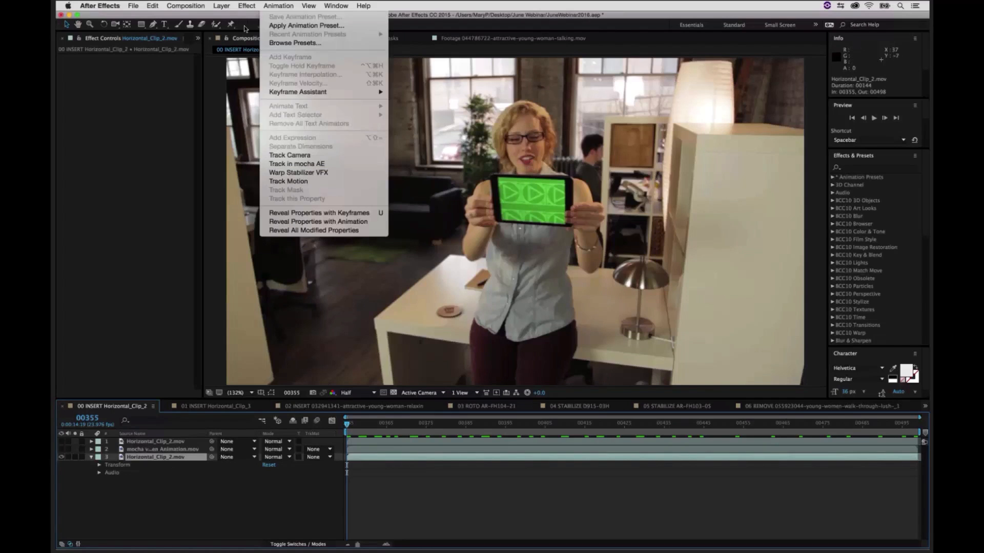
{"action": "left_click", "coordinate": [308, 165]}
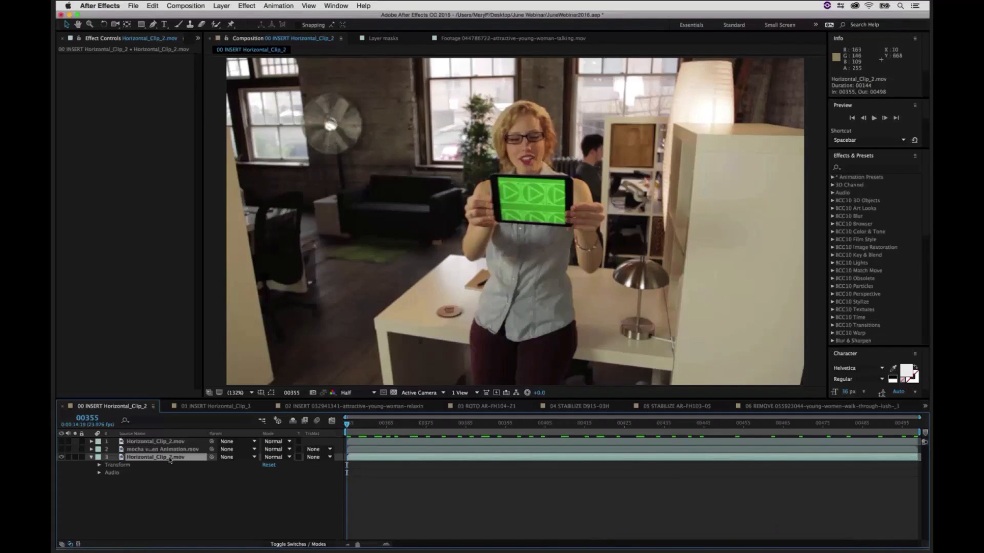
{"action": "left_click", "coordinate": [290, 7]}
{"action": "left_click", "coordinate": [306, 164]}
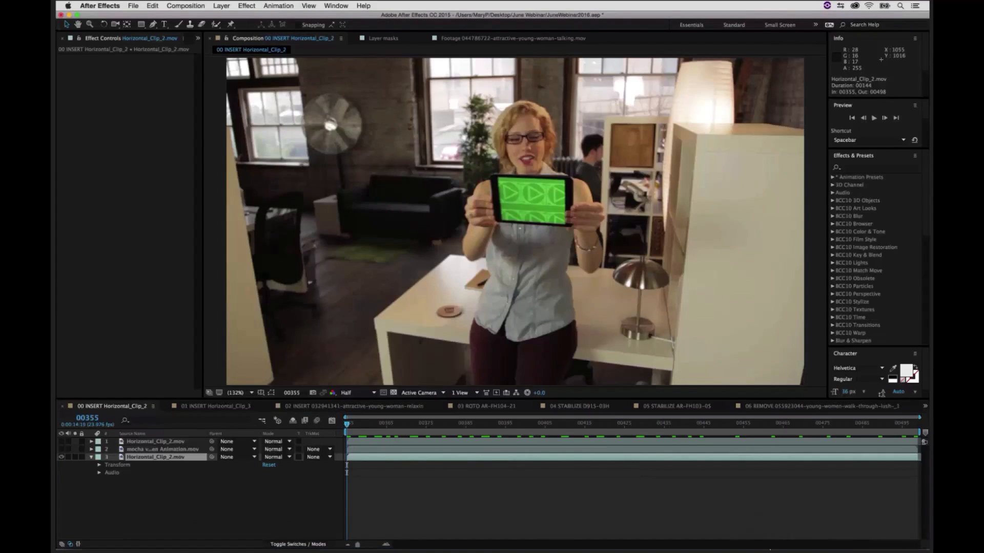
{"action": "left_click", "coordinate": [774, 537]}
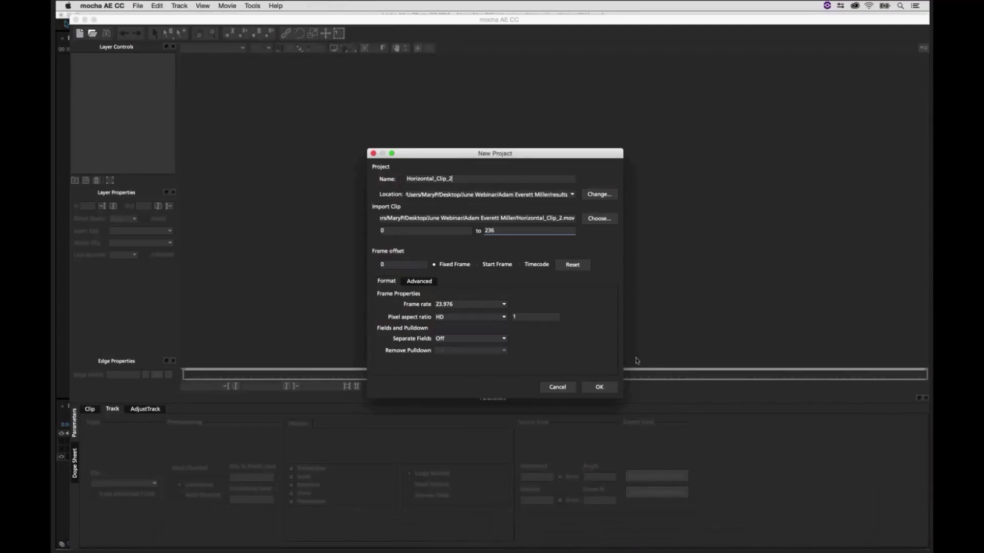
Step: Create a new mocha project named Horizontal_Clip_2b, leaving the imported clip's other settings as they are
{"action": "left_click", "coordinate": [589, 390]}
{"action": "left_click", "coordinate": [489, 285]}
{"action": "type", "text": "b"}
{"action": "left_click", "coordinate": [599, 387]}
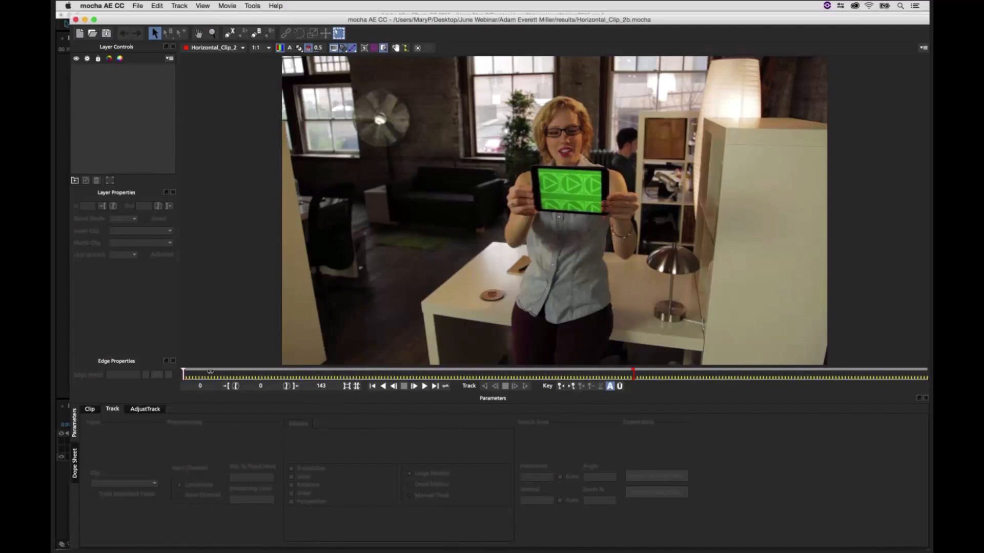
Step: Open the recent project Horizontal_Clip_2.mocha, discarding the changes to the current project
{"action": "left_click_drag", "start_coordinate": [192, 374], "coordinate": [154, 231]}
{"action": "left_click", "coordinate": [137, 6]}
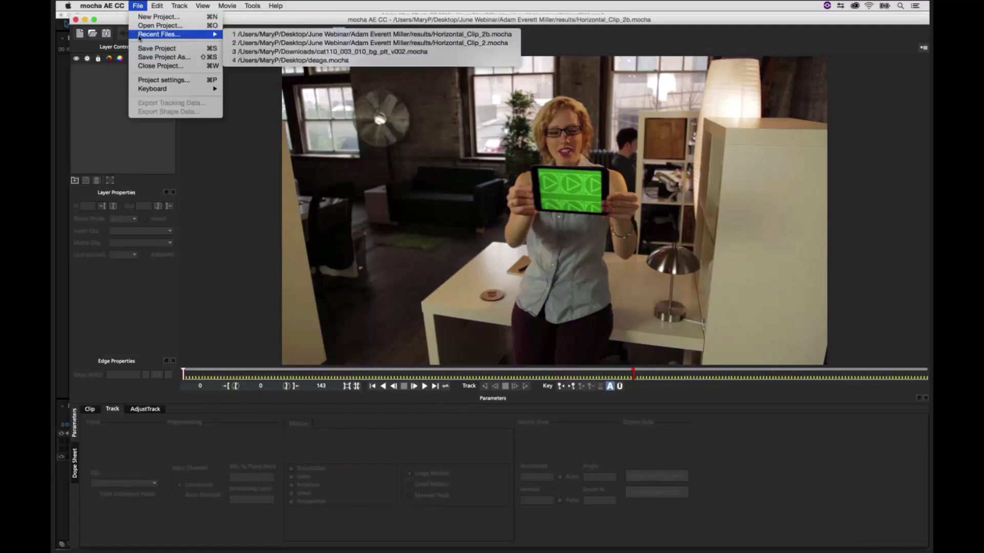
{"action": "mouse_move", "coordinate": [149, 35]}
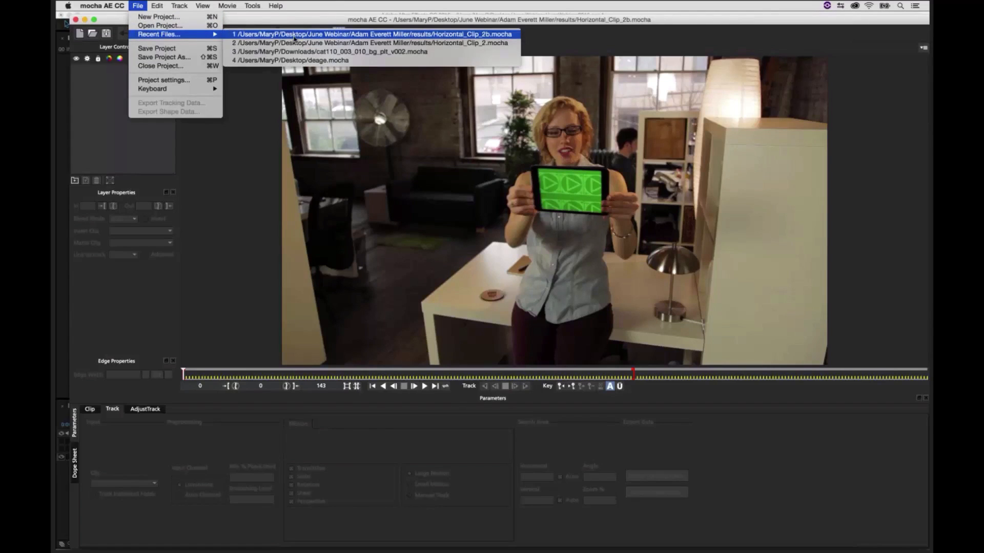
{"action": "left_click", "coordinate": [294, 38]}
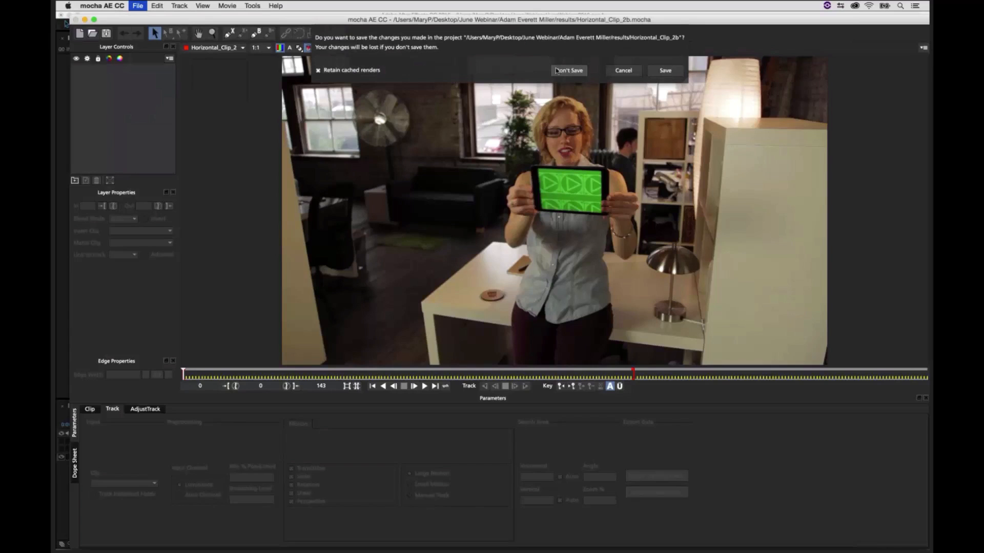
{"action": "left_click", "coordinate": [567, 71]}
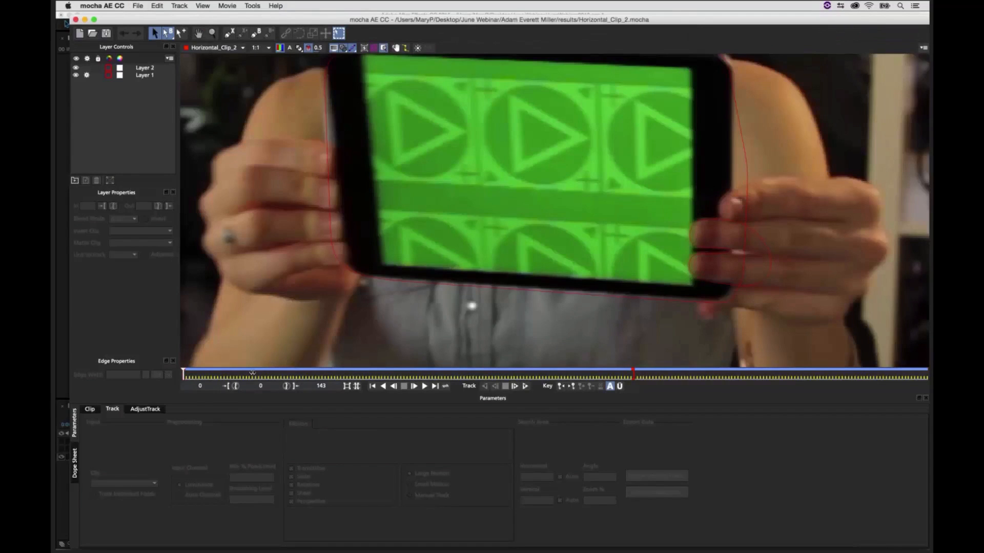
Step: Select Layer 1 and show the planar grid over the tablet to check its track at several frames
{"action": "left_click_drag", "start_coordinate": [252, 373], "coordinate": [770, 370]}
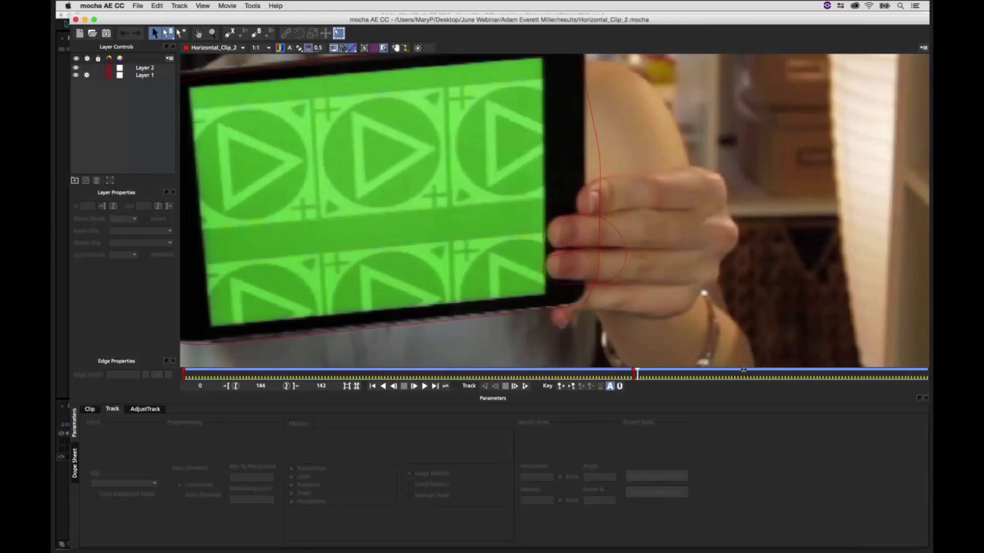
{"action": "key", "text": "z"}
{"action": "left_click_drag", "start_coordinate": [382, 164], "coordinate": [388, 276]}
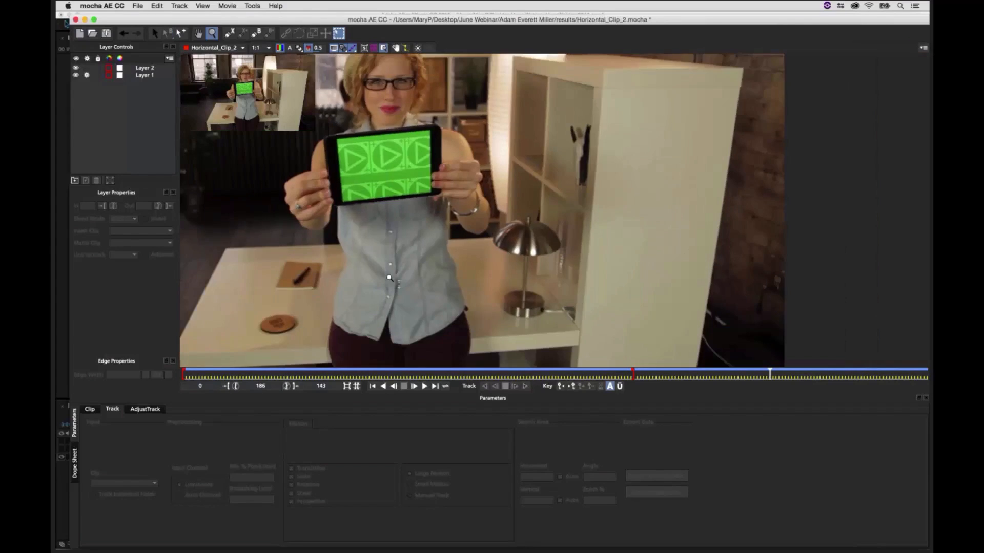
{"action": "key", "text": "shift+8"}
{"action": "left_click", "coordinate": [133, 74]}
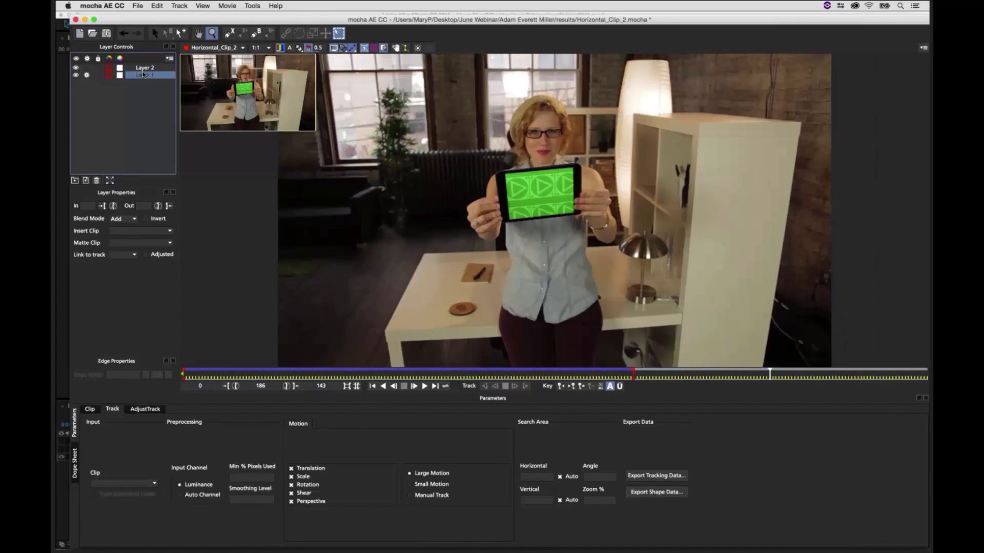
{"action": "left_click", "coordinate": [504, 373]}
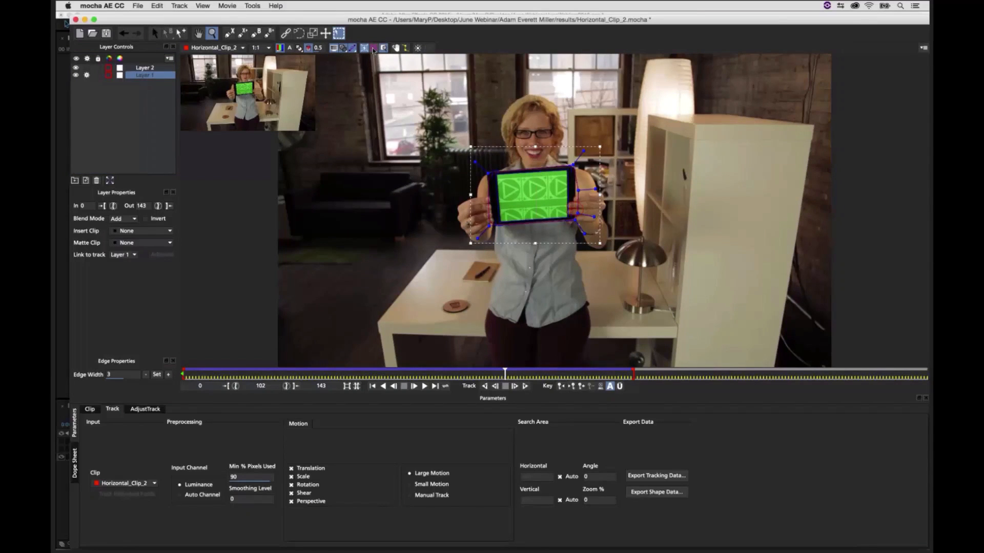
{"action": "left_click", "coordinate": [373, 48]}
{"action": "key", "text": "Left"}
{"action": "mouse_move", "coordinate": [395, 361]}
{"action": "left_mouse_down"}
{"action": "mouse_move", "coordinate": [199, 347]}
{"action": "mouse_move", "coordinate": [543, 348]}
{"action": "mouse_move", "coordinate": [404, 350]}
{"action": "left_mouse_up"}
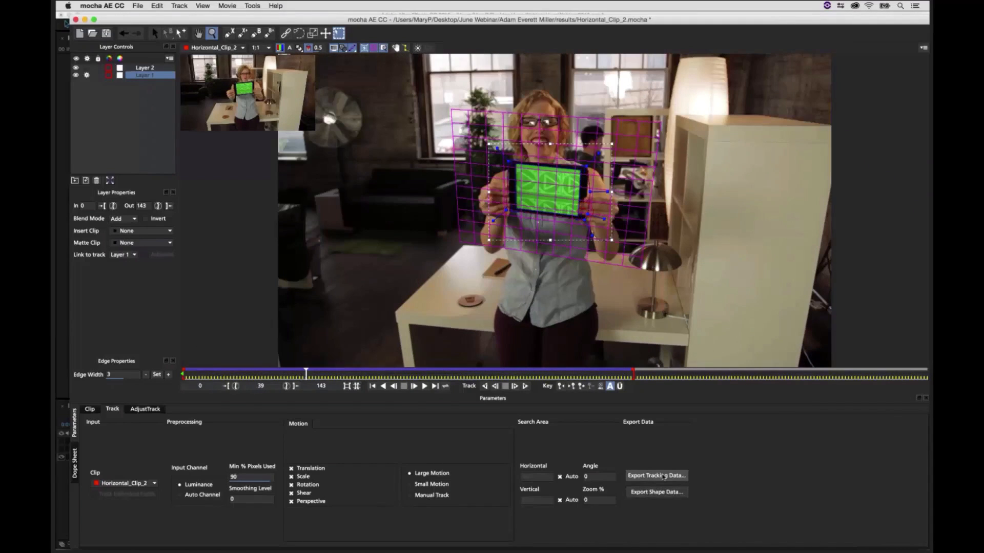
Step: Export Layer 1's tracking data as After Effects Corner Pin [supports motion blur] (*.txt) to the clipboard
{"action": "left_click", "coordinate": [663, 477]}
{"action": "left_click", "coordinate": [468, 263]}
{"action": "left_click", "coordinate": [501, 291]}
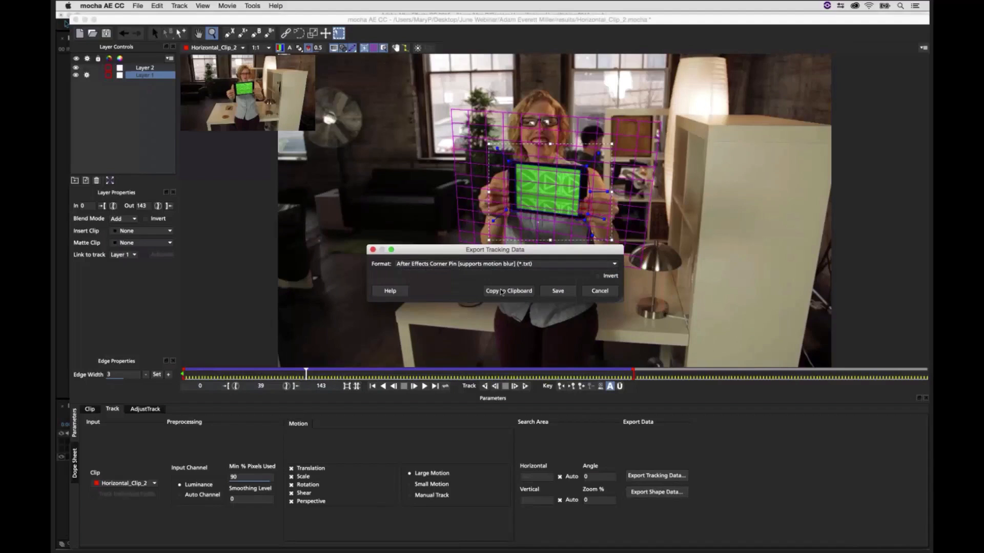
{"action": "left_click", "coordinate": [502, 291]}
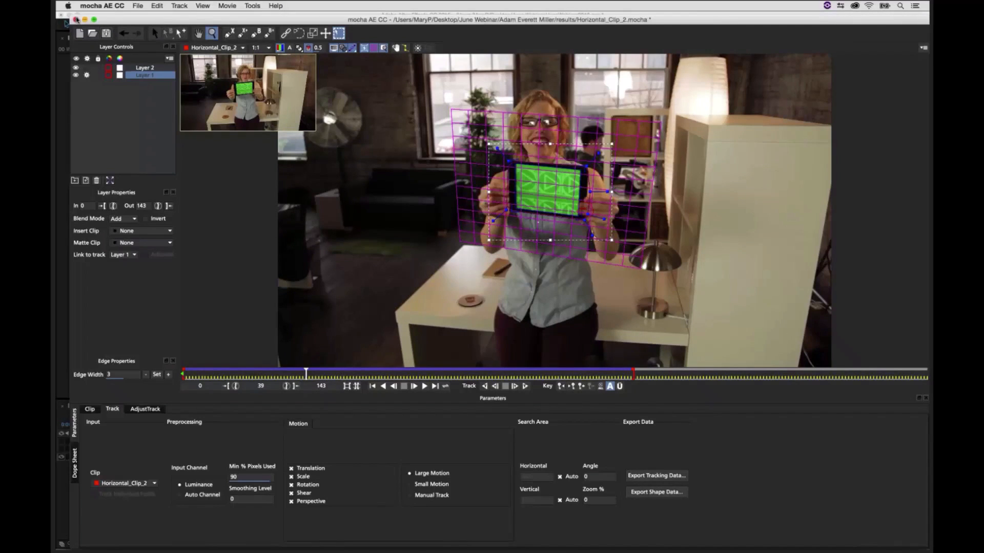
Step: Close the mocha project without saving, quit mocha AE and return to After Effects
{"action": "left_click", "coordinate": [76, 20]}
{"action": "left_click", "coordinate": [554, 70]}
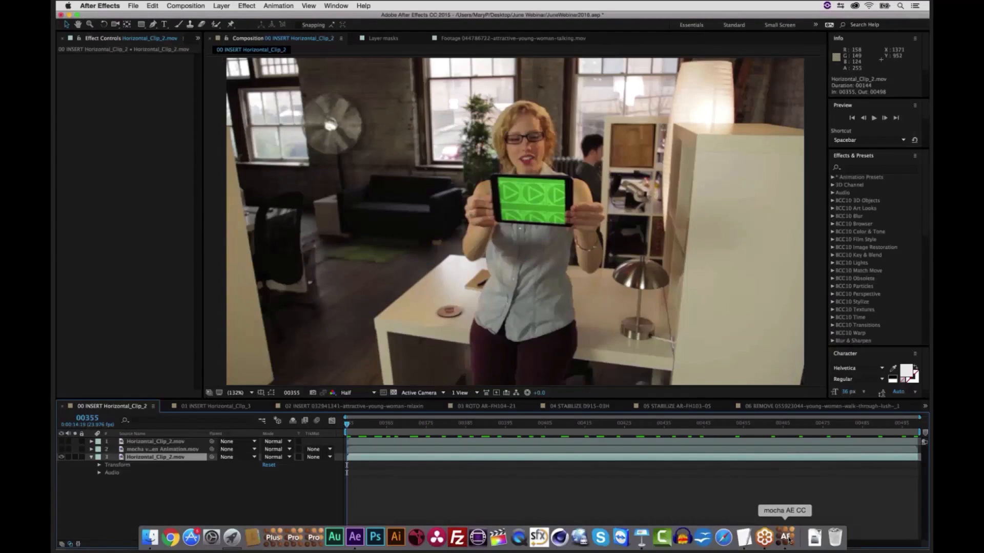
{"action": "right_click", "coordinate": [784, 537]}
{"action": "left_click", "coordinate": [795, 511]}
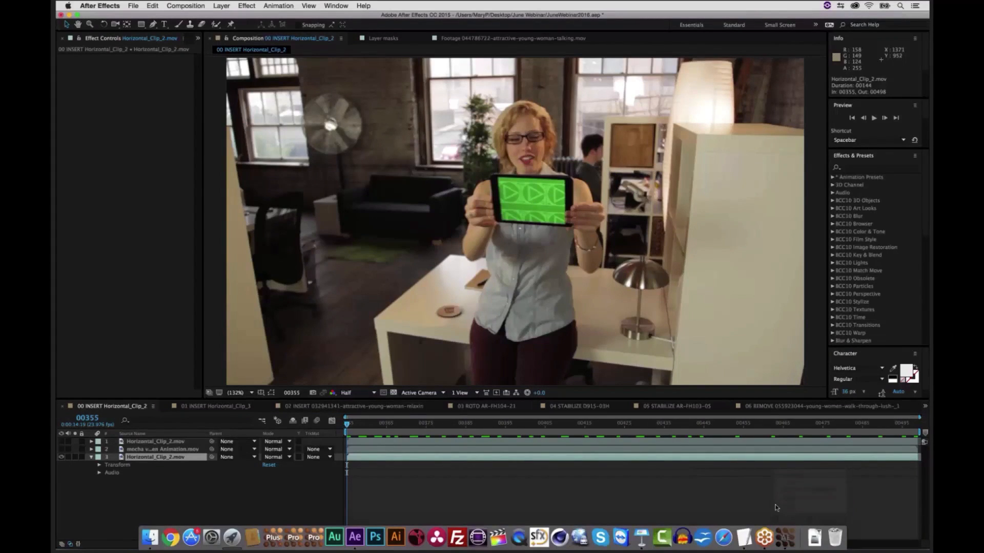
Step: Make the mocha v4 Open Animation.mov layer visible, select its Corner Pin effect and check the insert further along the timeline
{"action": "left_click", "coordinate": [146, 450]}
{"action": "left_click", "coordinate": [61, 450]}
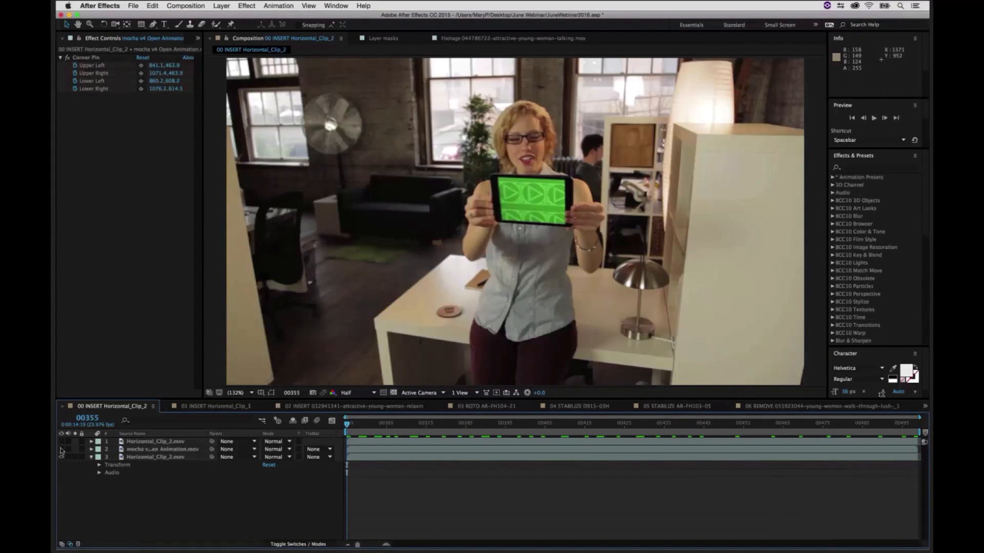
{"action": "left_click", "coordinate": [61, 449]}
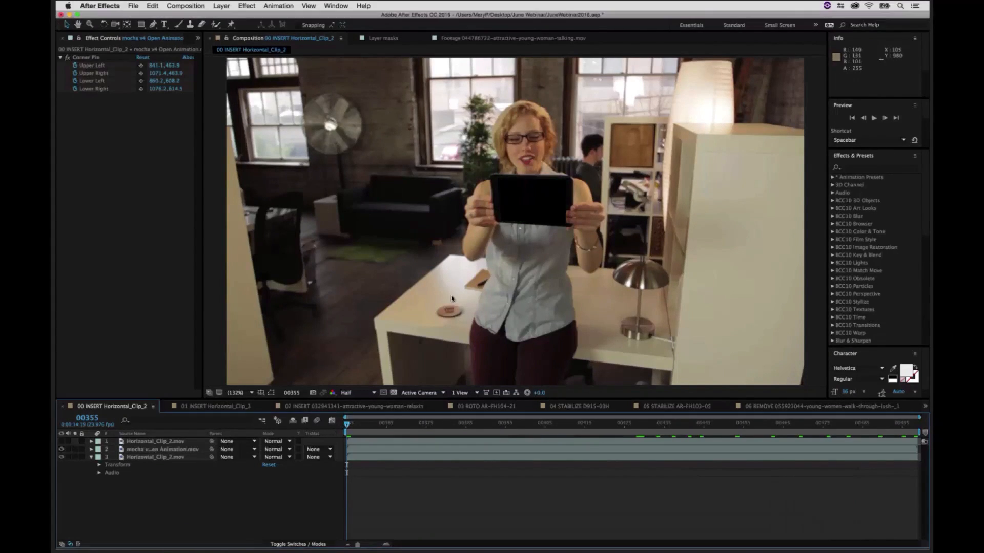
{"action": "left_click", "coordinate": [92, 58]}
{"action": "left_click", "coordinate": [152, 6]}
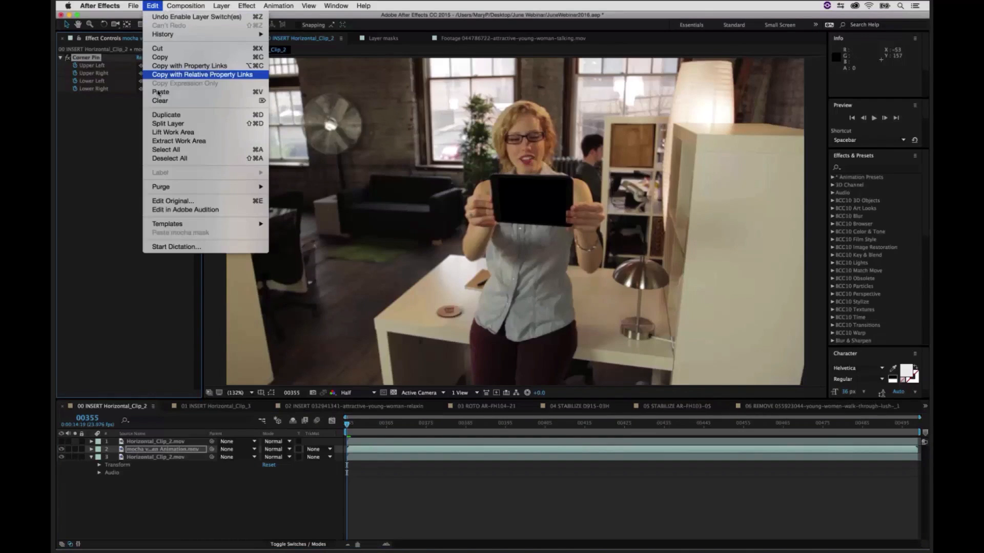
{"action": "left_click", "coordinate": [127, 121]}
{"action": "left_click_drag", "start_coordinate": [366, 424], "coordinate": [470, 421]}
Step: Make the top Horizontal_Clip_2.mov layer visible and expand its properties to reveal its mask
{"action": "left_click", "coordinate": [156, 442]}
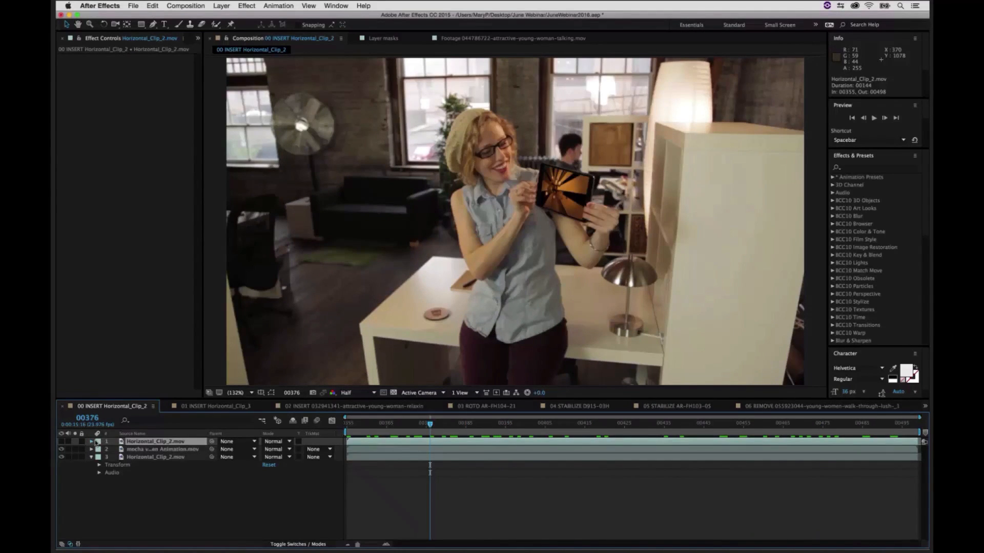
{"action": "left_click", "coordinate": [92, 442]}
{"action": "left_click", "coordinate": [61, 441]}
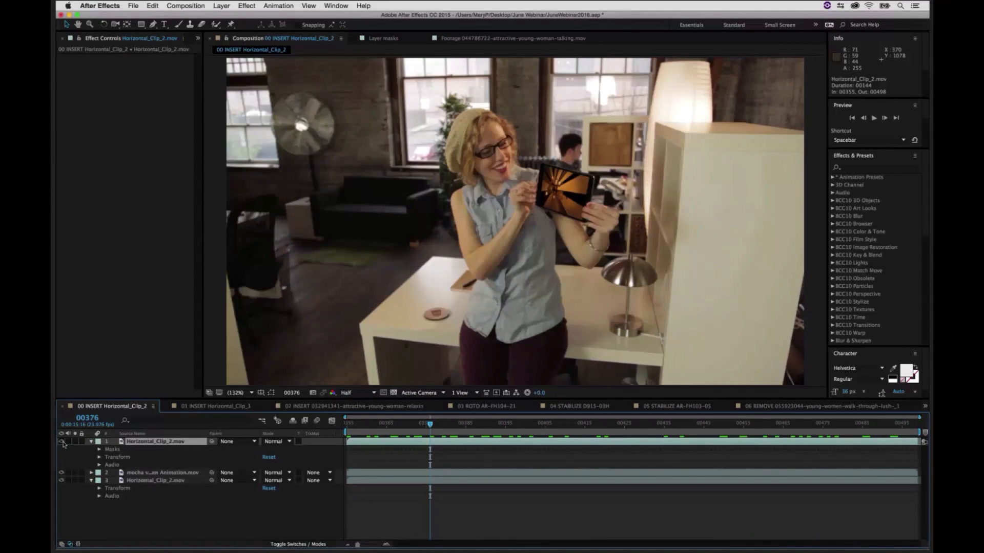
{"action": "left_click", "coordinate": [101, 449]}
{"action": "left_click", "coordinate": [99, 449]}
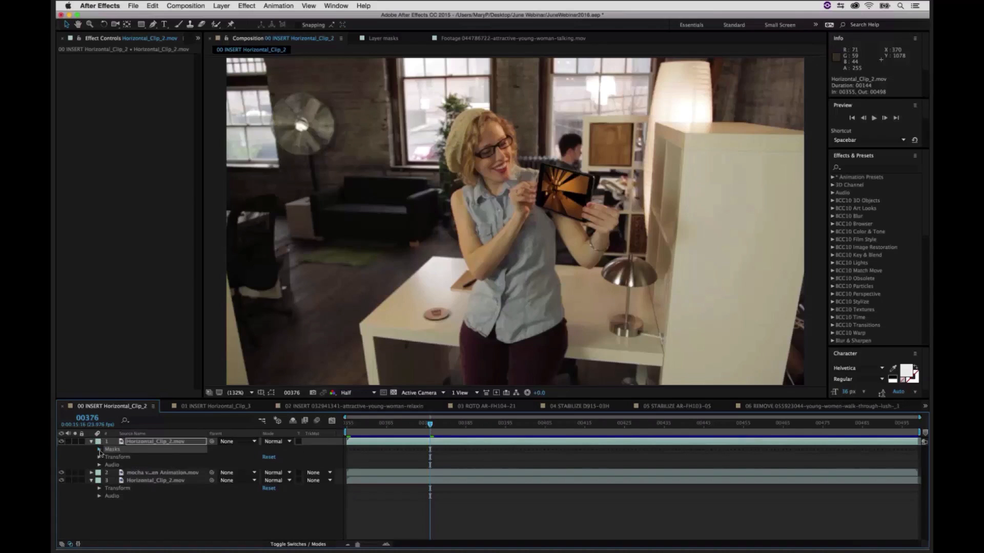
Step: Play and scrub through the composition to review the animation inserted on the tablet
{"action": "left_click", "coordinate": [418, 424]}
{"action": "key", "text": "space"}
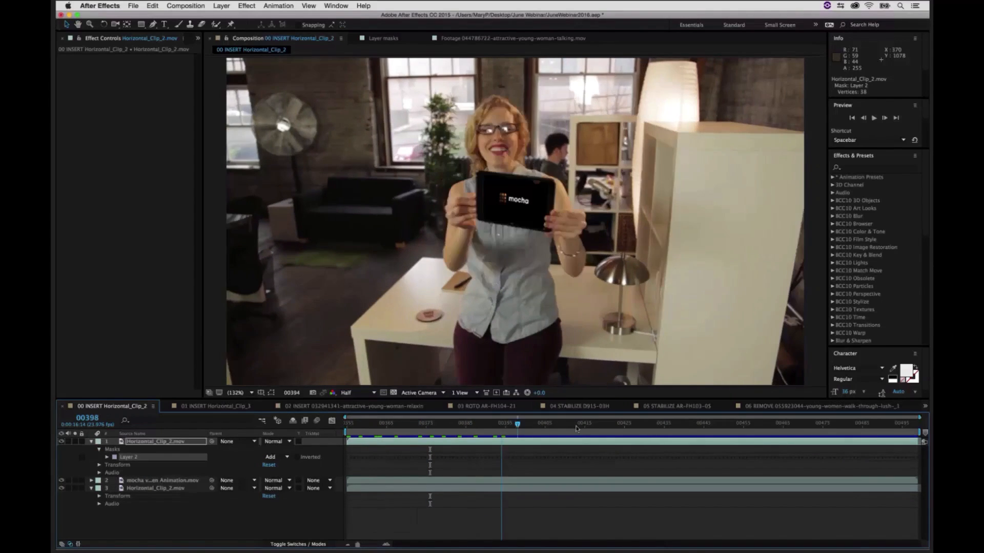
{"action": "left_click_drag", "start_coordinate": [616, 430], "coordinate": [450, 429]}
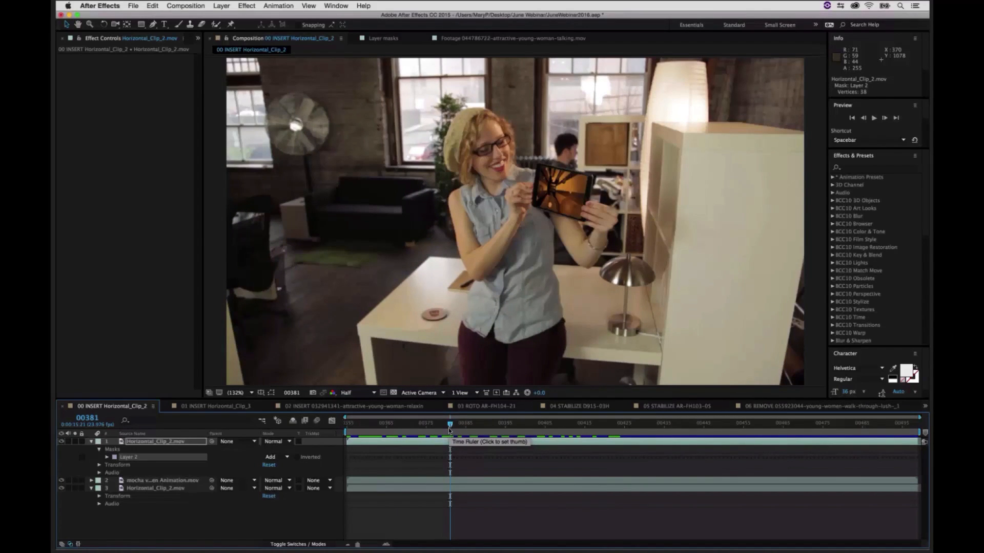
Step: Open the 01 INSERT Horizontal_Clip_3 composition and disable the mocha Pro effect on its Horizontal_Clip_2.mov layer
{"action": "left_click", "coordinate": [231, 407]}
{"action": "left_click", "coordinate": [164, 449]}
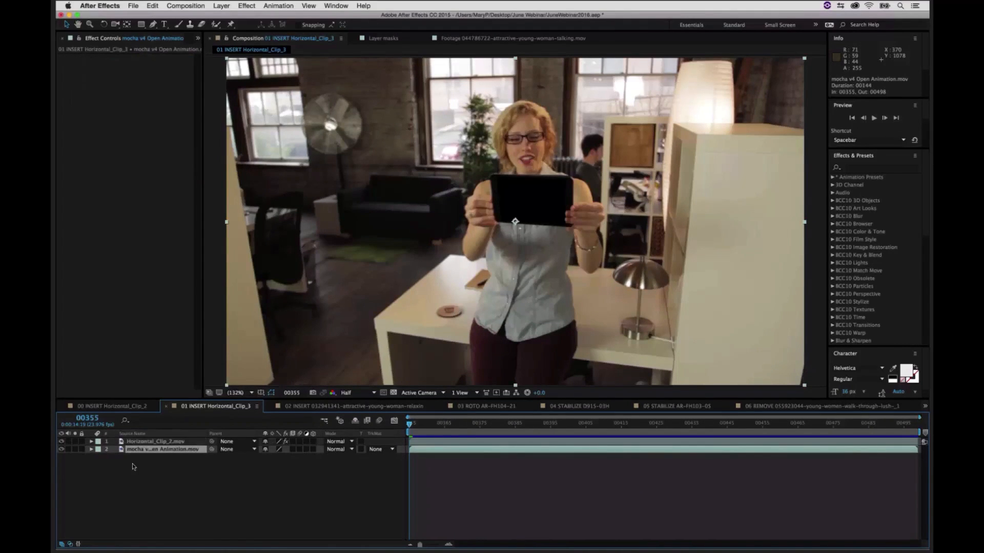
{"action": "left_click", "coordinate": [163, 441]}
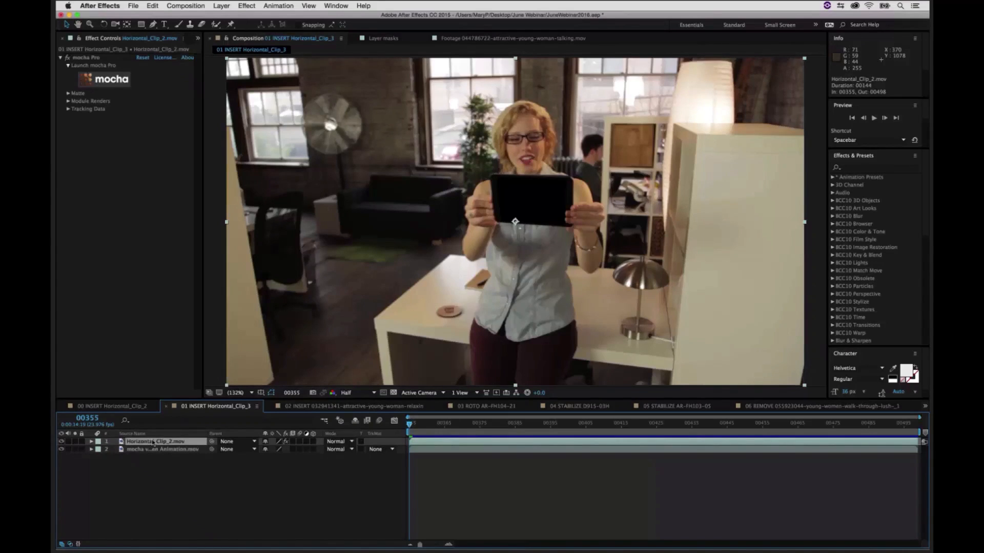
{"action": "left_click", "coordinate": [69, 59]}
{"action": "left_click", "coordinate": [67, 58]}
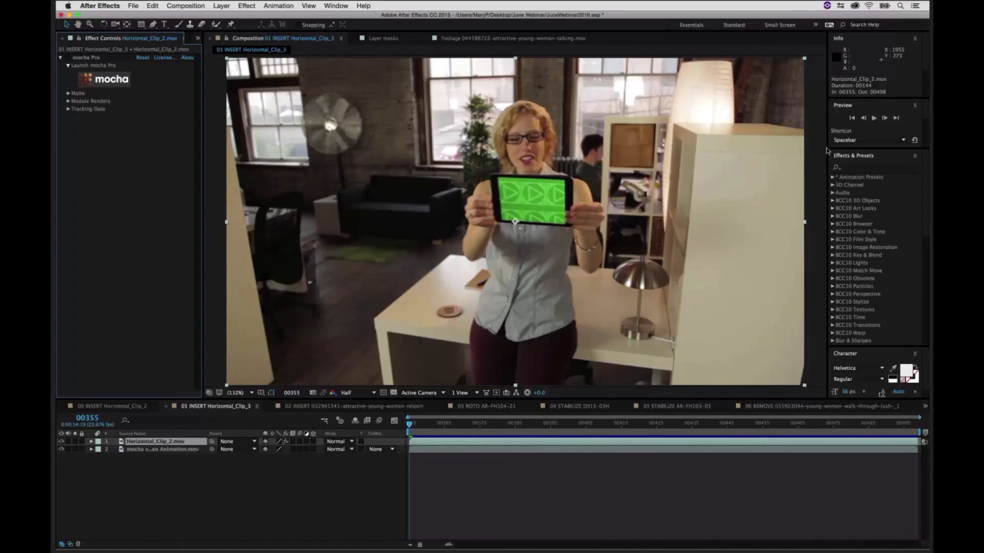
Step: Search the effects for mocha and apply mocha Pro to the Horizontal_Clip_2.mov layer
{"action": "left_click", "coordinate": [851, 167]}
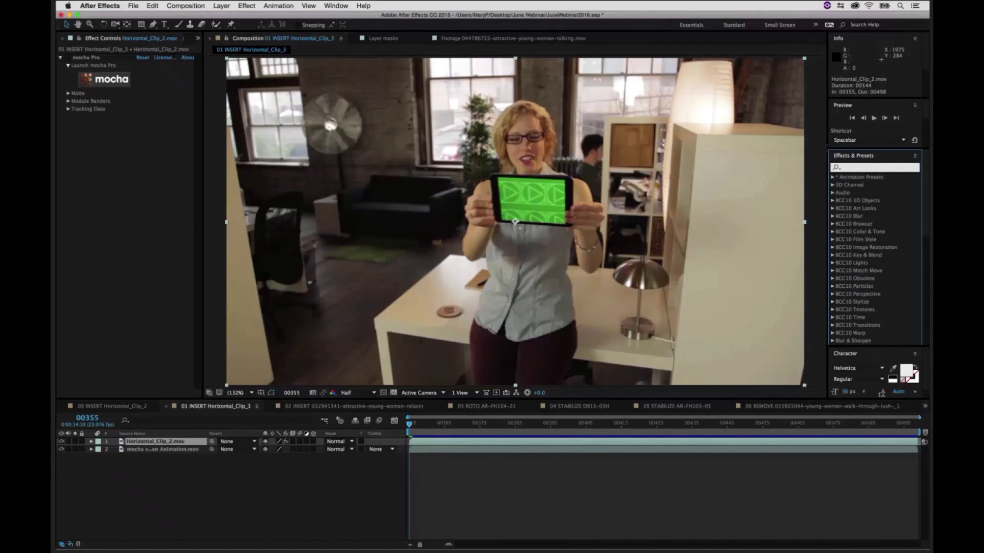
{"action": "type", "text": "mocha"}
{"action": "left_click_drag", "start_coordinate": [865, 201], "coordinate": [173, 443]}
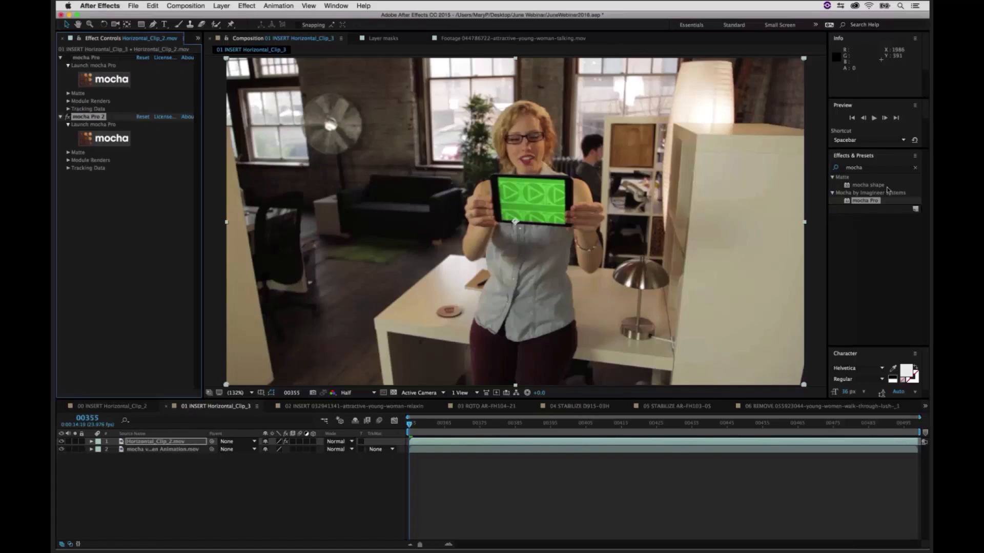
{"action": "left_click", "coordinate": [247, 5]}
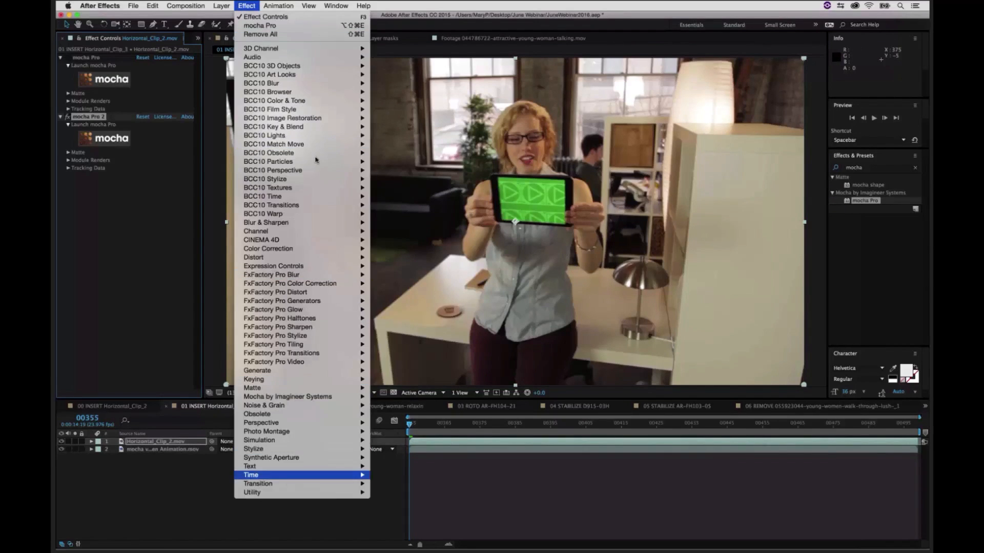
{"action": "mouse_move", "coordinate": [252, 4]}
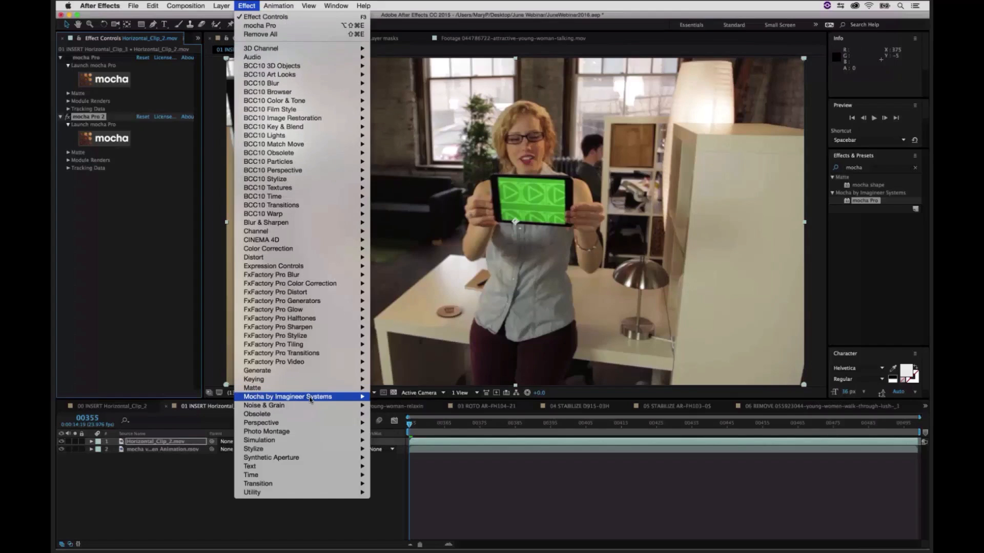
{"action": "mouse_move", "coordinate": [310, 398]}
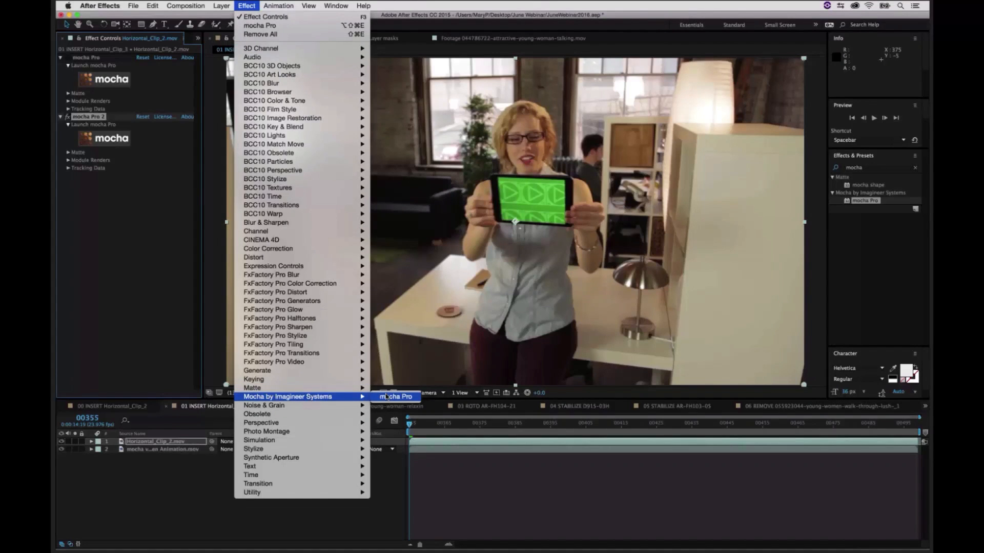
{"action": "left_click", "coordinate": [155, 258]}
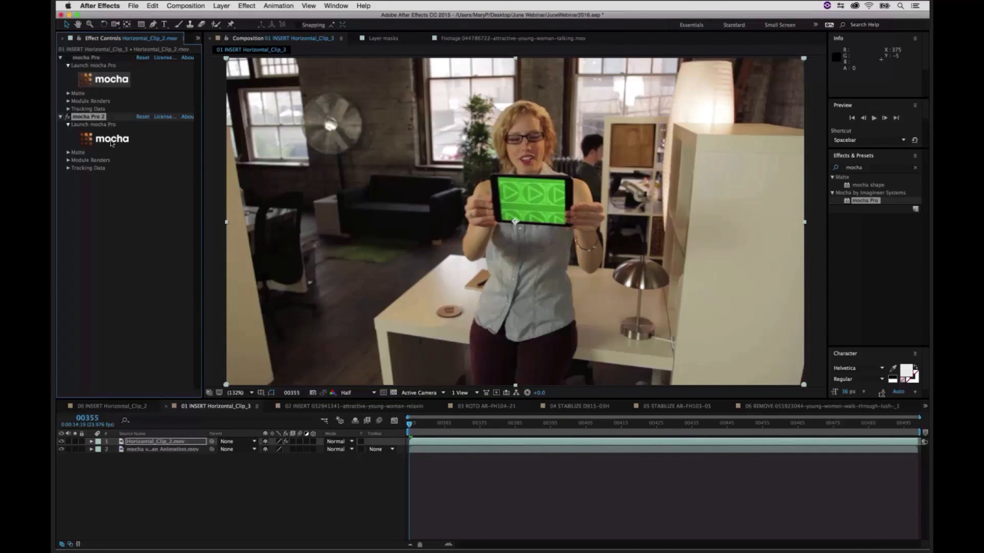
Step: Cancel the reduced-resolution tracking prompt, set the composition's preview resolution to Full, and launch mocha from the mocha Pro 2 effect
{"action": "left_click", "coordinate": [112, 142]}
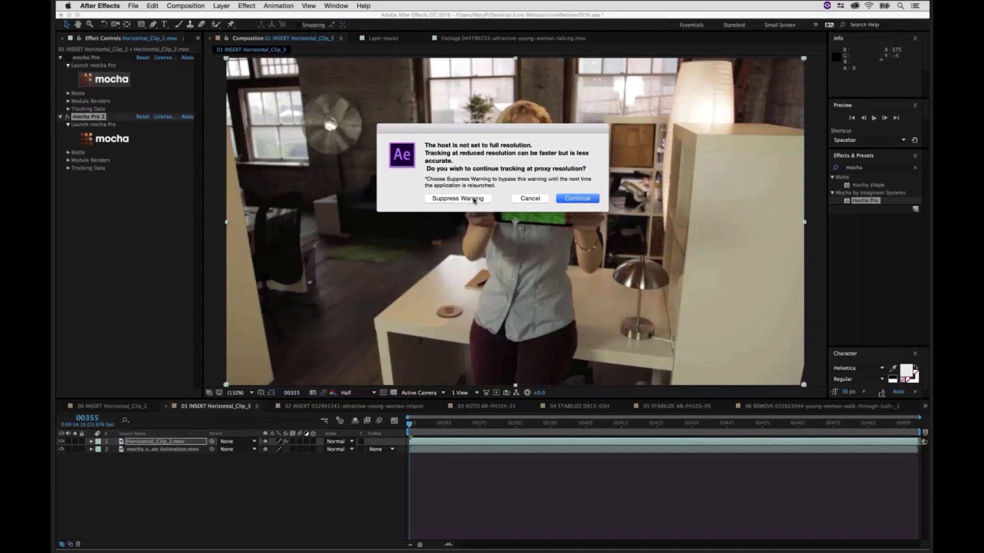
{"action": "left_click", "coordinate": [529, 199]}
{"action": "left_click", "coordinate": [357, 392]}
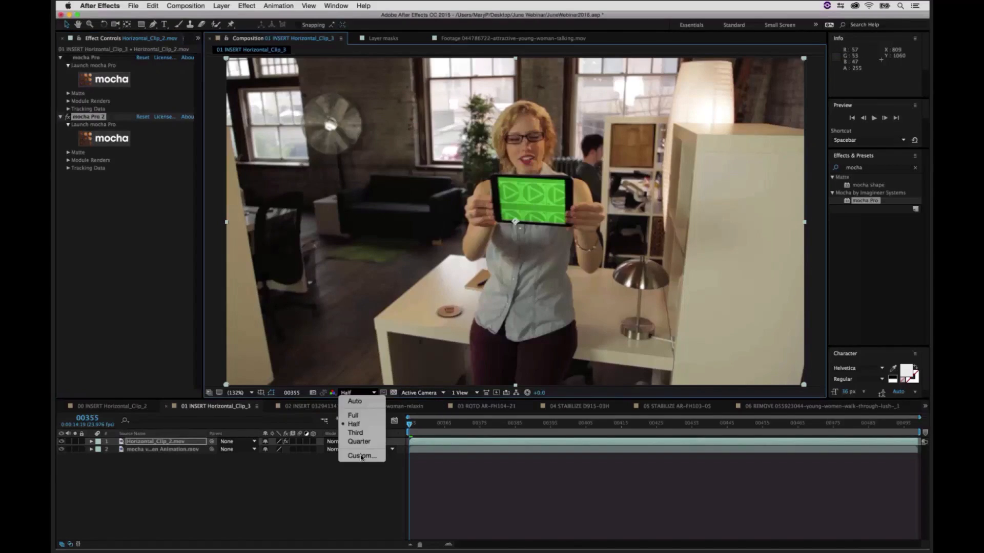
{"action": "left_click", "coordinate": [367, 415]}
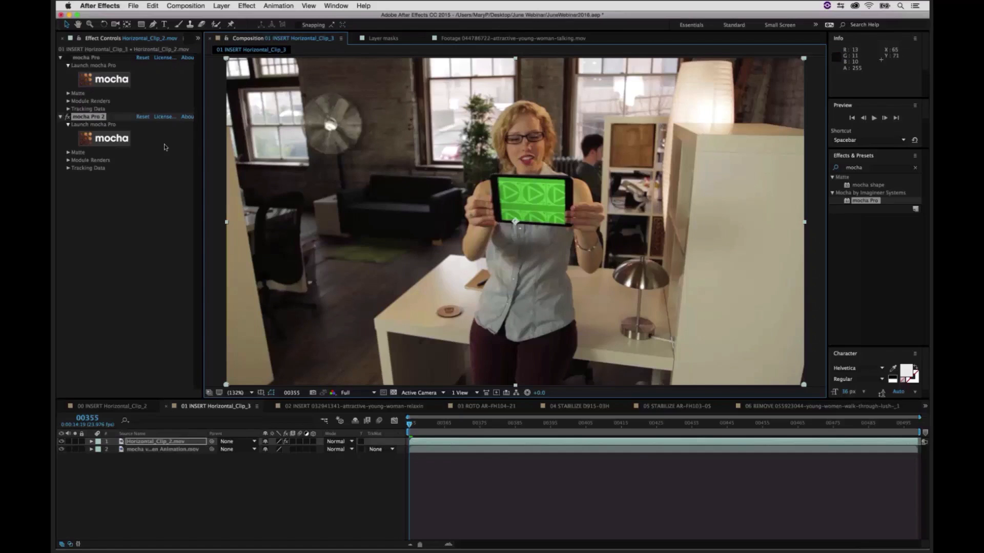
{"action": "left_click", "coordinate": [109, 141]}
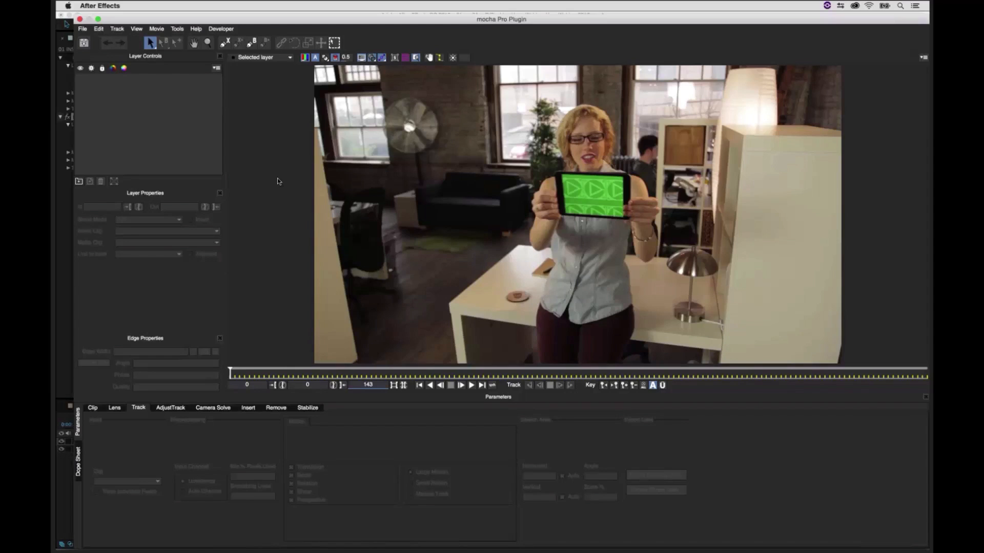
Step: Draw a closed X-Spline layer around the outer edge of the tablet on the first frame
{"action": "left_click", "coordinate": [224, 43]}
{"action": "left_click", "coordinate": [551, 169]}
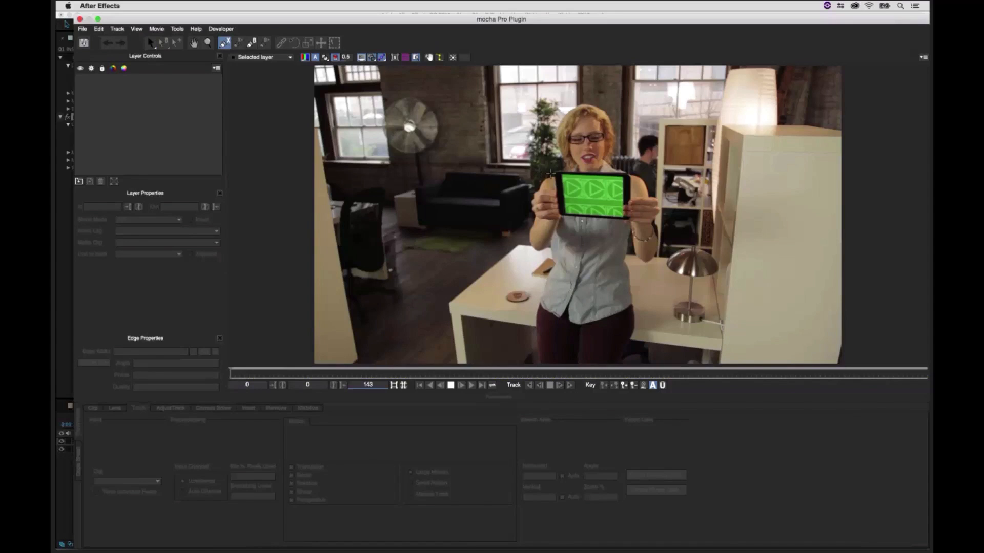
{"action": "left_click", "coordinate": [624, 170]}
{"action": "left_click", "coordinate": [631, 173]}
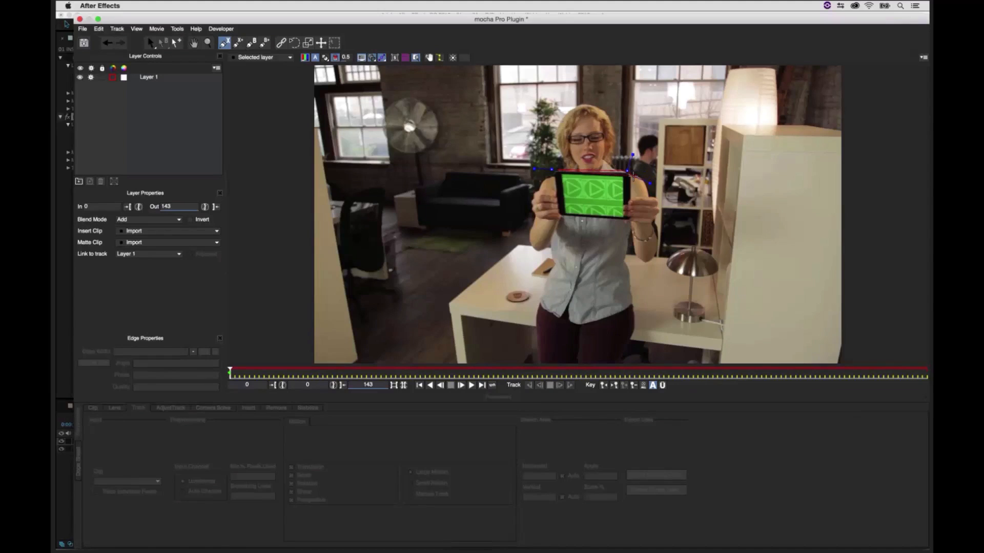
{"action": "left_click", "coordinate": [630, 196]}
{"action": "left_click", "coordinate": [631, 218]}
{"action": "left_click", "coordinate": [632, 222]}
{"action": "left_click", "coordinate": [558, 217]}
{"action": "left_click", "coordinate": [554, 212]}
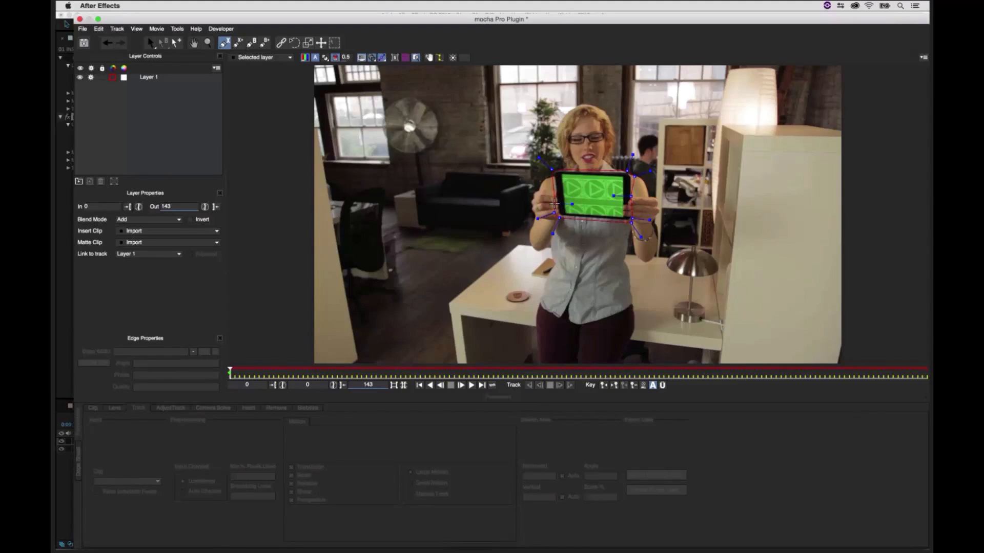
{"action": "right_click", "coordinate": [553, 204]}
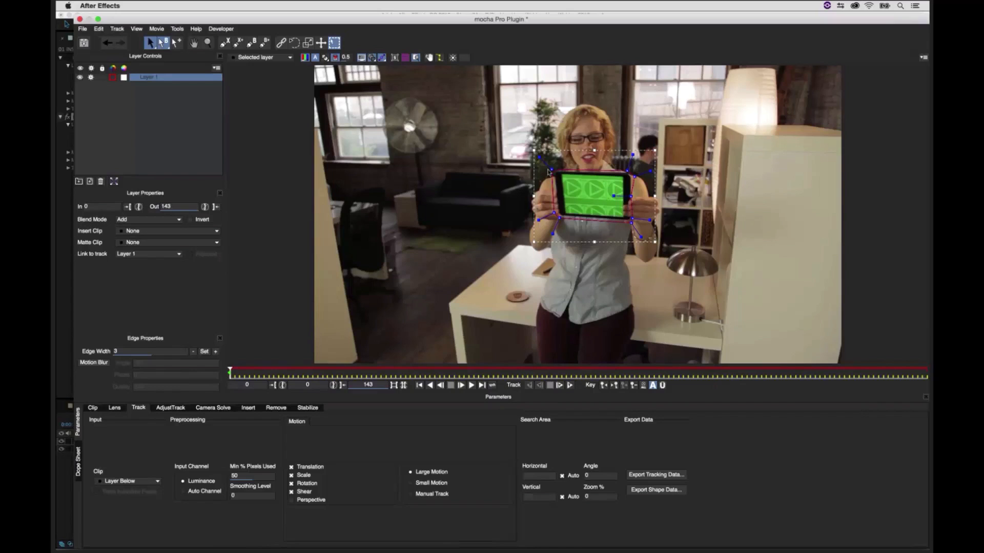
Step: Zoom in on the tablet and display the planar surface of the layer
{"action": "left_click", "coordinate": [208, 43]}
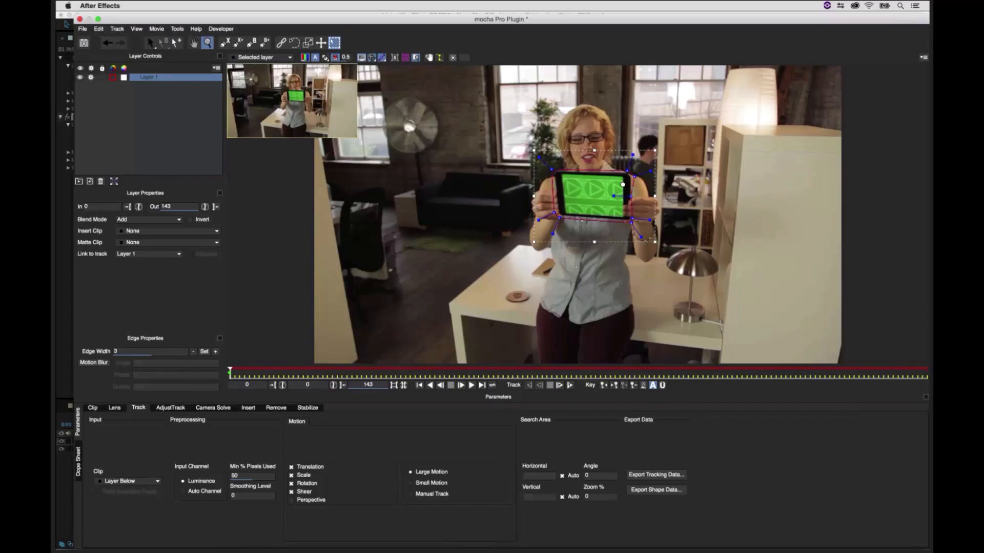
{"action": "left_click_drag", "start_coordinate": [622, 185], "coordinate": [619, 83]}
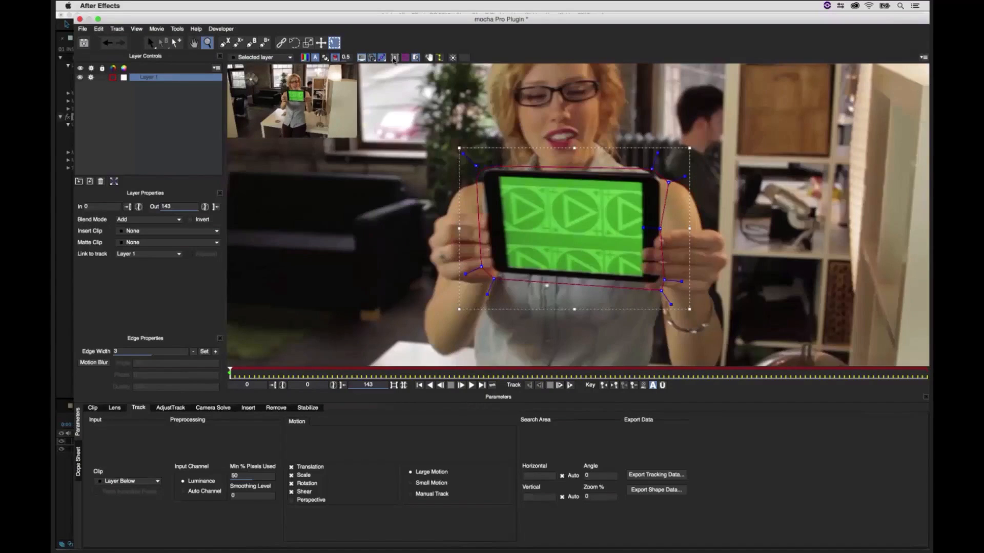
{"action": "left_click", "coordinate": [394, 57]}
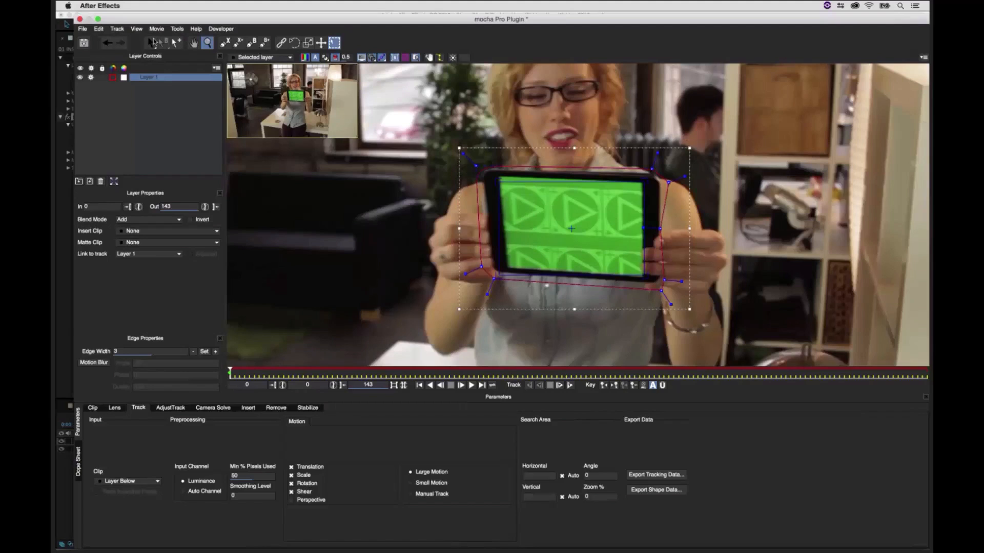
Step: Sharpen the tablet spline's corners by extending the point handles, and move its upper-right point closer to the tablet's corner
{"action": "left_click", "coordinate": [153, 42]}
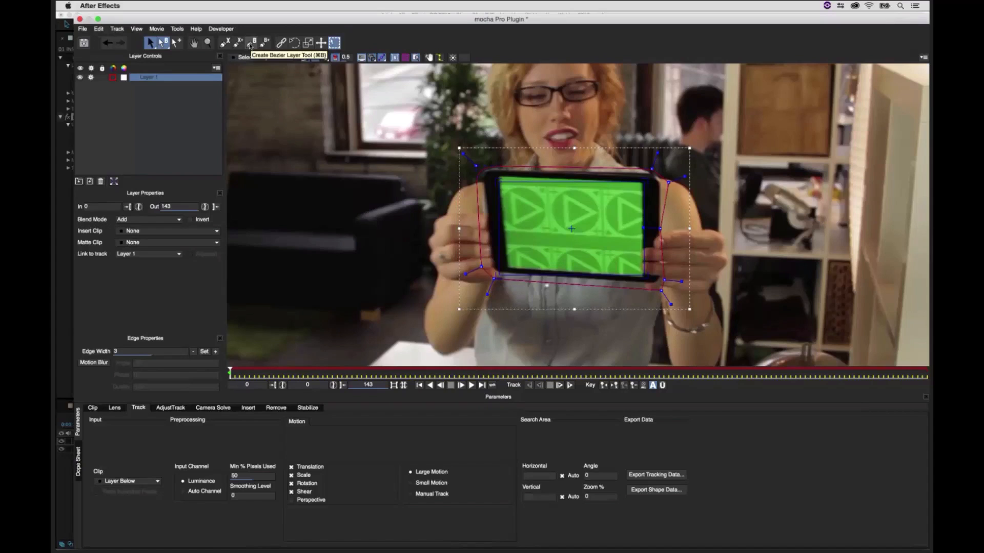
{"action": "left_click", "coordinate": [225, 42]}
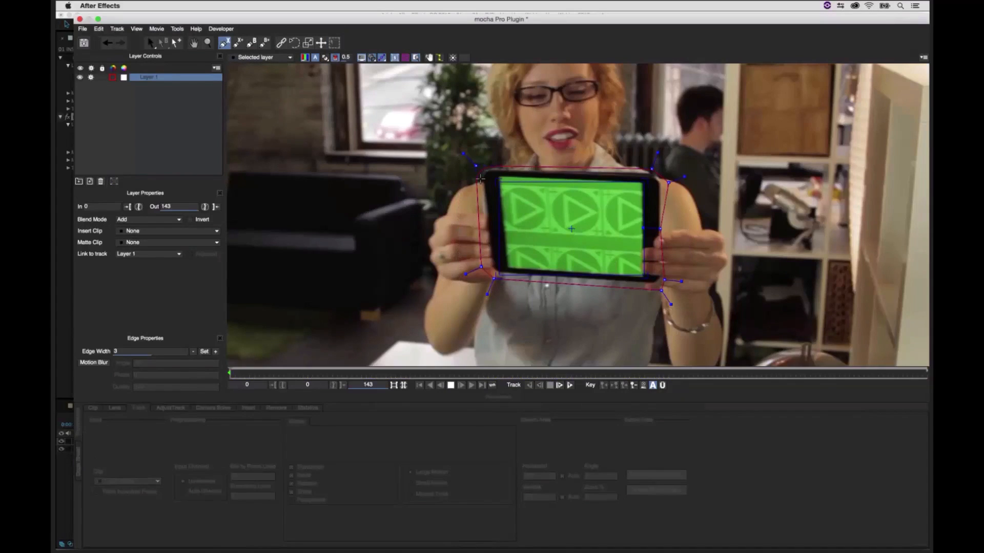
{"action": "left_click", "coordinate": [152, 42]}
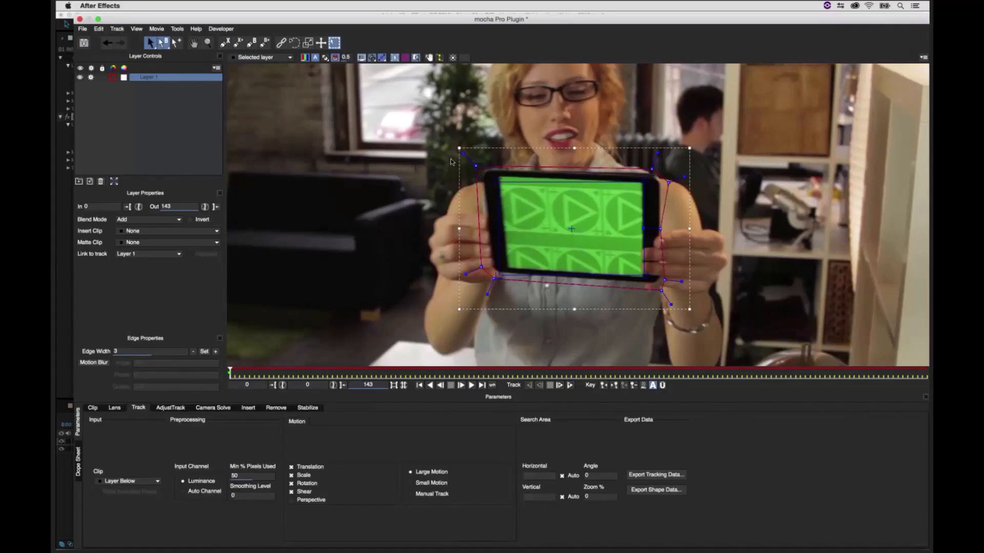
{"action": "left_click_drag", "start_coordinate": [684, 177], "coordinate": [694, 129]}
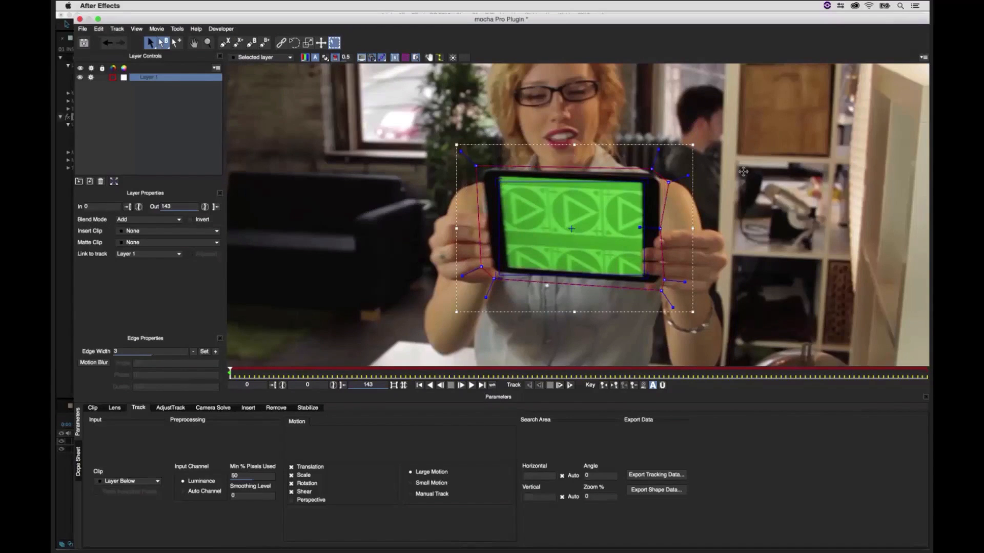
{"action": "mouse_move", "coordinate": [668, 183]}
{"action": "left_mouse_down"}
{"action": "mouse_move", "coordinate": [657, 186]}
{"action": "mouse_move", "coordinate": [661, 174]}
{"action": "left_mouse_up"}
Step: Draw a trial Bezier layer around the objects on the shelf, try adjusting its handles, and delete it
{"action": "left_click", "coordinate": [250, 44]}
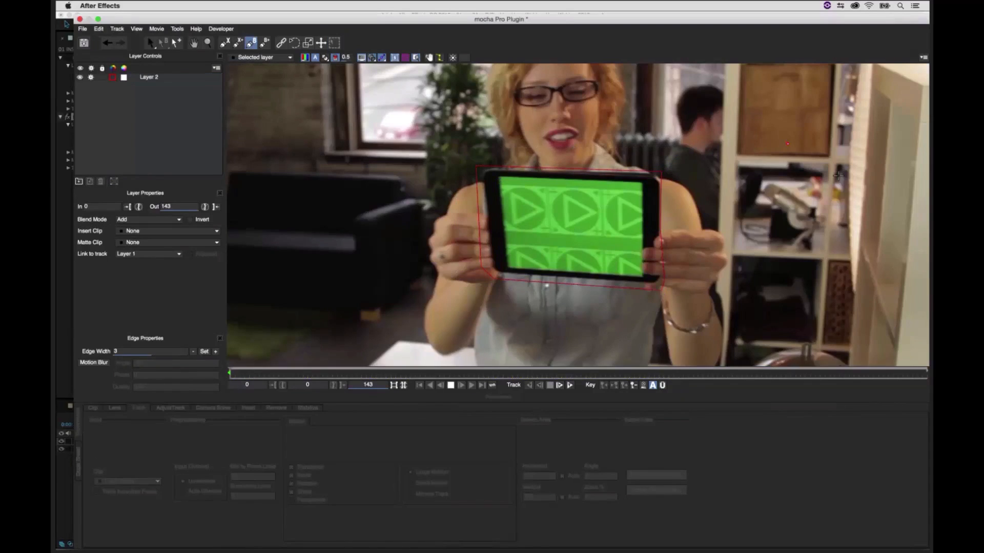
{"action": "left_click", "coordinate": [787, 144]}
{"action": "left_click", "coordinate": [833, 197]}
{"action": "left_click", "coordinate": [762, 207]}
{"action": "left_click", "coordinate": [752, 167]}
{"action": "right_click", "coordinate": [781, 147]}
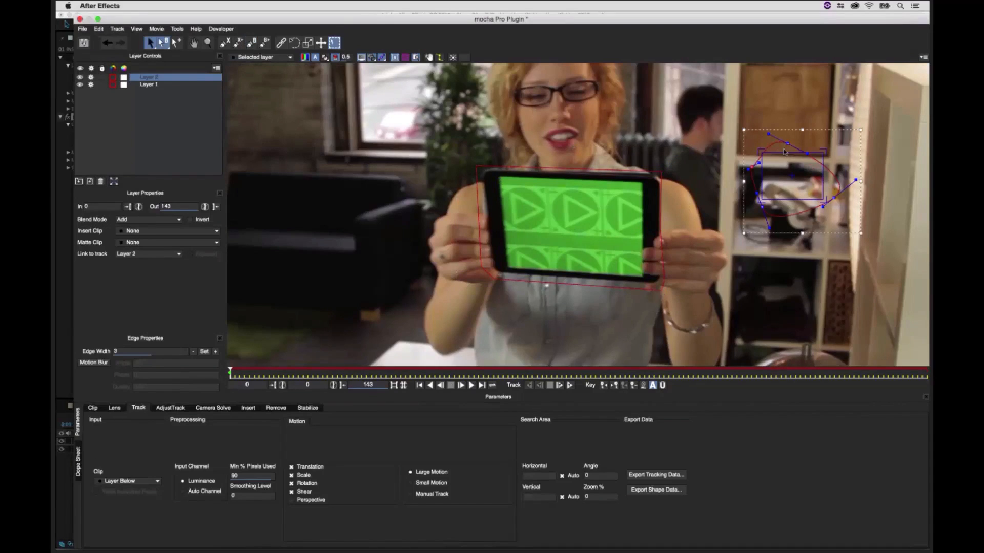
{"action": "left_click_drag", "start_coordinate": [860, 273], "coordinate": [857, 264]}
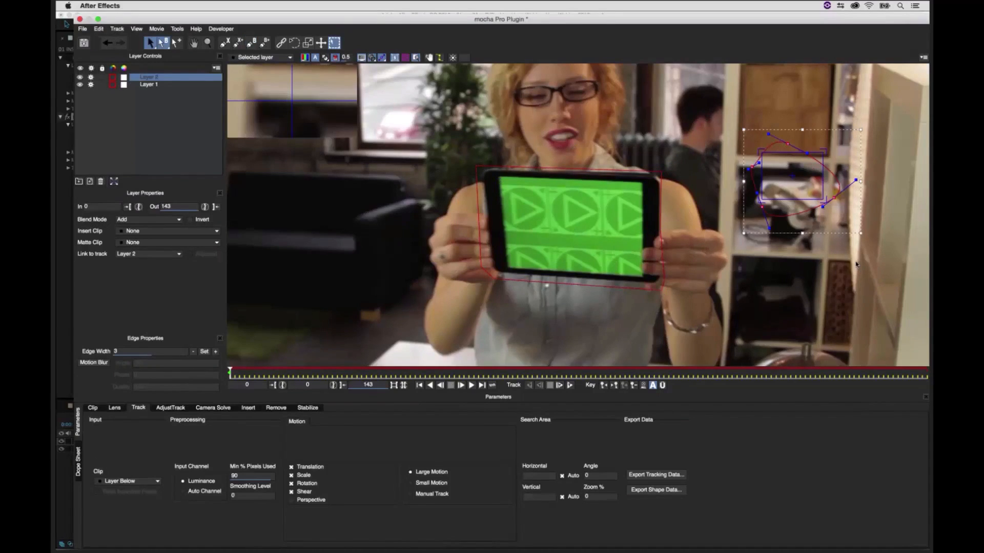
{"action": "mouse_move", "coordinate": [860, 181]}
{"action": "left_mouse_down"}
{"action": "mouse_move", "coordinate": [820, 154]}
{"action": "mouse_move", "coordinate": [824, 162]}
{"action": "left_mouse_up"}
{"action": "left_click_drag", "start_coordinate": [731, 112], "coordinate": [840, 241]}
{"action": "key", "text": "Delete"}
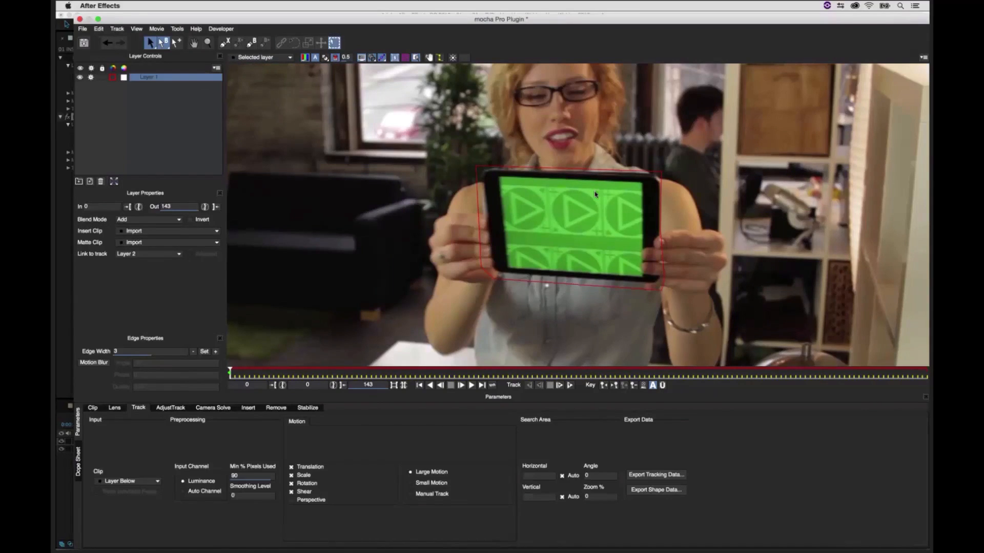
Step: Align the planar surface's corners with the tablet's edges and display the planar grid to check its perspective
{"action": "left_click", "coordinate": [497, 176]}
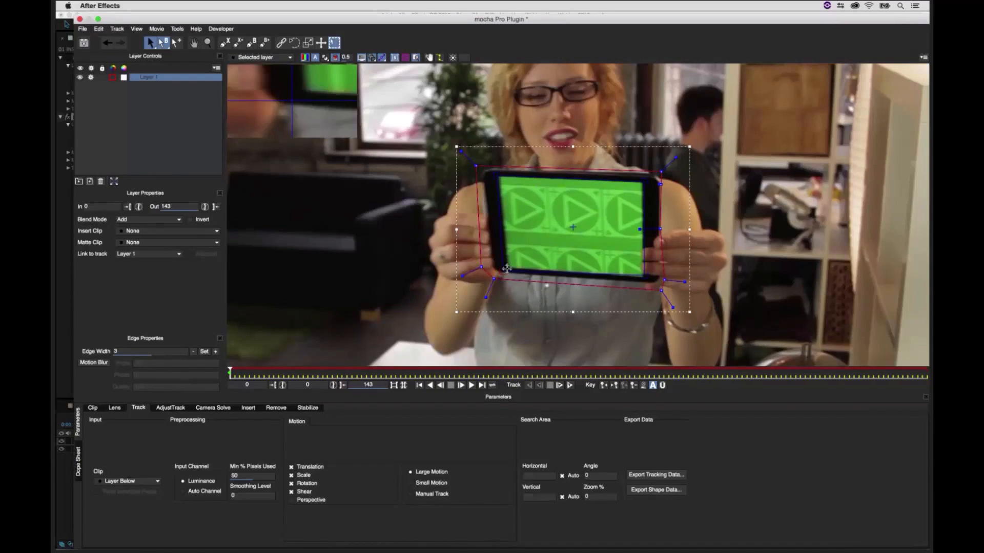
{"action": "left_click", "coordinate": [645, 279]}
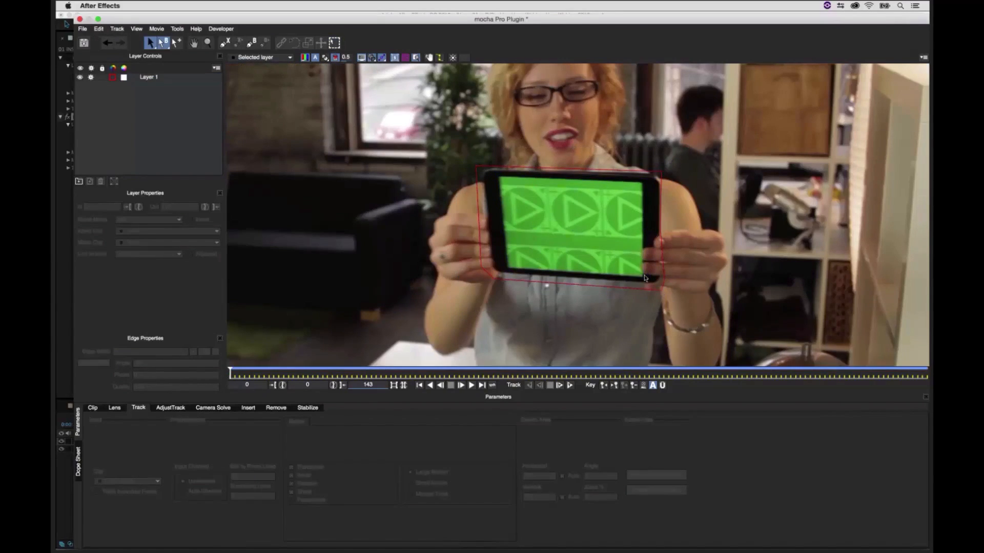
{"action": "left_click", "coordinate": [644, 278]}
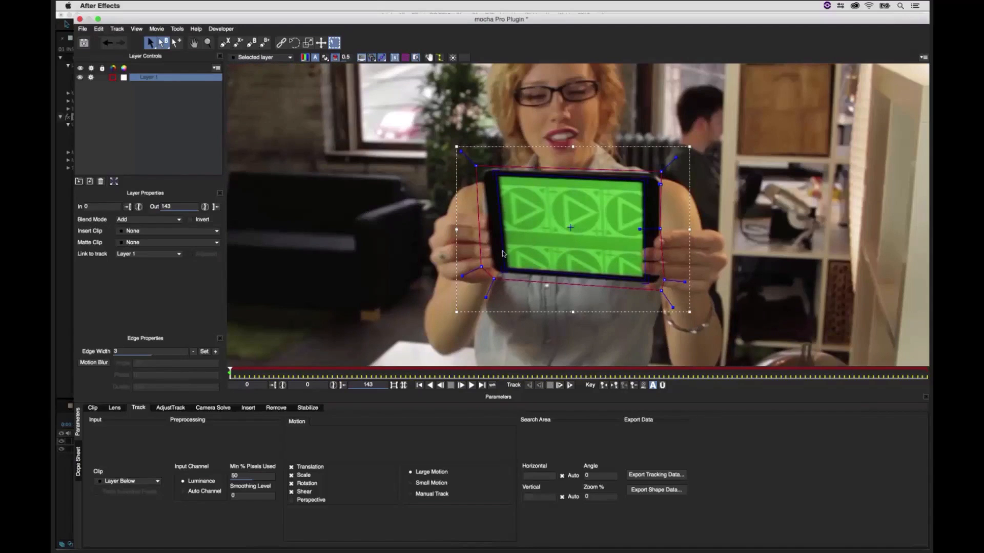
{"action": "left_click", "coordinate": [406, 57]}
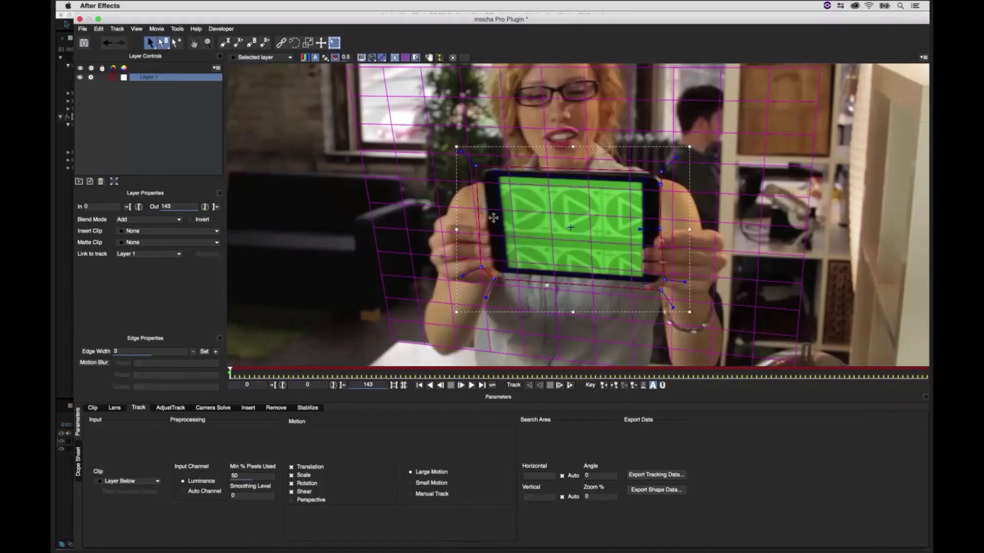
{"action": "mouse_move", "coordinate": [493, 219]}
{"action": "left_mouse_down"}
{"action": "mouse_move", "coordinate": [524, 220]}
{"action": "mouse_move", "coordinate": [499, 217]}
{"action": "left_mouse_up"}
Step: Enable perspective motion and track the tablet layer forward to frame 143
{"action": "left_click", "coordinate": [208, 43]}
{"action": "left_click_drag", "start_coordinate": [537, 174], "coordinate": [542, 225]}
{"action": "key", "text": "s"}
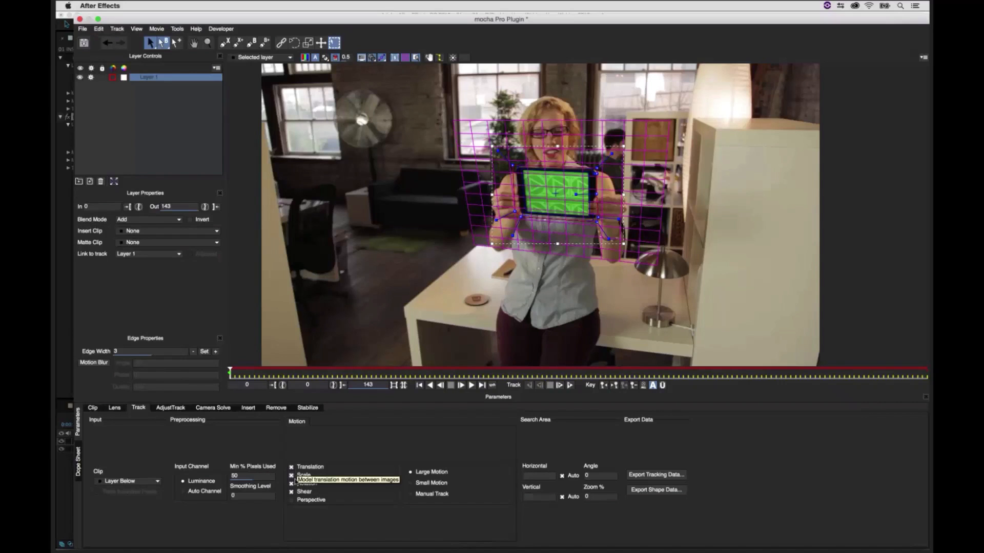
{"action": "left_click", "coordinate": [292, 500]}
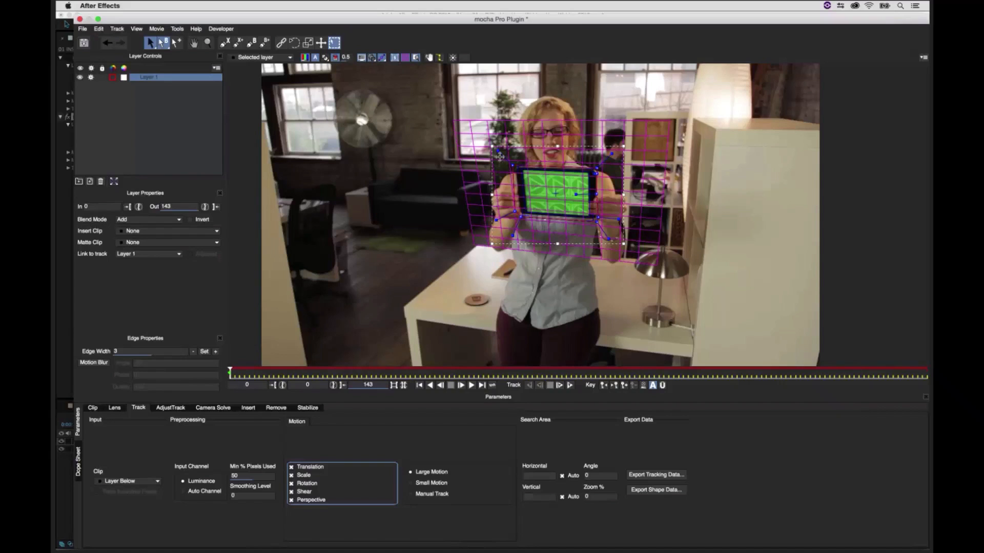
{"action": "left_click", "coordinate": [569, 385]}
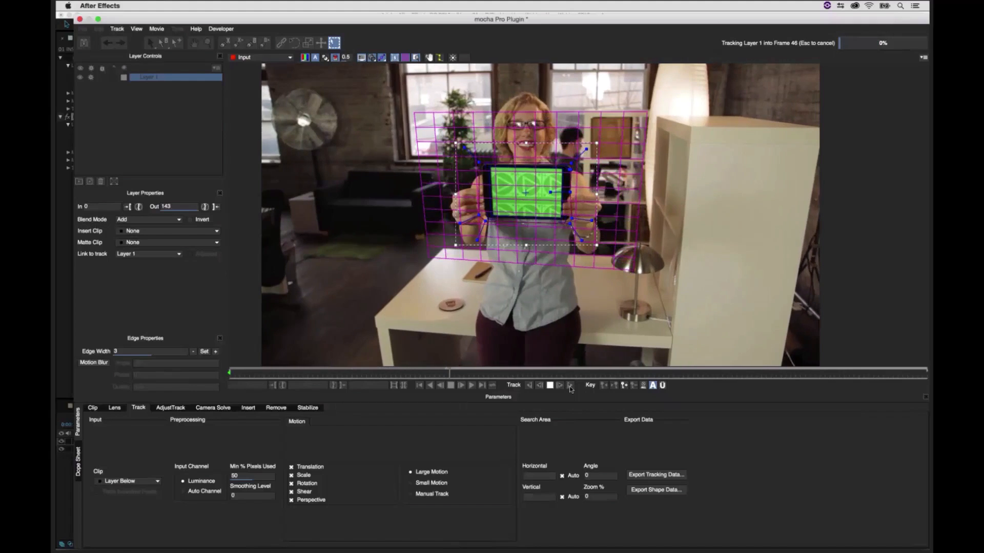
{"action": "left_click", "coordinate": [569, 387]}
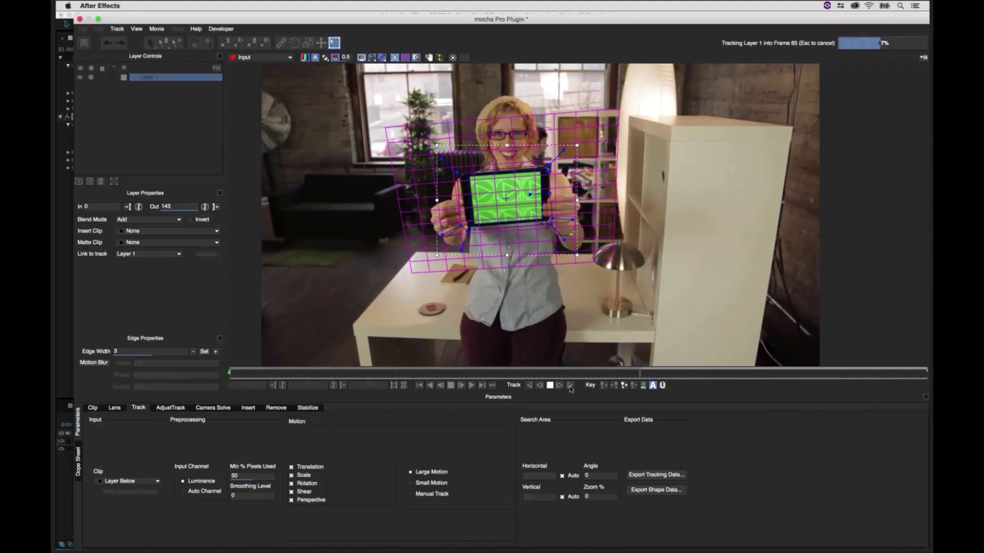
{"action": "left_click", "coordinate": [570, 387]}
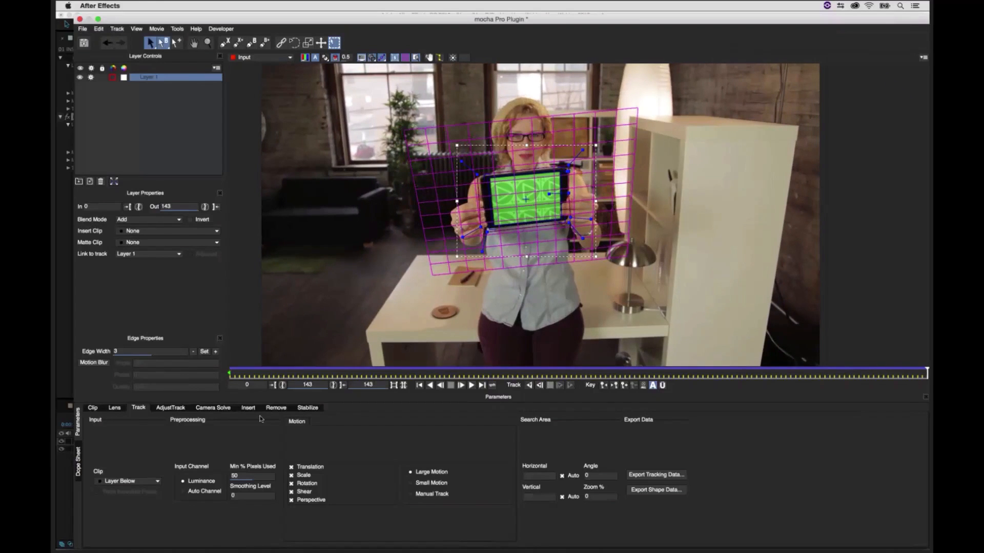
Step: Review the Clip, Lens, Track, AdjustTrack, Camera Solve, Remove and Stabilize modules, then open the Insert module
{"action": "left_click", "coordinate": [92, 408]}
{"action": "left_click", "coordinate": [115, 407]}
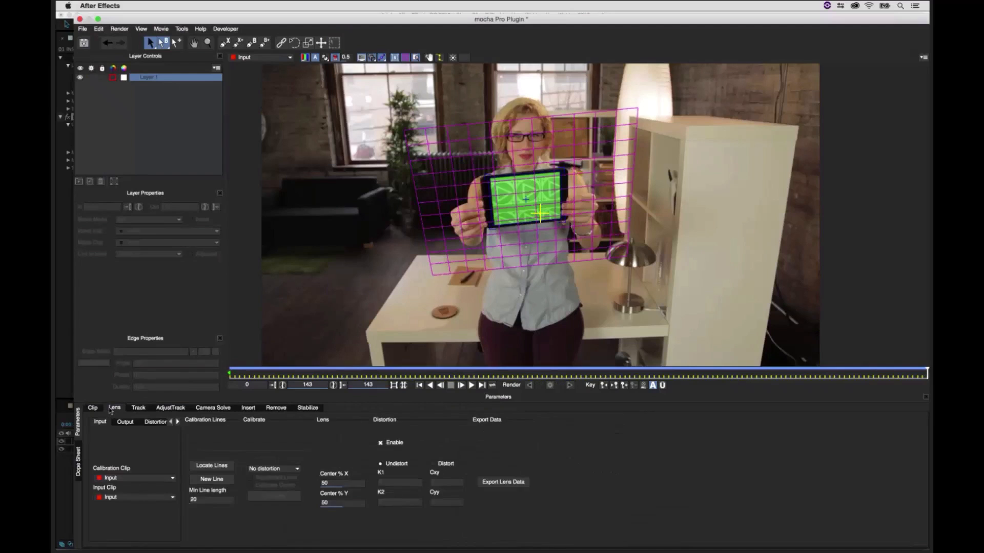
{"action": "left_click", "coordinate": [139, 408]}
{"action": "left_click", "coordinate": [166, 408]}
{"action": "left_click", "coordinate": [139, 408]}
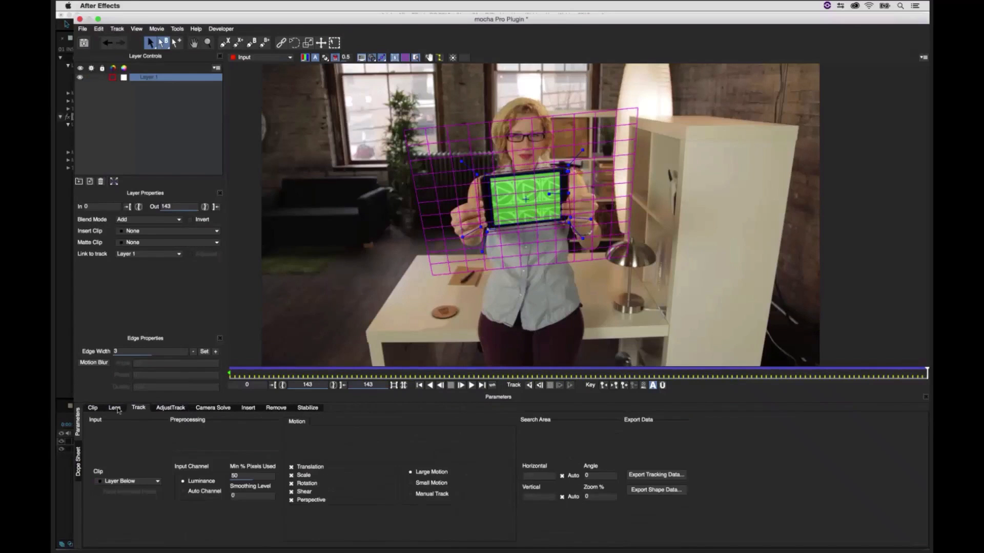
{"action": "left_click", "coordinate": [92, 409]}
{"action": "left_click", "coordinate": [139, 410]}
{"action": "left_click", "coordinate": [169, 408]}
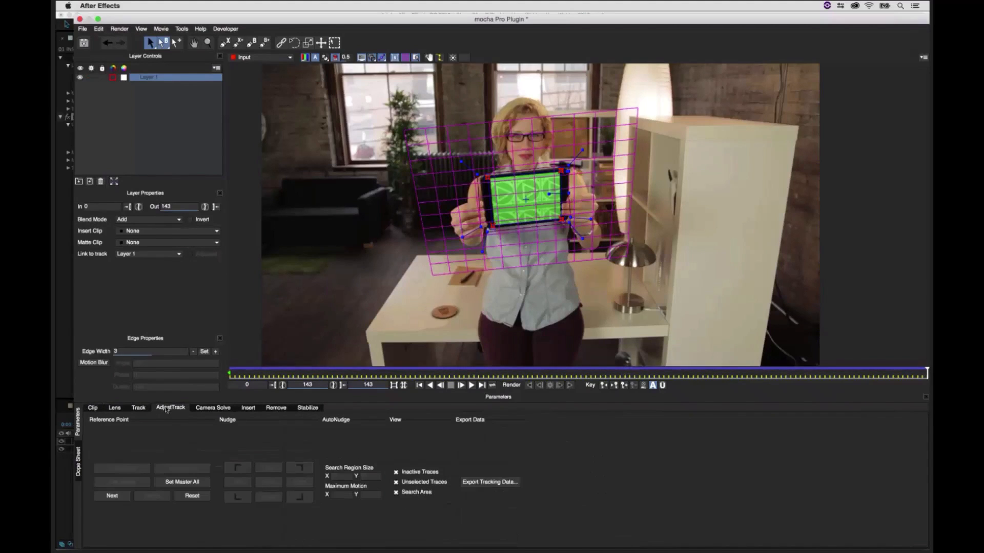
{"action": "left_click", "coordinate": [92, 408]}
{"action": "left_click", "coordinate": [114, 408]}
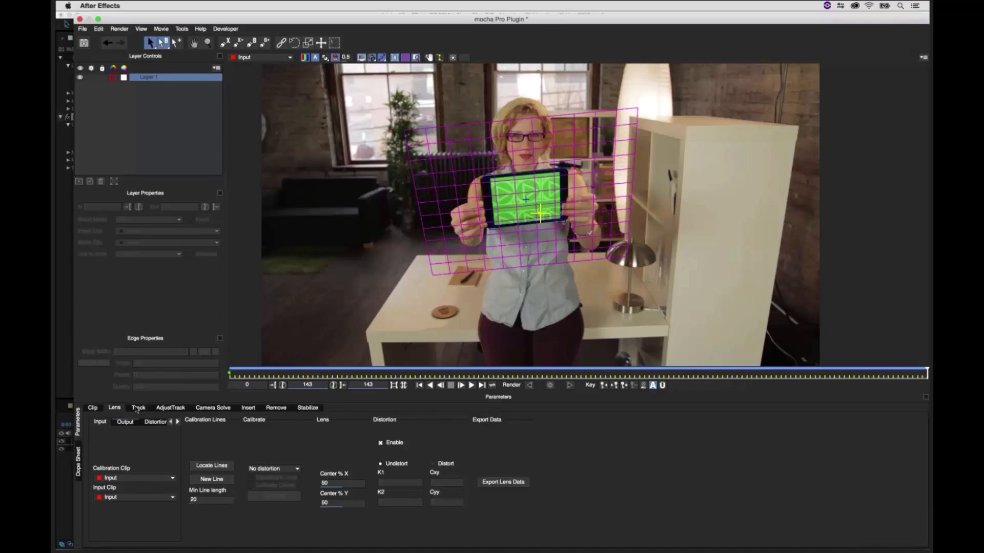
{"action": "left_click", "coordinate": [205, 407]}
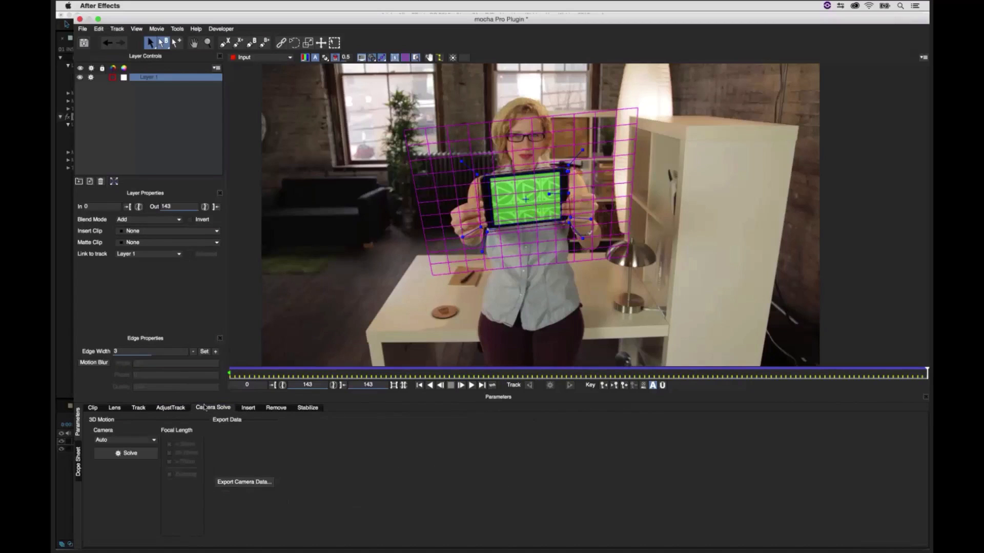
{"action": "left_click", "coordinate": [251, 407]}
{"action": "left_click", "coordinate": [274, 408]}
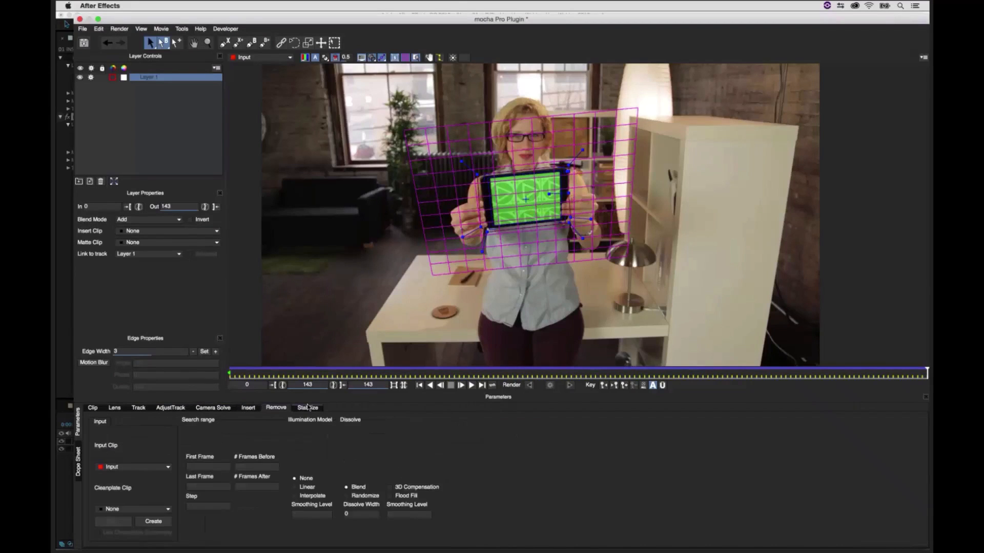
{"action": "left_click", "coordinate": [308, 408]}
{"action": "left_click", "coordinate": [251, 408]}
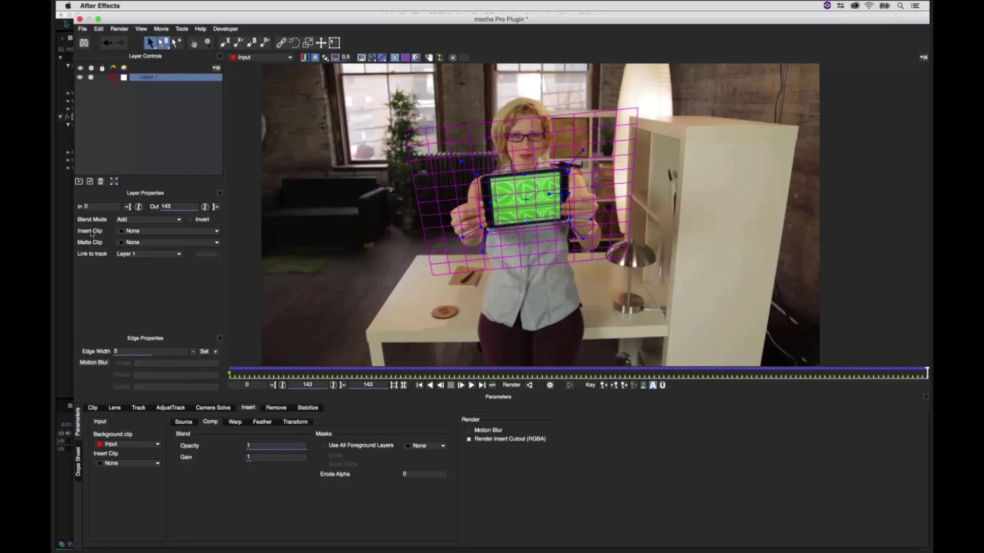
{"action": "left_click", "coordinate": [123, 232]}
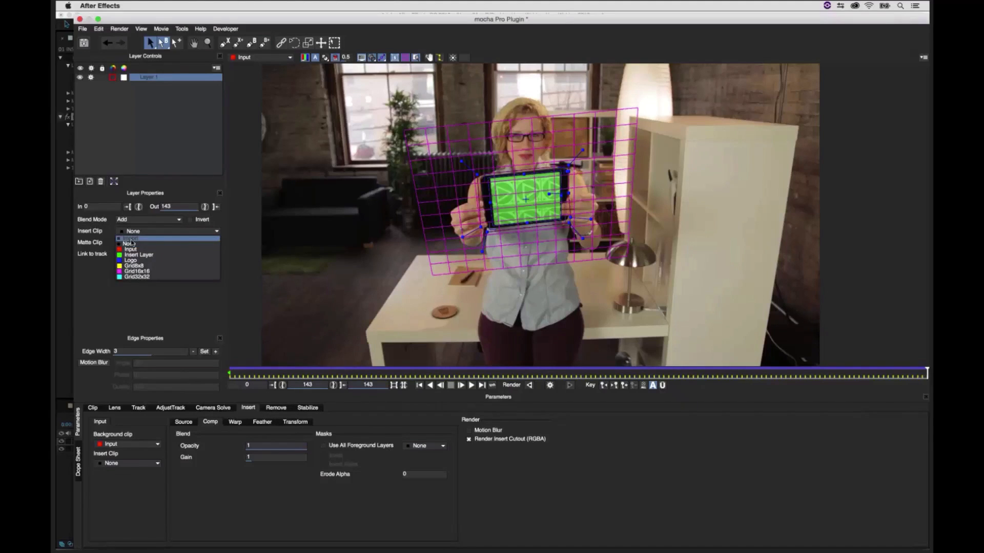
{"action": "left_click", "coordinate": [132, 243]}
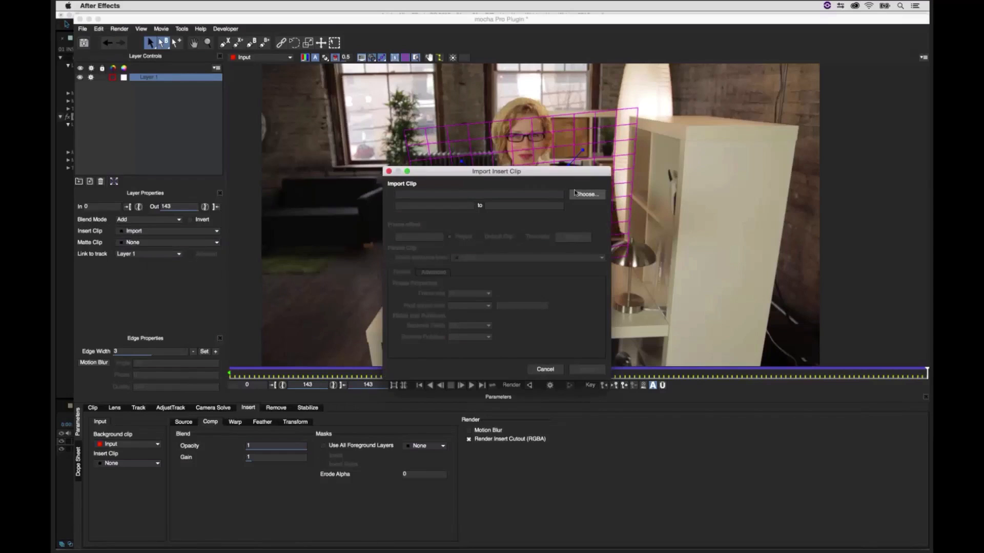
{"action": "left_click", "coordinate": [545, 369]}
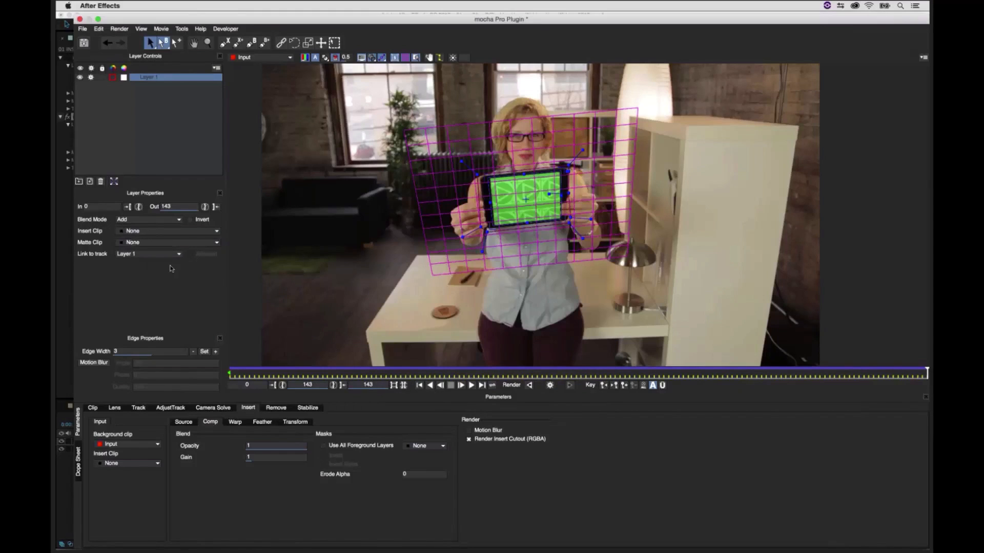
Step: Set the tracked tablet layer's insert clip to Insert Layer and play the clip
{"action": "left_click", "coordinate": [150, 232]}
{"action": "left_click", "coordinate": [143, 260]}
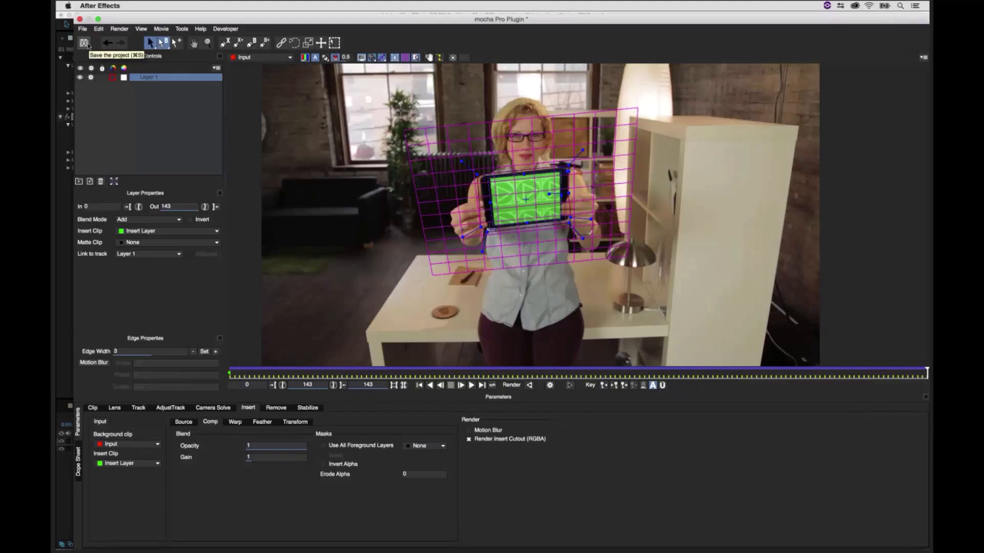
{"action": "left_click", "coordinate": [471, 386]}
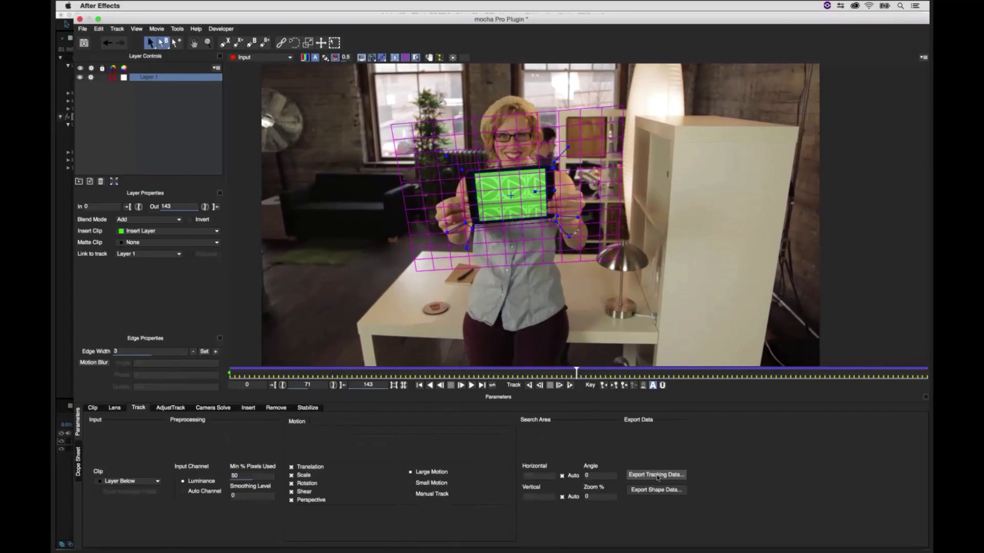
Step: Examine the available After Effects formats for exporting the layer's tracking data, leaving without exporting
{"action": "left_click", "coordinate": [656, 475]}
{"action": "left_click", "coordinate": [502, 264]}
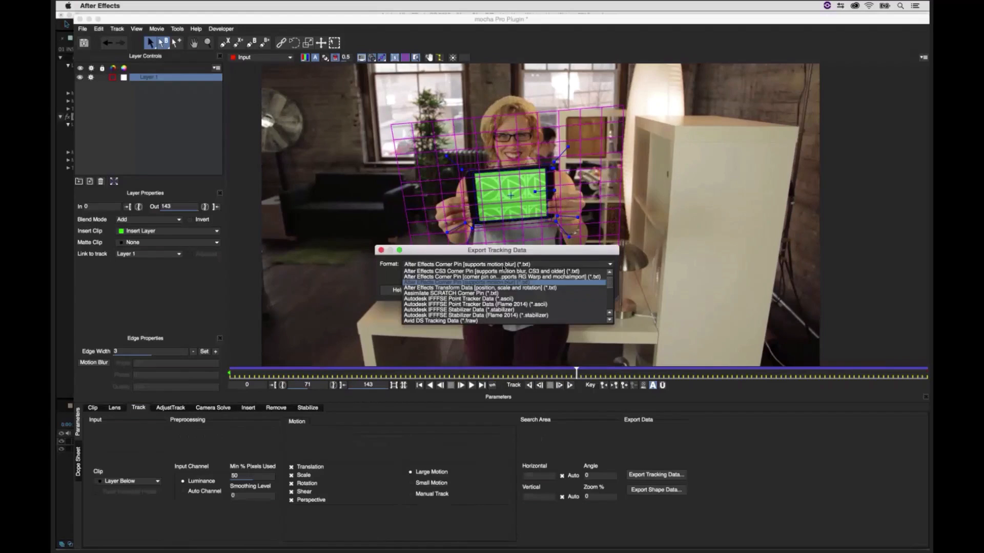
{"action": "scroll", "coordinate": [500, 280], "scroll_direction": "down", "scroll_amount": 3}
{"action": "left_click", "coordinate": [421, 261]}
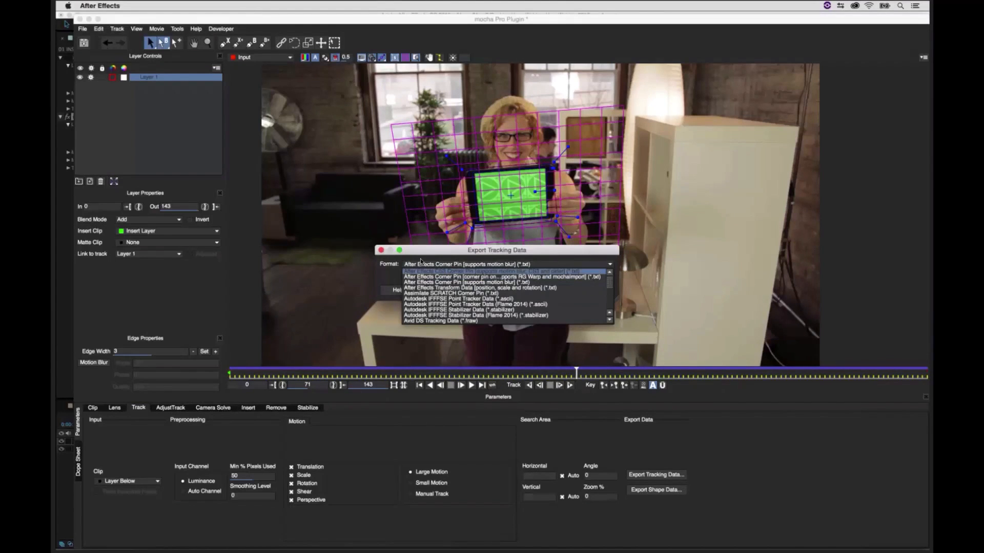
{"action": "left_click", "coordinate": [381, 250]}
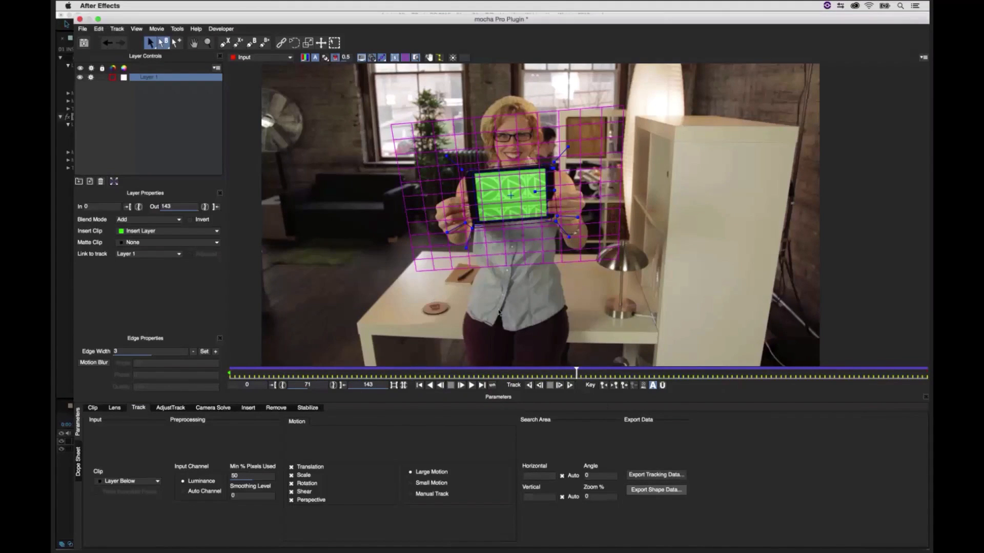
Step: Examine the available formats and layer options for exporting shape data, leaving without exporting
{"action": "left_click", "coordinate": [655, 489]}
{"action": "left_click", "coordinate": [471, 264]}
{"action": "scroll", "coordinate": [504, 296], "scroll_direction": "down", "scroll_amount": 3}
{"action": "scroll", "coordinate": [505, 296], "scroll_direction": "up", "scroll_amount": 3}
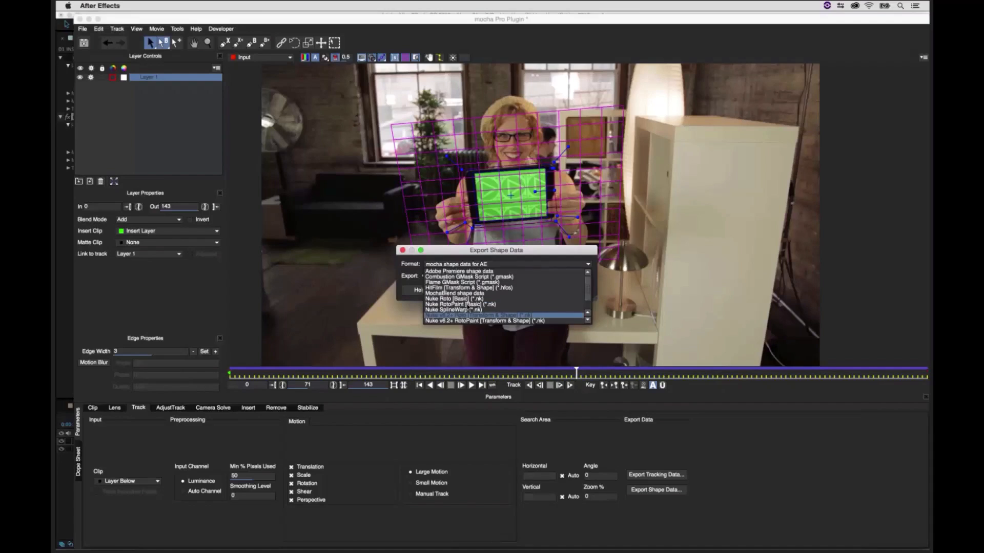
{"action": "scroll", "coordinate": [504, 296], "scroll_direction": "down", "scroll_amount": 3}
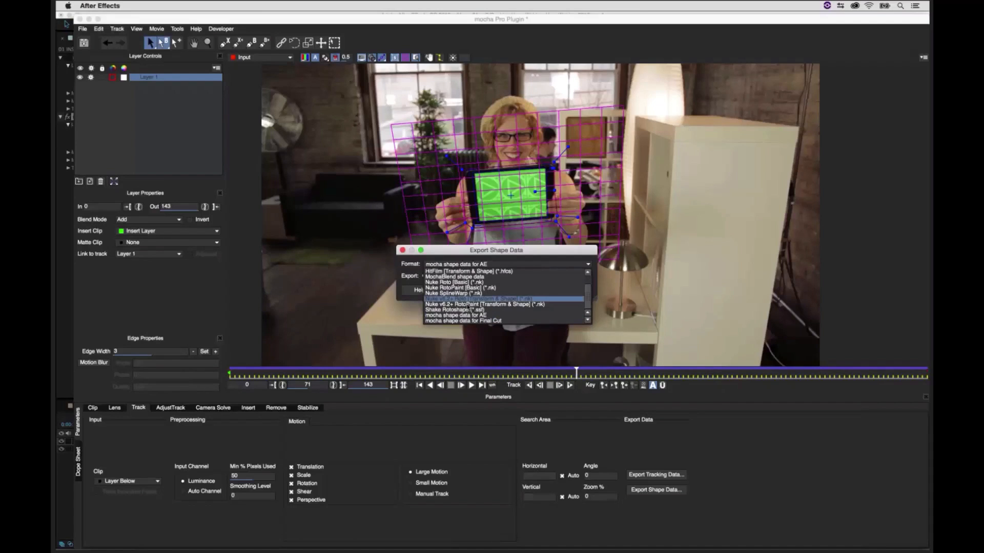
{"action": "scroll", "coordinate": [505, 296], "scroll_direction": "up", "scroll_amount": 3}
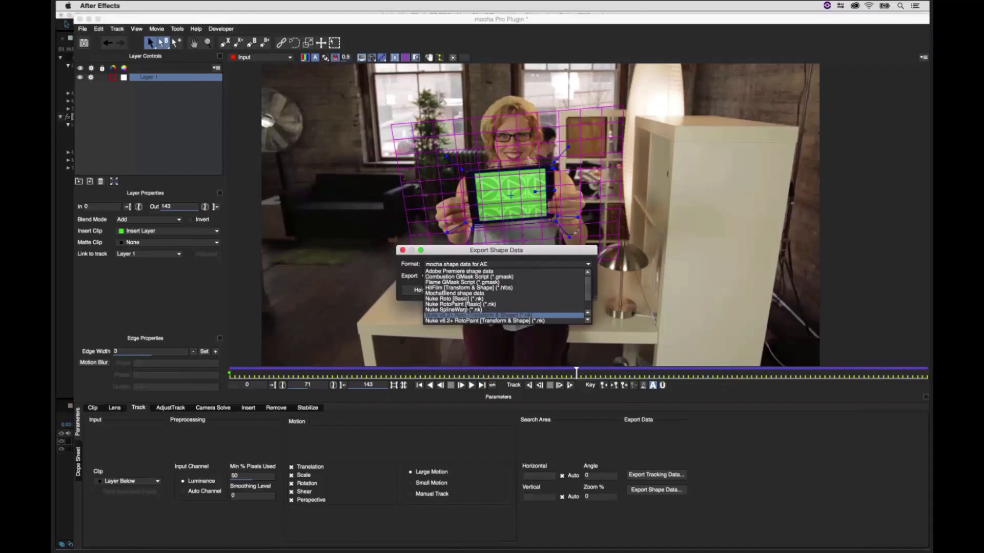
{"action": "left_click", "coordinate": [465, 262]}
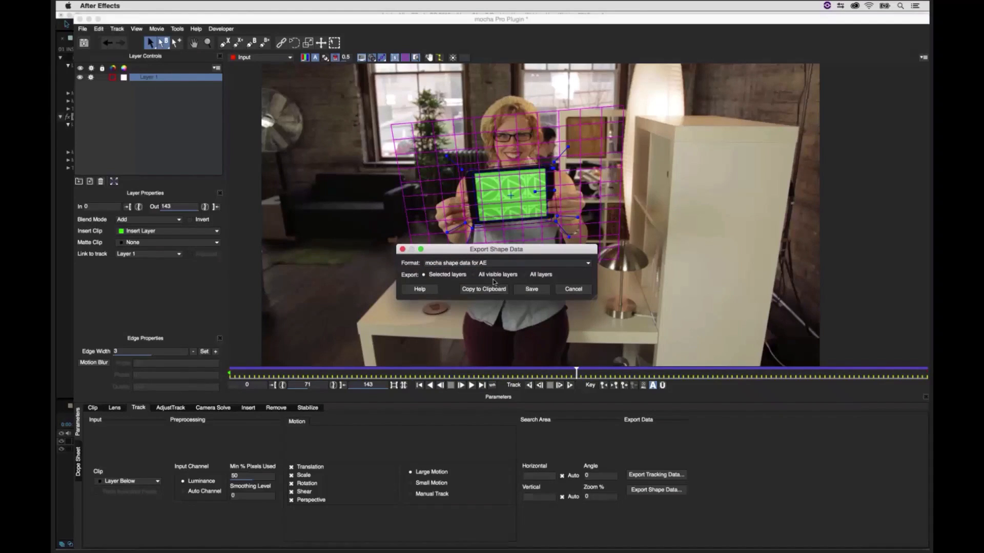
{"action": "left_click", "coordinate": [574, 290]}
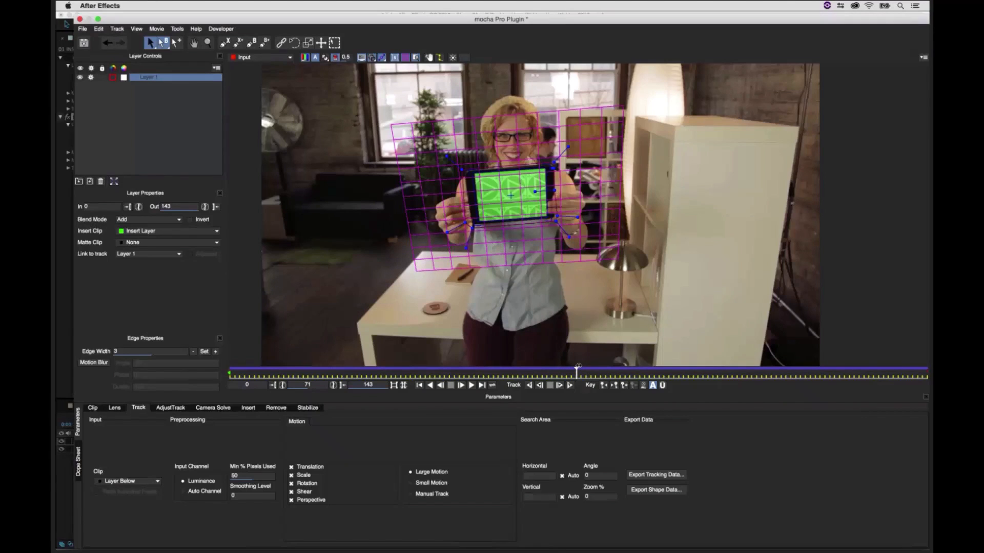
Step: Enable motion blur for the Insert module's render at frame 0 and close the mocha Pro plug-in window
{"action": "left_click_drag", "start_coordinate": [577, 366], "coordinate": [229, 367]}
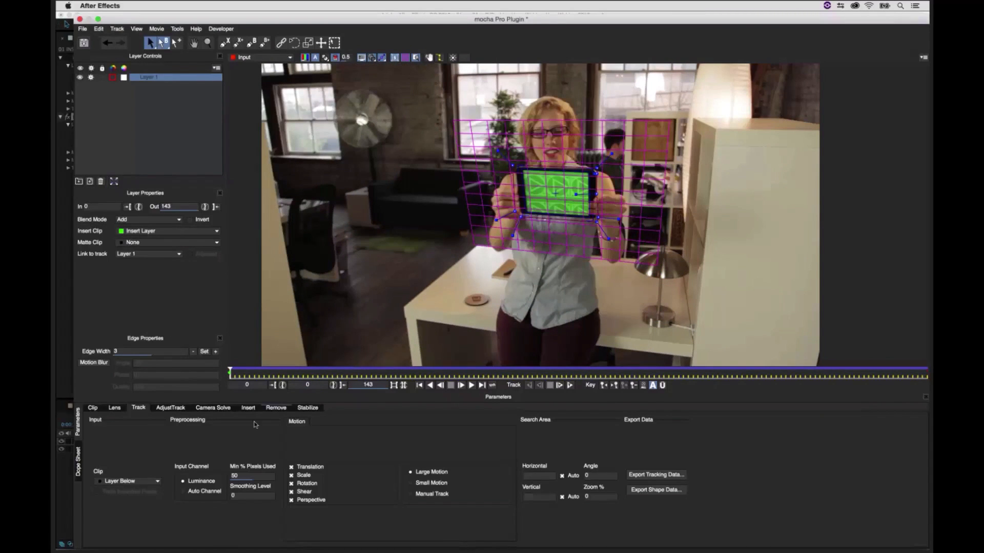
{"action": "left_click", "coordinate": [248, 407]}
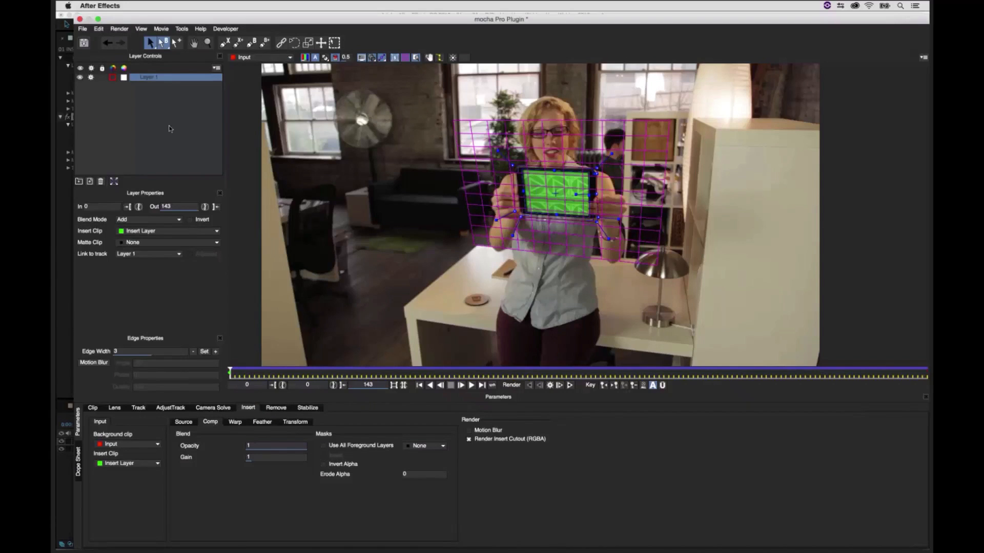
{"action": "left_click", "coordinate": [468, 430]}
{"action": "left_click", "coordinate": [80, 19]}
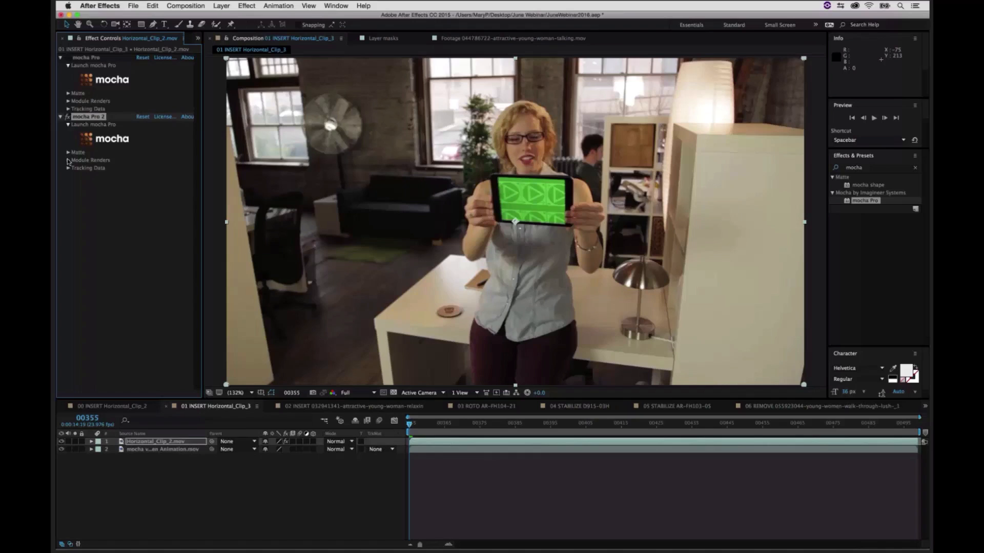
Step: Enable mocha Pro 2's module render as Insert: Composite with mocha v4 Open Animation.mov as the insert layer
{"action": "left_click", "coordinate": [68, 161]}
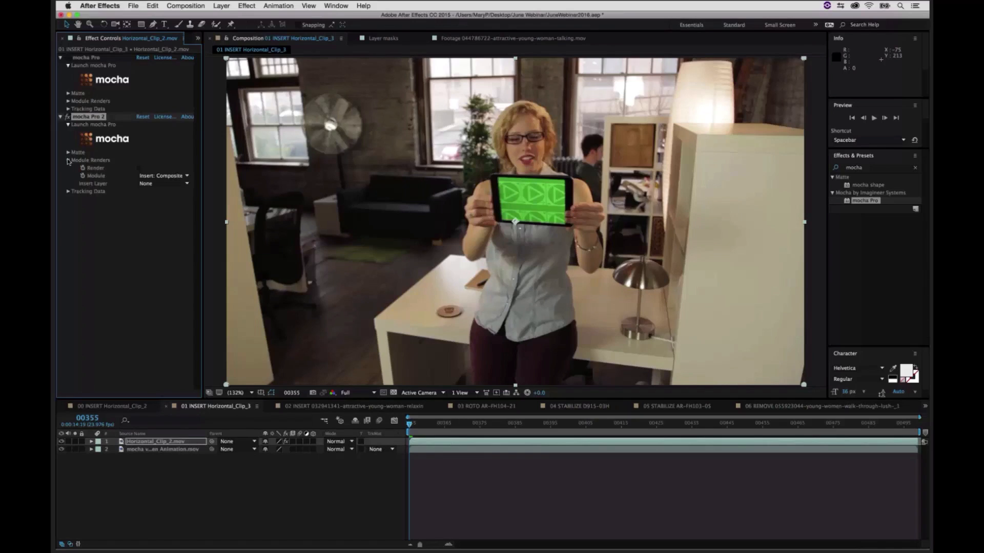
{"action": "left_click", "coordinate": [139, 168]}
{"action": "left_click", "coordinate": [154, 176]}
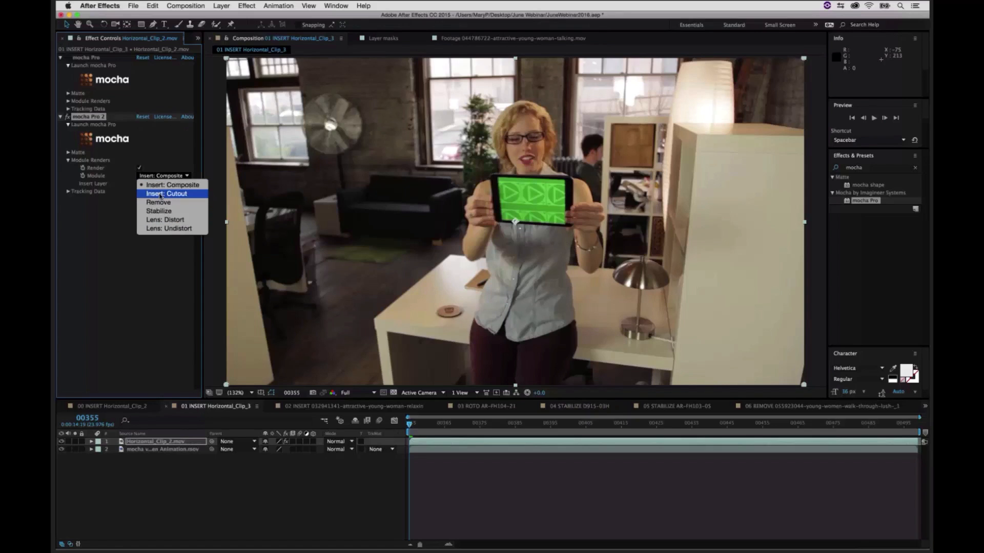
{"action": "left_click", "coordinate": [165, 185]}
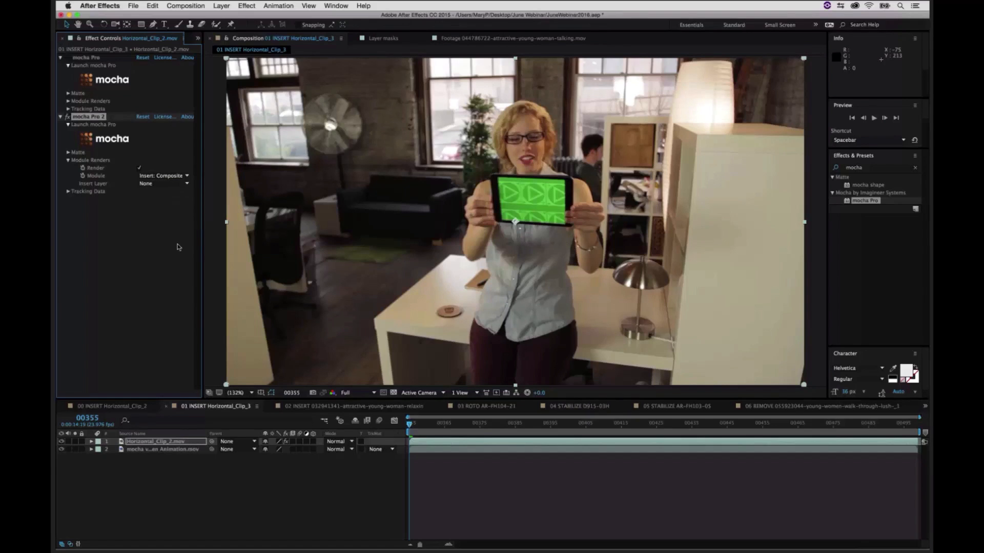
{"action": "left_click", "coordinate": [150, 184]}
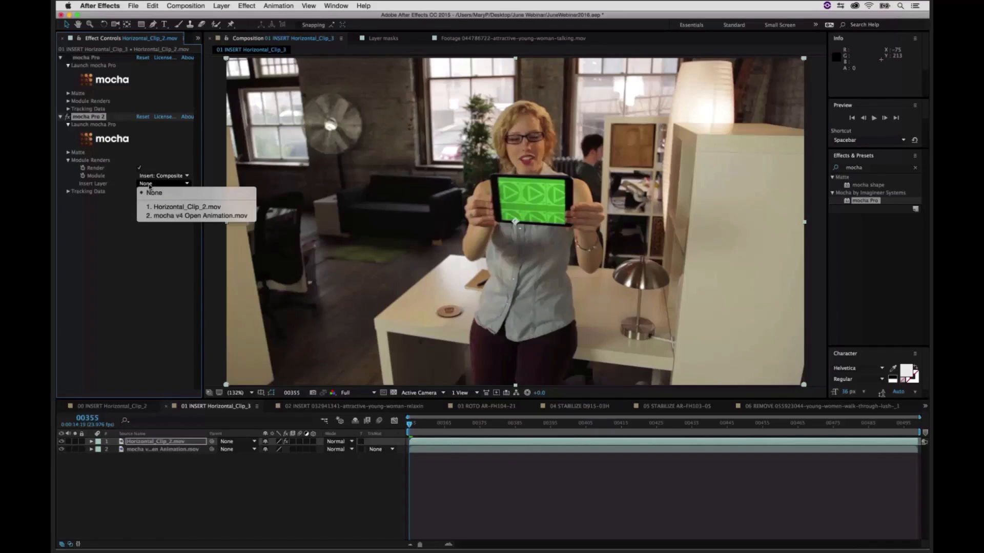
{"action": "left_click", "coordinate": [171, 216]}
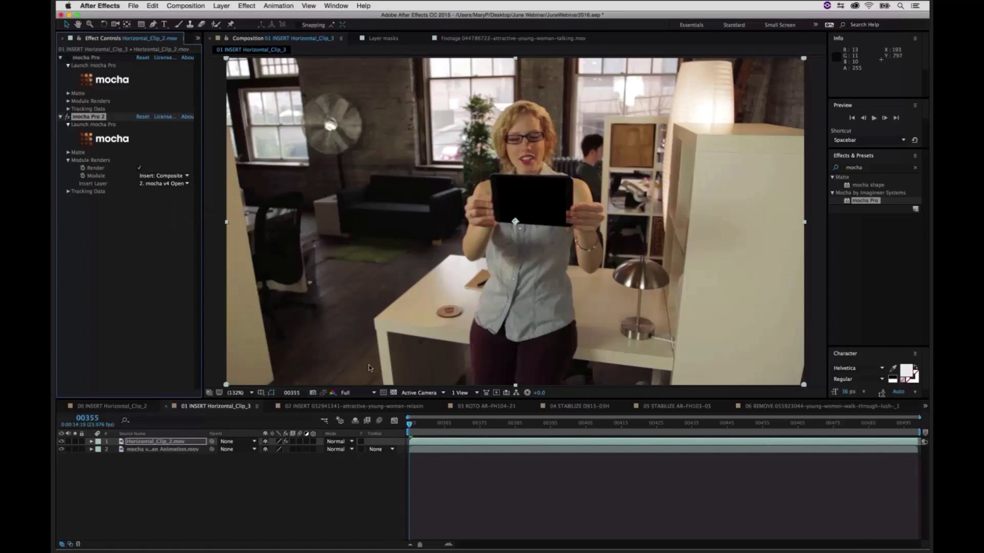
Step: Preview the composited tablet screen insert in the composition and return to frame 00355
{"action": "left_click", "coordinate": [459, 425]}
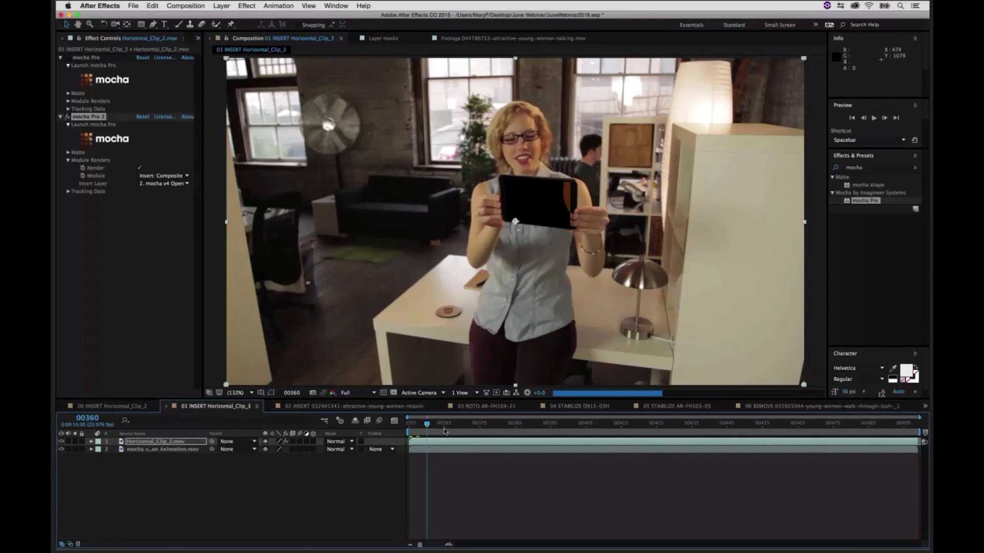
{"action": "key", "text": "space"}
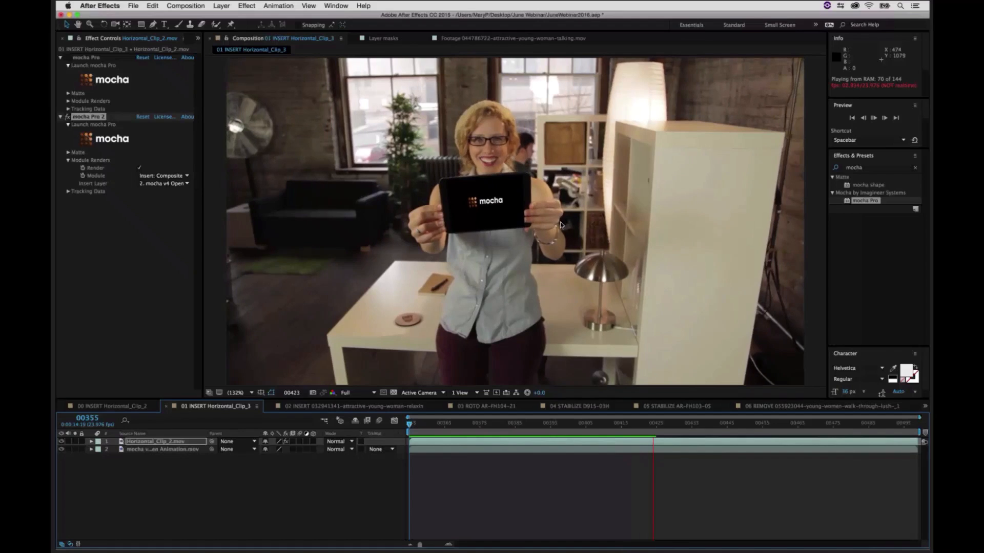
{"action": "key", "text": "space"}
{"action": "left_click_drag", "start_coordinate": [621, 424], "coordinate": [408, 423]}
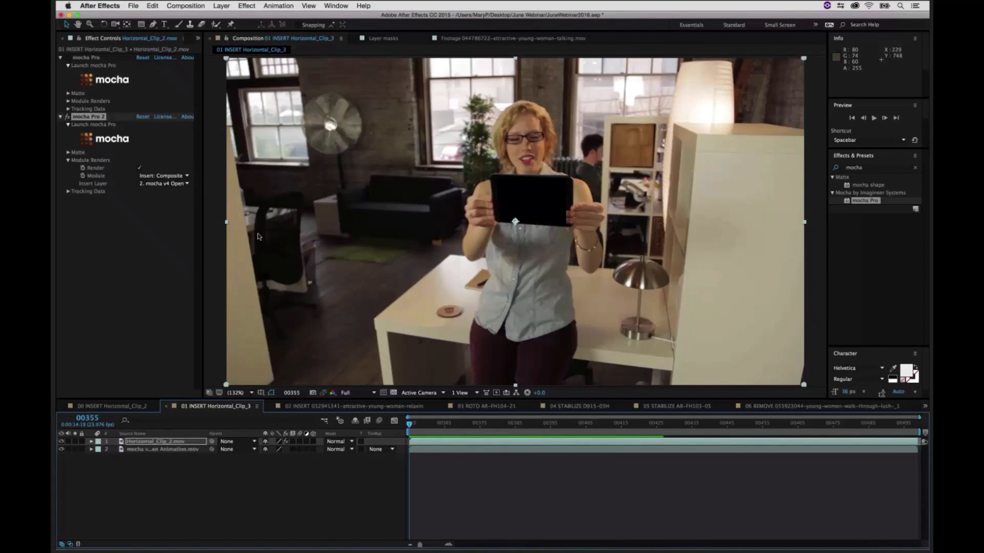
Step: Reopen the effect in mocha Pro and set the tablet layer's insert clip to None to reveal the fingers over the screen
{"action": "left_click", "coordinate": [112, 140]}
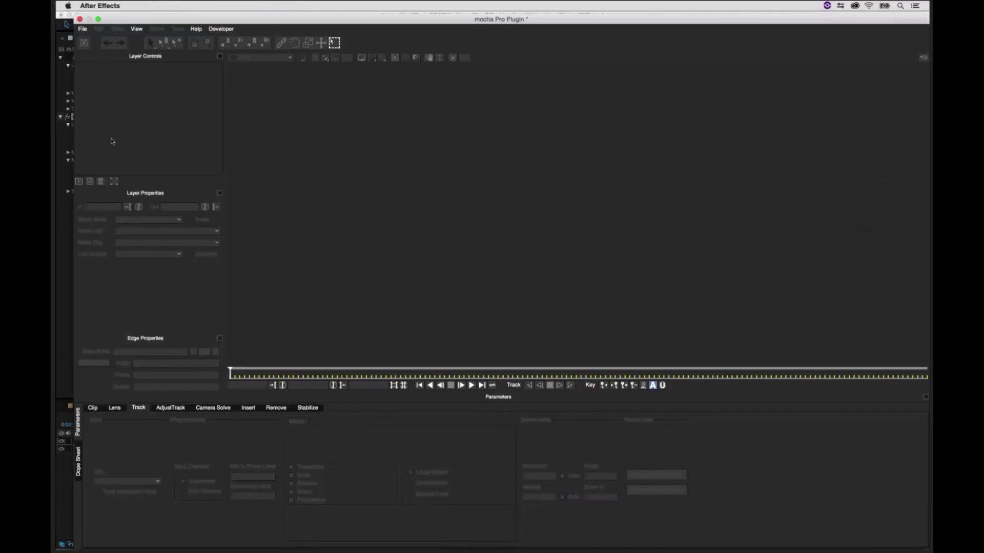
{"action": "left_click", "coordinate": [208, 43]}
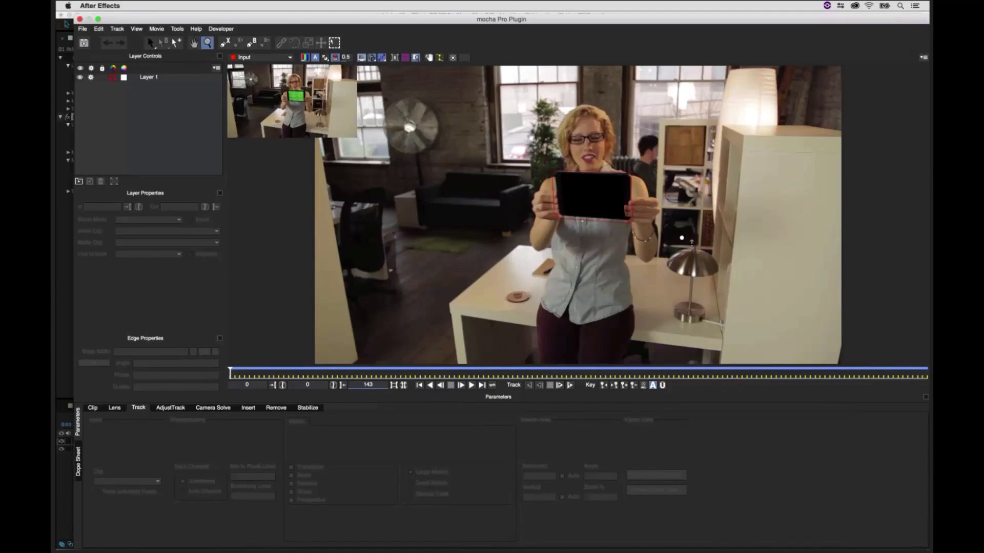
{"action": "left_click", "coordinate": [642, 193]}
{"action": "left_click_drag", "start_coordinate": [632, 186], "coordinate": [587, 84]}
{"action": "left_click", "coordinate": [154, 77]}
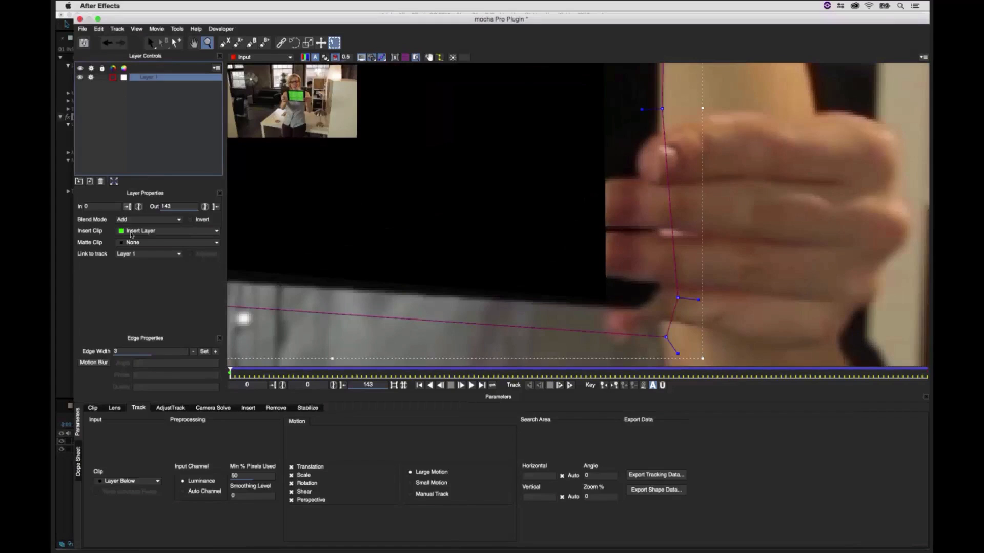
{"action": "left_click", "coordinate": [134, 231]}
{"action": "left_click", "coordinate": [141, 245]}
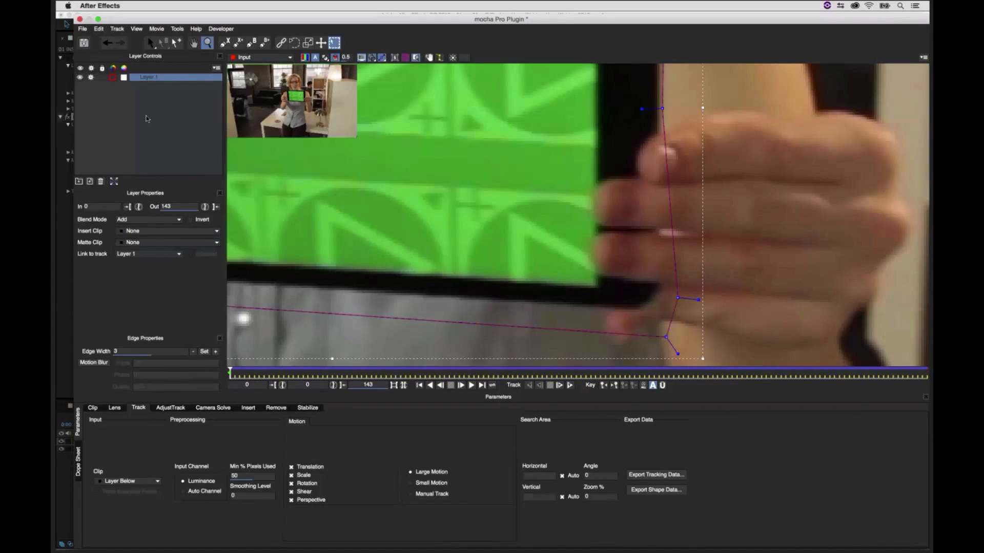
Step: Draw a closed X-spline shape around the two fingers overlapping the tablet's edge at frame 0
{"action": "left_click", "coordinate": [225, 40]}
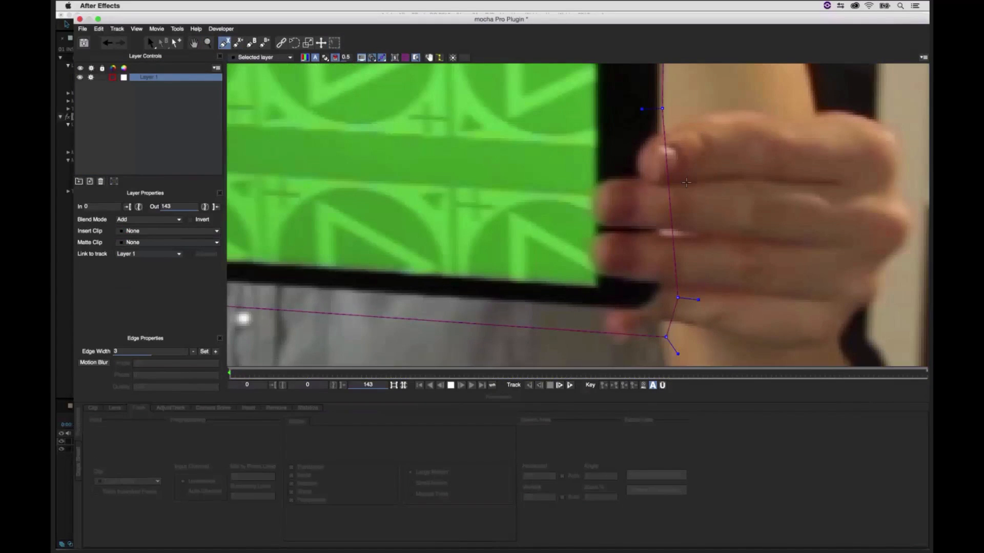
{"action": "left_click", "coordinate": [694, 182]}
{"action": "left_click", "coordinate": [648, 177]}
{"action": "left_click", "coordinate": [620, 178]}
{"action": "left_click", "coordinate": [603, 178]}
{"action": "left_click", "coordinate": [594, 191]}
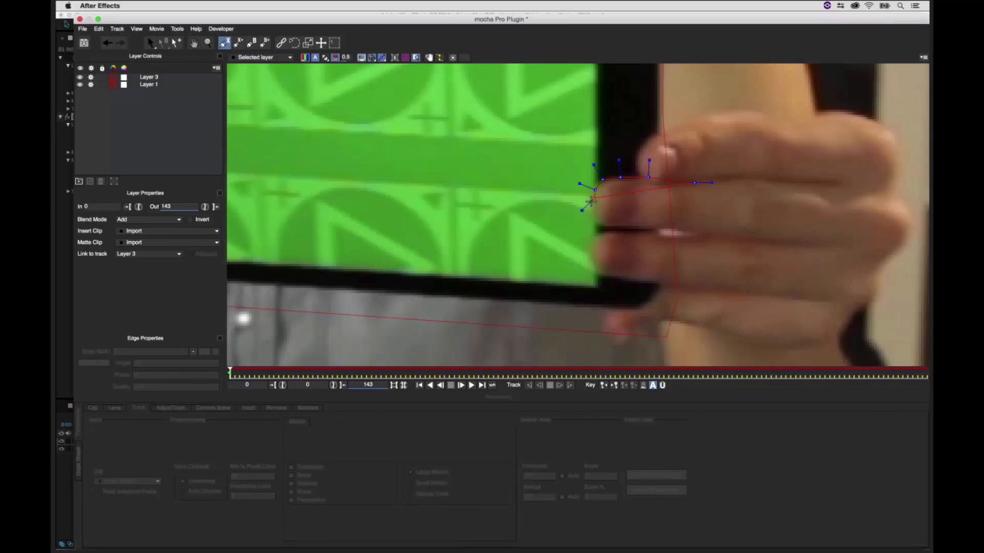
{"action": "left_click", "coordinate": [595, 213]}
{"action": "left_click", "coordinate": [601, 227]}
{"action": "left_click", "coordinate": [692, 229]}
{"action": "left_click", "coordinate": [682, 239]}
{"action": "left_click", "coordinate": [634, 233]}
{"action": "left_click", "coordinate": [594, 237]}
{"action": "left_click", "coordinate": [589, 248]}
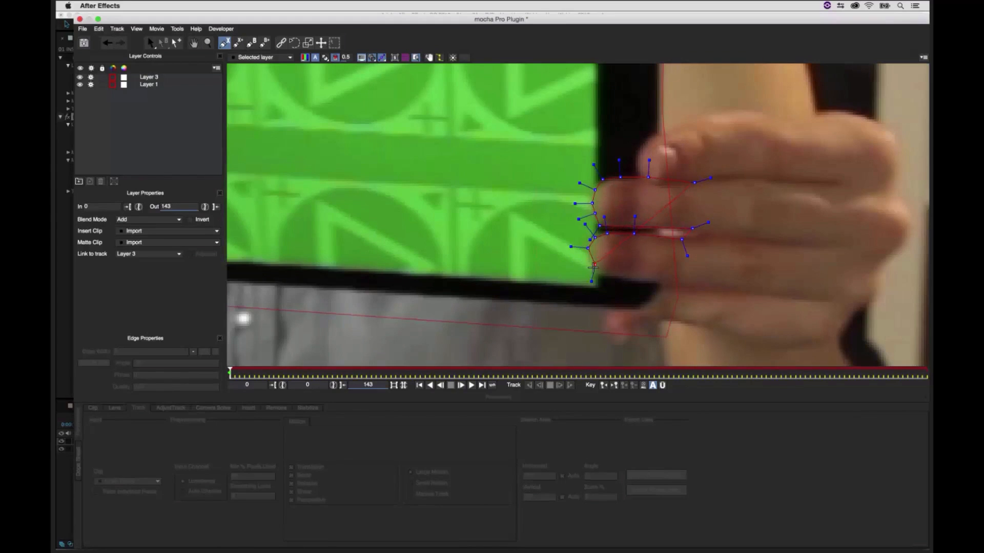
{"action": "left_click", "coordinate": [593, 269]}
{"action": "left_click", "coordinate": [623, 280]}
{"action": "left_click", "coordinate": [690, 291]}
{"action": "left_click", "coordinate": [738, 291]}
{"action": "left_click", "coordinate": [746, 246]}
{"action": "left_click", "coordinate": [744, 205]}
{"action": "right_click", "coordinate": [731, 186]}
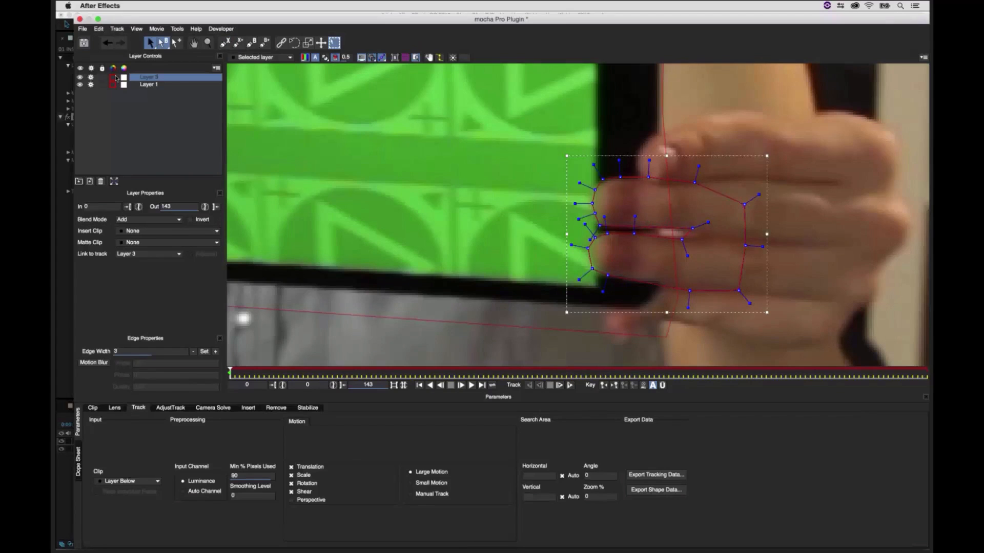
Step: Turn off tracking for the tablet layer and rename it screen
{"action": "left_click", "coordinate": [91, 85]}
{"action": "double_click", "coordinate": [148, 85]}
{"action": "type", "text": "screen"}
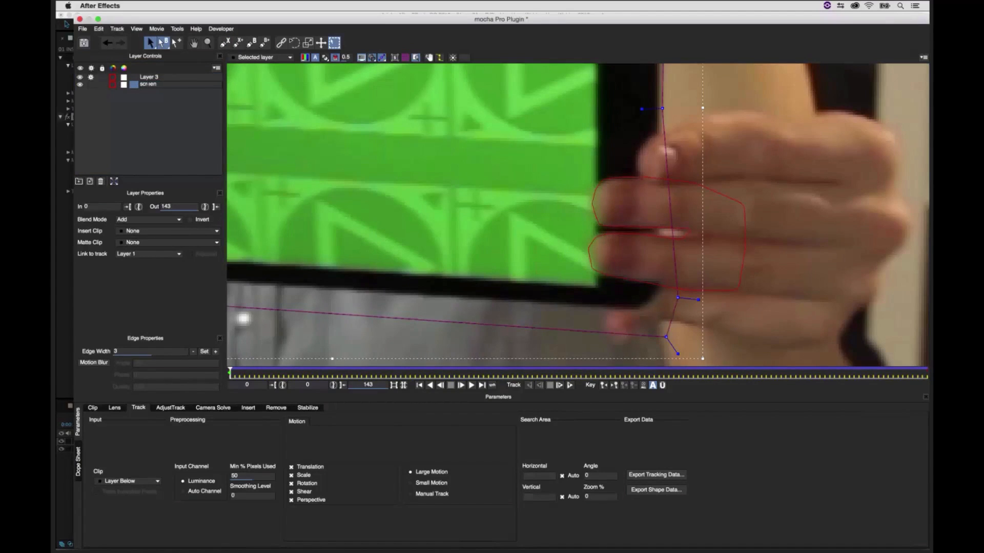
{"action": "key", "text": "Return"}
Step: Rename the layer with the finger shape as fingers
{"action": "double_click", "coordinate": [149, 77]}
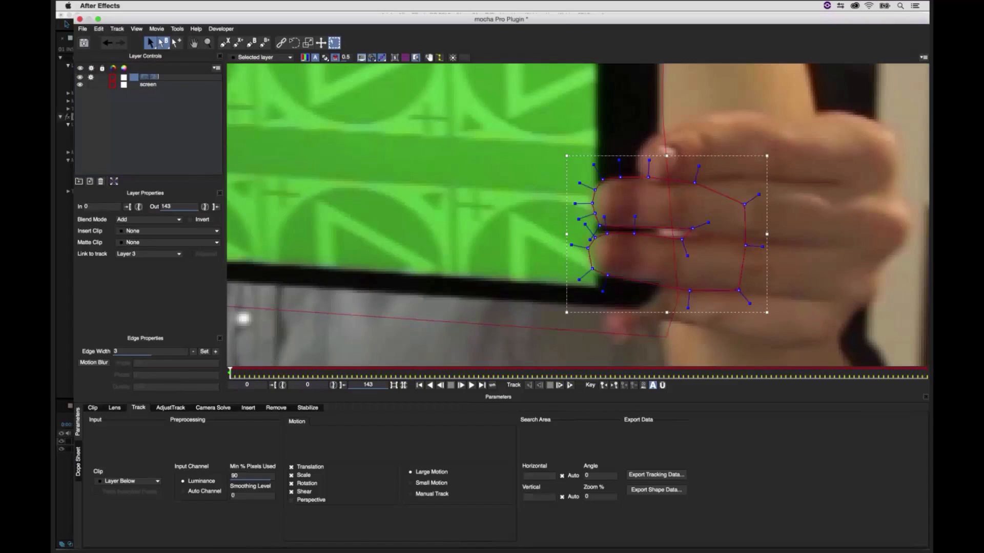
{"action": "type", "text": "fingers"}
{"action": "key", "text": "Return"}
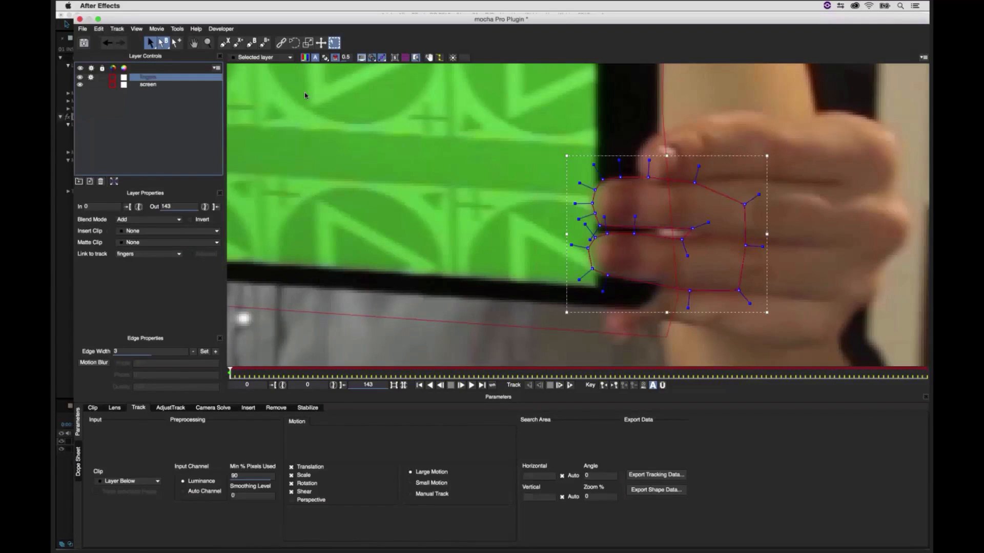
Step: Link the fingers layer to the screen layer's track
{"action": "left_click", "coordinate": [207, 43]}
{"action": "left_click_drag", "start_coordinate": [453, 141], "coordinate": [453, 179]}
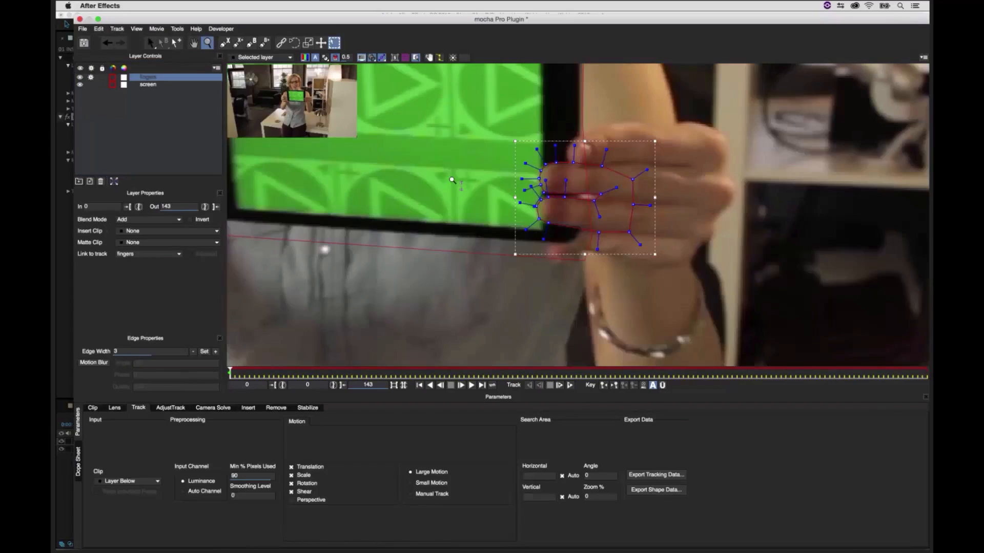
{"action": "left_click", "coordinate": [152, 77]}
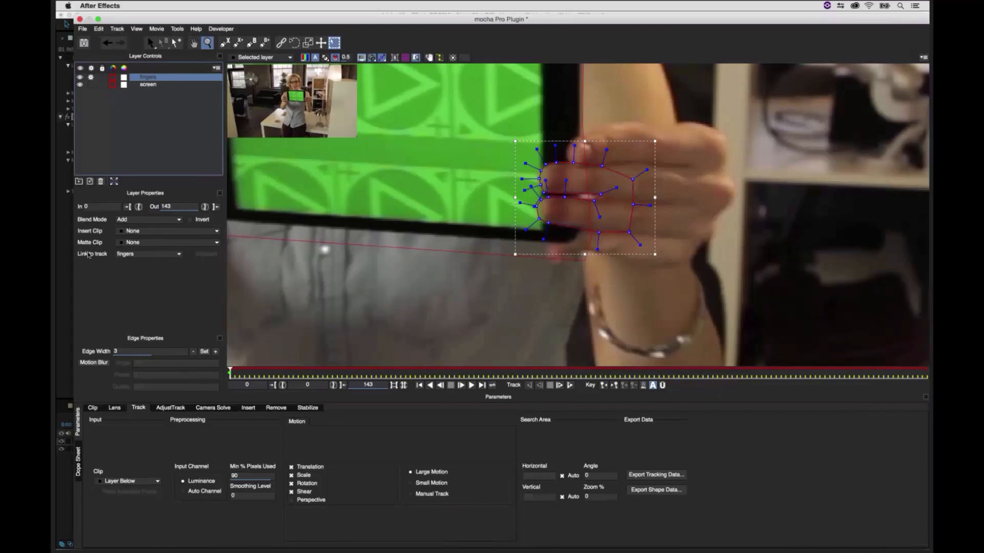
{"action": "left_click", "coordinate": [133, 255]}
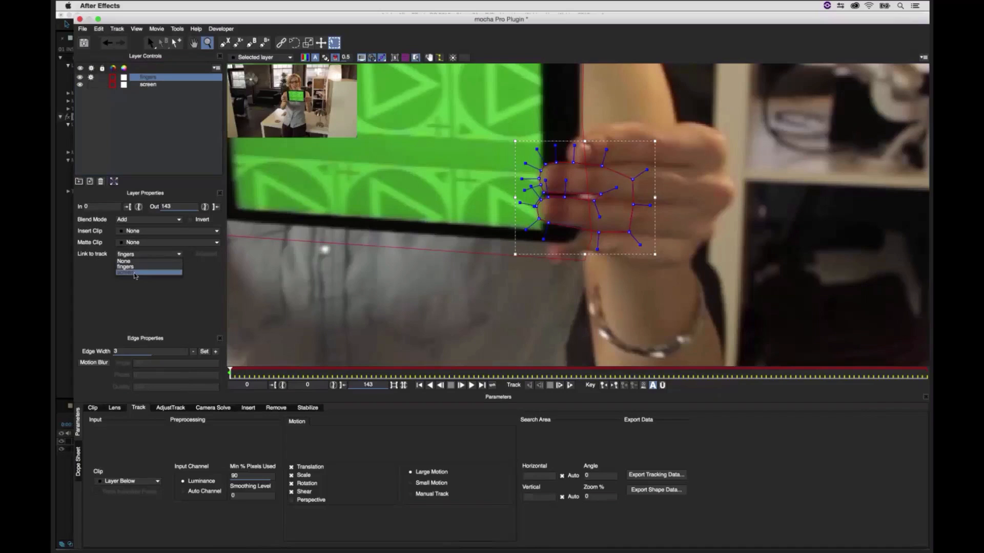
{"action": "left_click", "coordinate": [134, 276]}
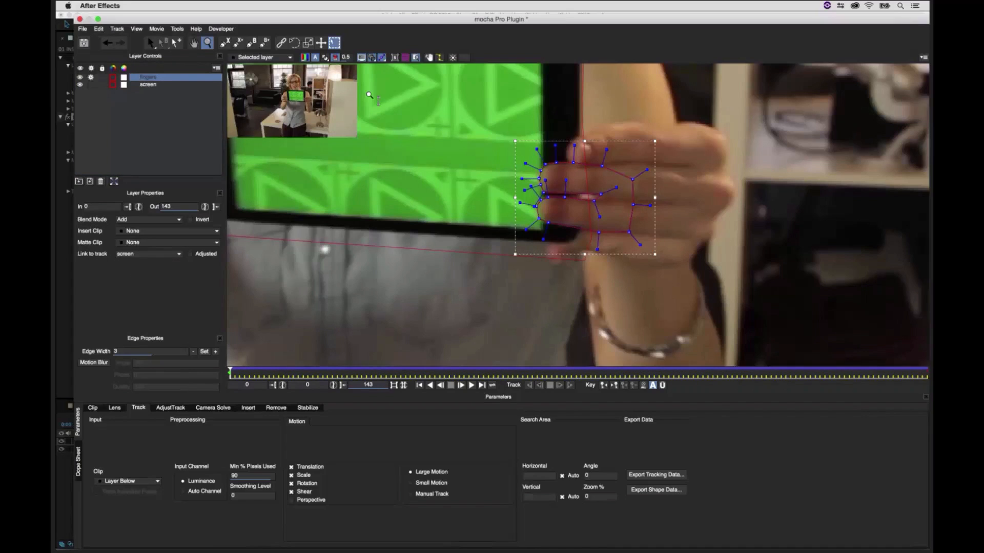
Step: Turn on the stabilized view and refit the fingers shape to the two fingers at frame 22
{"action": "left_click", "coordinate": [430, 58]}
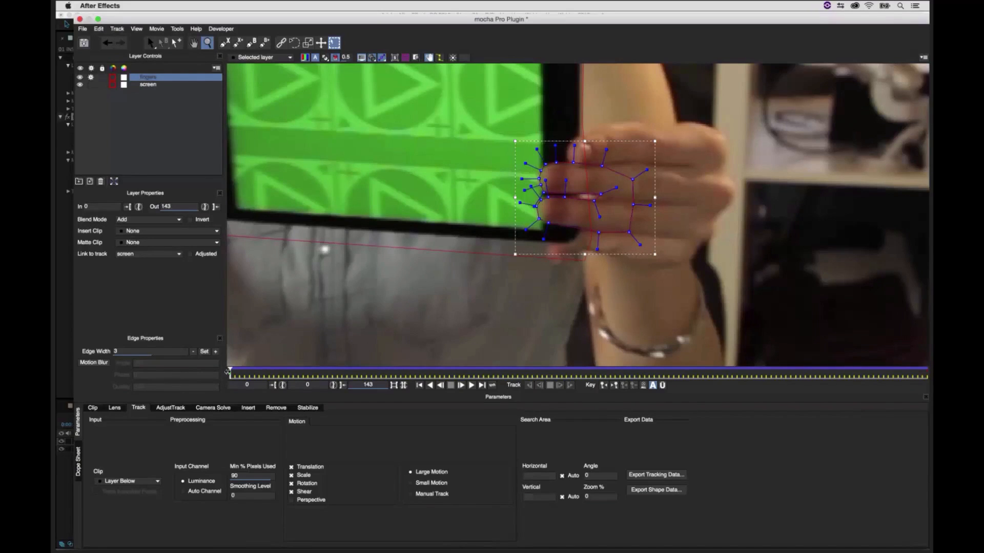
{"action": "left_click_drag", "start_coordinate": [229, 372], "coordinate": [338, 357]}
{"action": "left_click", "coordinate": [151, 44]}
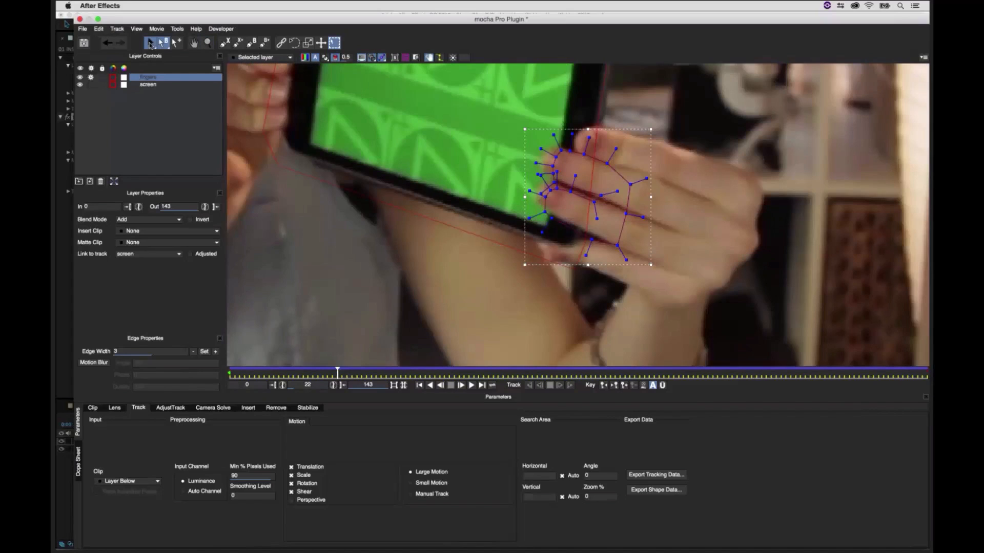
{"action": "left_click_drag", "start_coordinate": [629, 219], "coordinate": [734, 312]}
{"action": "left_click_drag", "start_coordinate": [589, 138], "coordinate": [558, 148]}
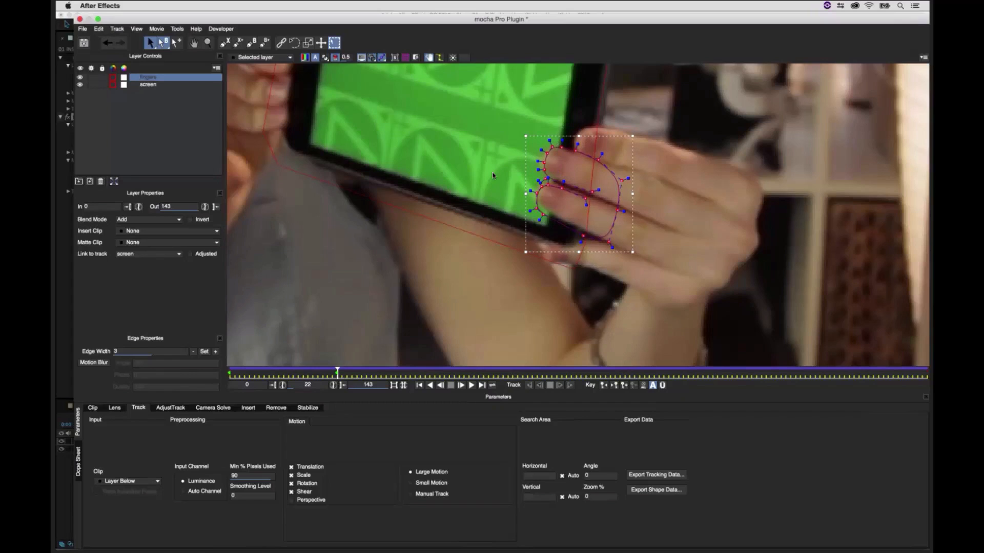
{"action": "left_click_drag", "start_coordinate": [472, 92], "coordinate": [638, 257]}
{"action": "left_click_drag", "start_coordinate": [579, 252], "coordinate": [579, 245]}
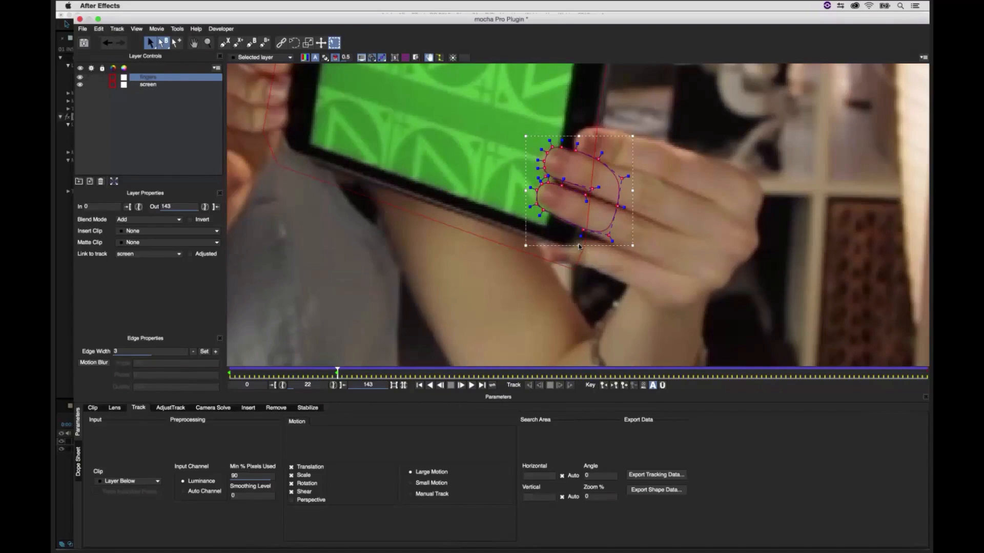
Step: Reposition the fingers shape over the two fingers at frame 45 and fine-tune it at frame 143
{"action": "left_click_drag", "start_coordinate": [337, 370], "coordinate": [450, 362]}
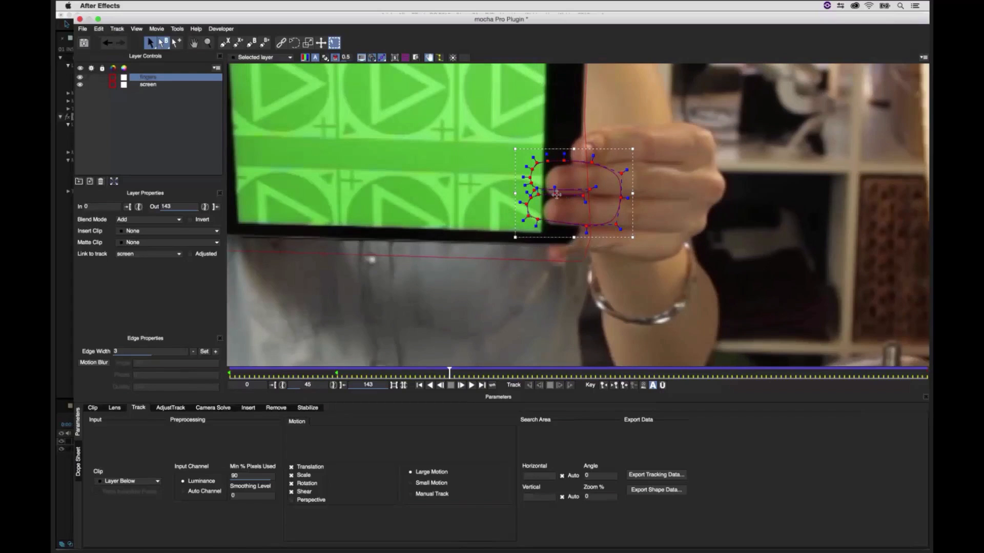
{"action": "left_click_drag", "start_coordinate": [550, 188], "coordinate": [565, 198]}
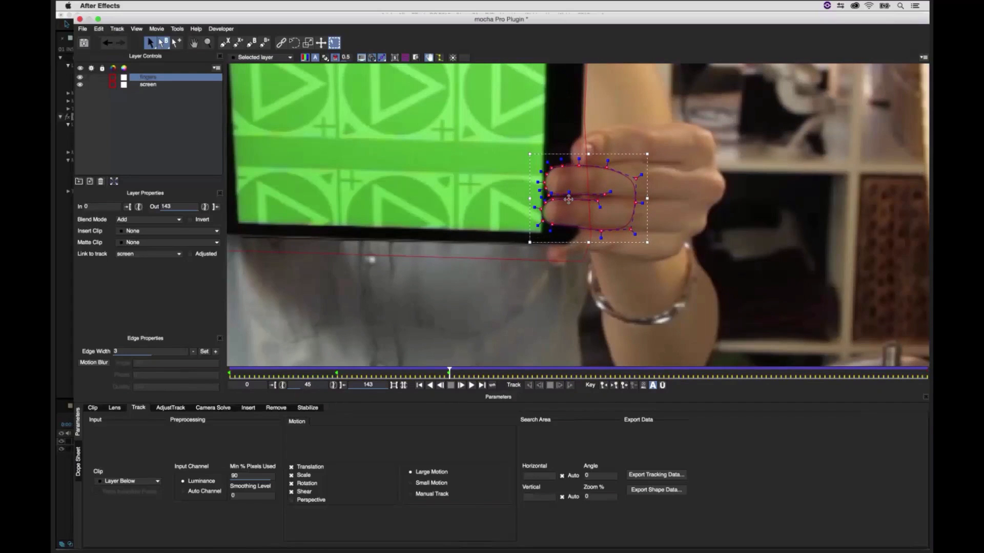
{"action": "left_click_drag", "start_coordinate": [425, 373], "coordinate": [928, 361]}
{"action": "left_click_drag", "start_coordinate": [561, 166], "coordinate": [560, 163]}
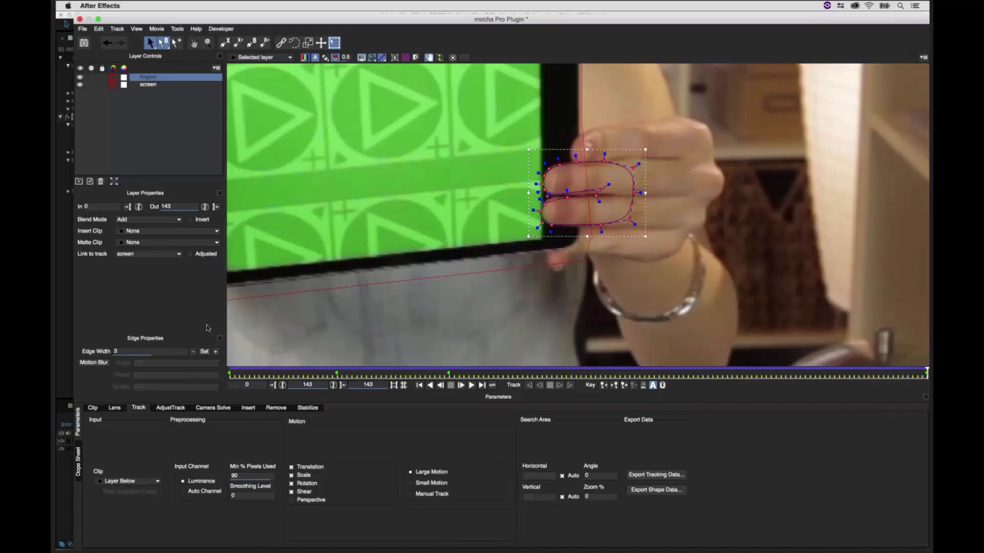
{"action": "left_click", "coordinate": [123, 231]}
{"action": "left_click", "coordinate": [132, 255]}
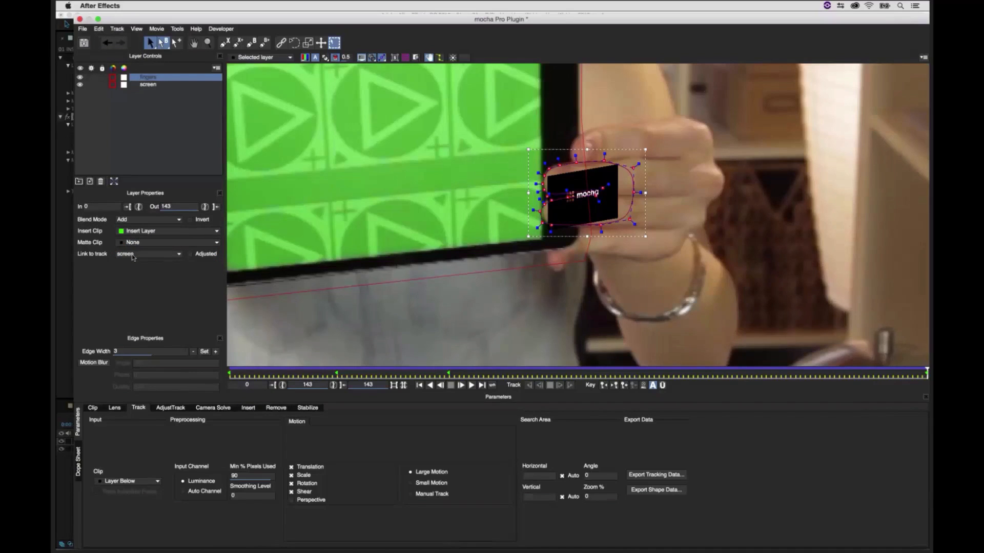
{"action": "left_click", "coordinate": [141, 231]}
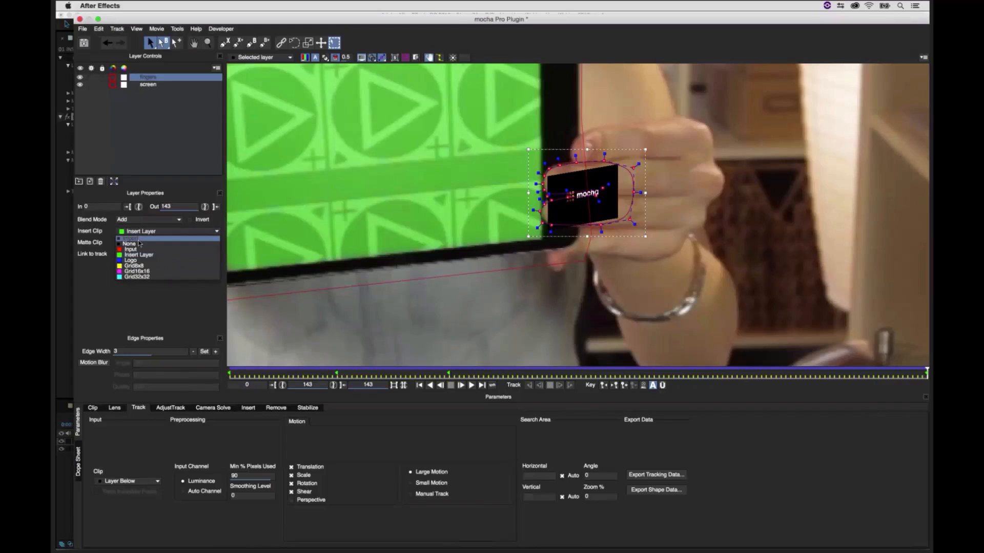
{"action": "left_click", "coordinate": [135, 239]}
Step: Set the screen layer's insert clip to Insert Layer
{"action": "left_click", "coordinate": [155, 86]}
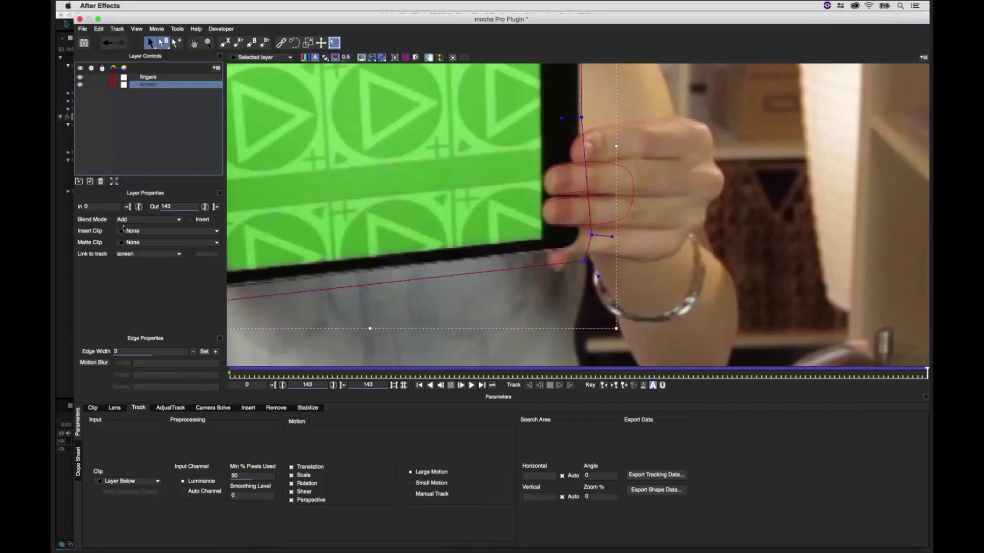
{"action": "left_click", "coordinate": [131, 232]}
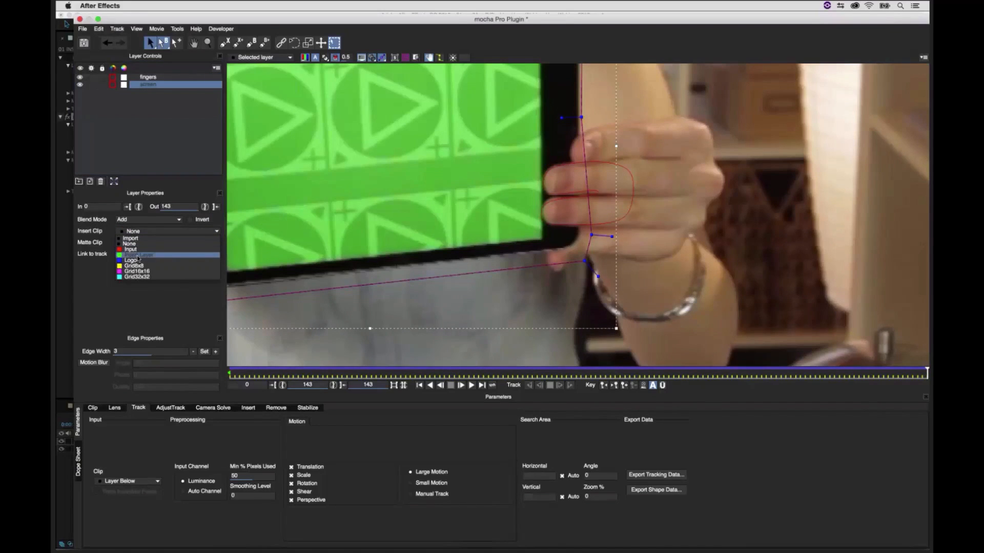
{"action": "left_click", "coordinate": [139, 255]}
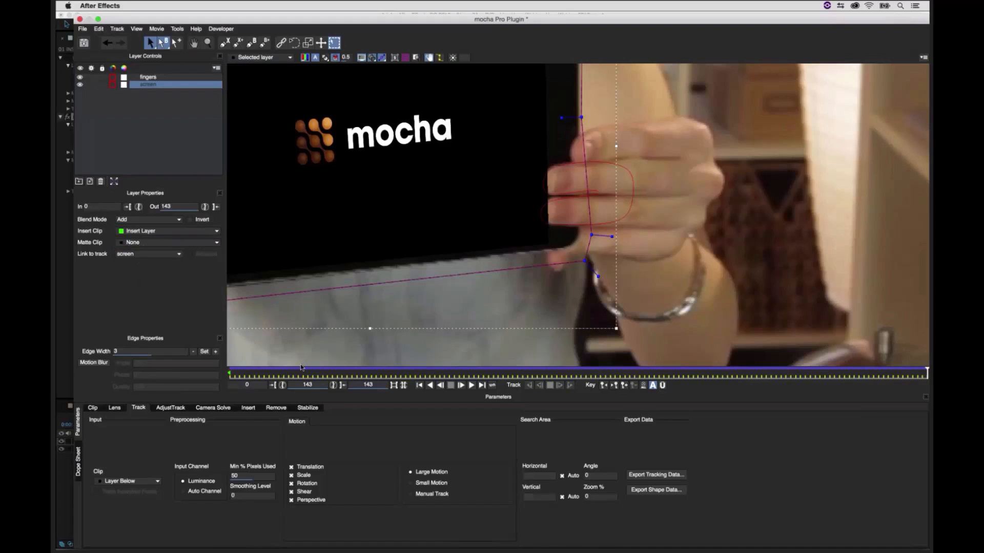
Step: In the Insert module, mask the screen layer's insert with the inverted matte for fingers
{"action": "left_click", "coordinate": [248, 408]}
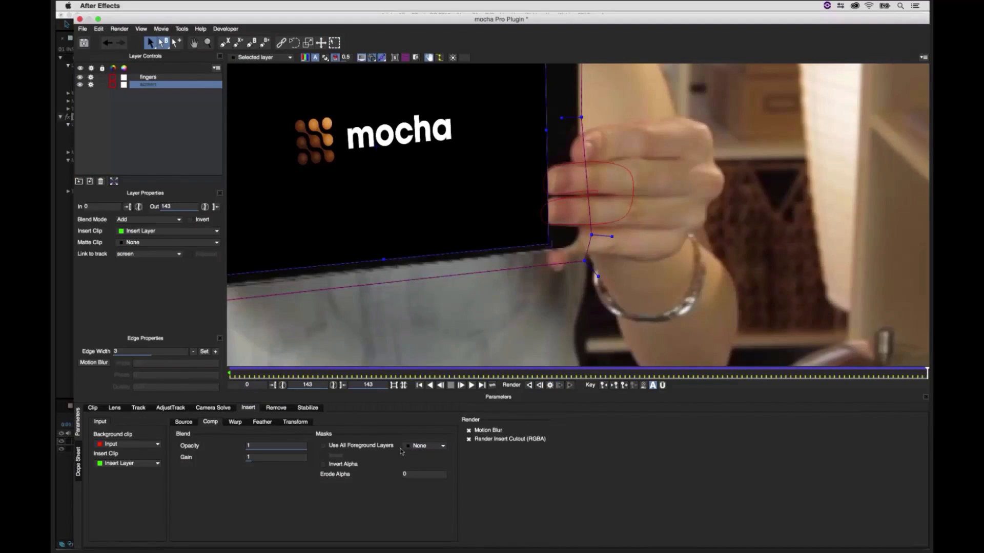
{"action": "left_click", "coordinate": [432, 448]}
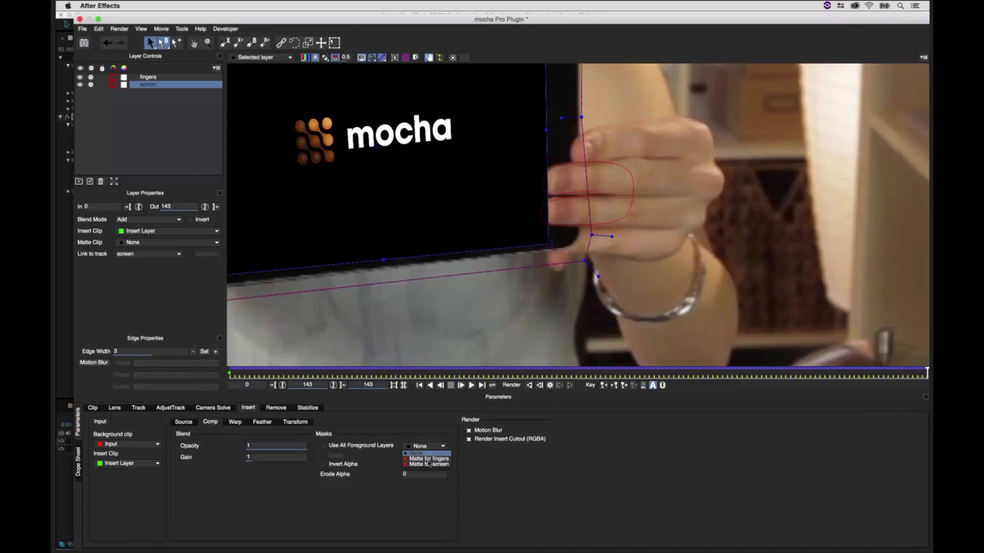
{"action": "left_click", "coordinate": [429, 460]}
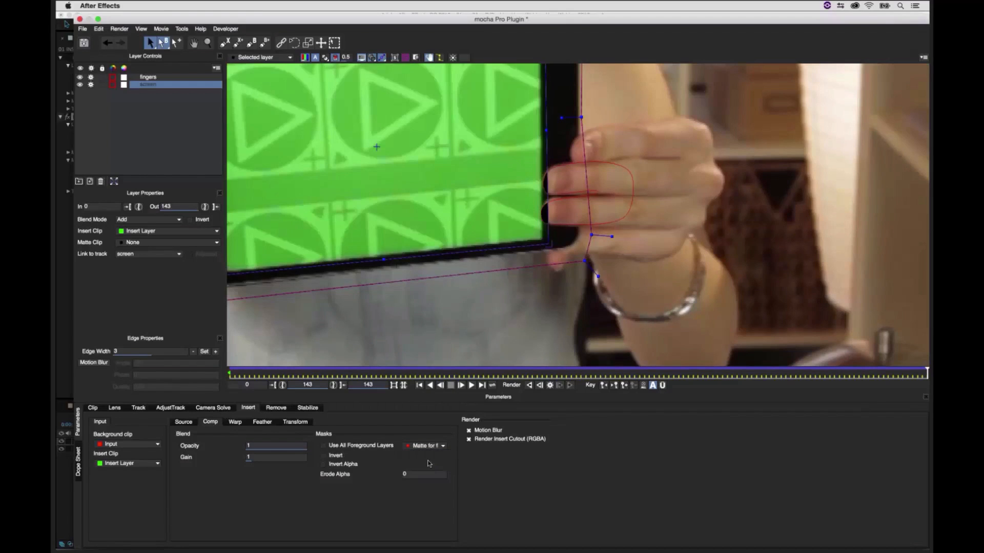
{"action": "left_click", "coordinate": [323, 456]}
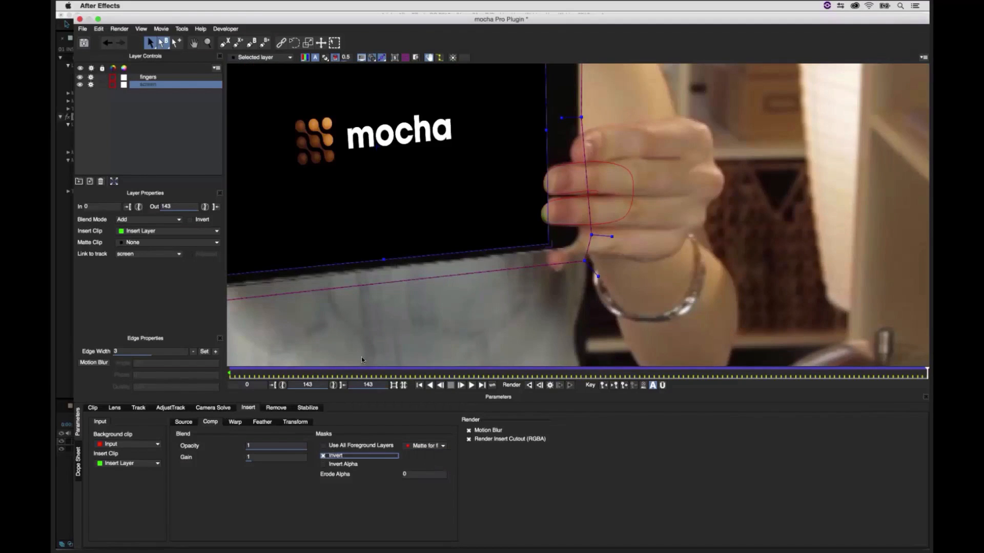
Step: Using the Überkey, add a feathered edge of width 3 to the whole fingers shape and nudge it slightly inward from the screen
{"action": "left_click_drag", "start_coordinate": [705, 256], "coordinate": [500, 113]}
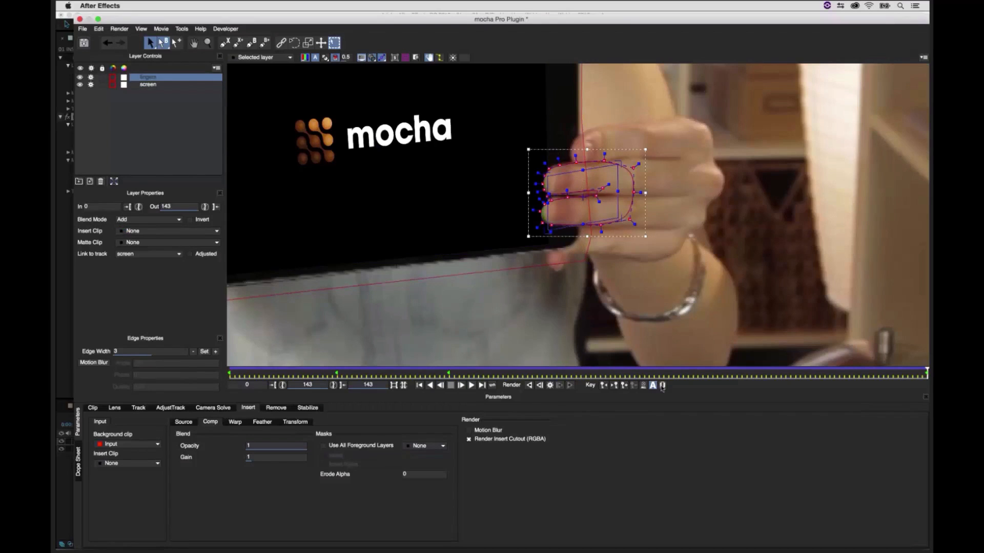
{"action": "left_click", "coordinate": [662, 386]}
{"action": "left_click", "coordinate": [215, 352]}
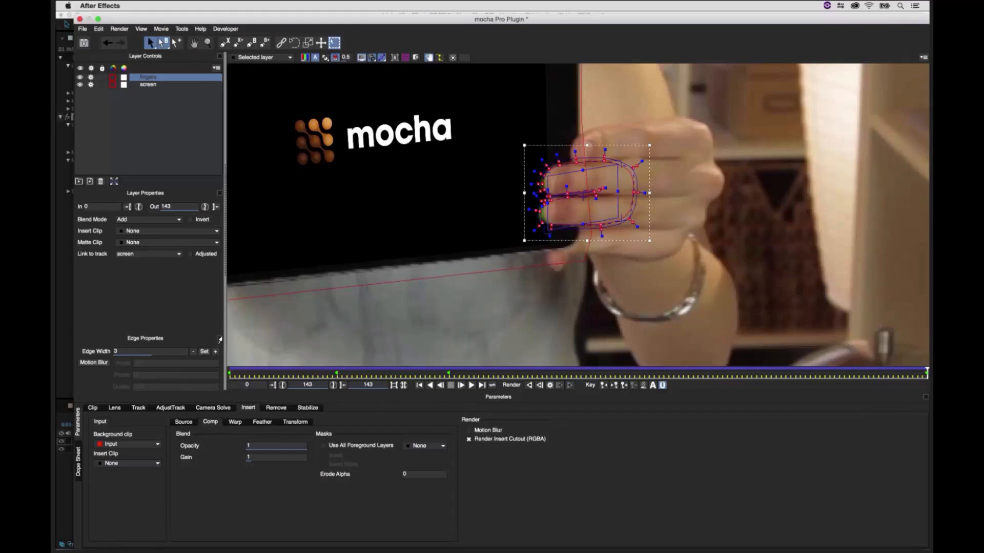
{"action": "left_click_drag", "start_coordinate": [539, 193], "coordinate": [540, 194]}
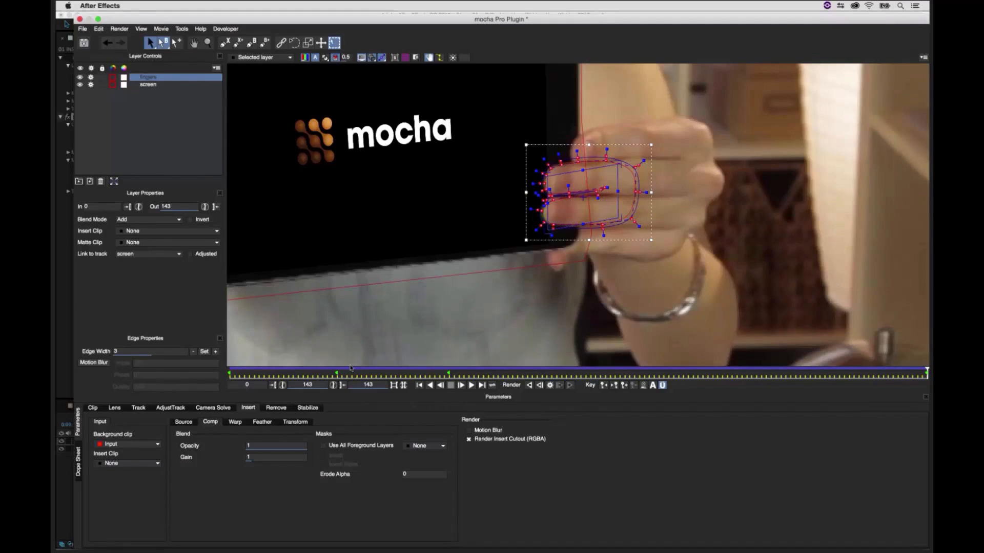
{"action": "left_click", "coordinate": [661, 388]}
Step: Save and close the mocha Pro project, and play back the tablet composite in After Effects
{"action": "key", "text": "super+s"}
{"action": "left_click", "coordinate": [80, 19]}
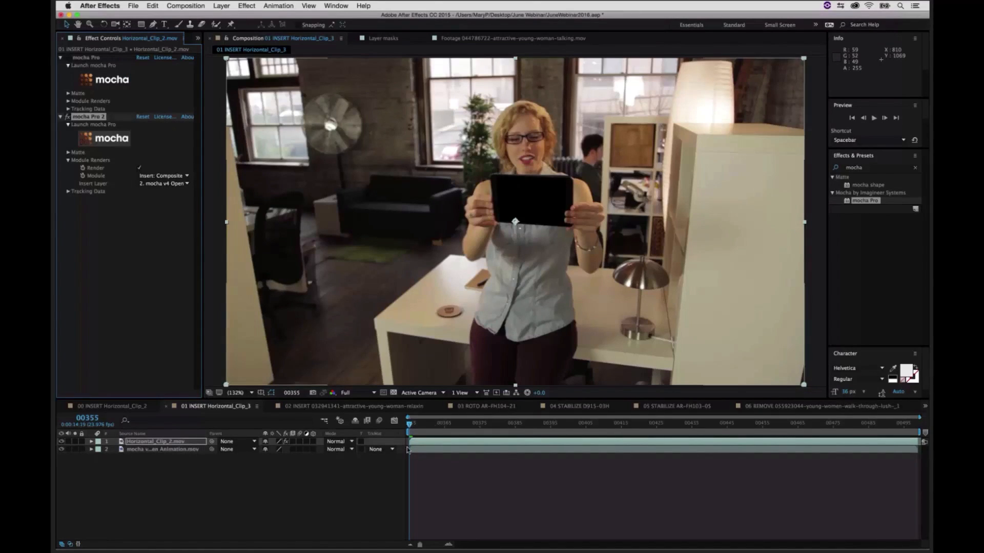
{"action": "key", "text": "space"}
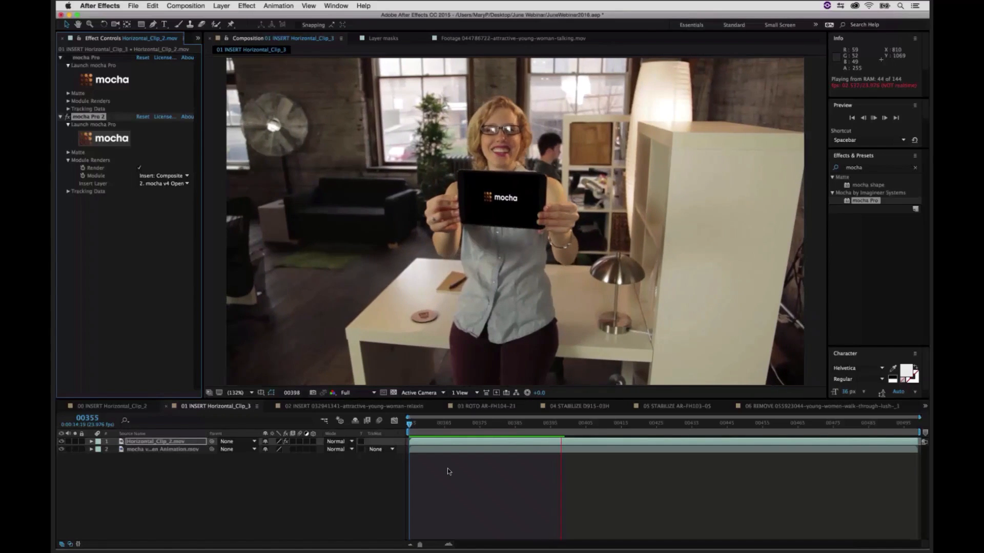
{"action": "key", "text": "space"}
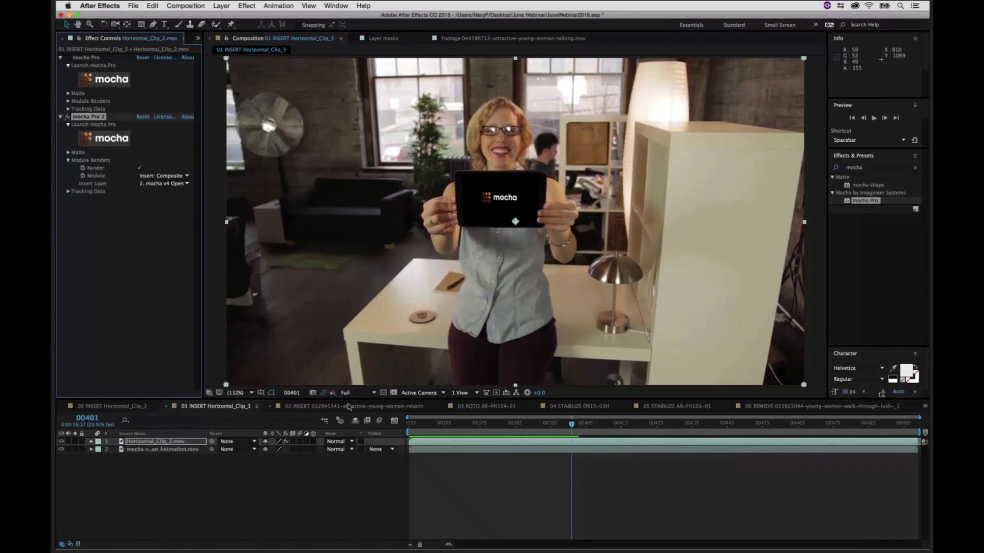
Step: Open the 02 INSERT composition of the woman with the mug and preview its finished logo insert
{"action": "left_click", "coordinate": [348, 406]}
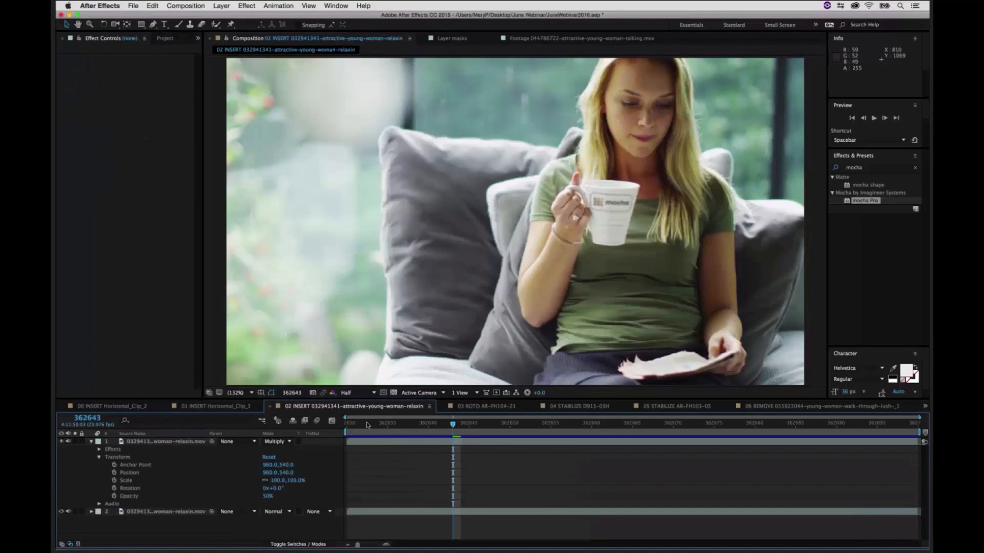
{"action": "key", "text": "space"}
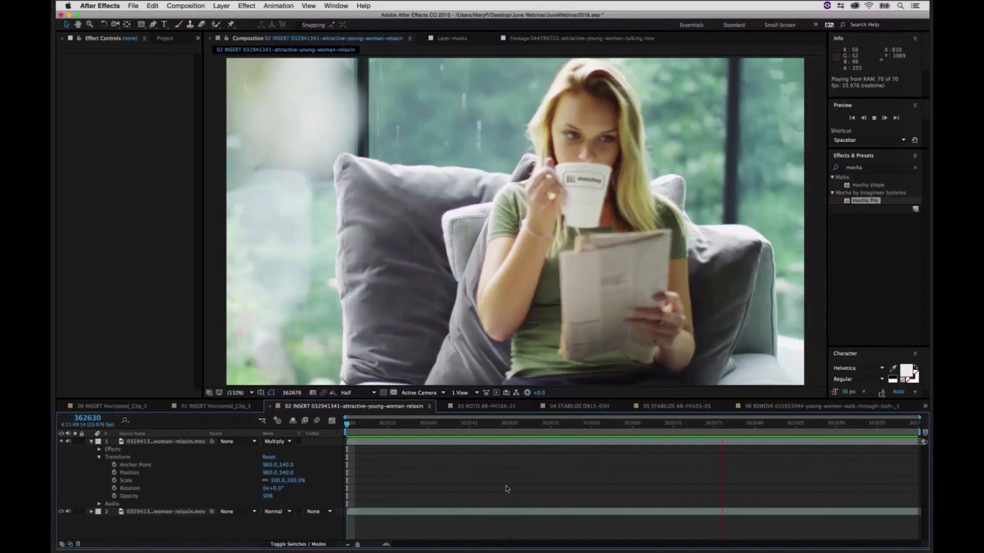
{"action": "key", "text": "space"}
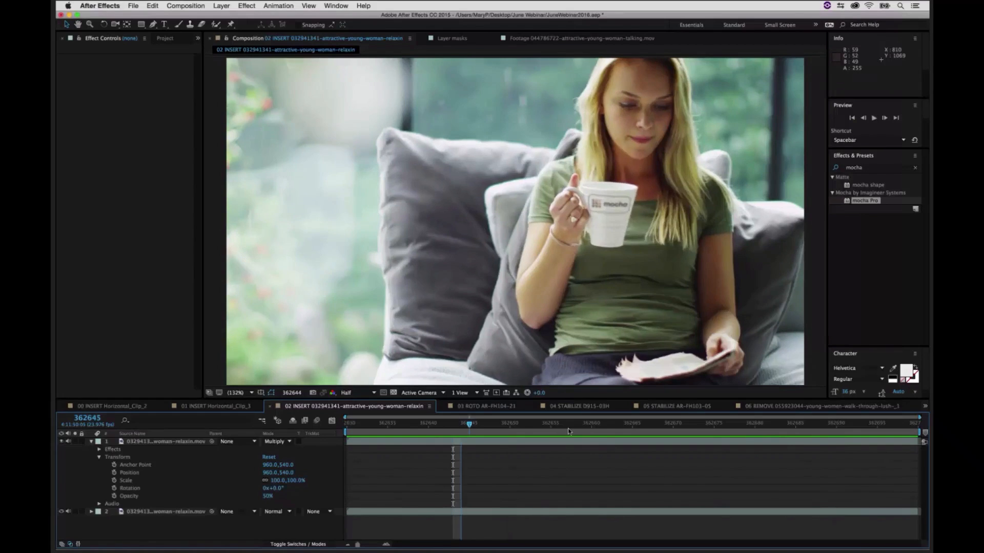
{"action": "left_click_drag", "start_coordinate": [568, 431], "coordinate": [361, 420]}
{"action": "key", "text": "space"}
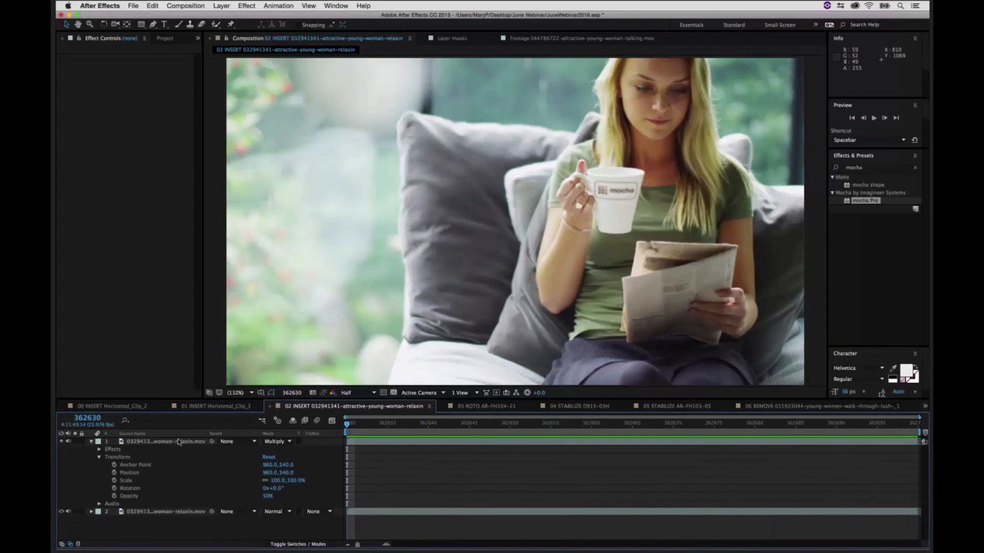
Step: Disable the Gaussian Blur and mocha Pro effects on the upper footage layer
{"action": "left_click", "coordinate": [179, 442]}
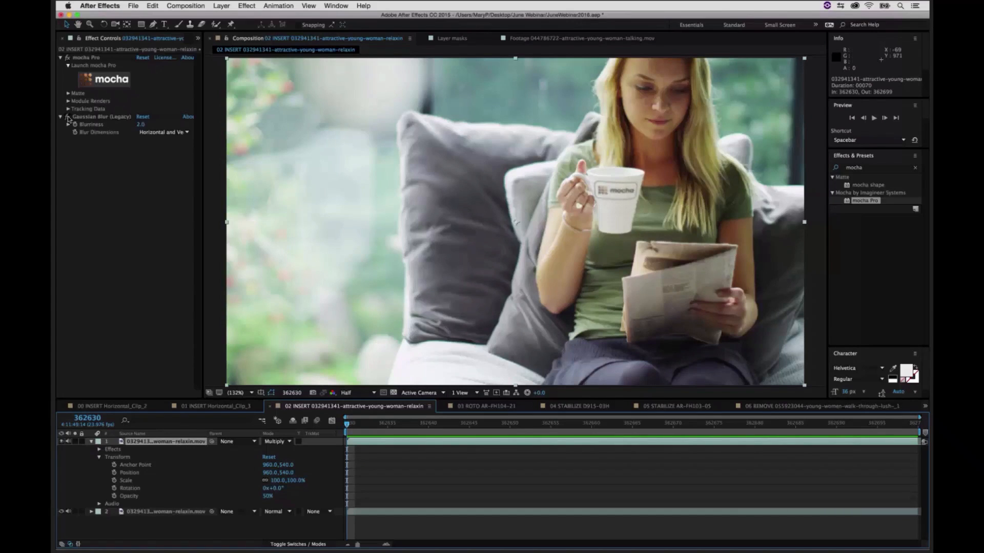
{"action": "left_click", "coordinate": [68, 118]}
{"action": "left_click", "coordinate": [66, 59]}
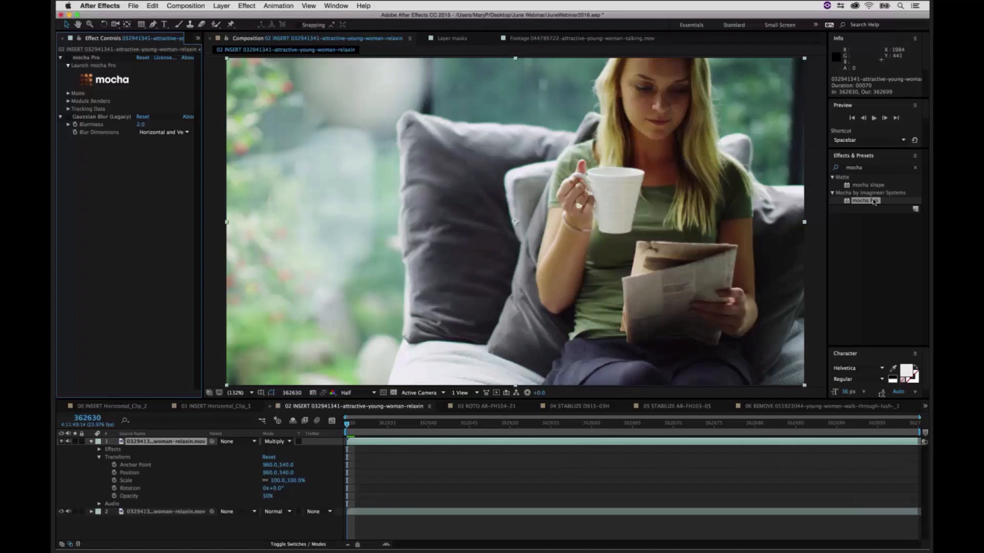
Step: Apply another mocha Pro effect to the upper footage layer and set the composition's preview resolution to Full
{"action": "left_click_drag", "start_coordinate": [871, 201], "coordinate": [161, 442]}
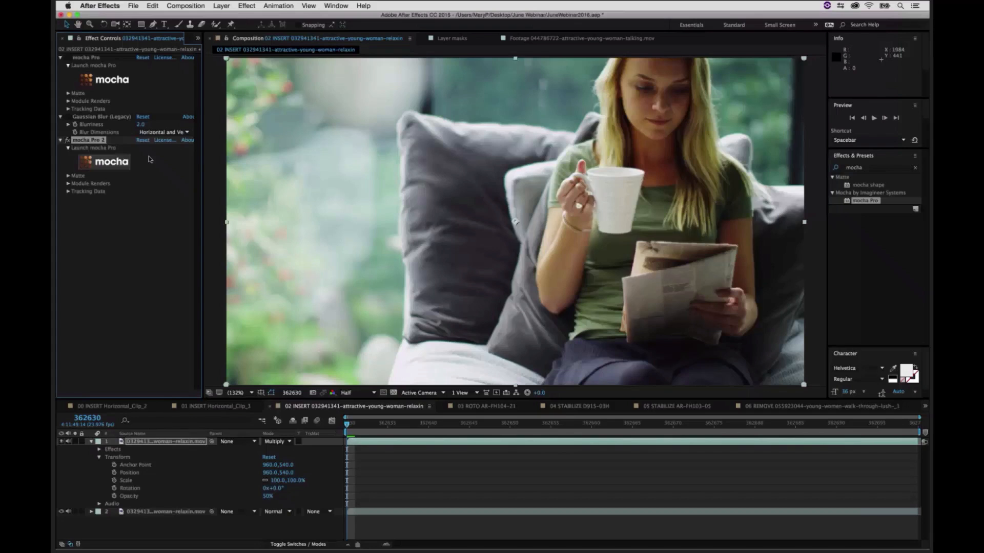
{"action": "left_click", "coordinate": [108, 165]}
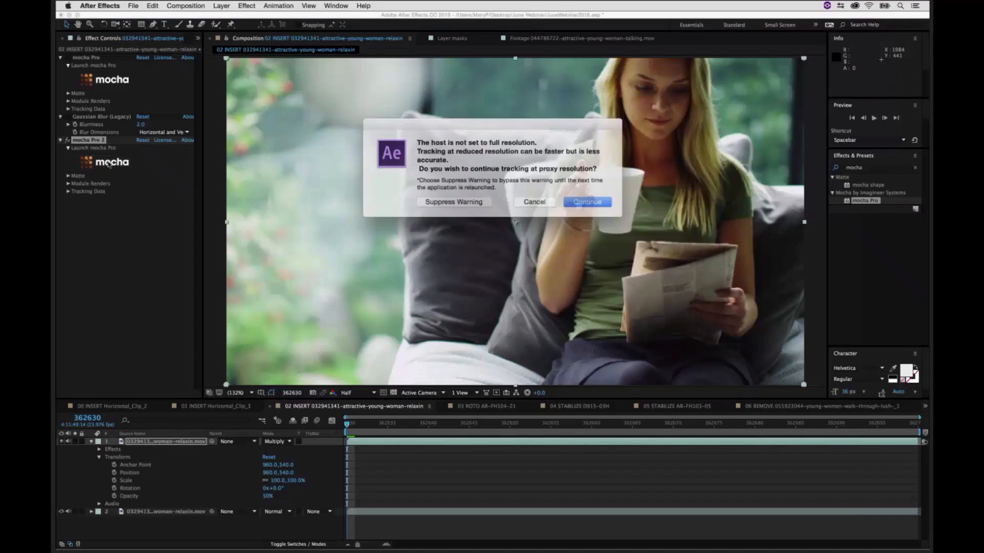
{"action": "left_click", "coordinate": [530, 198]}
{"action": "left_click", "coordinate": [355, 393]}
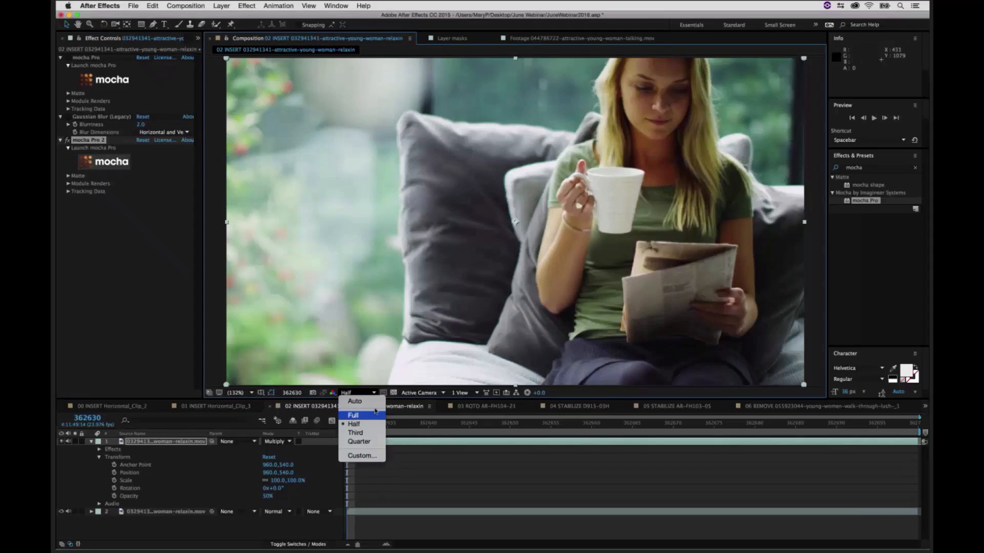
{"action": "left_click", "coordinate": [376, 413]}
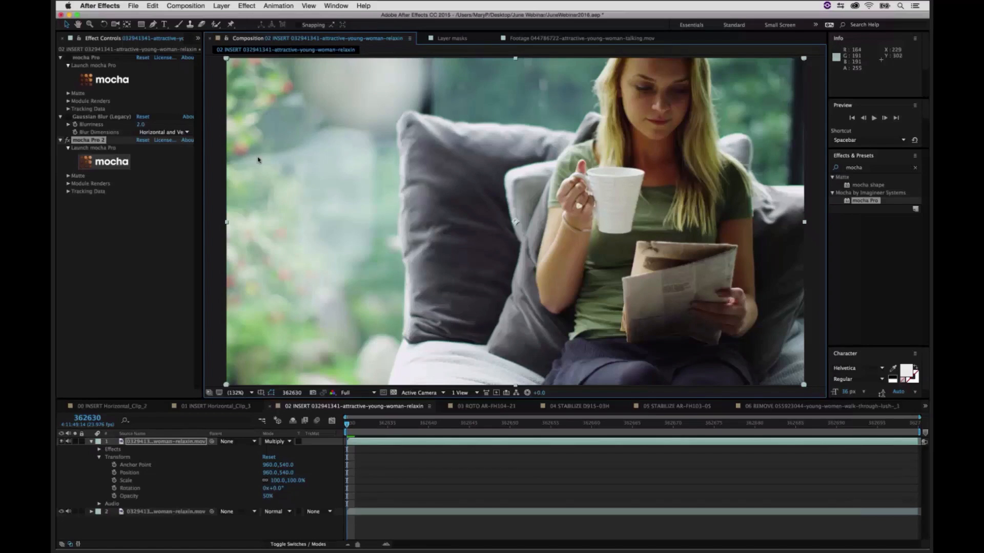
Step: Launch mocha from the new mocha Pro effect and go to frame 28, where the mug overlaps the newspaper
{"action": "left_click", "coordinate": [112, 165]}
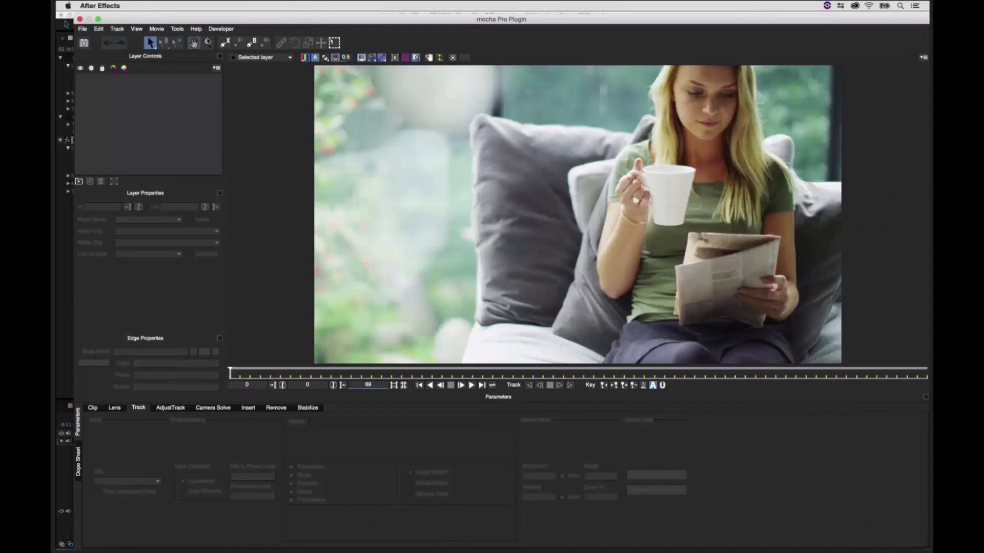
{"action": "left_click", "coordinate": [208, 42]}
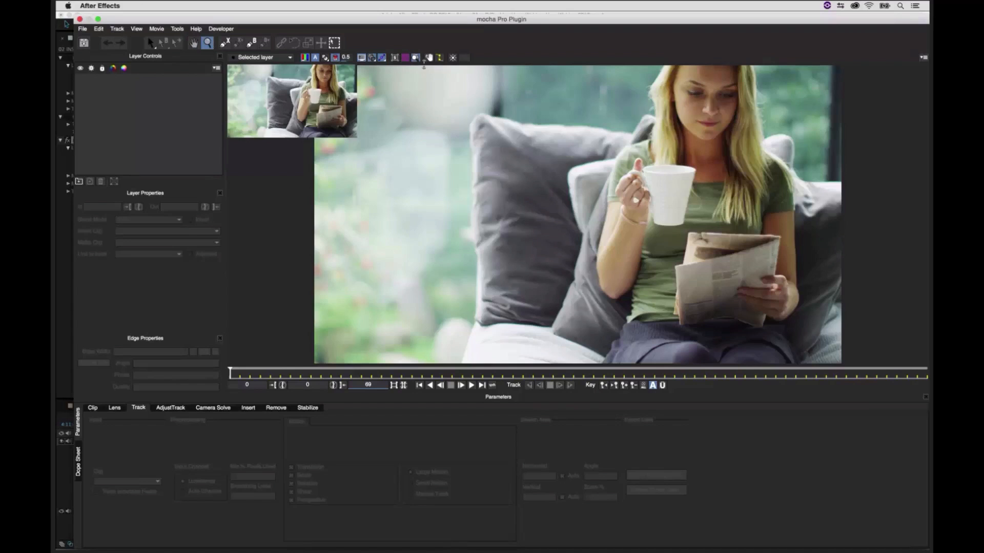
{"action": "left_click", "coordinate": [703, 178]}
{"action": "left_click", "coordinate": [702, 178]}
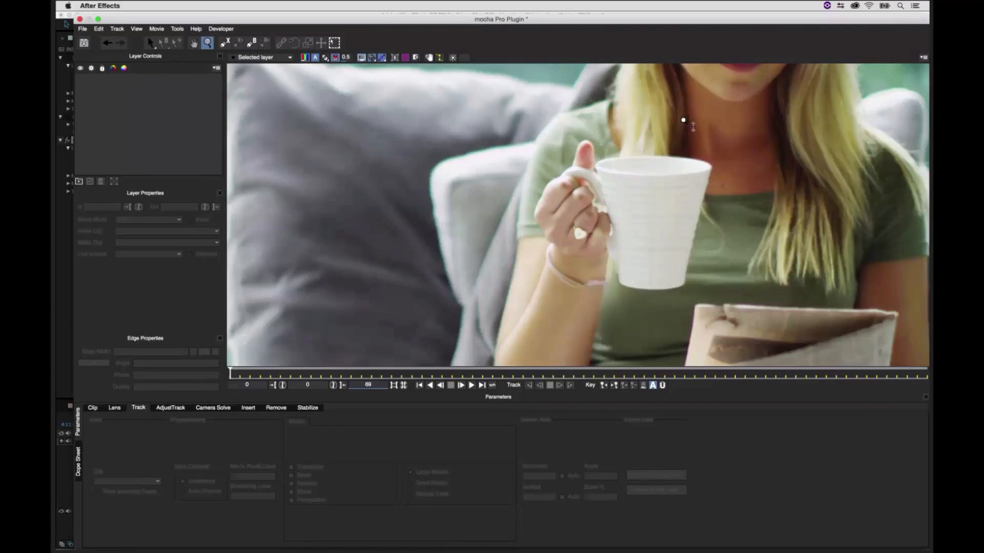
{"action": "left_click", "coordinate": [683, 115]}
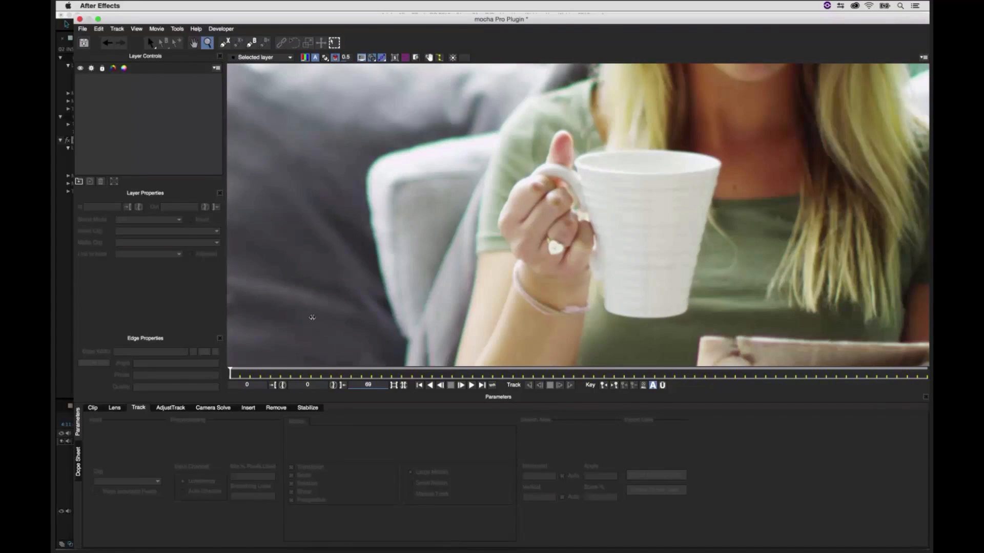
{"action": "left_click_drag", "start_coordinate": [231, 372], "coordinate": [518, 356]}
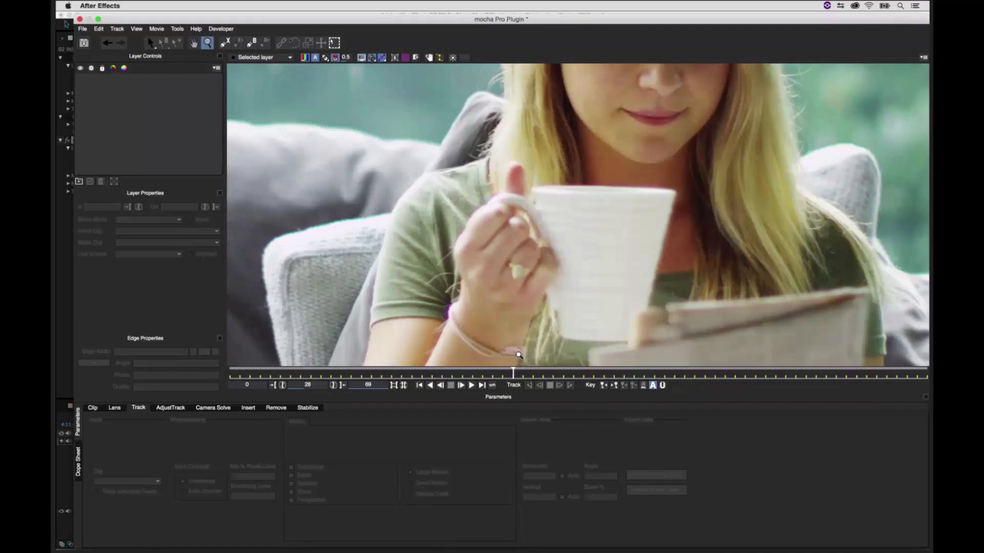
{"action": "left_click_drag", "start_coordinate": [627, 197], "coordinate": [623, 294]}
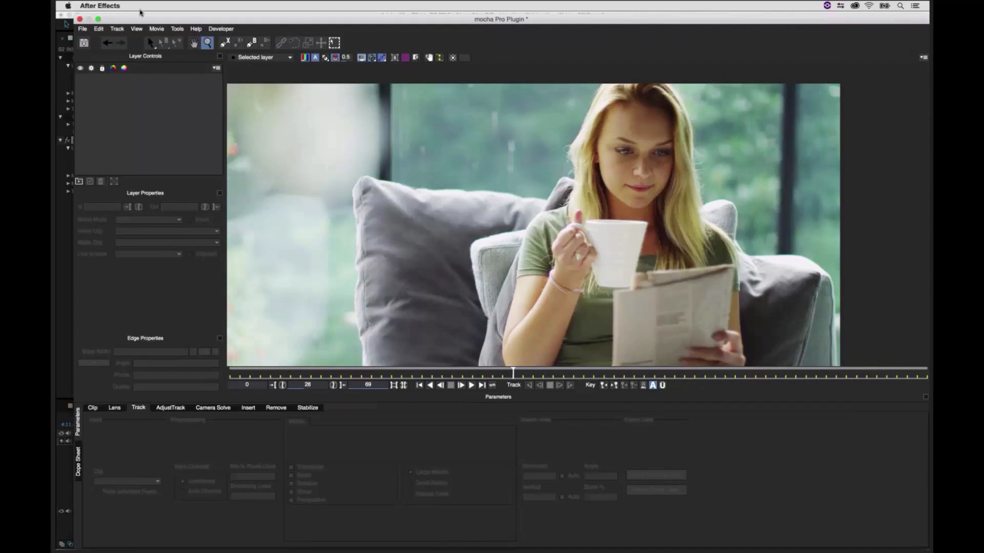
Step: Draw an X-spline around the newspaper, curving around the mug's base, and name its layer paper
{"action": "left_click", "coordinate": [224, 43]}
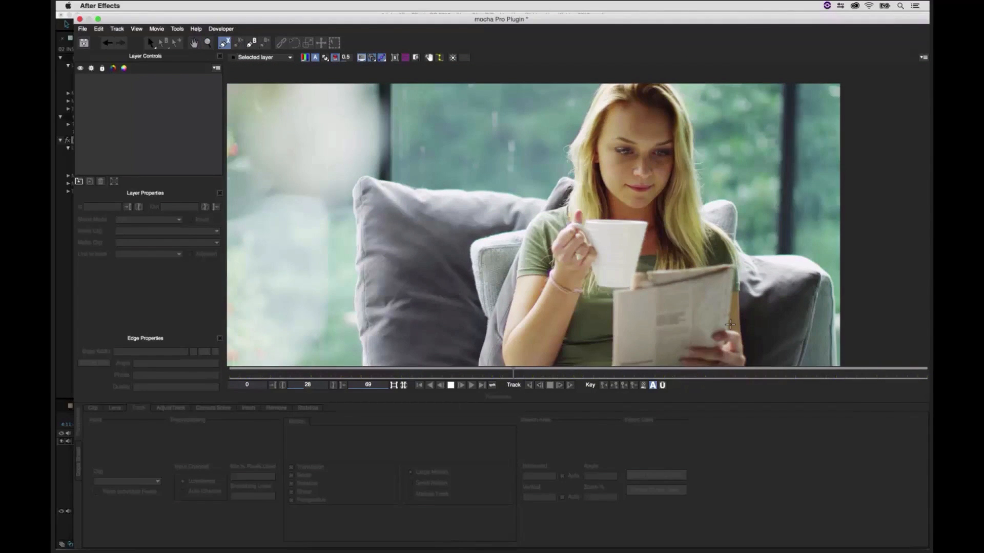
{"action": "left_click", "coordinate": [731, 324]}
{"action": "left_click", "coordinate": [738, 261]}
{"action": "left_click", "coordinate": [705, 261]}
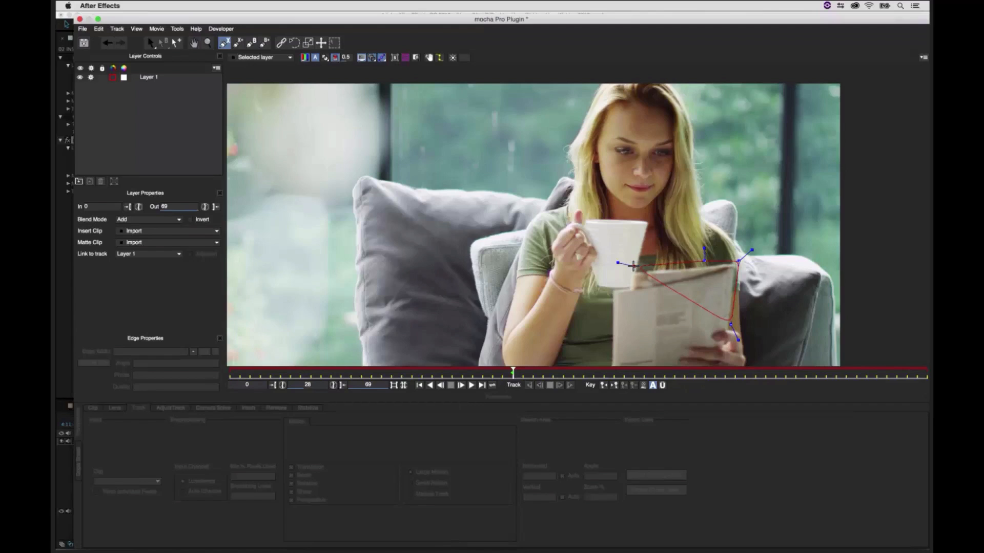
{"action": "left_click", "coordinate": [630, 266]}
{"action": "left_click", "coordinate": [630, 277]}
{"action": "left_click", "coordinate": [619, 286]}
{"action": "left_click", "coordinate": [605, 288]}
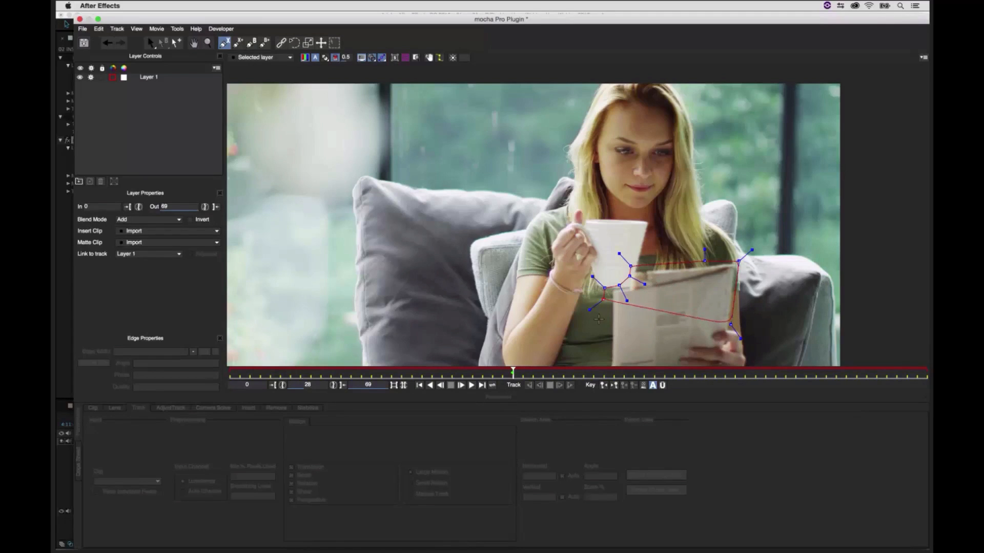
{"action": "left_click", "coordinate": [601, 311]}
{"action": "left_click", "coordinate": [598, 348]}
{"action": "left_click", "coordinate": [648, 354]}
{"action": "left_click", "coordinate": [729, 344]}
{"action": "right_click", "coordinate": [734, 339]}
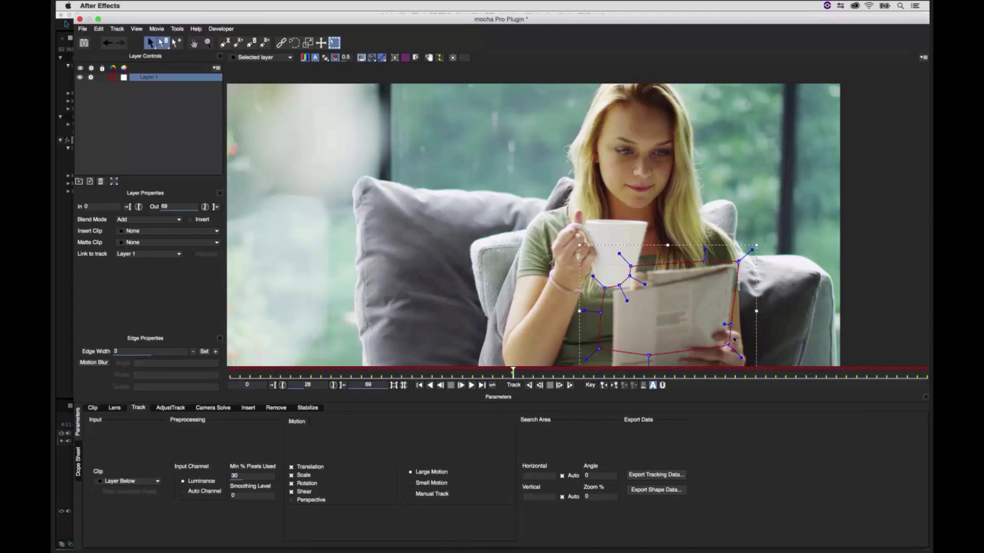
{"action": "double_click", "coordinate": [166, 77]}
{"action": "type", "text": "papel"}
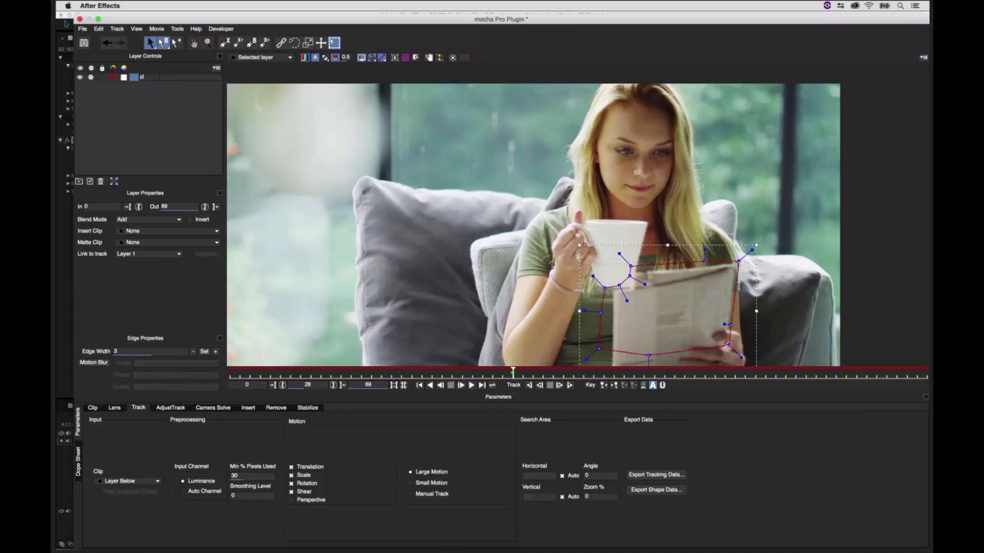
Step: Draw a second X-spline around the mug without the fingers and name its layer cup 2
{"action": "left_click", "coordinate": [225, 44]}
{"action": "left_click", "coordinate": [585, 213]}
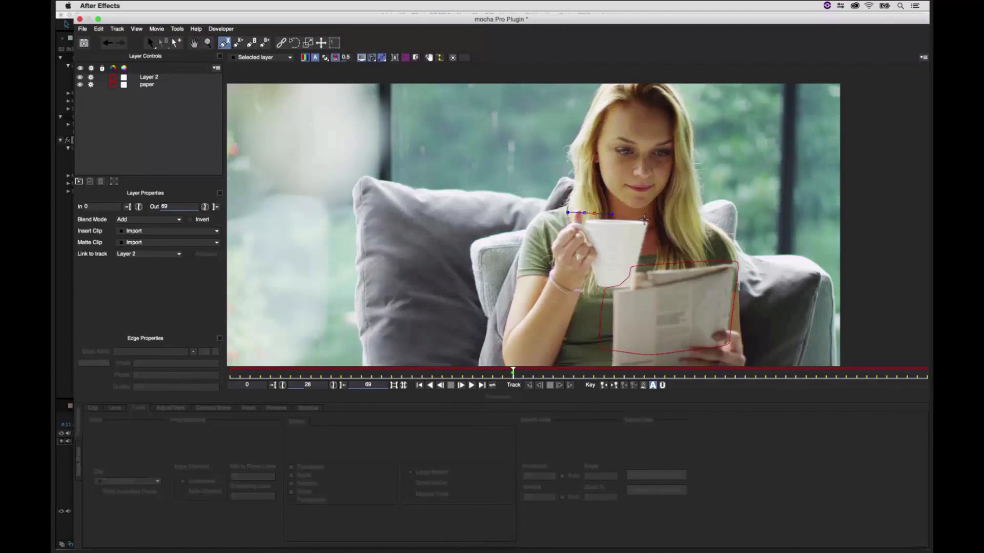
{"action": "left_click", "coordinate": [653, 219]}
{"action": "left_click", "coordinate": [637, 296]}
{"action": "left_click", "coordinate": [598, 294]}
{"action": "left_click", "coordinate": [590, 275]}
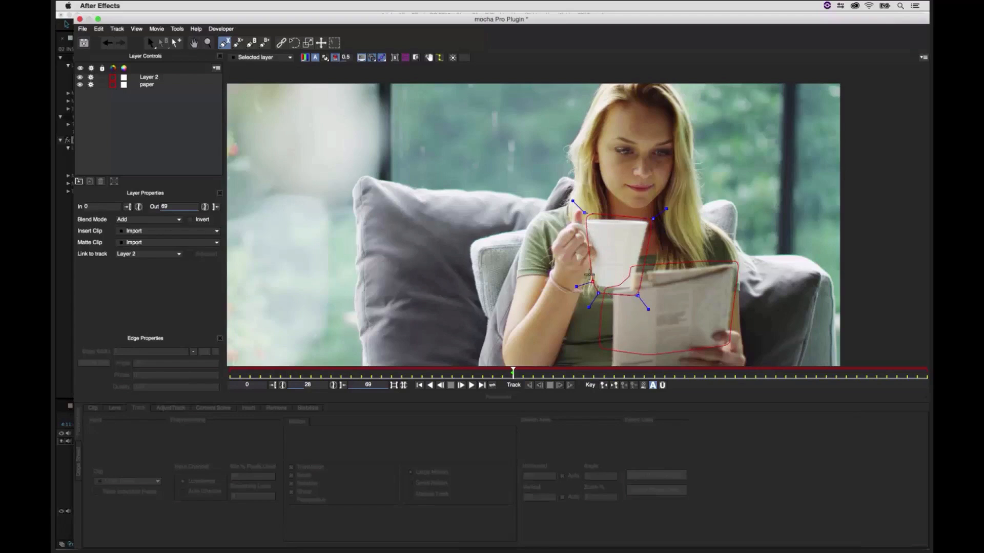
{"action": "right_click", "coordinate": [581, 237]}
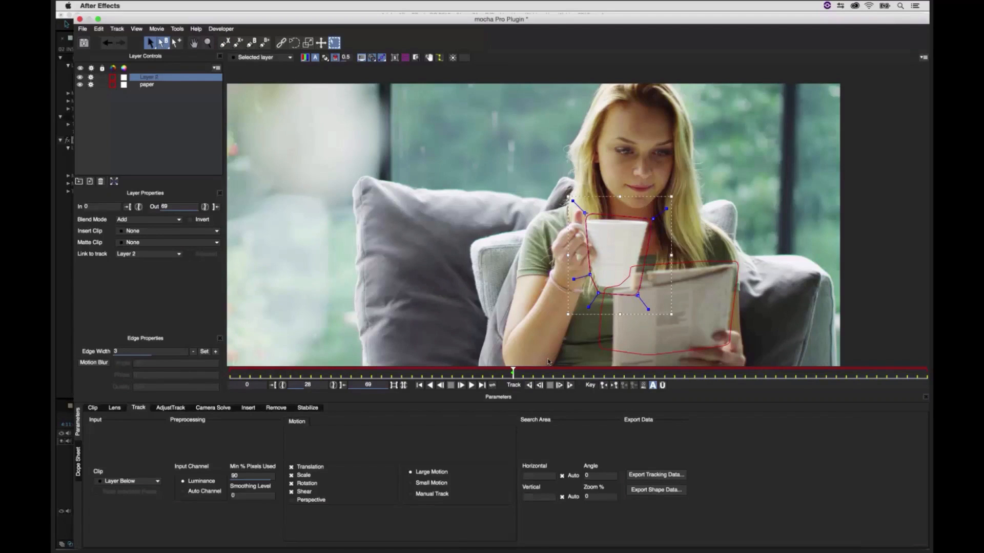
{"action": "double_click", "coordinate": [146, 79]}
{"action": "double_click", "coordinate": [144, 77]}
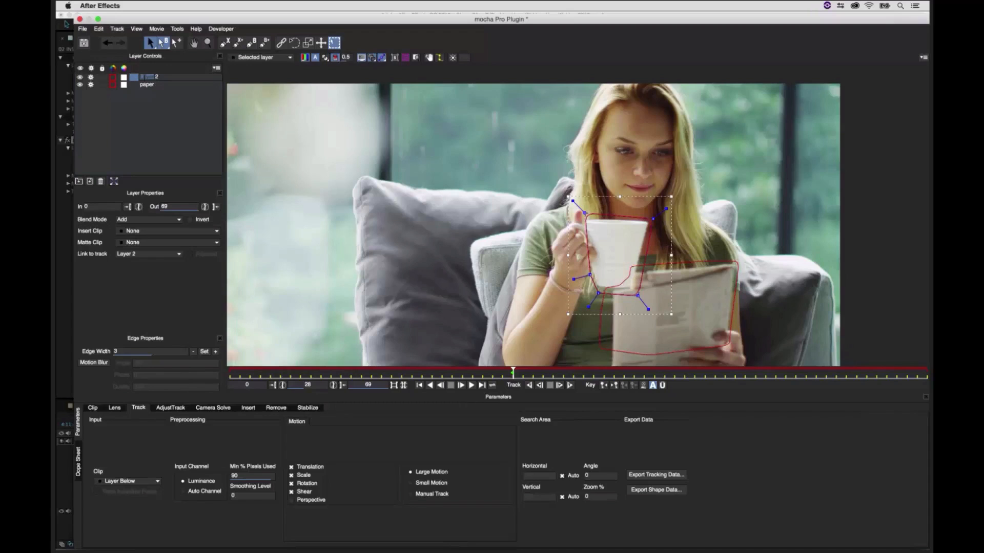
{"action": "type", "text": "cup"}
{"action": "key", "text": "Return"}
Step: Order the layers so that paper sits above cup 2 as its holdout, and select the paper layer
{"action": "left_click", "coordinate": [147, 84]}
{"action": "left_click_drag", "start_coordinate": [146, 77], "coordinate": [148, 90]}
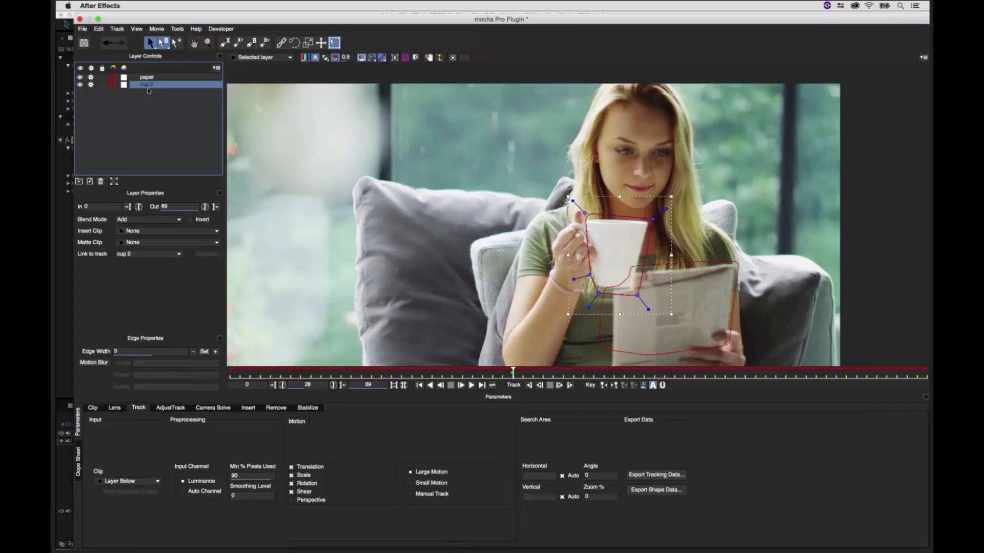
{"action": "left_click", "coordinate": [148, 78]}
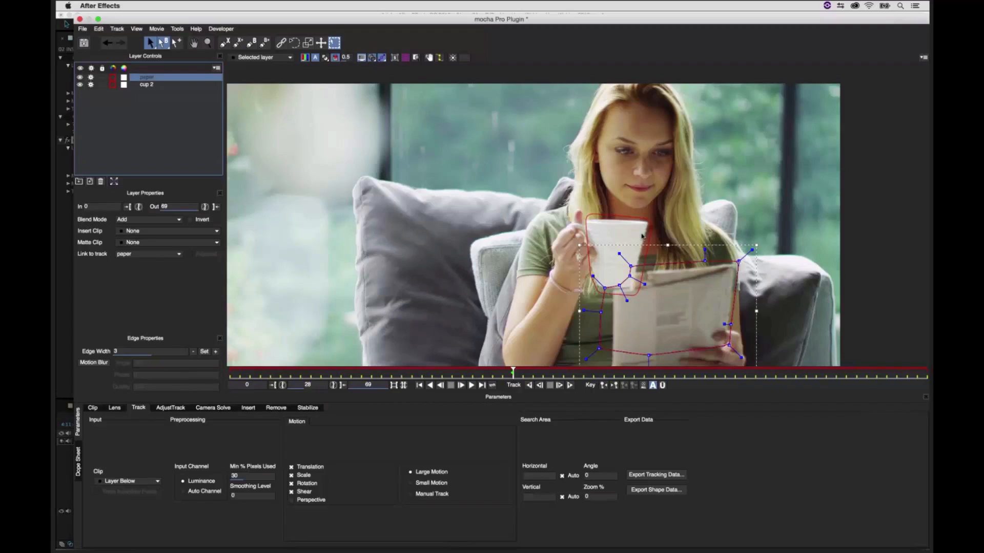
{"action": "left_click", "coordinate": [149, 85]}
{"action": "left_click_drag", "start_coordinate": [150, 78], "coordinate": [150, 77]}
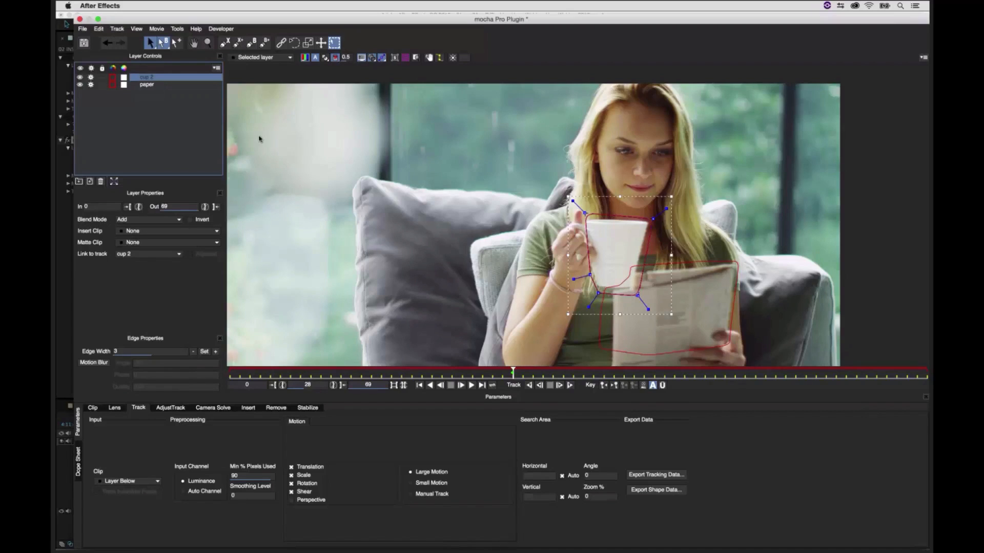
{"action": "left_click_drag", "start_coordinate": [150, 78], "coordinate": [150, 84]}
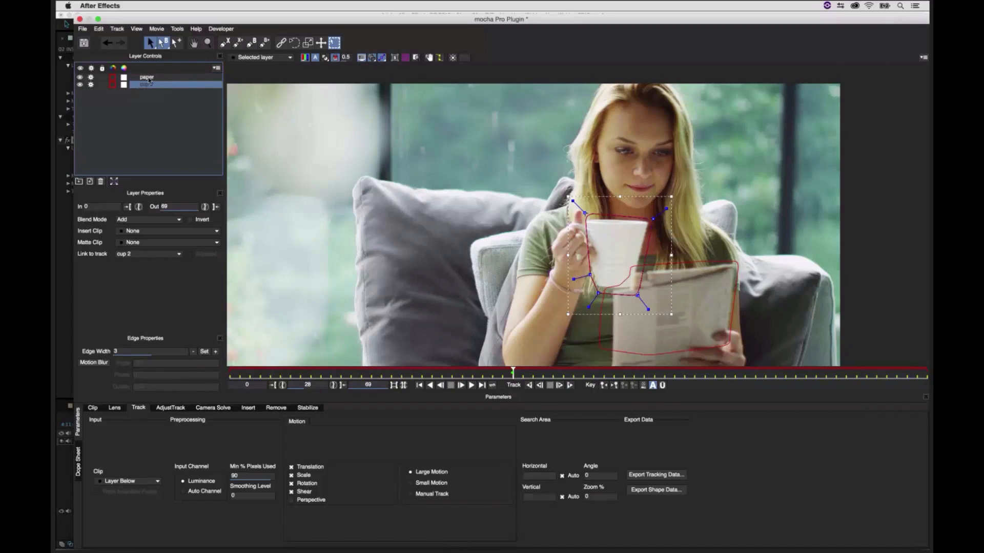
{"action": "left_click", "coordinate": [148, 79]}
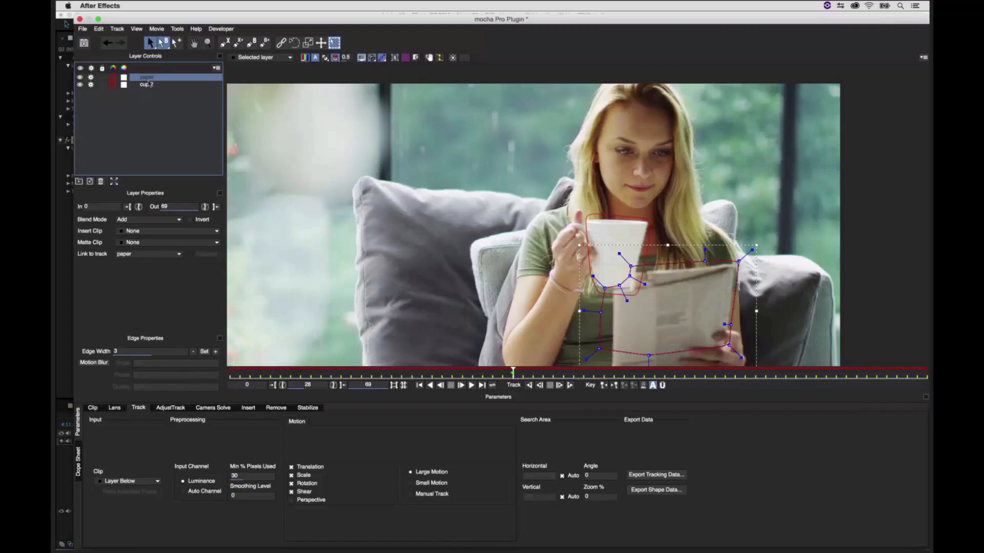
{"action": "left_click", "coordinate": [149, 85]}
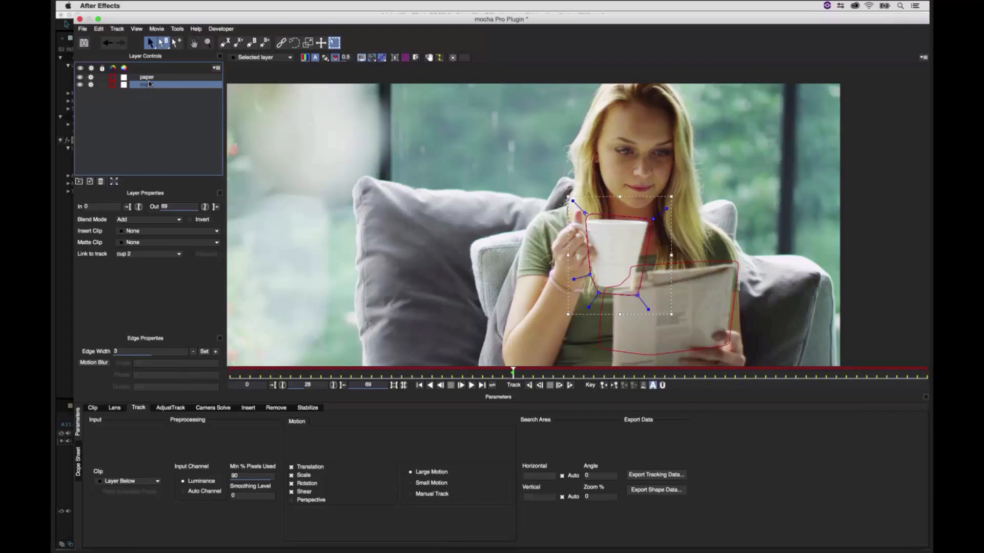
{"action": "left_click", "coordinate": [148, 79]}
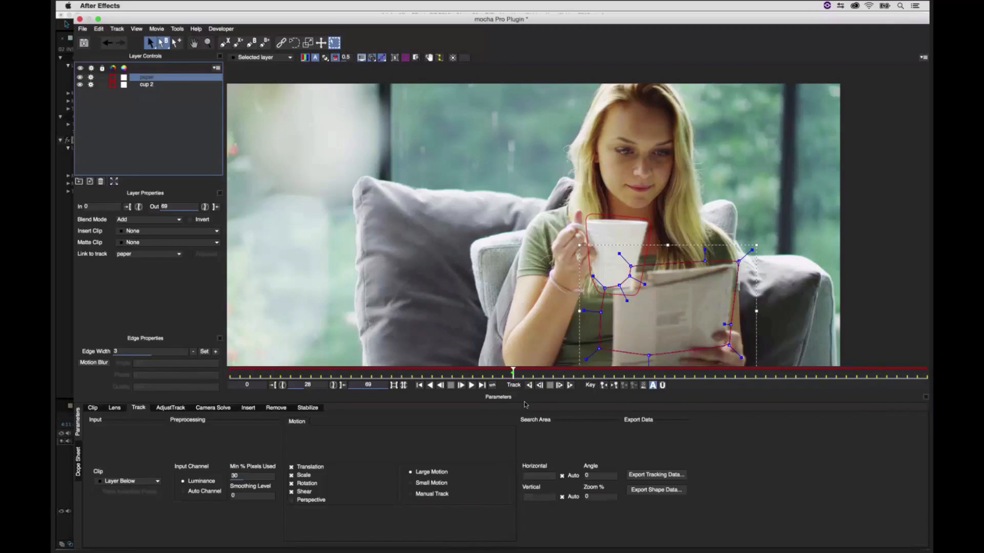
Step: Track the paper and cup layers backward to the start and forward to frame 69, enabling Perspective for the cup from frame 40 on
{"action": "left_click", "coordinate": [530, 386]}
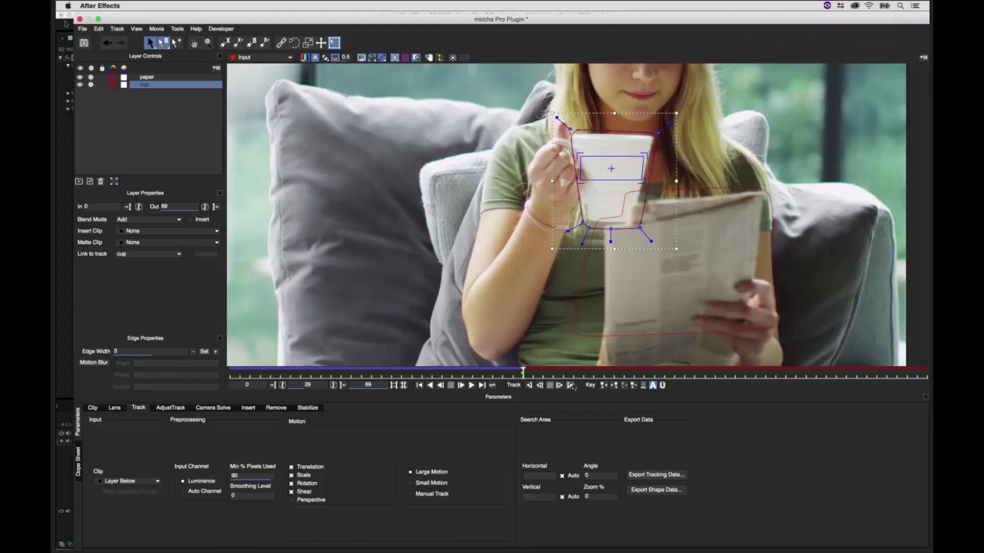
{"action": "left_click", "coordinate": [571, 386]}
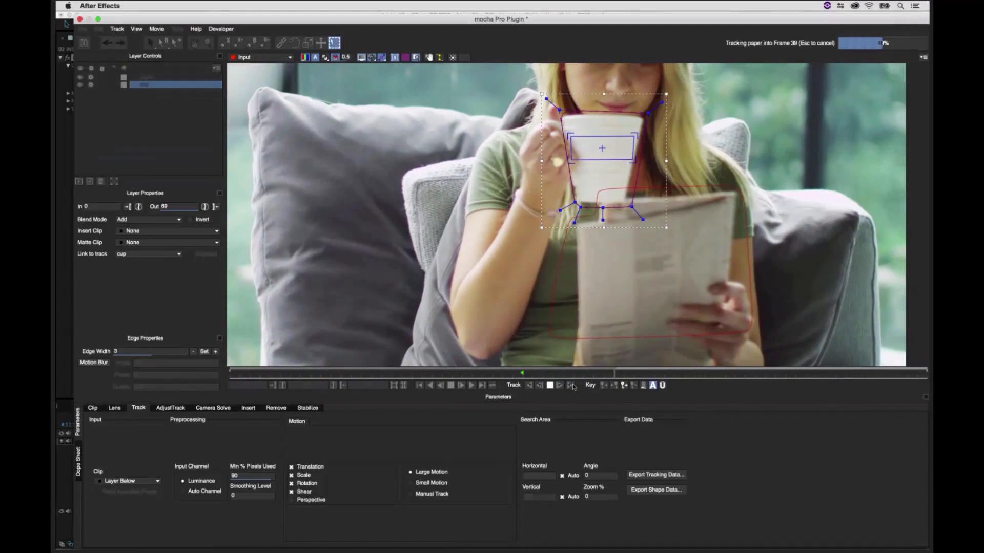
{"action": "key", "text": "Escape"}
{"action": "left_click", "coordinate": [300, 500]}
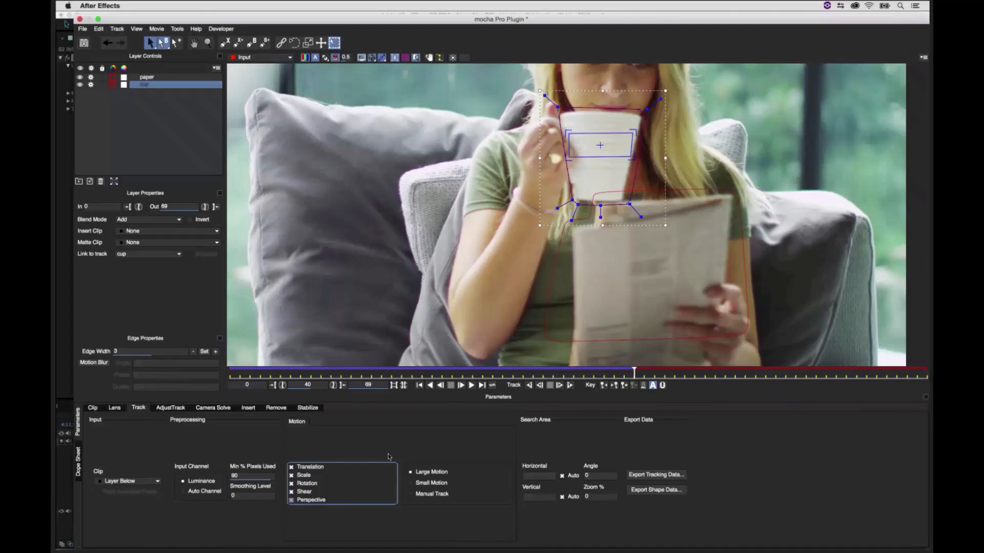
{"action": "left_click", "coordinate": [570, 386]}
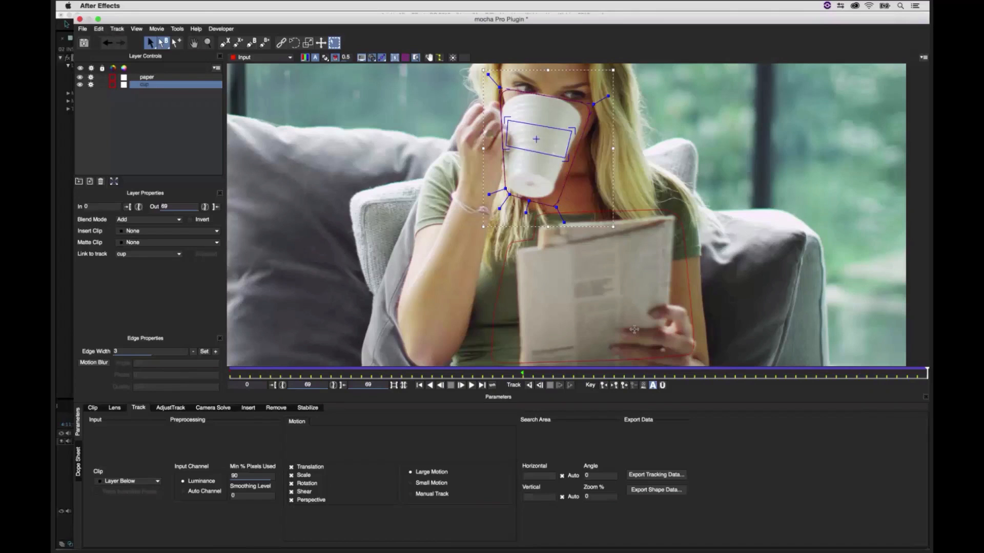
Step: Return to frame 29 and set the cup layer's insert clip to Logo
{"action": "key", "text": "shift+Left"}
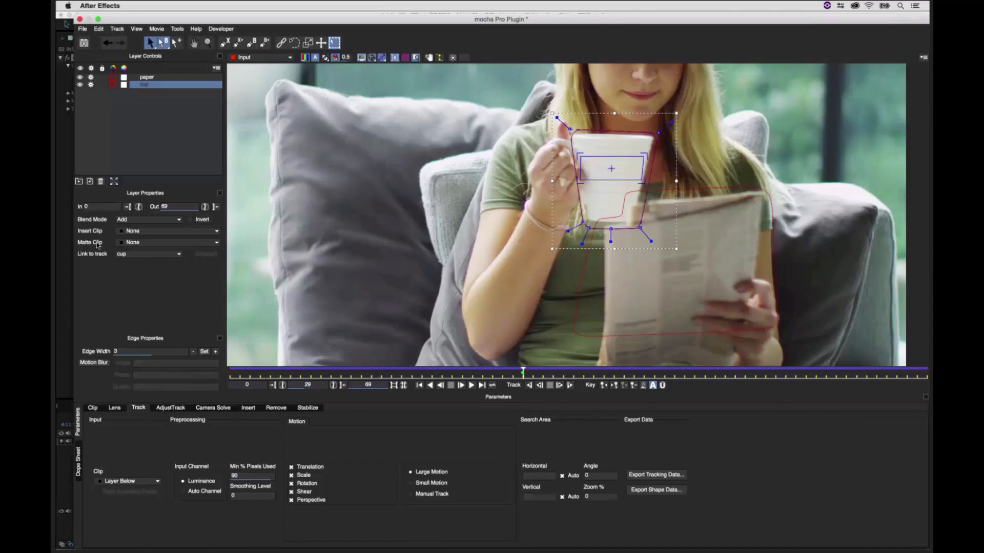
{"action": "left_click", "coordinate": [127, 232]}
{"action": "left_click", "coordinate": [130, 260]}
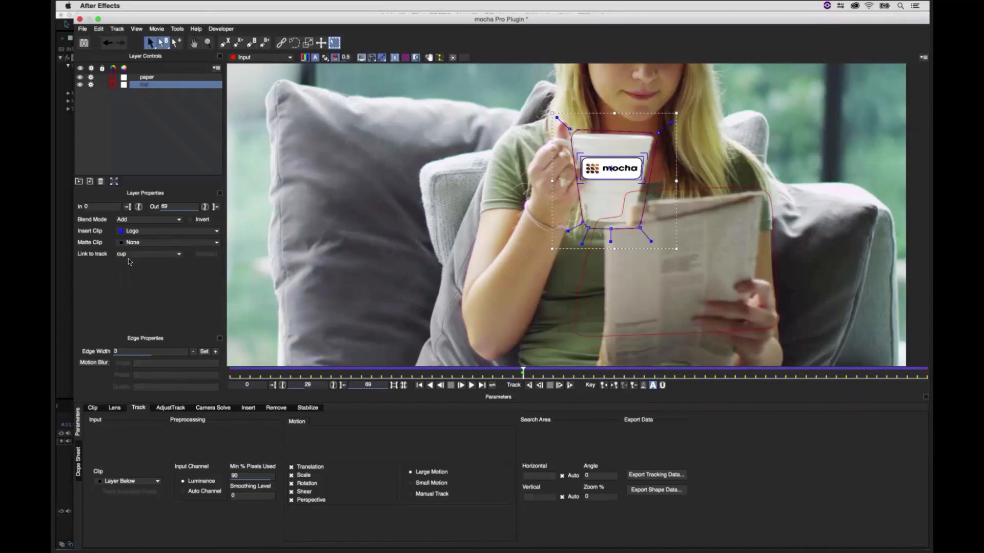
Step: Open the Insert module's Warp settings for the cup layer, show the logo's warp mesh and set it to Level 1
{"action": "left_click", "coordinate": [247, 409]}
{"action": "left_click_drag", "start_coordinate": [603, 155], "coordinate": [645, 99]}
{"action": "left_click", "coordinate": [207, 43]}
{"action": "left_click_drag", "start_coordinate": [660, 155], "coordinate": [558, 192]}
{"action": "left_click", "coordinate": [234, 422]}
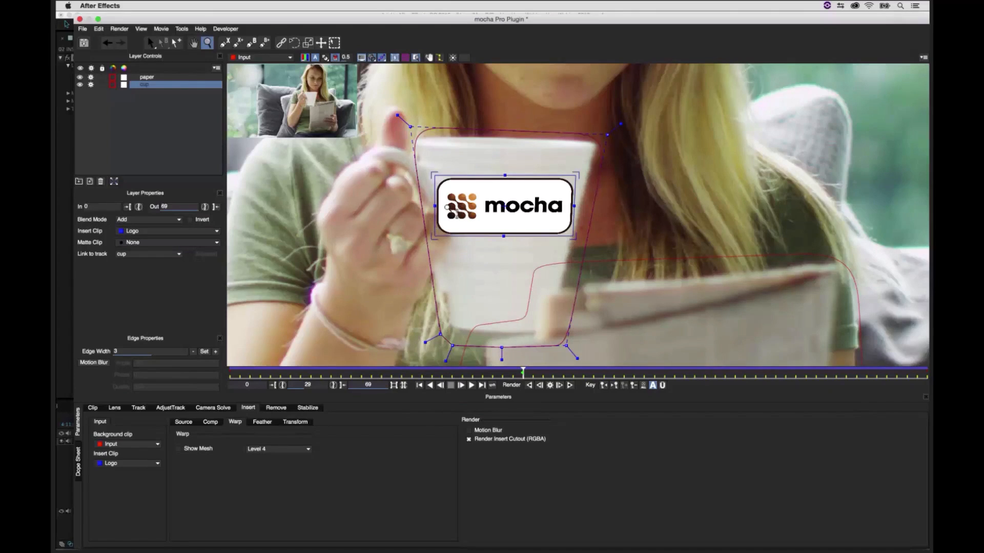
{"action": "left_click", "coordinate": [178, 449]}
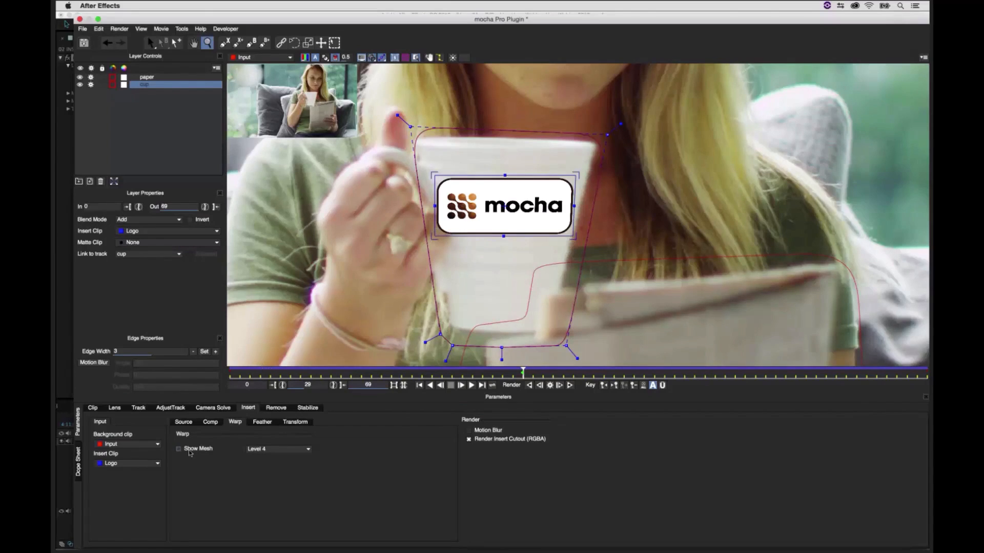
{"action": "left_click", "coordinate": [298, 450]}
{"action": "left_click", "coordinate": [287, 461]}
{"action": "left_click", "coordinate": [275, 450]}
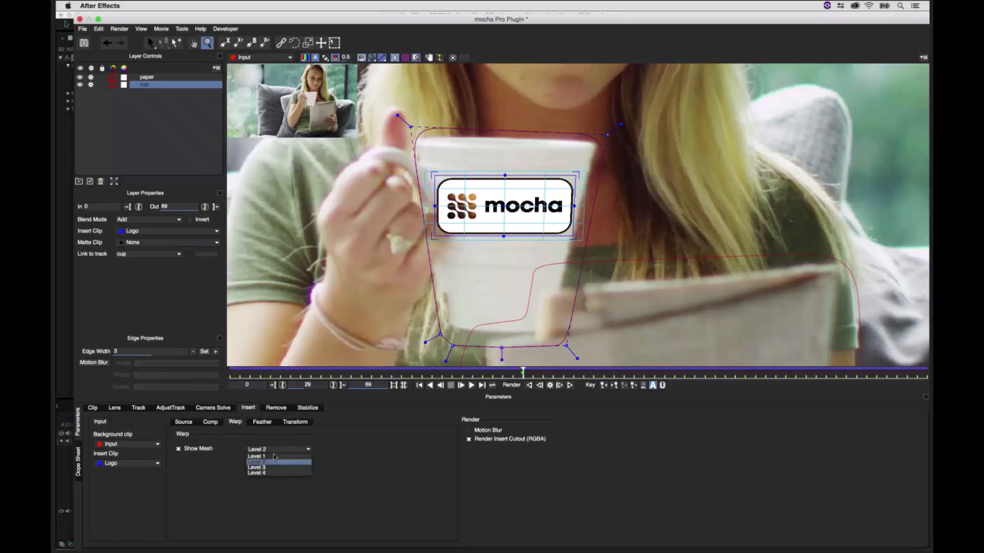
{"action": "left_click", "coordinate": [274, 457]}
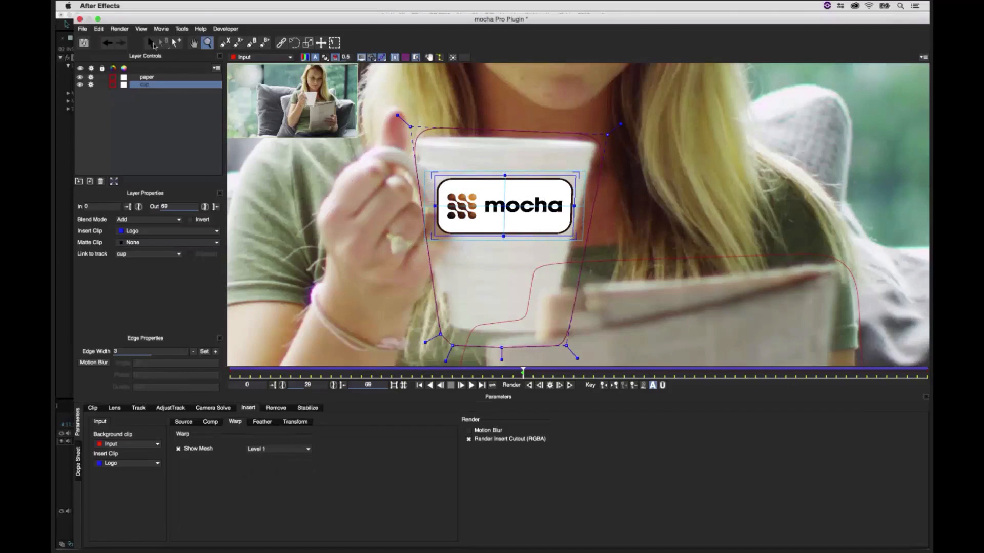
Step: Hide the surface outline and adjust the logo mesh's top, bottom and corner points at frame 29 to follow the mug's shape
{"action": "key", "text": "s"}
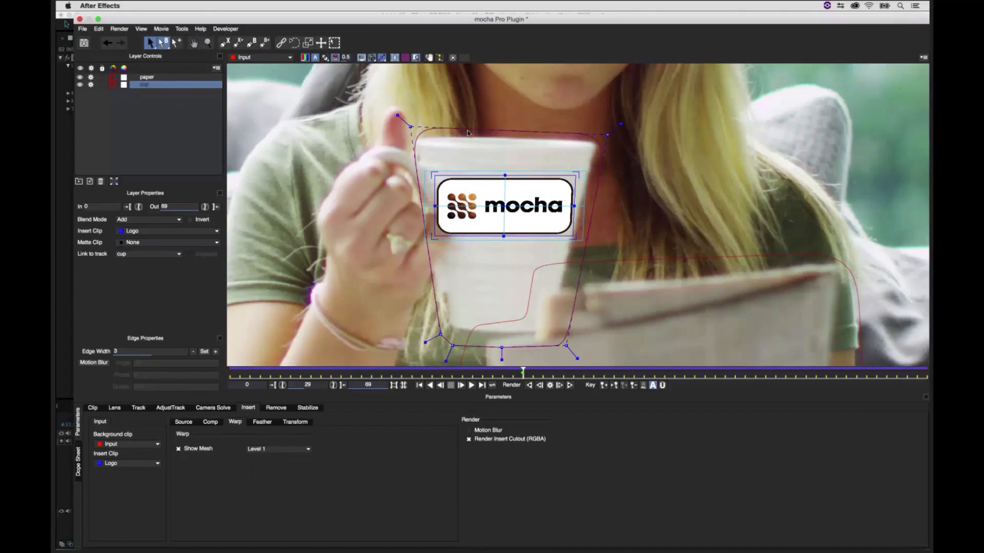
{"action": "left_click", "coordinate": [395, 58]}
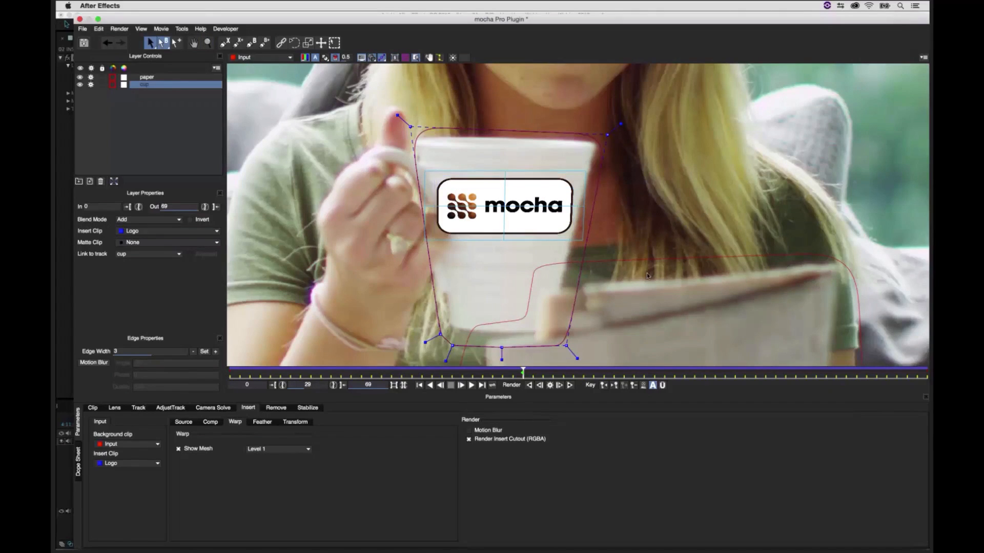
{"action": "left_click", "coordinate": [502, 173]}
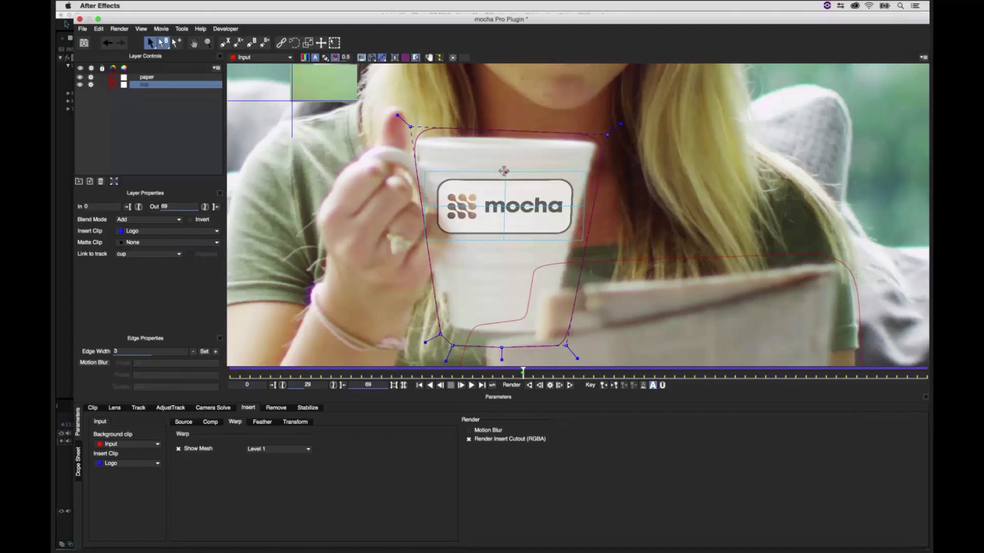
{"action": "left_click_drag", "start_coordinate": [504, 239], "coordinate": [504, 240]}
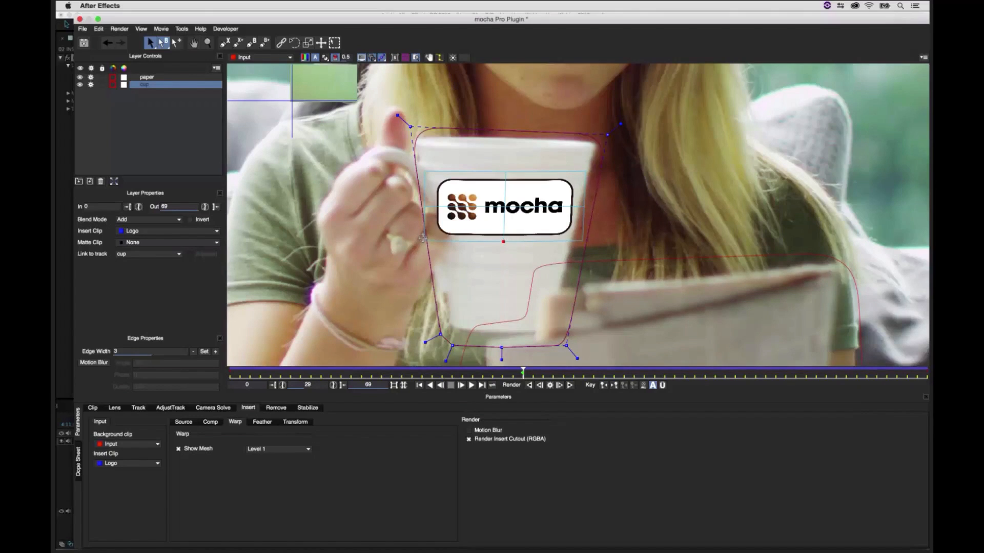
{"action": "left_click_drag", "start_coordinate": [424, 238], "coordinate": [426, 238]}
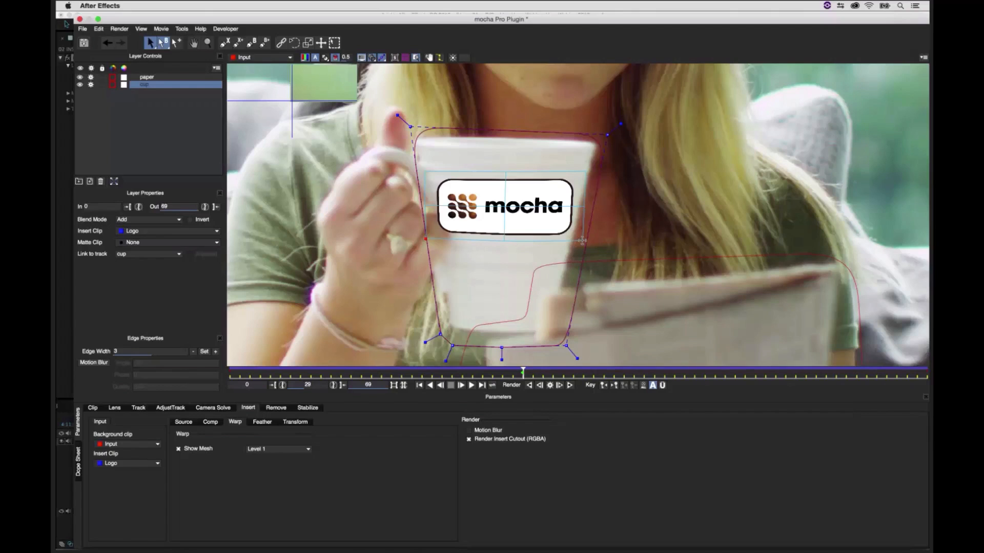
{"action": "left_click_drag", "start_coordinate": [582, 239], "coordinate": [580, 241]}
{"action": "left_click_drag", "start_coordinate": [585, 171], "coordinate": [585, 171]}
{"action": "left_click_drag", "start_coordinate": [422, 169], "coordinate": [424, 170]}
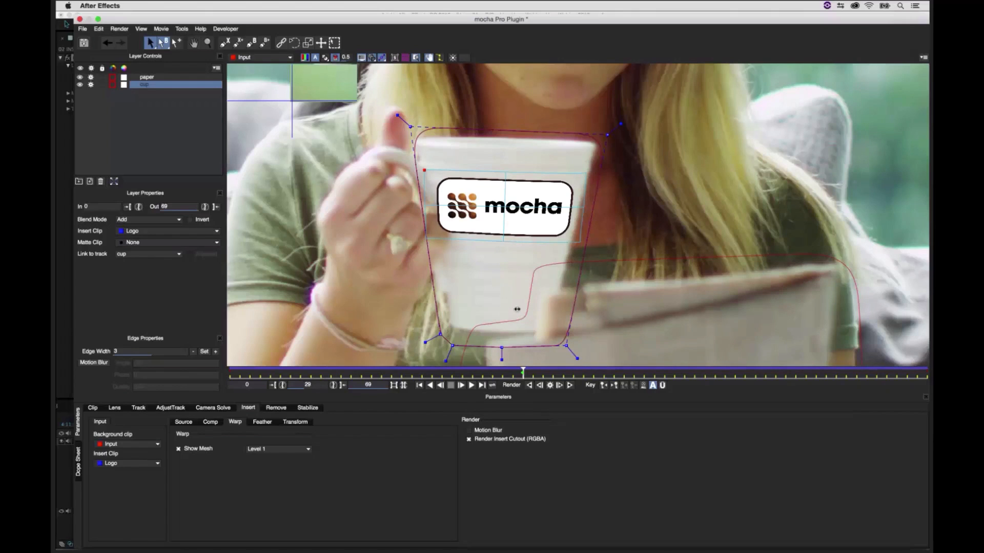
Step: At frame 51, raise the mesh's top and bottom middle points and adjust the lower-right corner to curve the logo with the mug
{"action": "left_click_drag", "start_coordinate": [522, 373], "coordinate": [745, 374]}
{"action": "left_click_drag", "start_coordinate": [506, 170], "coordinate": [507, 165]}
{"action": "left_click_drag", "start_coordinate": [506, 236], "coordinate": [507, 233]}
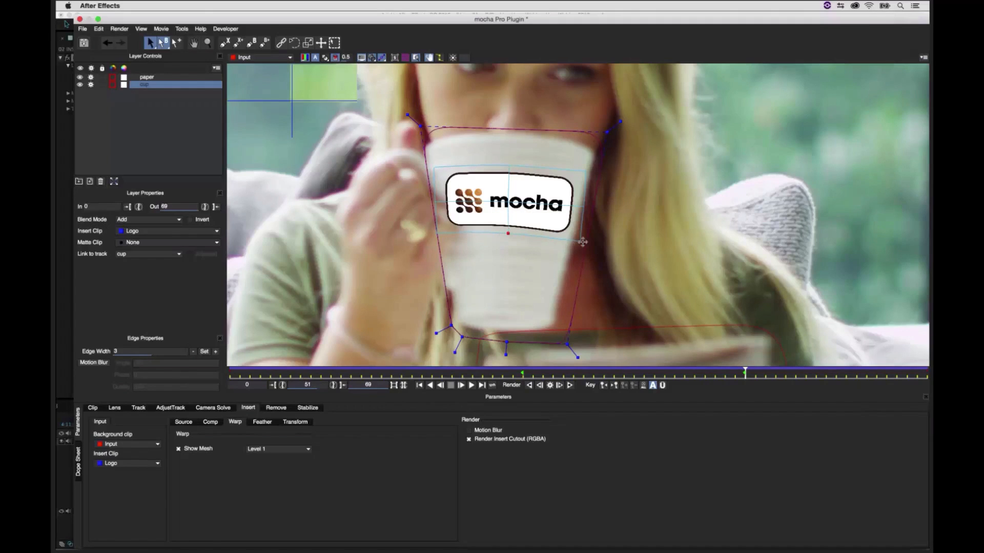
{"action": "left_click_drag", "start_coordinate": [582, 242], "coordinate": [580, 238]}
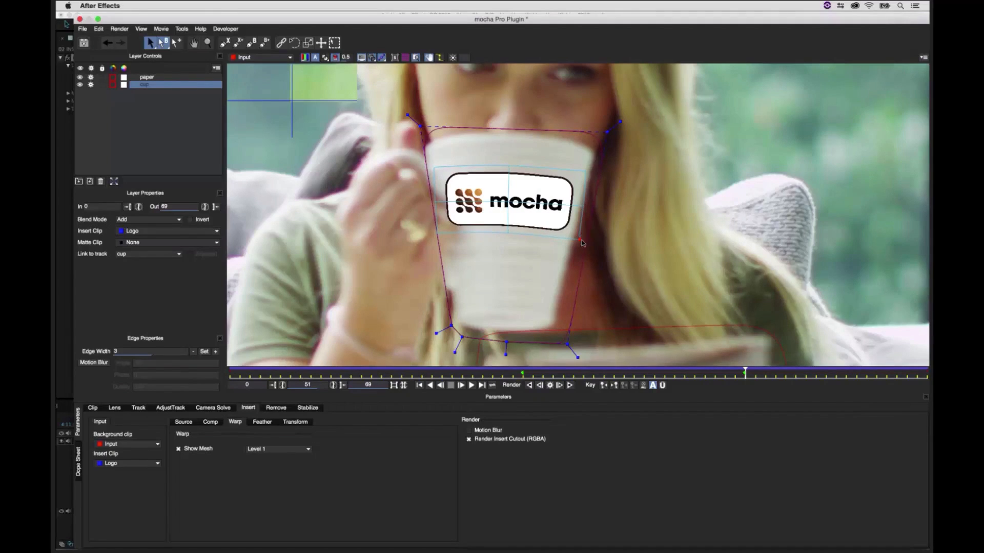
Step: At frame 69, raise the mesh's top, centre and bottom middle points to bend the logo around the tilted mug
{"action": "left_click_drag", "start_coordinate": [744, 379], "coordinate": [927, 374]}
{"action": "left_click_drag", "start_coordinate": [516, 154], "coordinate": [517, 141]}
{"action": "left_click_drag", "start_coordinate": [510, 218], "coordinate": [512, 207]}
{"action": "left_click_drag", "start_coordinate": [518, 144], "coordinate": [518, 141]}
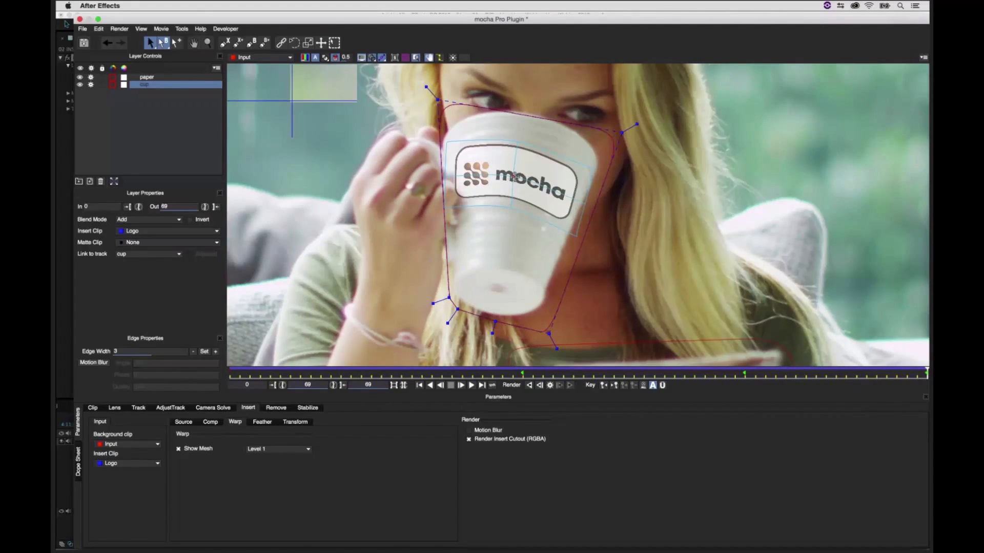
{"action": "left_click_drag", "start_coordinate": [514, 179], "coordinate": [515, 172]}
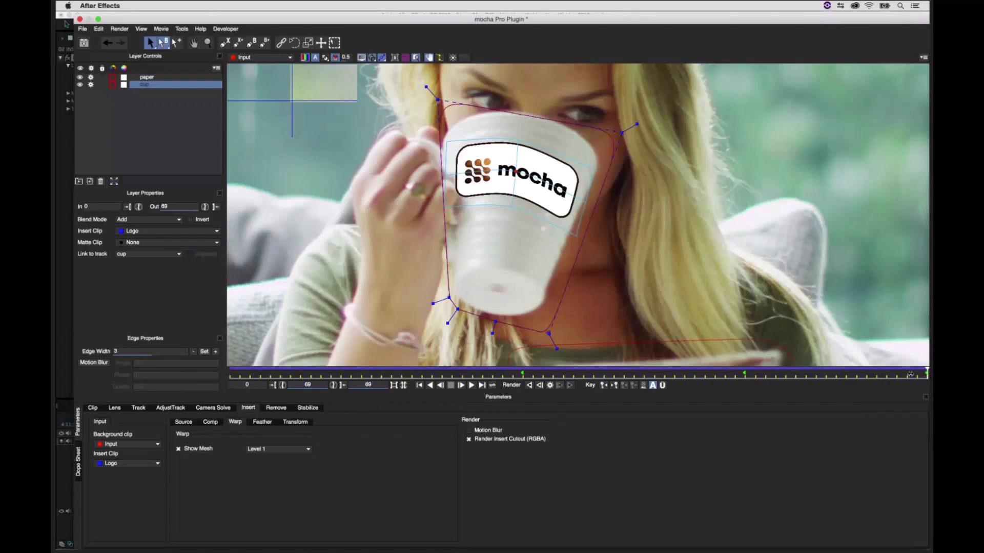
Step: Return to the start of the shot and check the warped logo on the mug with the full figure in view
{"action": "left_click_drag", "start_coordinate": [910, 373], "coordinate": [241, 327]}
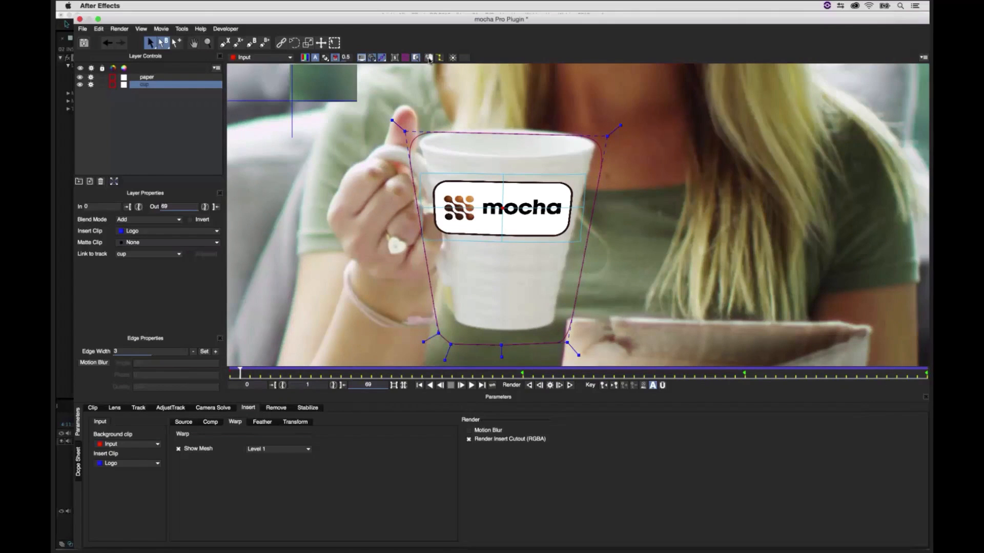
{"action": "left_click", "coordinate": [207, 43]}
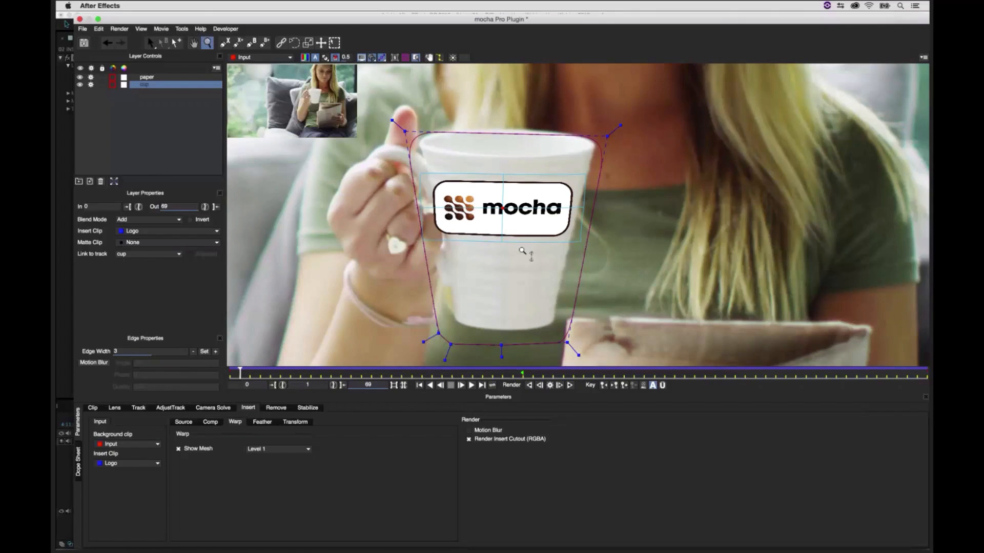
{"action": "left_click_drag", "start_coordinate": [523, 177], "coordinate": [538, 220]}
{"action": "key", "text": "space"}
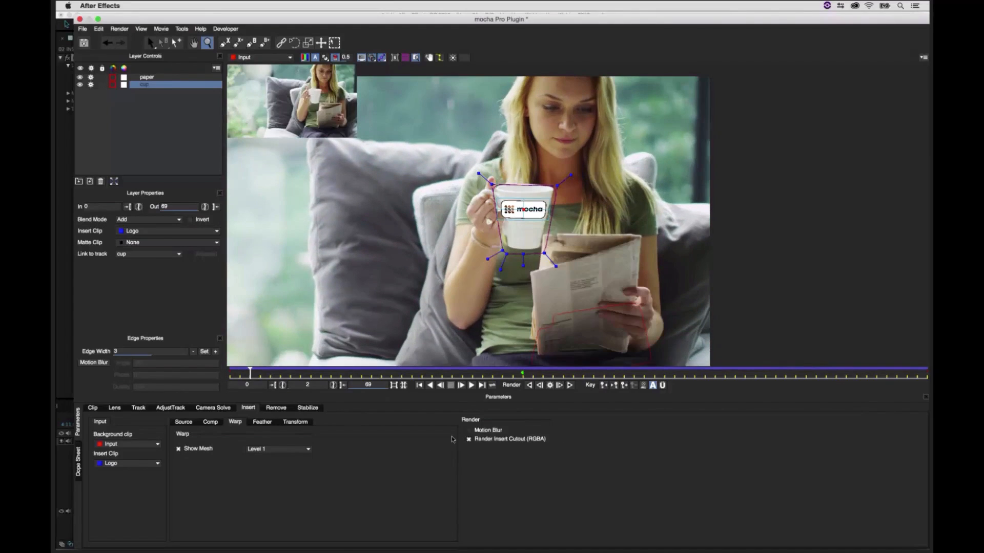
Step: Enable motion blur for the insert render and reduce the logo's blend opacity to 0.74
{"action": "left_click", "coordinate": [468, 431]}
{"action": "left_click", "coordinate": [210, 423]}
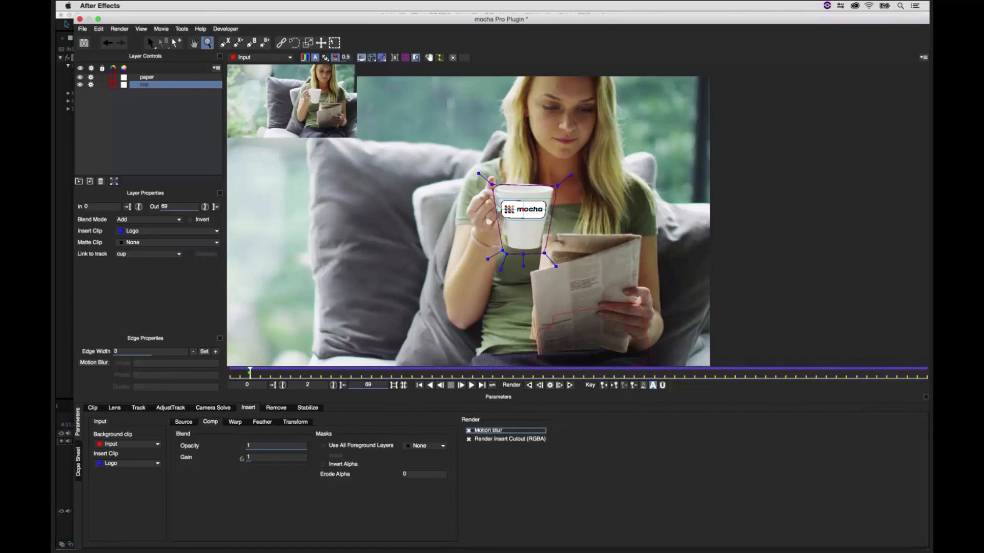
{"action": "left_click", "coordinate": [183, 422]}
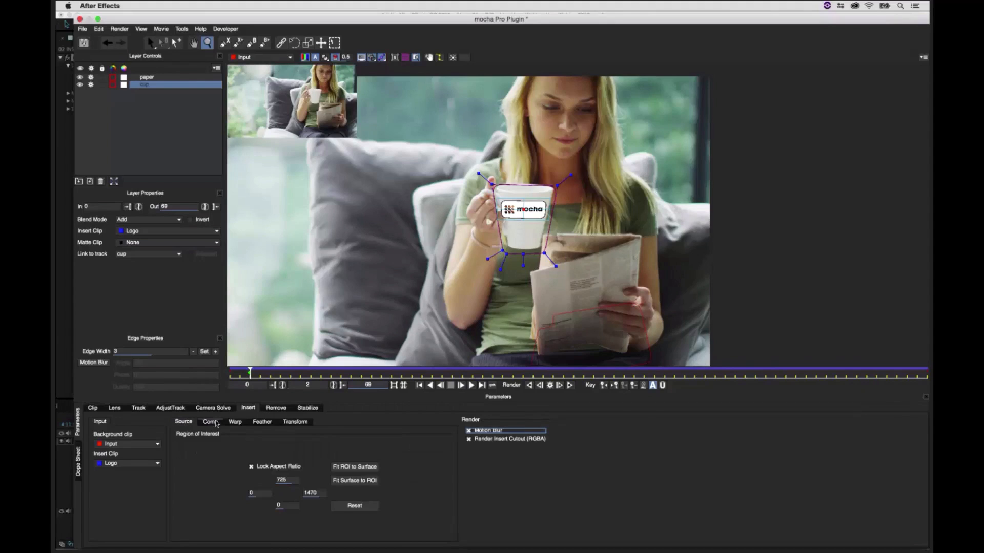
{"action": "left_click", "coordinate": [210, 421]}
{"action": "left_click_drag", "start_coordinate": [235, 446], "coordinate": [260, 482]}
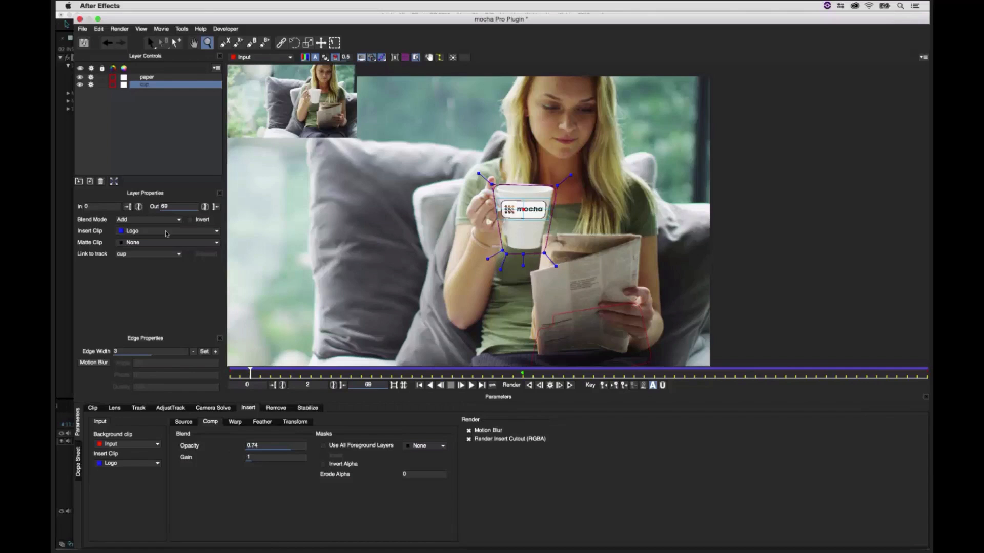
Step: Save and close the mocha project, then enable the effect's module render with Insert: Composite
{"action": "left_click", "coordinate": [83, 43]}
{"action": "left_click", "coordinate": [79, 19]}
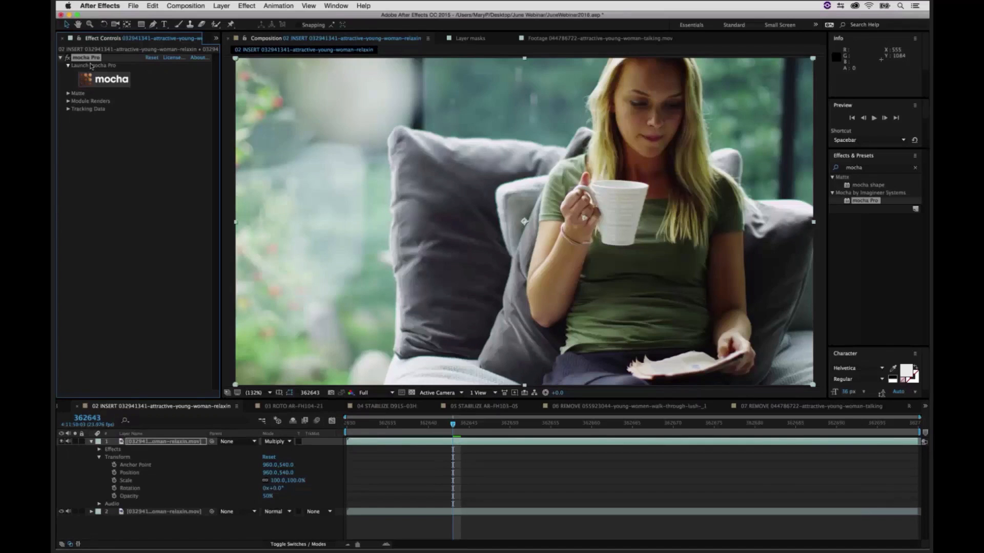
{"action": "left_click", "coordinate": [68, 94]}
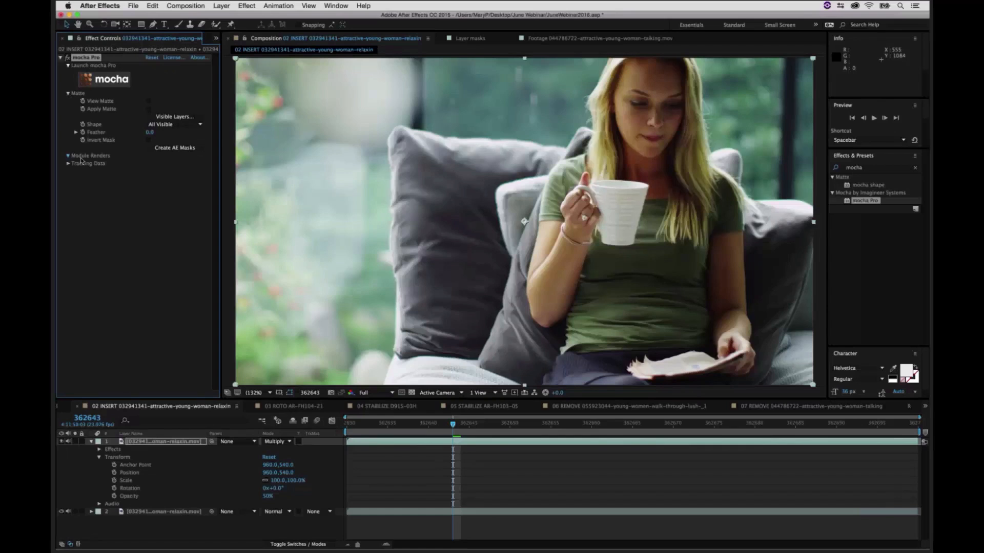
{"action": "left_click", "coordinate": [173, 171]}
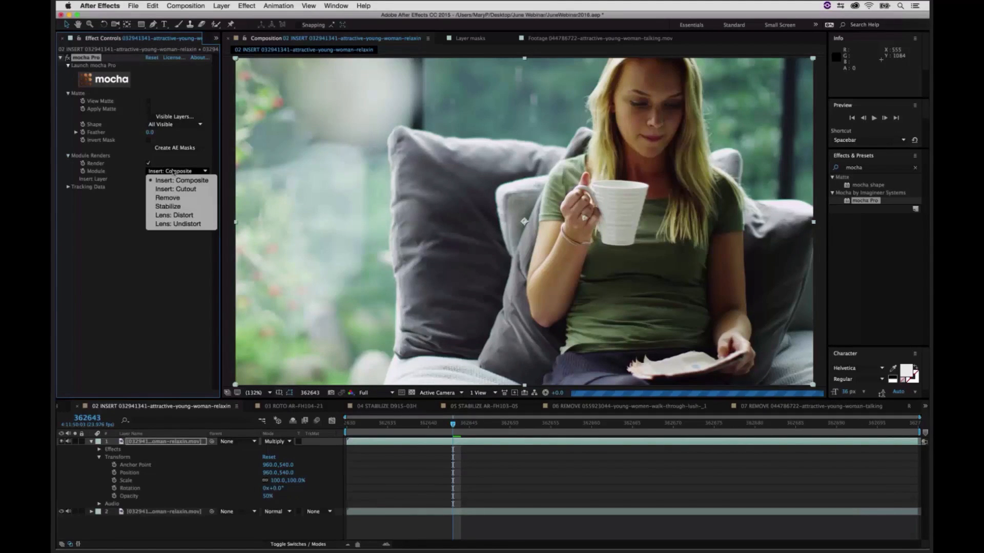
{"action": "left_click", "coordinate": [177, 180]}
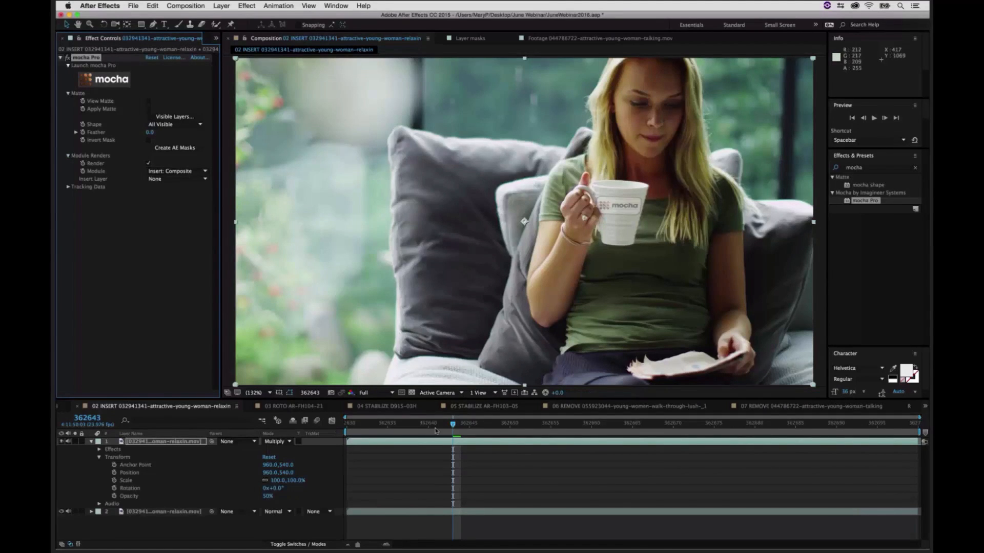
Step: Preview the logo composite from frame 362630 at Quarter resolution
{"action": "left_click_drag", "start_coordinate": [417, 426], "coordinate": [297, 427]}
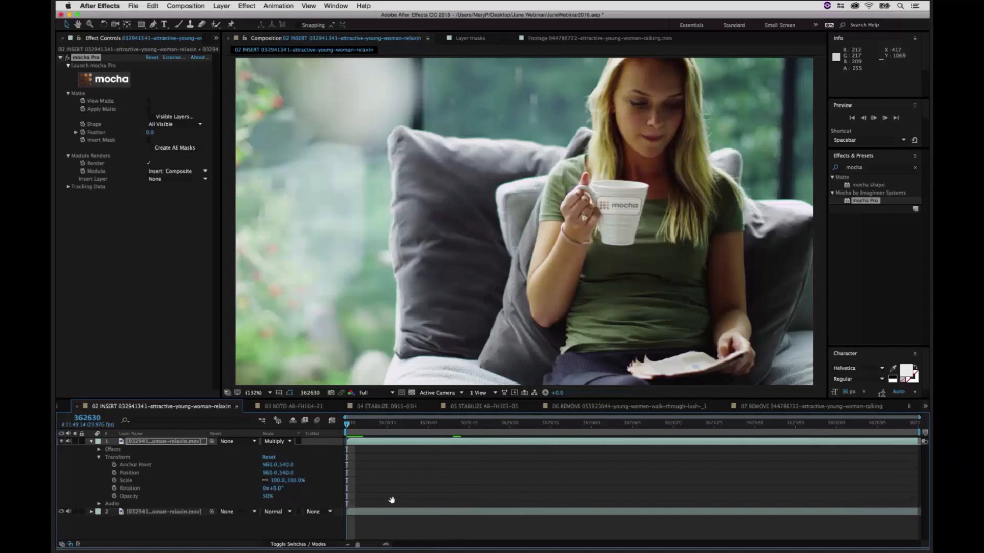
{"action": "left_click", "coordinate": [376, 393]}
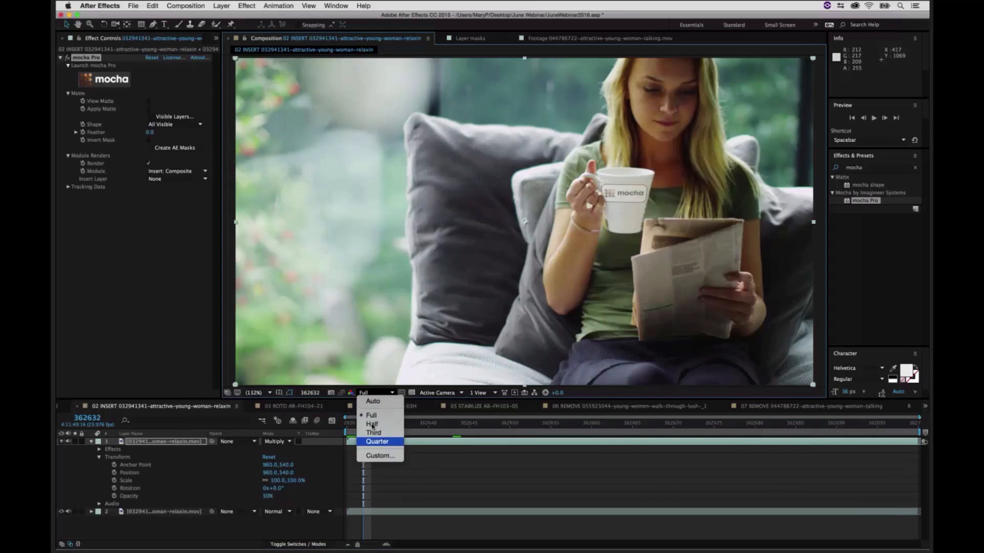
{"action": "left_click", "coordinate": [377, 441]}
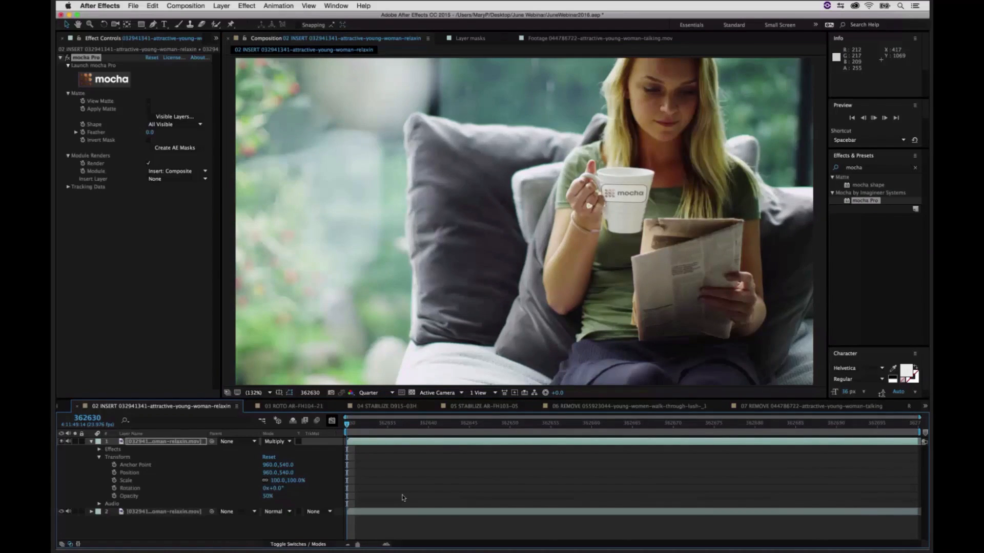
{"action": "key", "text": "space"}
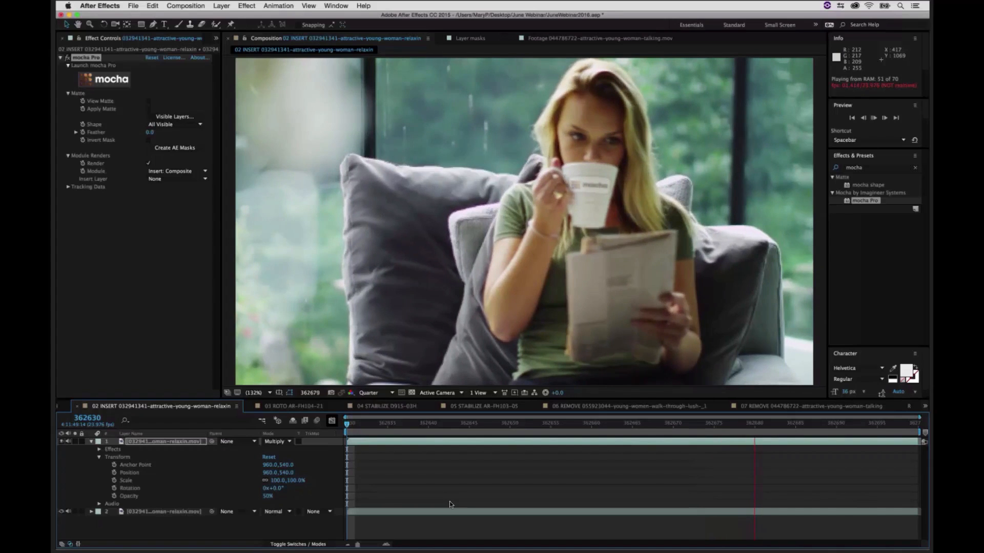
{"action": "key", "text": "space"}
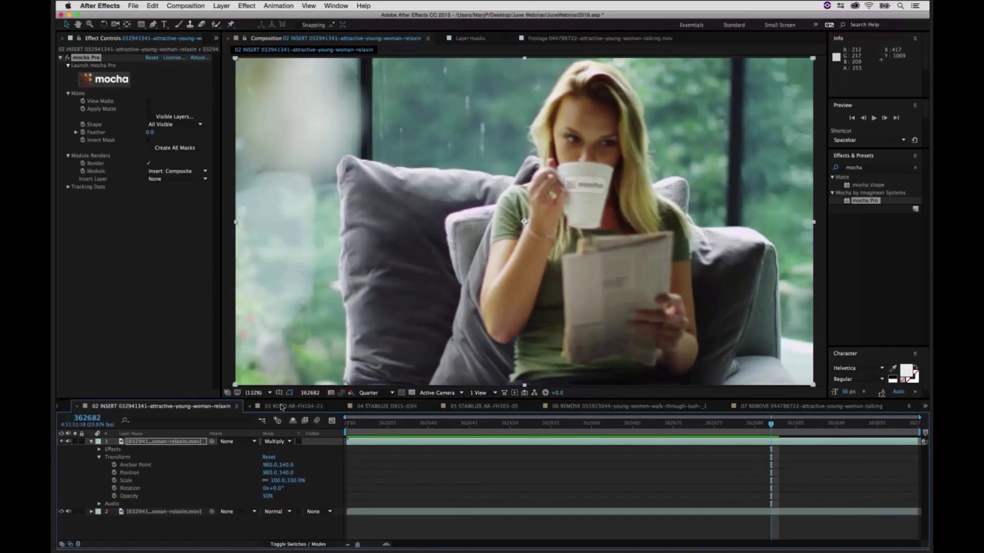
Step: Switch to the 03 ROTO AR-FH104-21 composition and make its masks layer visible at frame 342
{"action": "left_click", "coordinate": [281, 407]}
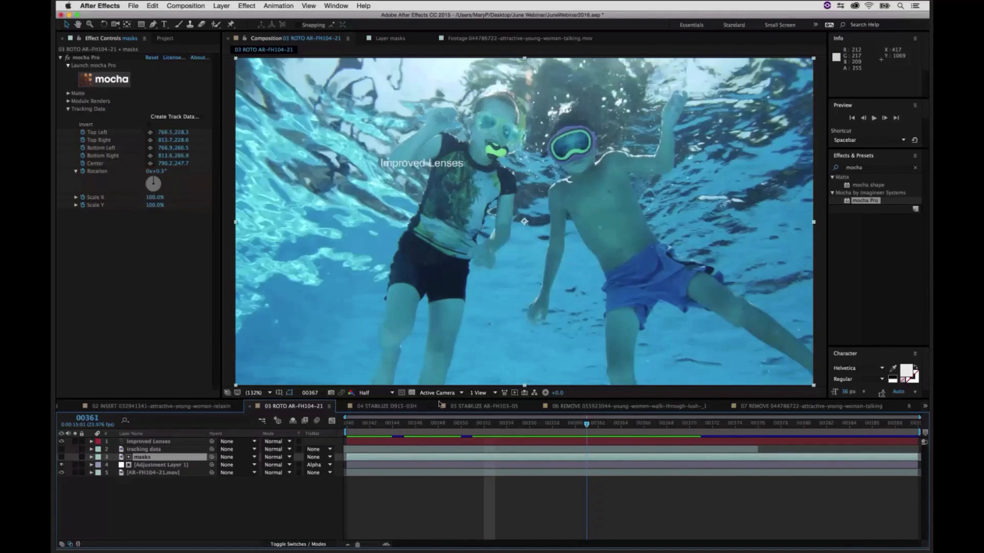
{"action": "left_click", "coordinate": [62, 465]}
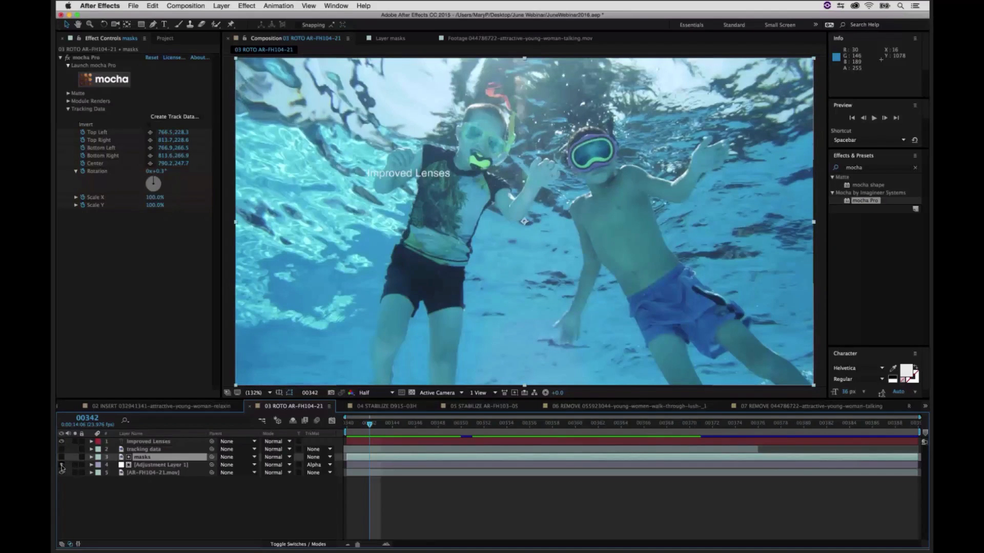
{"action": "left_click", "coordinate": [61, 465]}
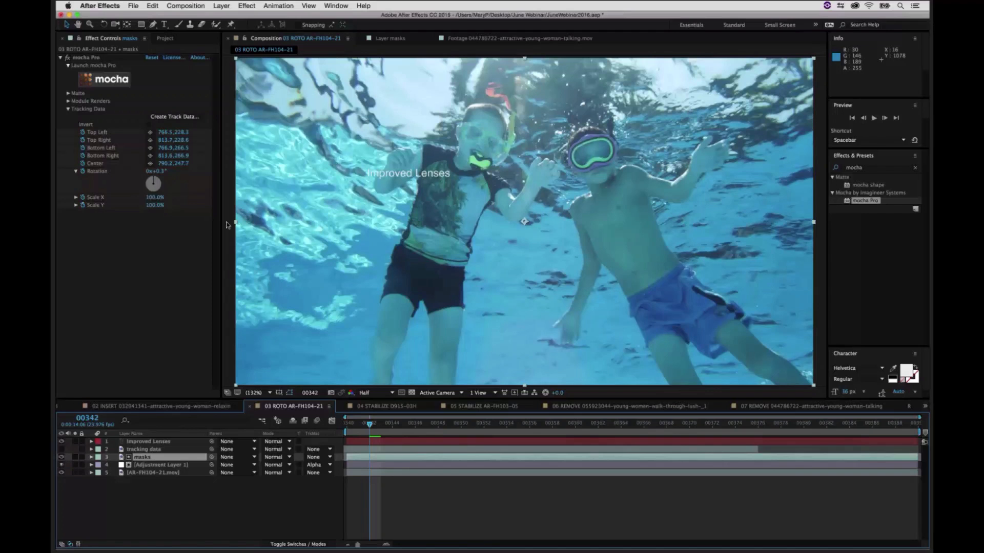
Step: Launch mocha Pro from the masks layer, go to frame 341 and select the left mask eyes layer
{"action": "left_click", "coordinate": [111, 80]}
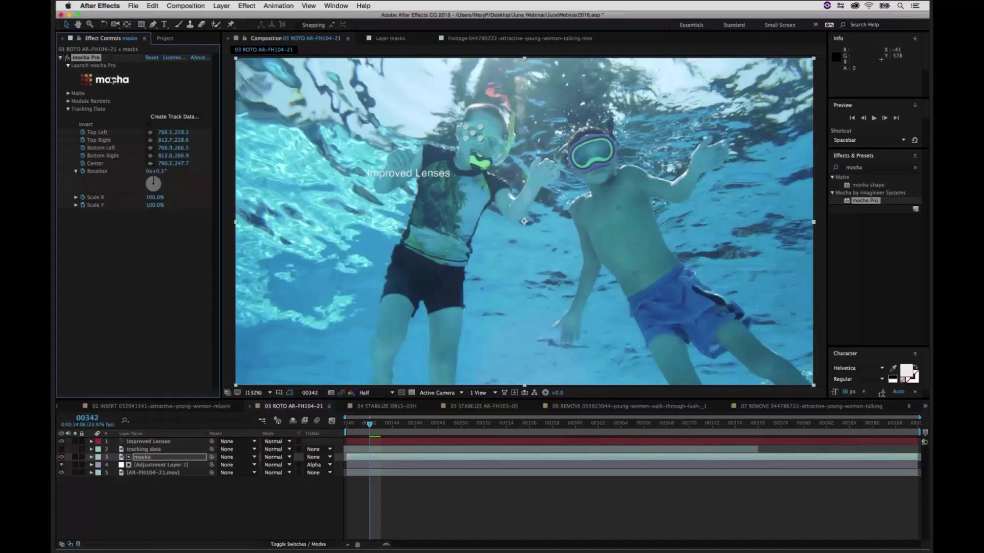
{"action": "left_click", "coordinate": [563, 196]}
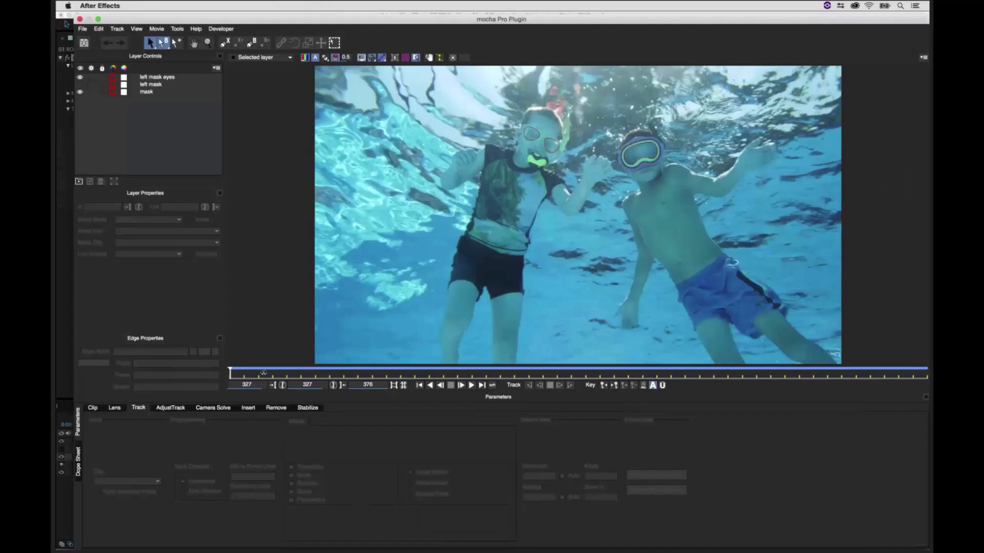
{"action": "left_click_drag", "start_coordinate": [264, 373], "coordinate": [430, 373]}
{"action": "left_click", "coordinate": [158, 77]}
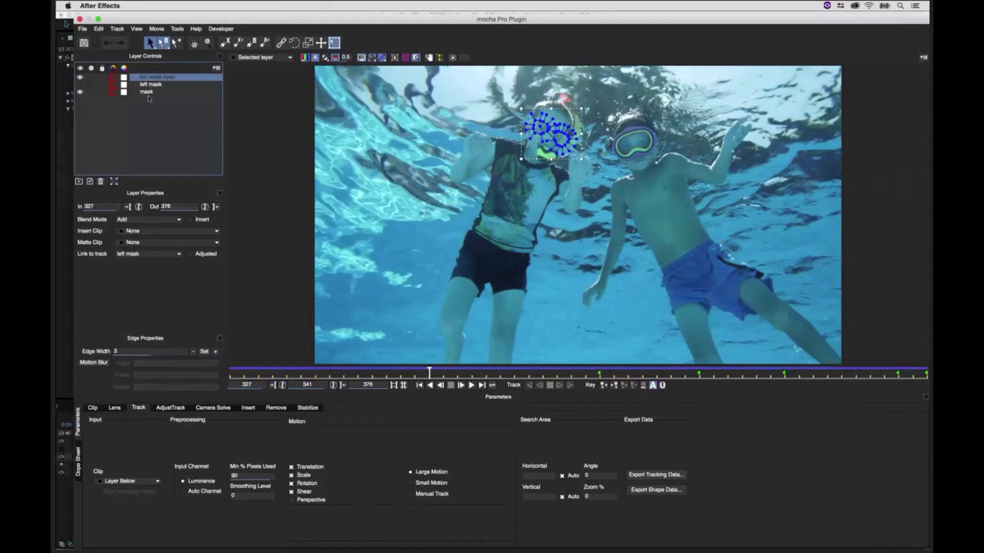
Step: Select all three roto layers and examine the goggle splines close up at frame 347
{"action": "left_click", "coordinate": [148, 92], "text": "shift"}
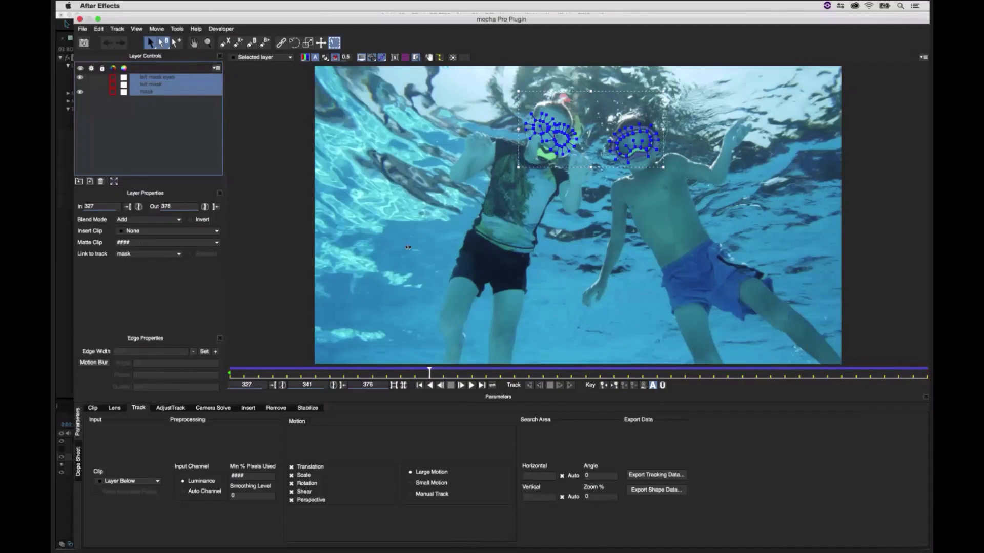
{"action": "left_click_drag", "start_coordinate": [439, 373], "coordinate": [515, 371]}
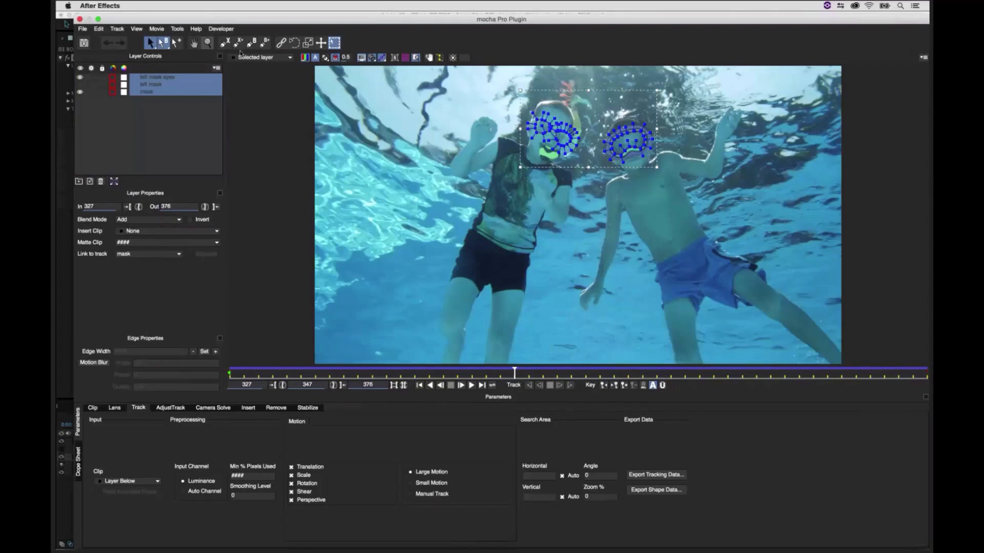
{"action": "left_click", "coordinate": [207, 43]}
{"action": "left_click_drag", "start_coordinate": [657, 167], "coordinate": [641, 35]}
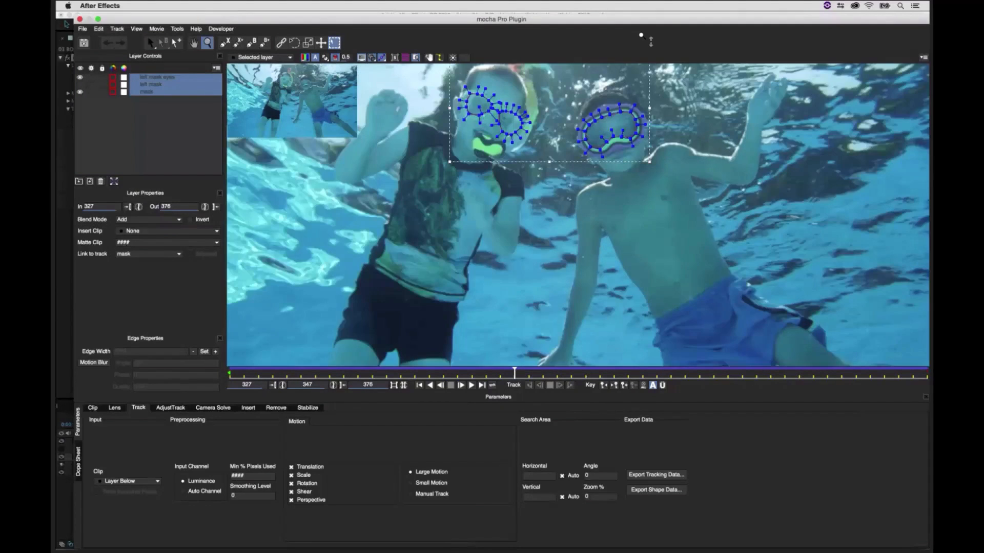
{"action": "left_click_drag", "start_coordinate": [619, 128], "coordinate": [617, 66]}
{"action": "key", "text": "x"}
{"action": "left_click_drag", "start_coordinate": [626, 213], "coordinate": [623, 320]}
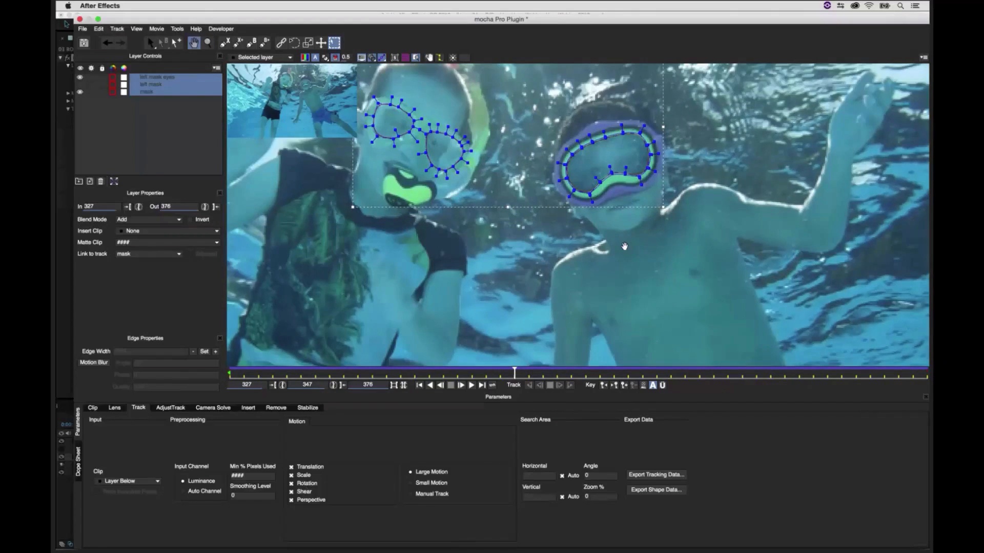
Step: Select every point of the mask layer's spline and check the shape against the goggles back at frame 339
{"action": "left_click", "coordinate": [674, 254]}
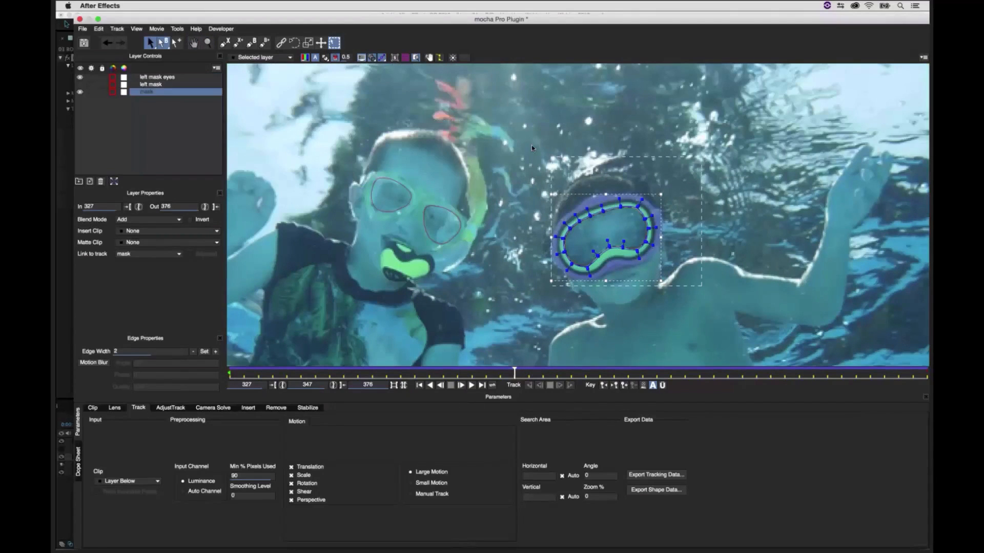
{"action": "key", "text": "super+a"}
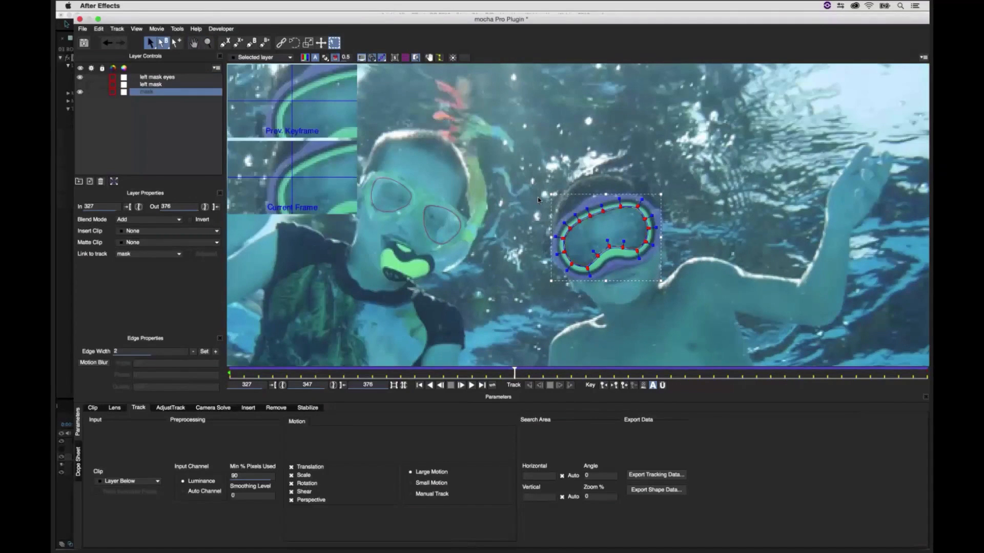
{"action": "left_click", "coordinate": [478, 374]}
{"action": "left_click_drag", "start_coordinate": [324, 368], "coordinate": [401, 328]}
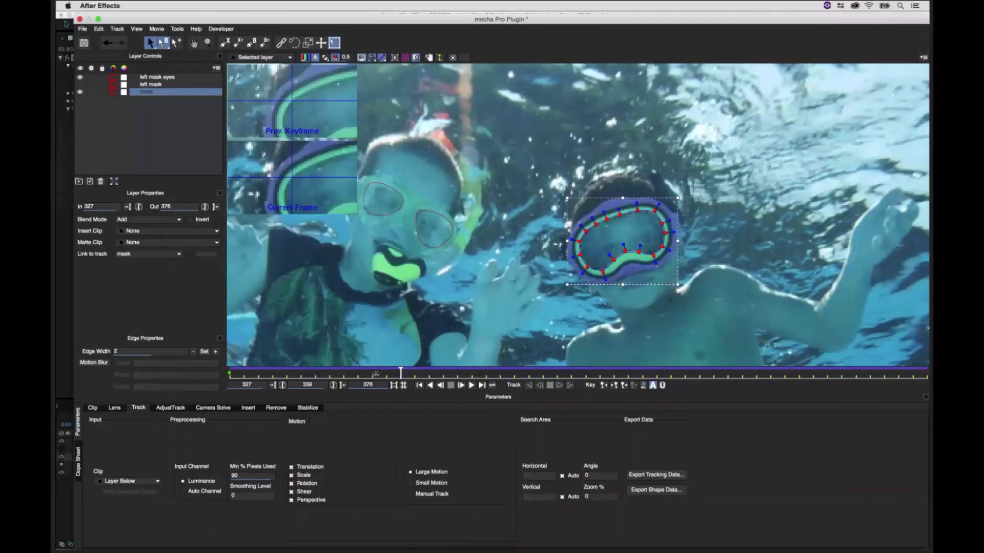
{"action": "left_click_drag", "start_coordinate": [376, 374], "coordinate": [401, 374]}
Step: Check the left mask eyes layer's spline through frame 349, and save and close the mocha project
{"action": "left_click", "coordinate": [445, 226]}
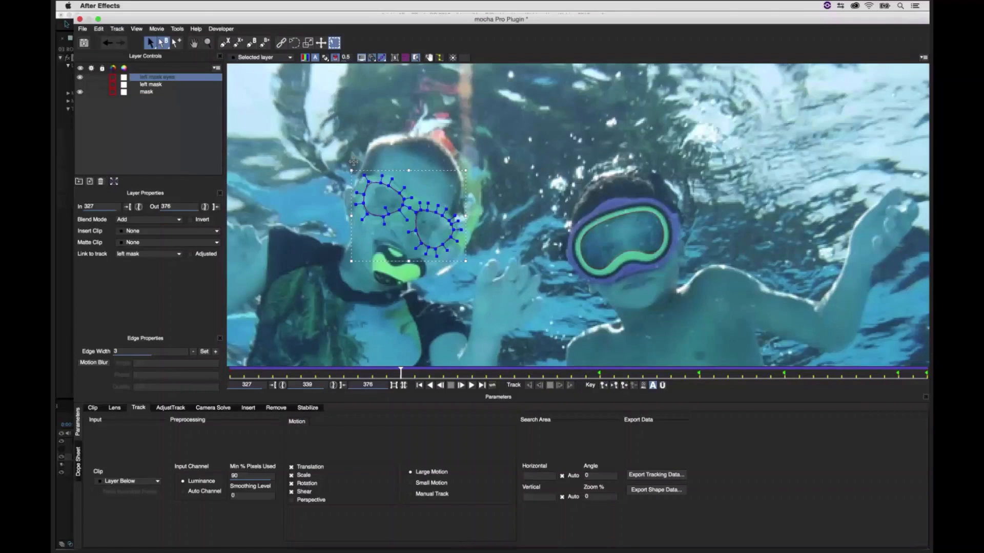
{"action": "left_click_drag", "start_coordinate": [379, 371], "coordinate": [543, 370]}
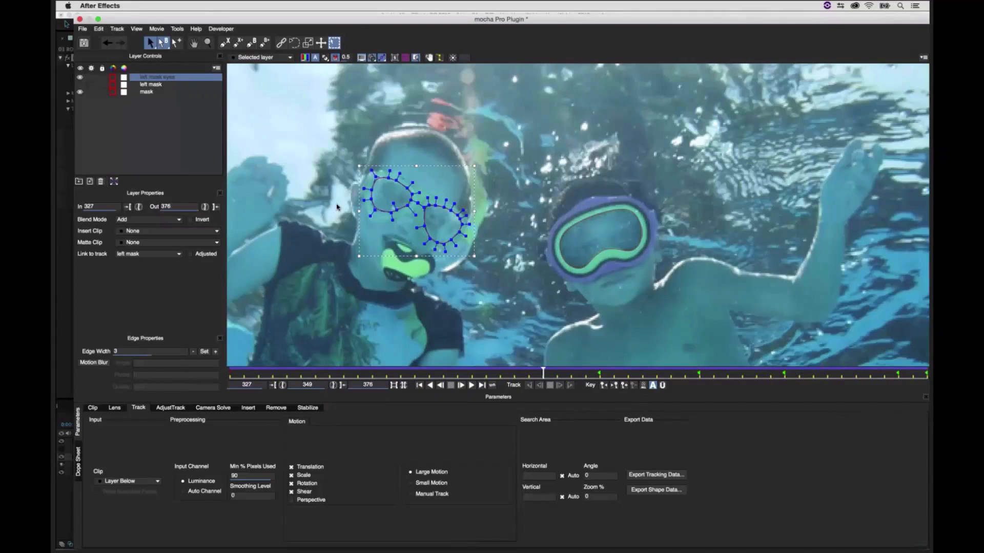
{"action": "left_click", "coordinate": [84, 43]}
{"action": "left_click", "coordinate": [79, 19]}
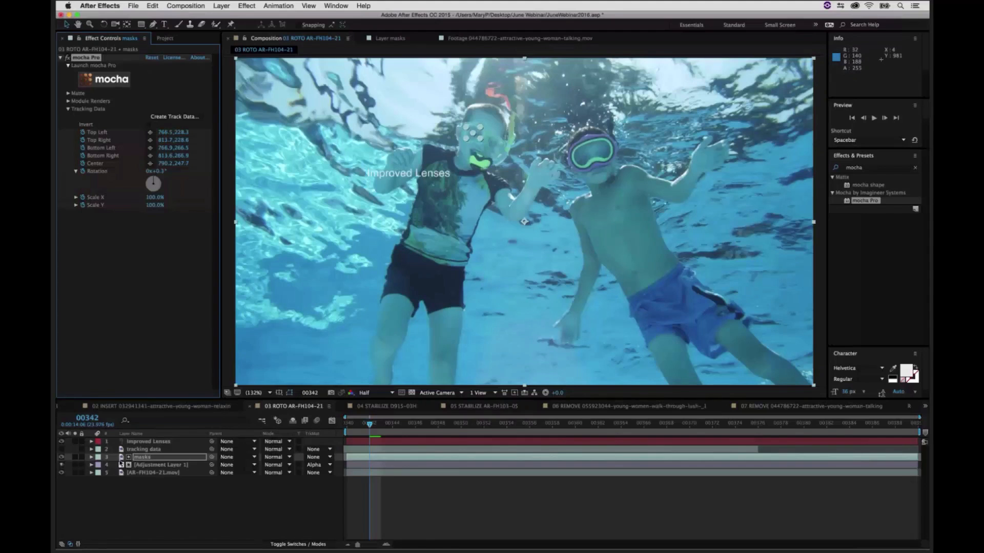
Step: Review which roto layers feed the masks layer's applied mocha matte, and close the layer list
{"action": "left_click", "coordinate": [68, 93]}
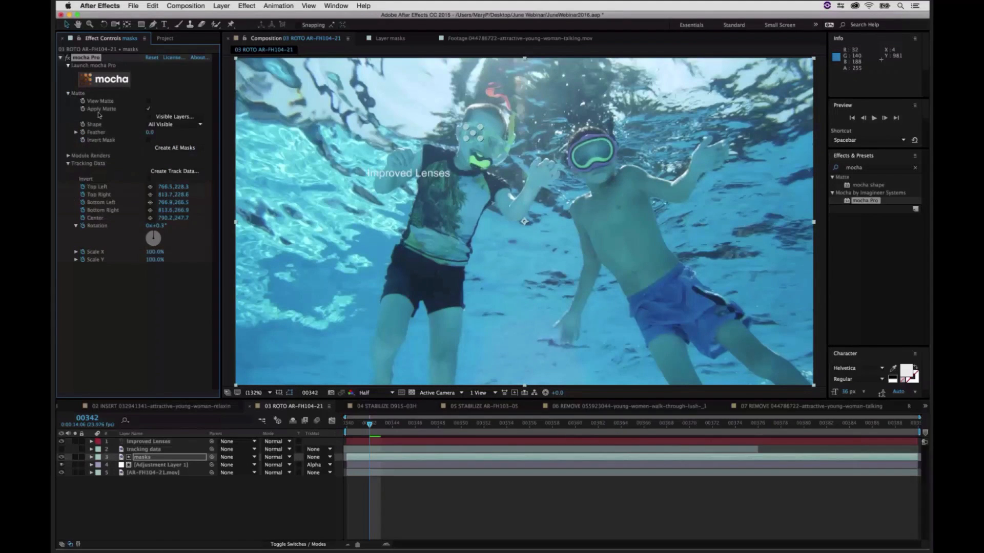
{"action": "left_click", "coordinate": [168, 118]}
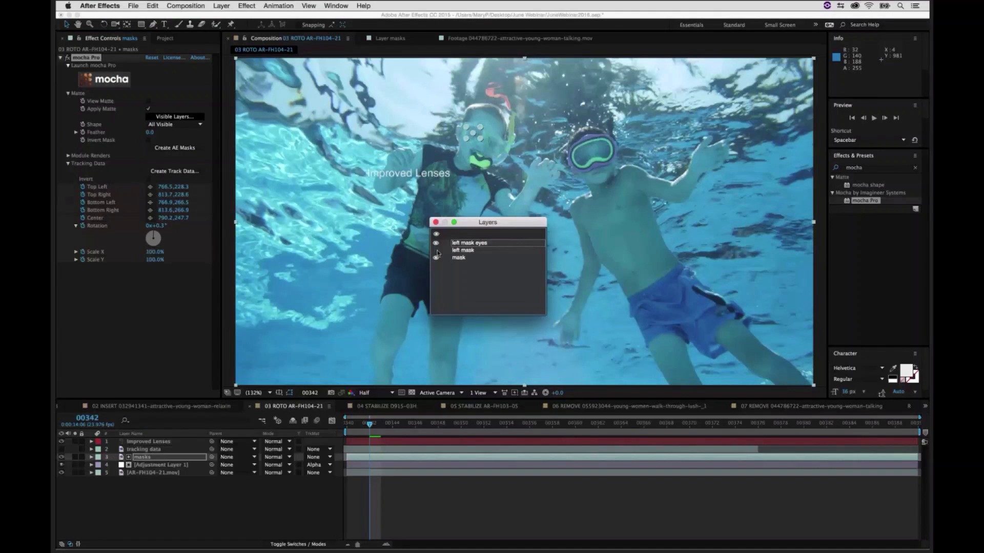
{"action": "left_click", "coordinate": [435, 222]}
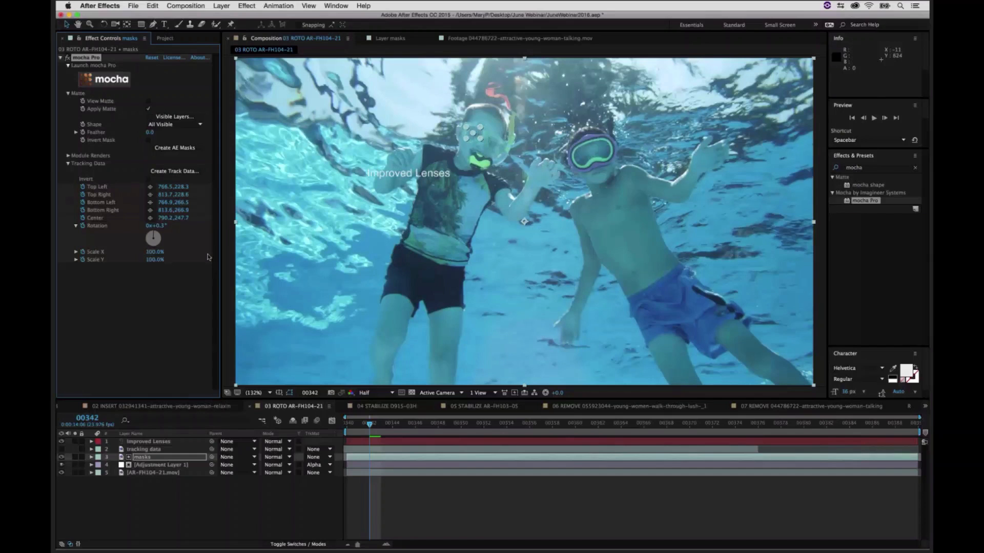
Step: Hide the masks layer, set the composition view to 100%, and inspect Adjustment Layer 1 and the Improved Lenses text layer
{"action": "left_click", "coordinate": [61, 457]}
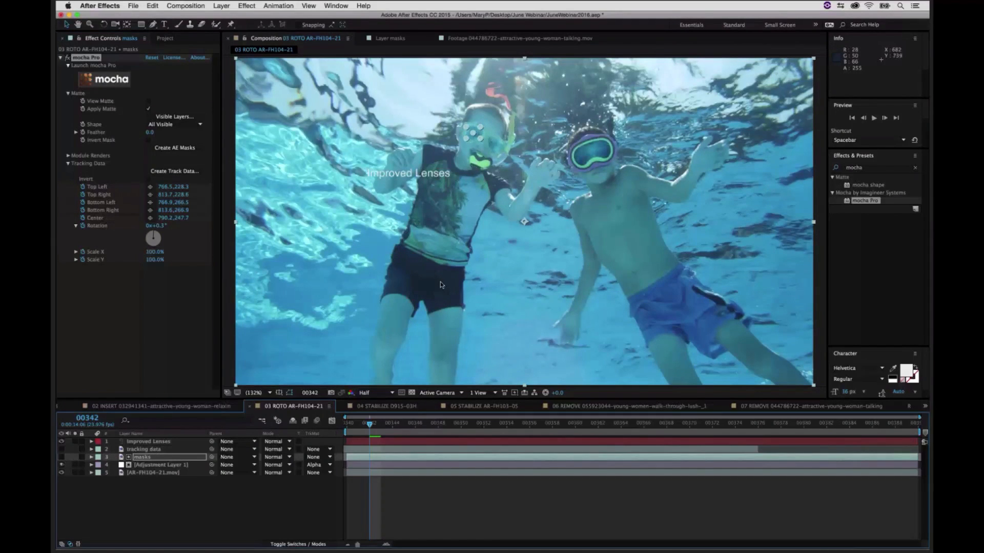
{"action": "key", "text": "comma"}
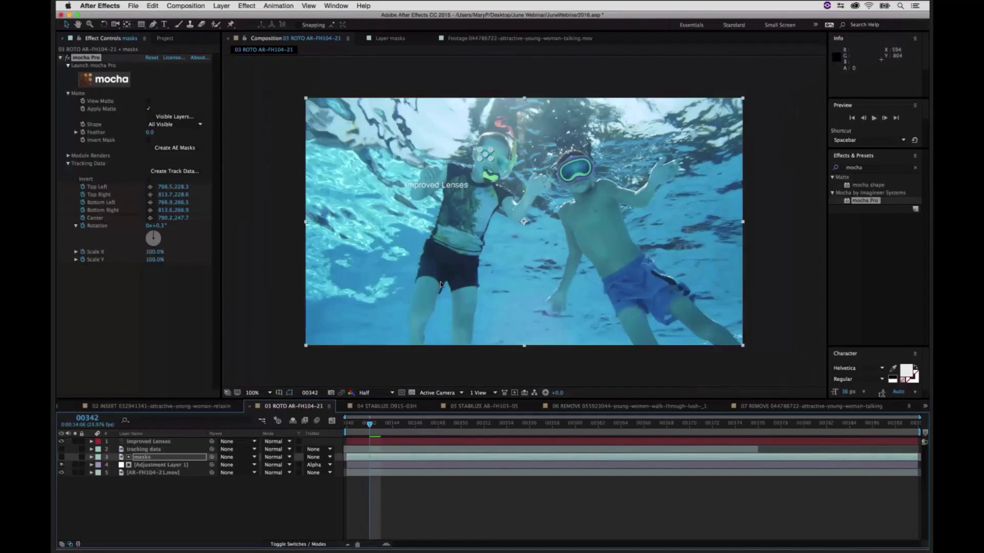
{"action": "left_click", "coordinate": [252, 265]}
{"action": "left_click", "coordinate": [186, 465]}
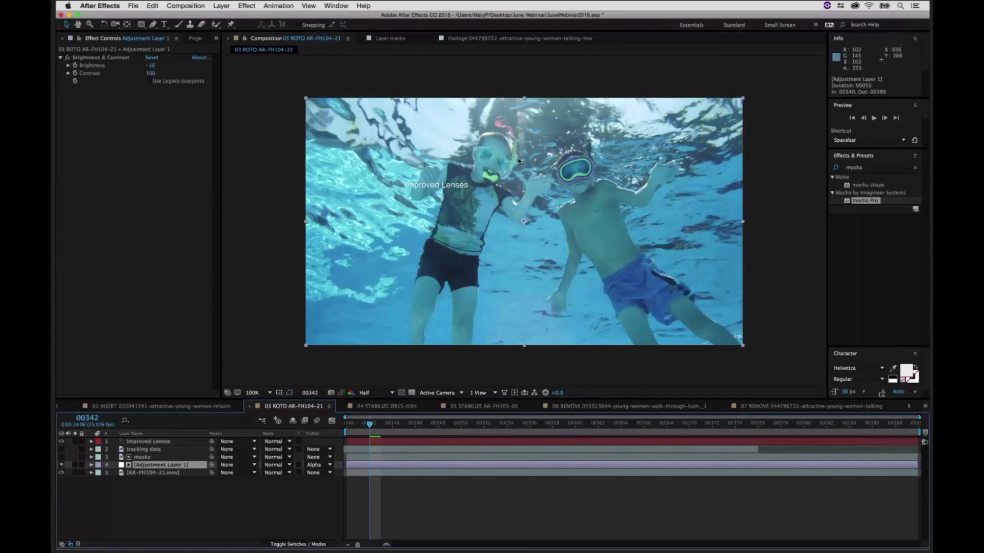
{"action": "left_click", "coordinate": [153, 451]}
{"action": "left_click", "coordinate": [149, 442]}
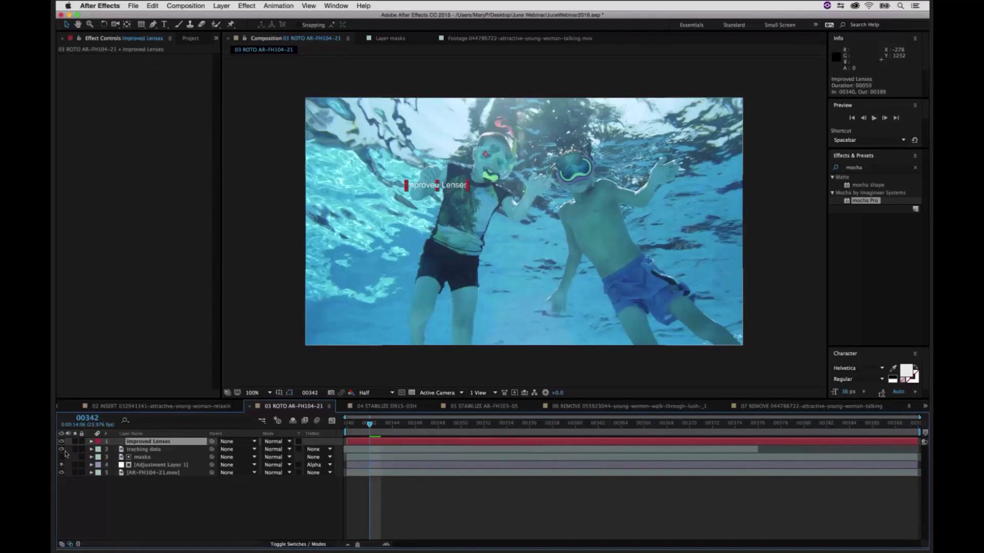
Step: Try creating track data from the left mask eyes roto layer in the tracking data layer's mocha Pro effect
{"action": "left_click", "coordinate": [146, 450]}
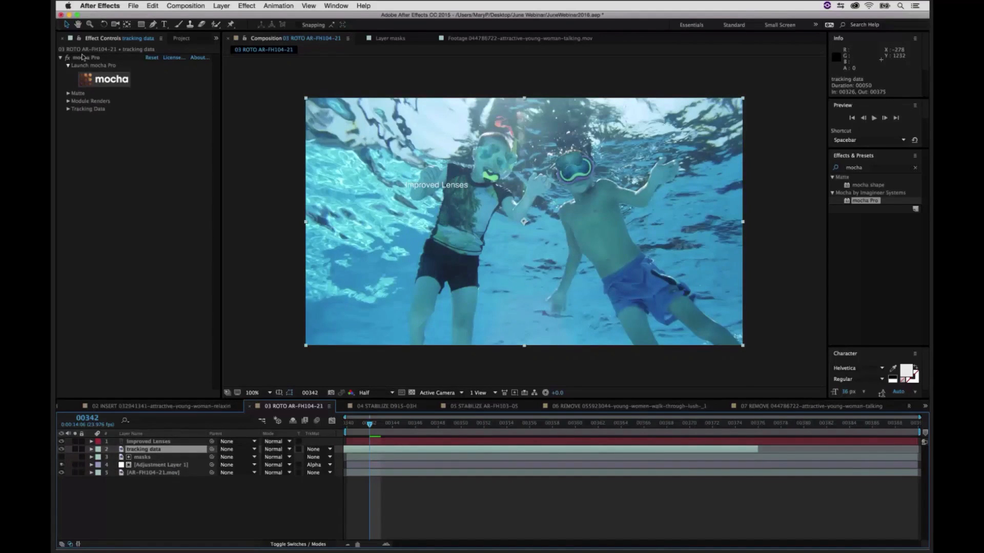
{"action": "left_click", "coordinate": [68, 109]}
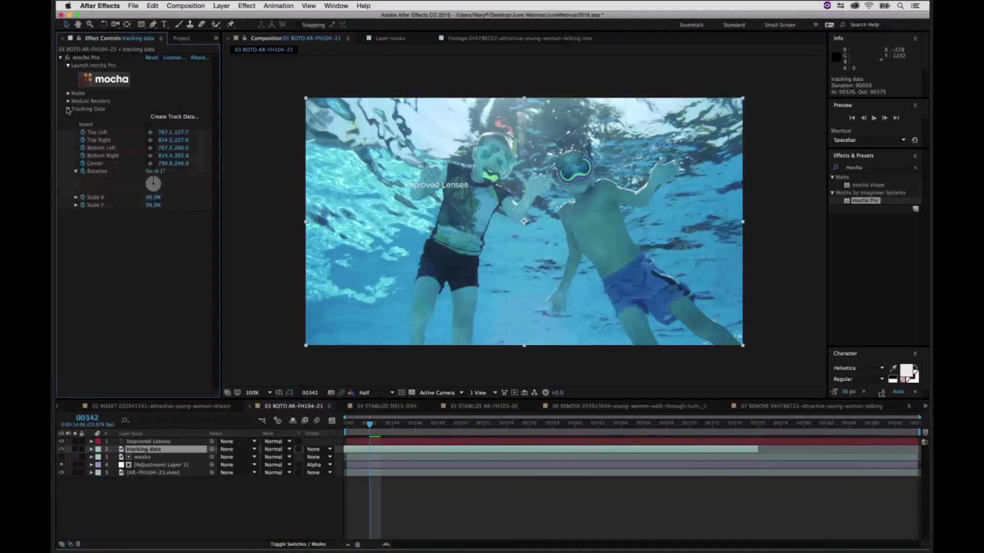
{"action": "left_click", "coordinate": [183, 118]}
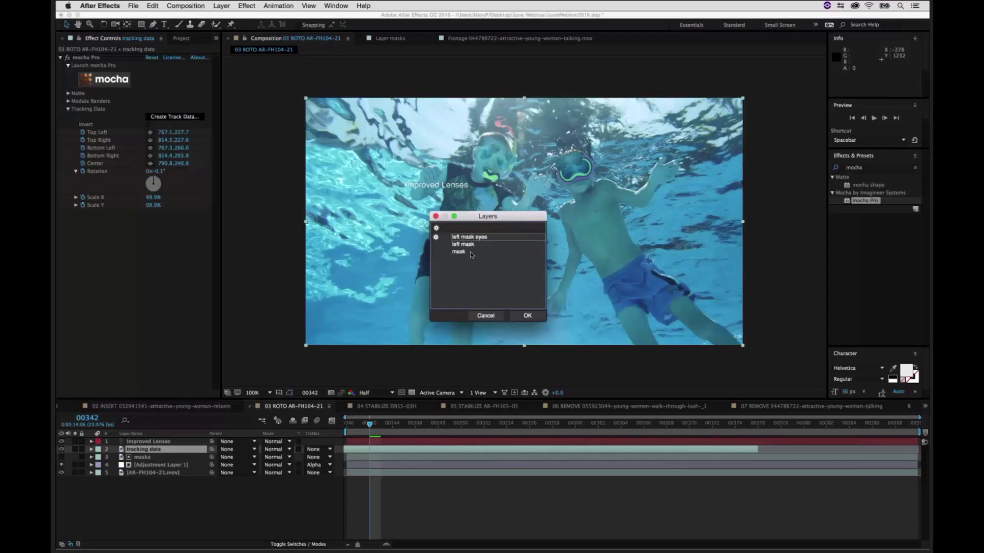
{"action": "left_click", "coordinate": [527, 316]}
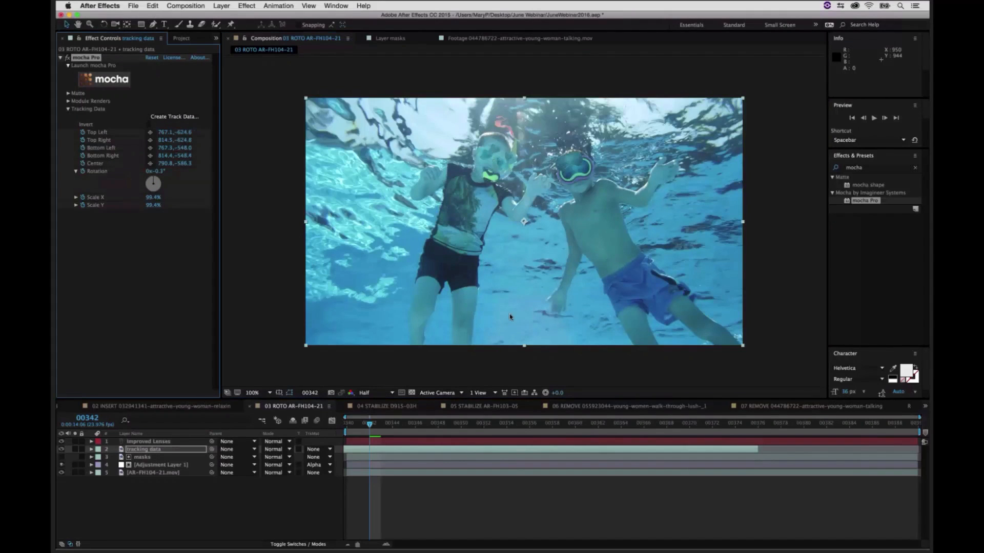
Step: Reveal the Improved Lenses layer's Transform properties and undo the last tracking parameter update
{"action": "left_click", "coordinate": [150, 441]}
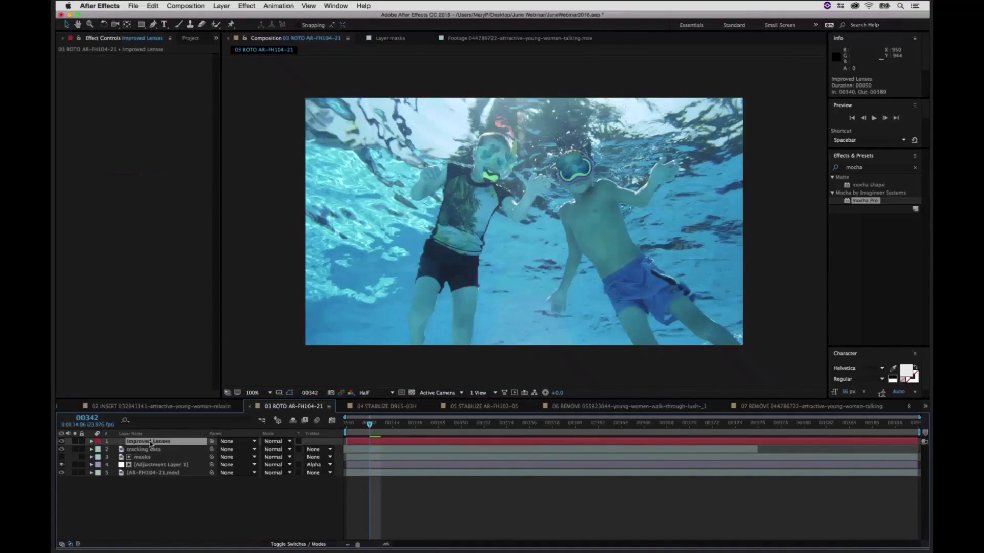
{"action": "left_click", "coordinate": [91, 442]}
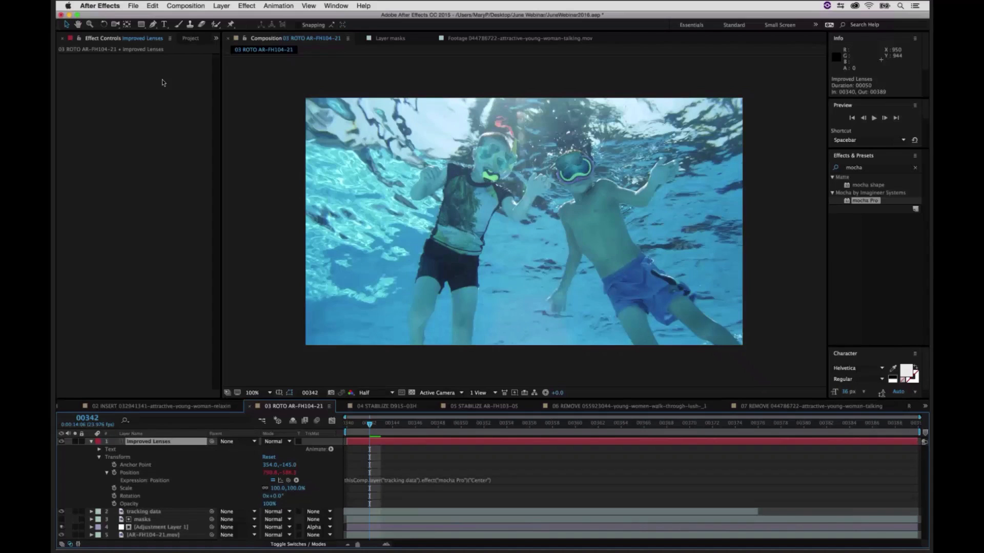
{"action": "key", "text": "super+Down"}
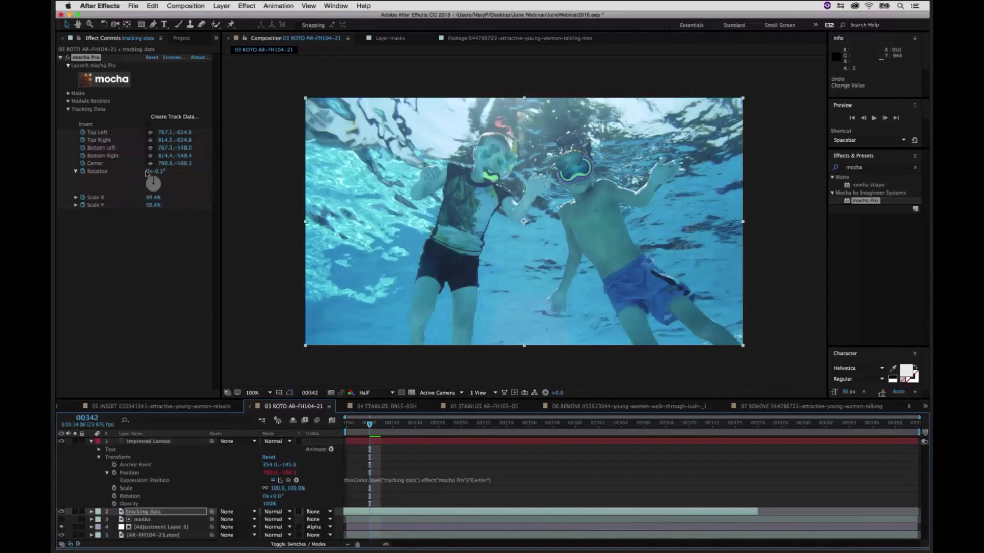
{"action": "key", "text": "super+z"}
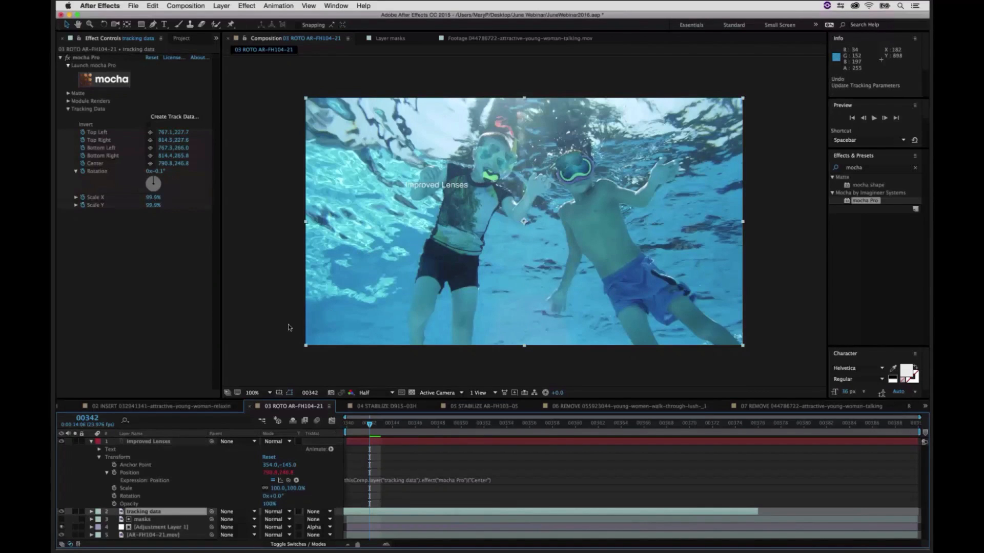
Step: Link the Improved Lenses layer's Position expression to the mocha Pro Center property on the tracking data layer
{"action": "left_click", "coordinate": [170, 443]}
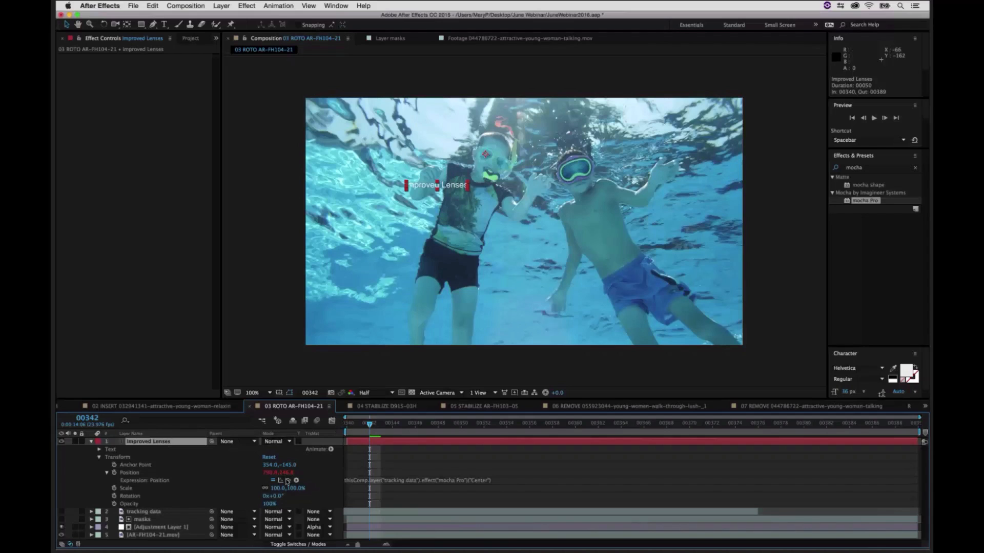
{"action": "left_click", "coordinate": [267, 6]}
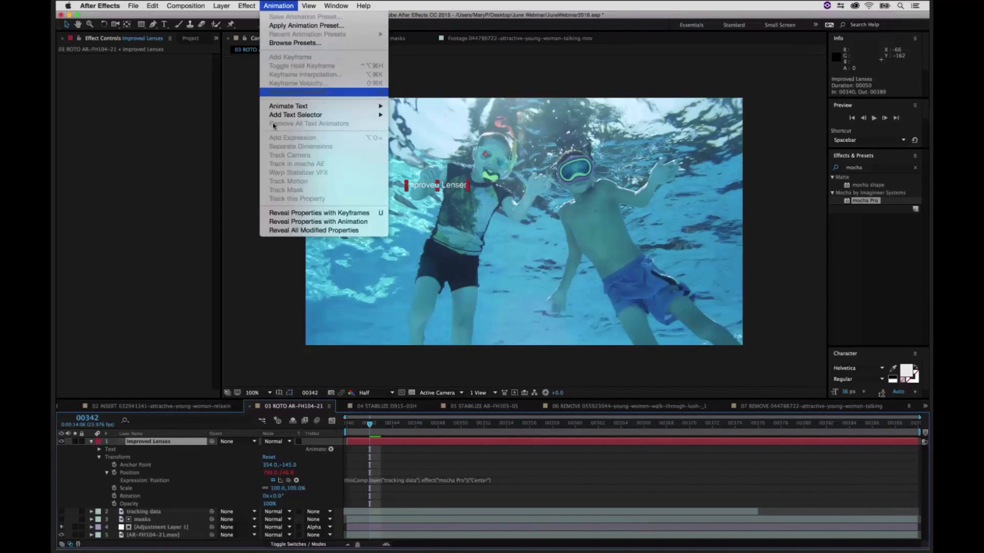
{"action": "left_click", "coordinate": [147, 476]}
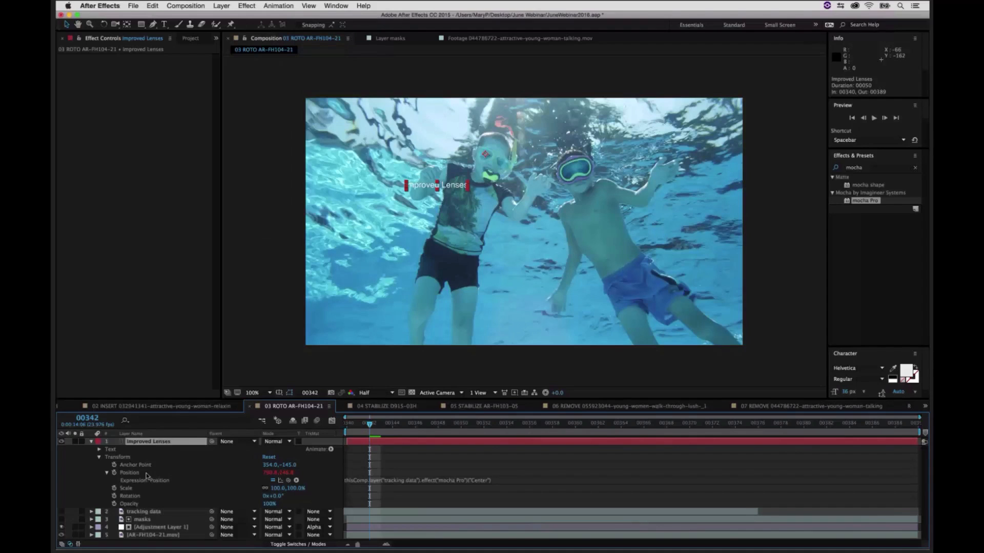
{"action": "left_click", "coordinate": [147, 477]}
{"action": "left_click", "coordinate": [278, 5]}
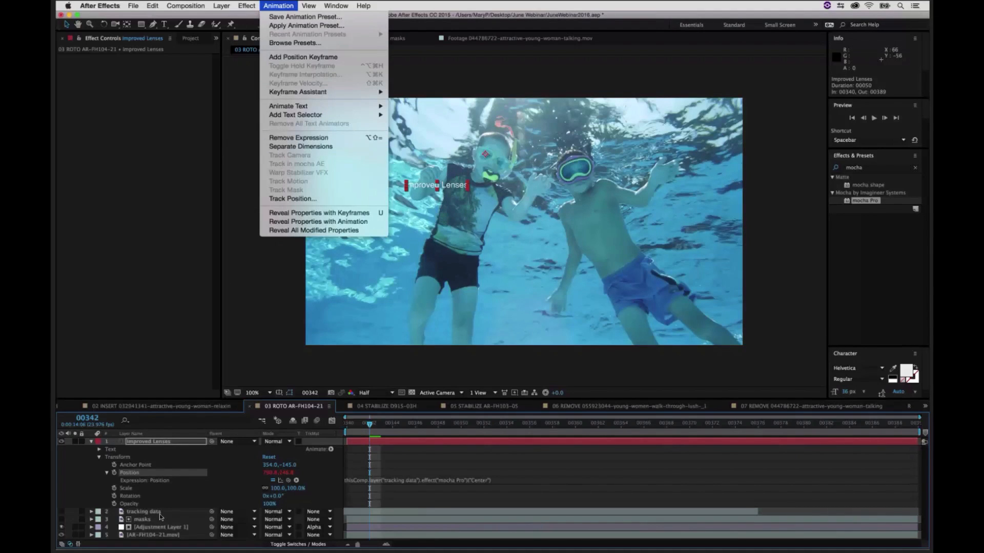
{"action": "left_click", "coordinate": [285, 482]}
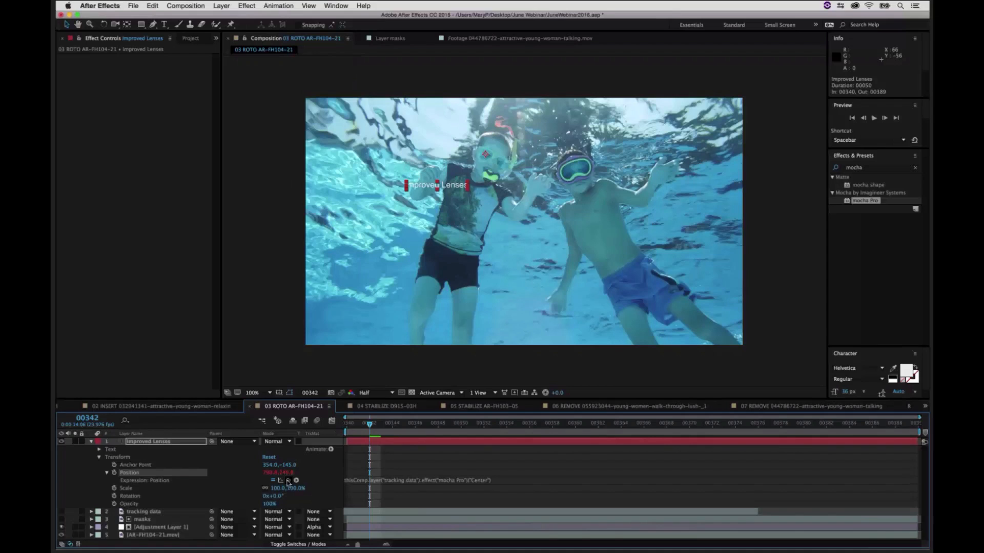
{"action": "left_click", "coordinate": [160, 512]}
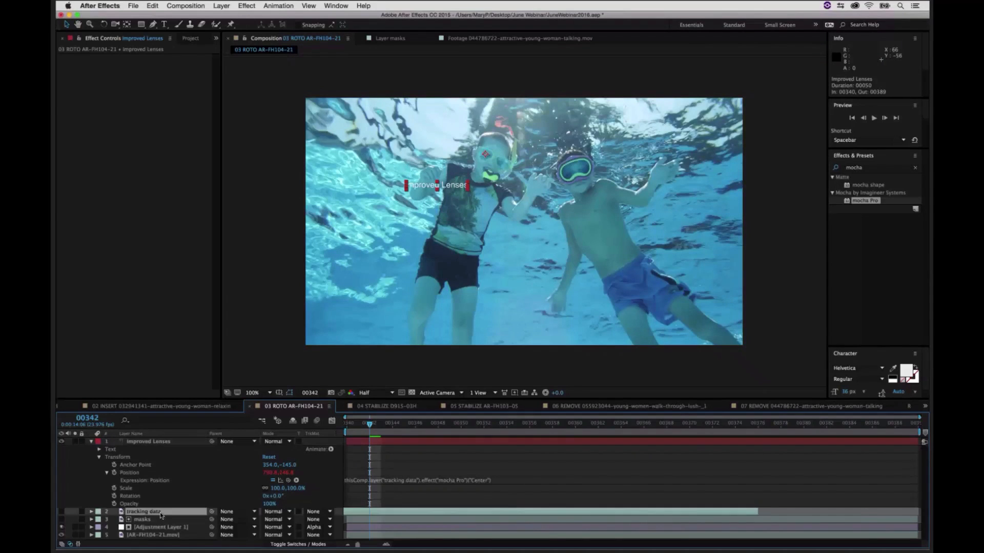
{"action": "left_click_drag", "start_coordinate": [288, 481], "coordinate": [100, 163]}
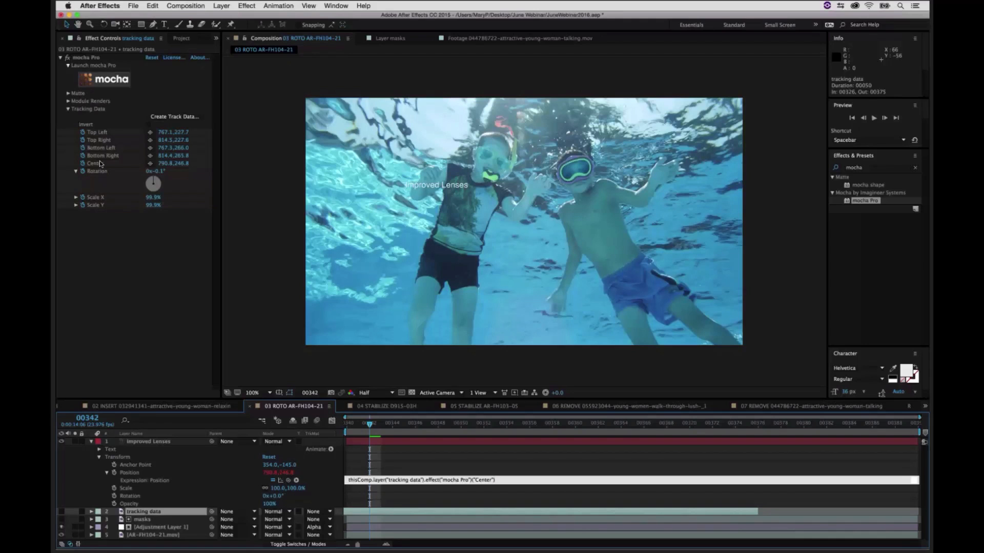
Step: Preview the composition from frame 340 to check how the Improved Lenses text follows the tracked motion
{"action": "left_click", "coordinate": [347, 424]}
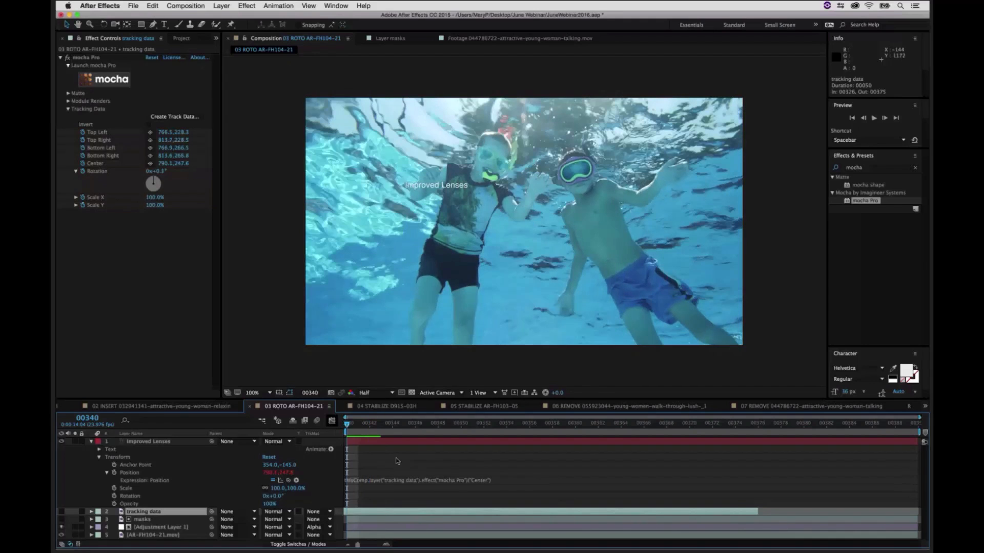
{"action": "key", "text": "space"}
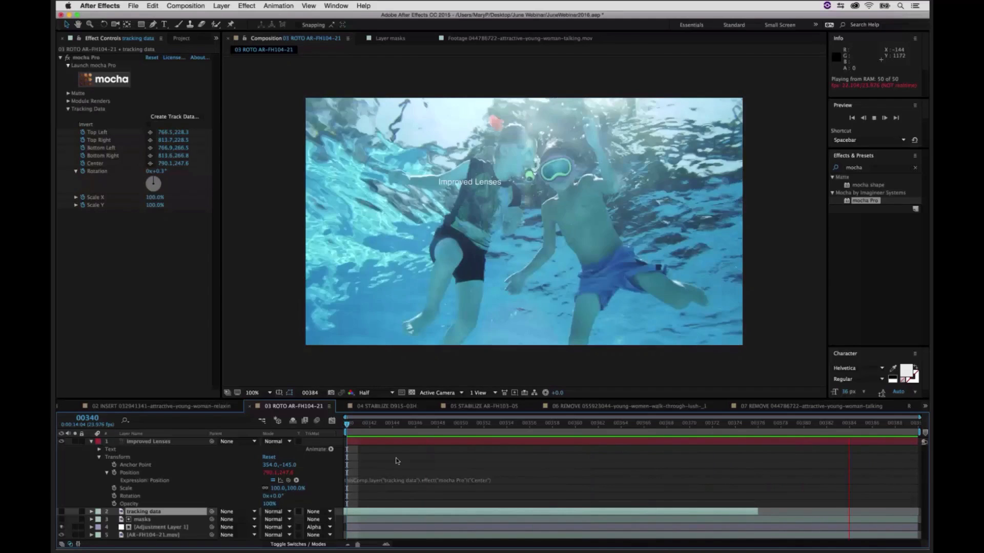
{"action": "key", "text": "space"}
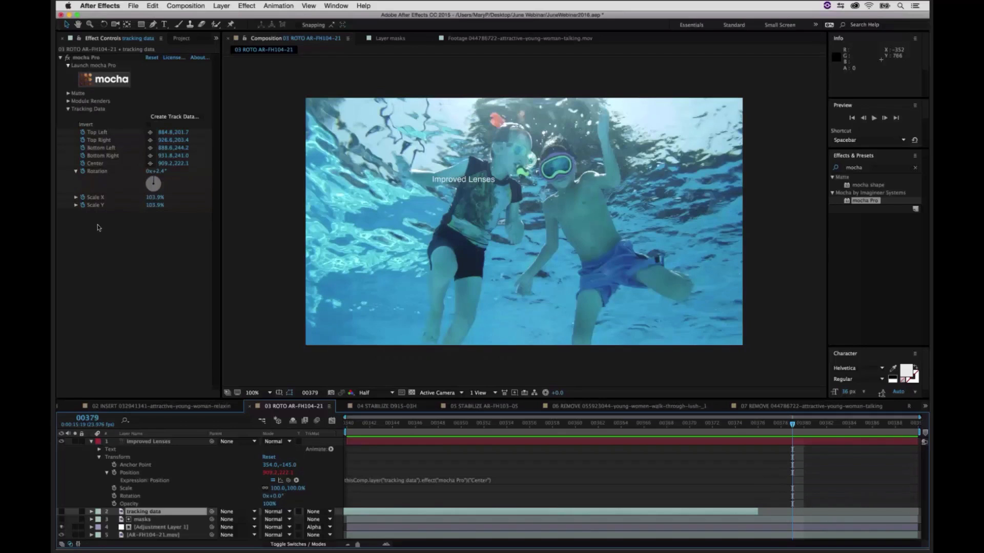
Step: Switch to the 04 STABILIZE D915-03H composition, preview it from frame 0 and select the D915-03H.mov layer
{"action": "left_click", "coordinate": [389, 407]}
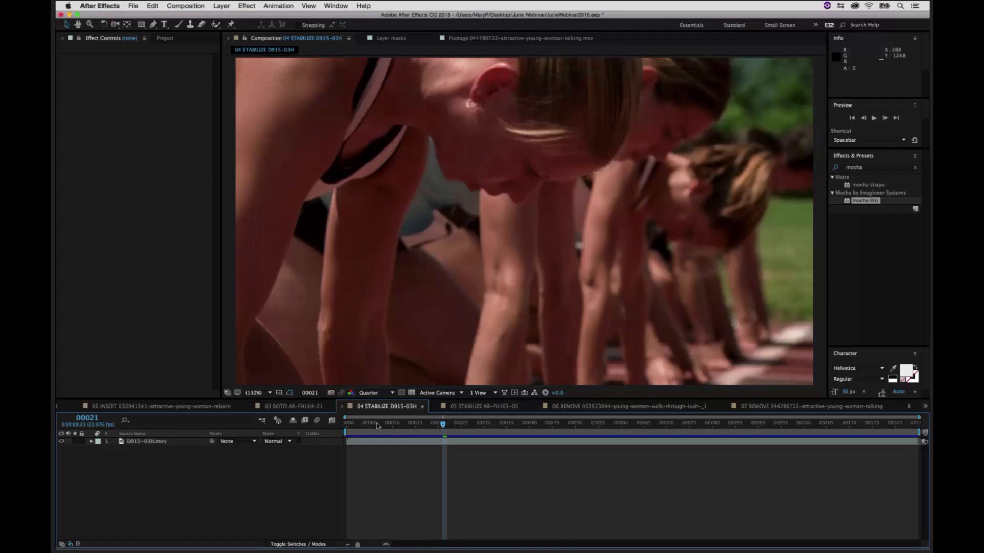
{"action": "key", "text": "space"}
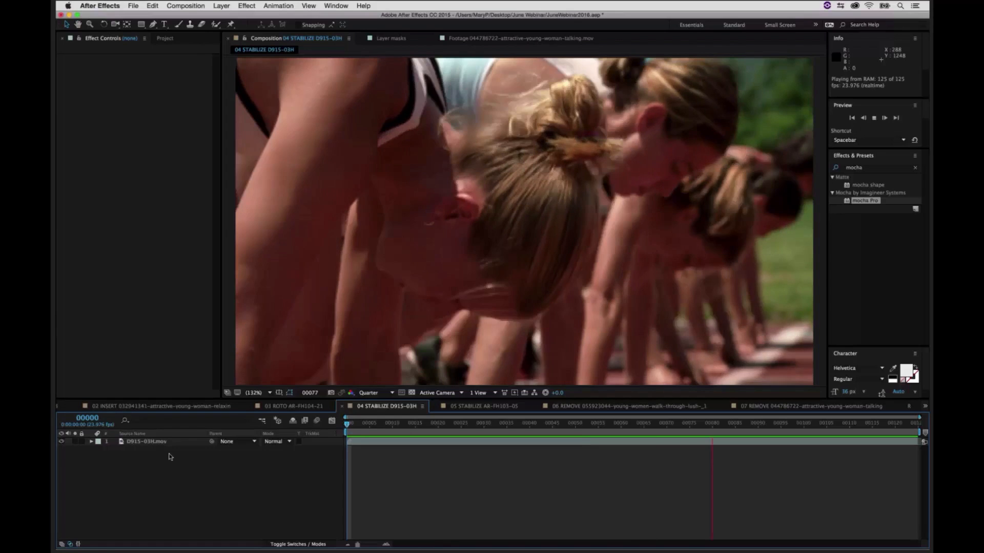
{"action": "left_click", "coordinate": [155, 443]}
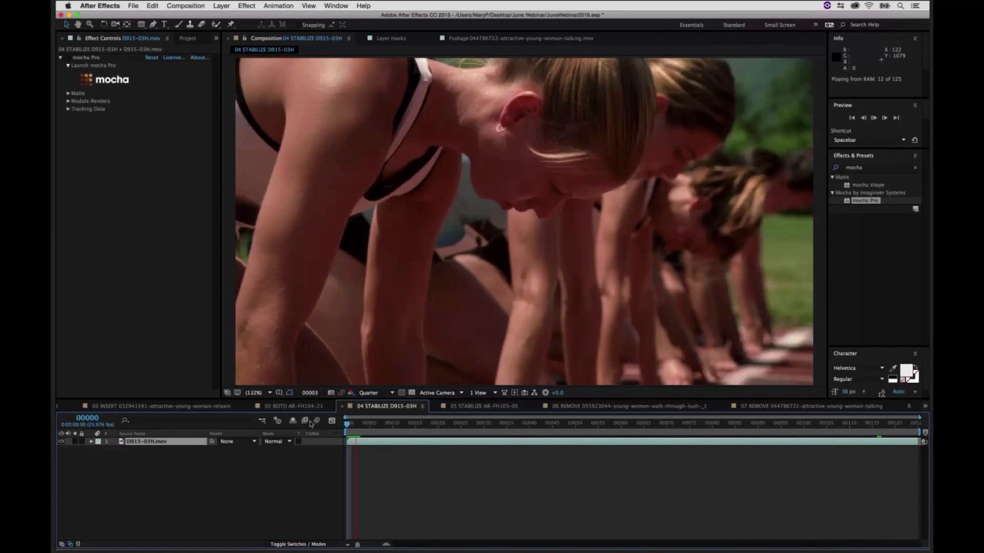
Step: Play back the unstabilized runners shot in 04 STABILIZE D915-03H and return to its first frame
{"action": "key", "text": "space"}
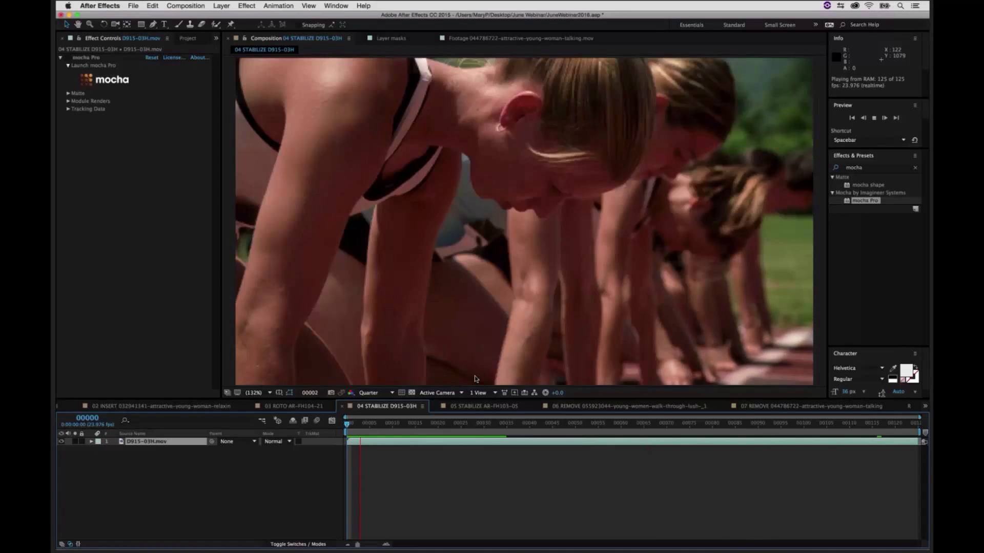
{"action": "key", "text": "space"}
{"action": "left_click_drag", "start_coordinate": [367, 424], "coordinate": [333, 422]}
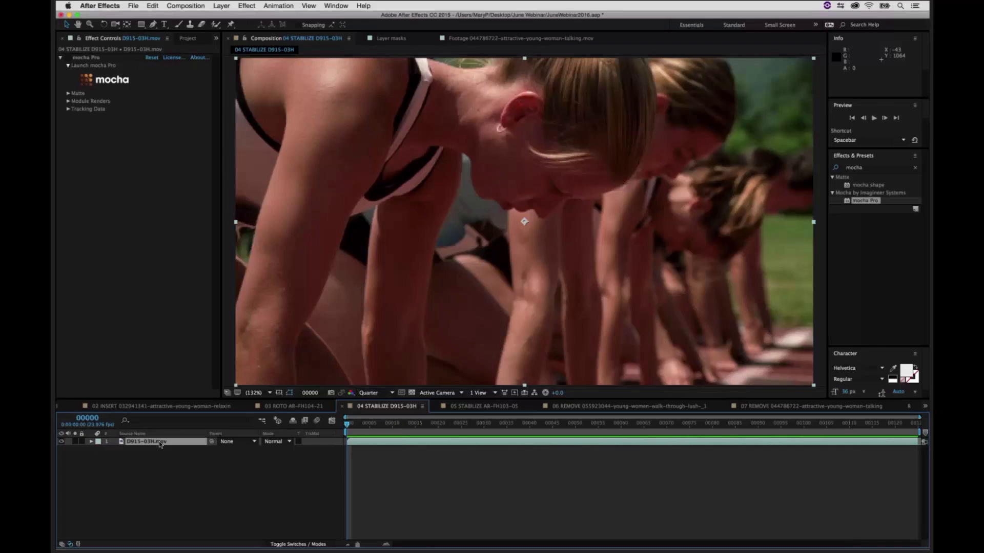
Step: Set the composition's preview resolution to Full
{"action": "left_click", "coordinate": [370, 393]}
{"action": "left_click", "coordinate": [365, 413]}
{"action": "left_click", "coordinate": [368, 394]}
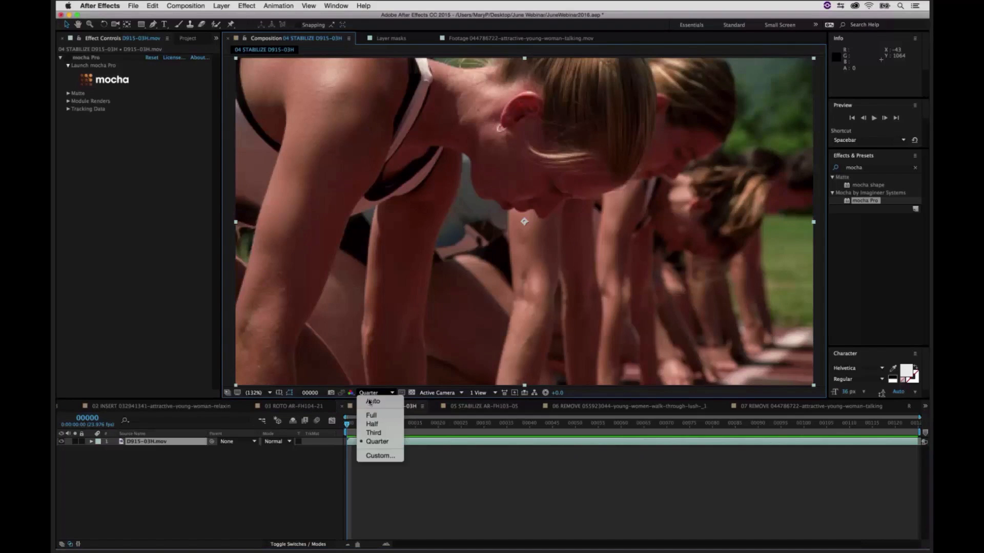
{"action": "left_click", "coordinate": [364, 412]}
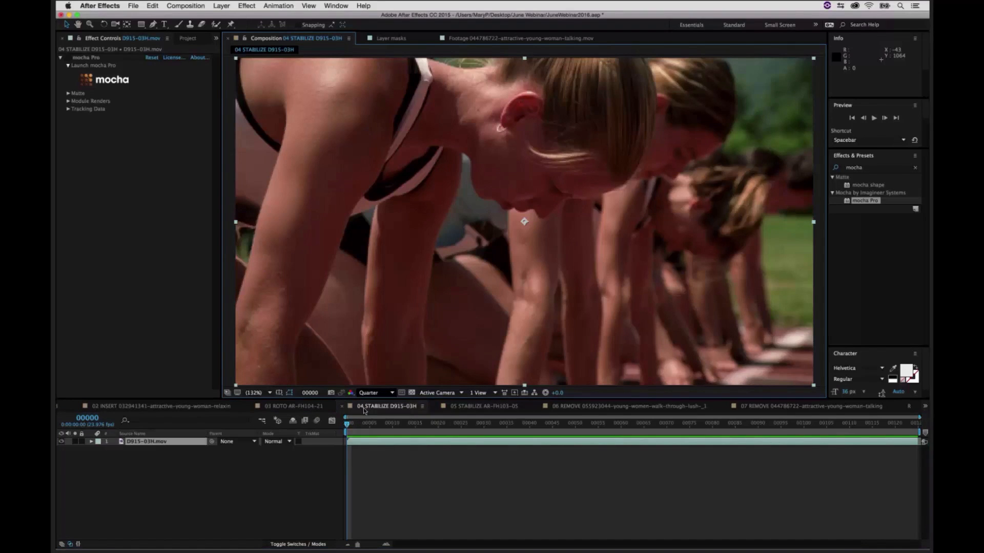
Step: Turn on the mocha Pro effect on D915-03H.mov and open its Layer 1 in mocha Pro
{"action": "left_click", "coordinate": [95, 57]}
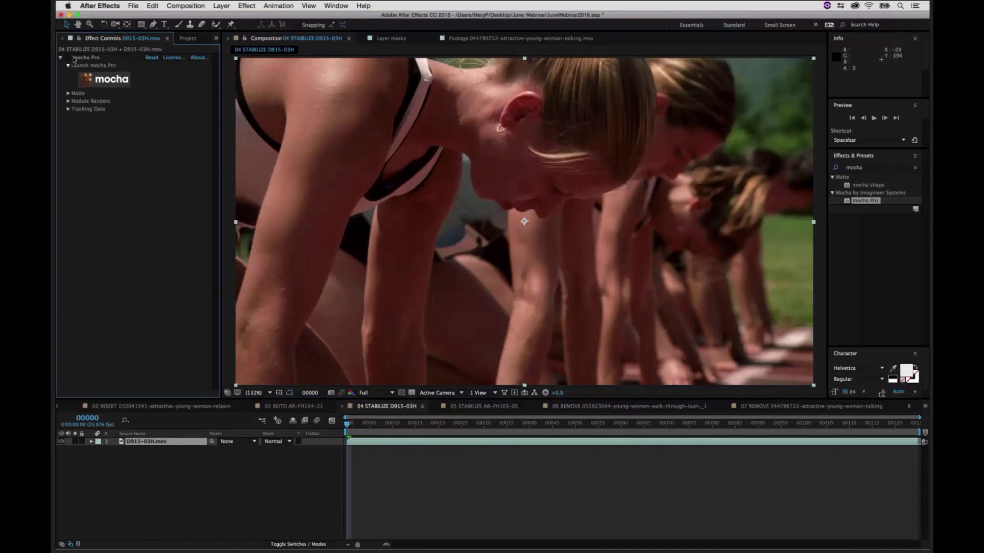
{"action": "left_click", "coordinate": [98, 78]}
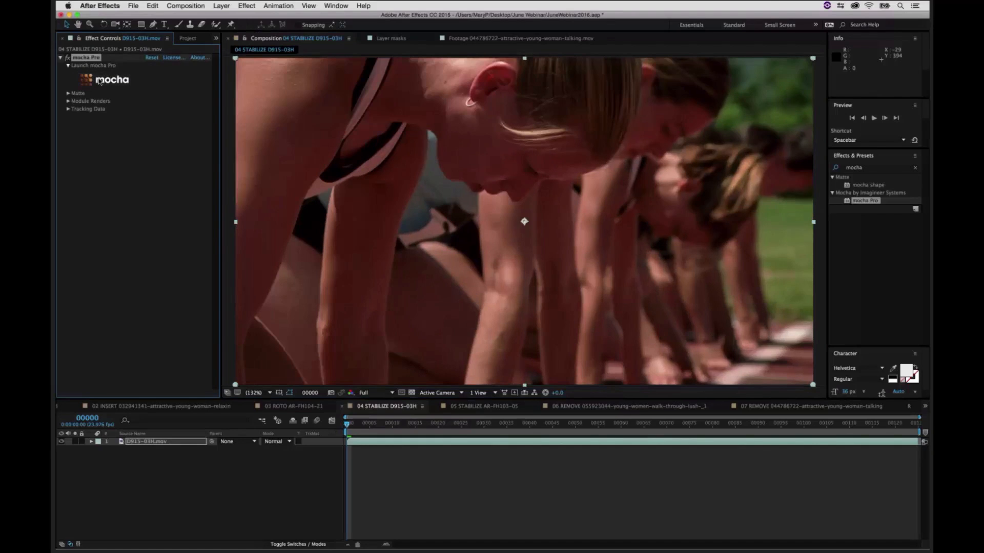
{"action": "left_click", "coordinate": [149, 77]}
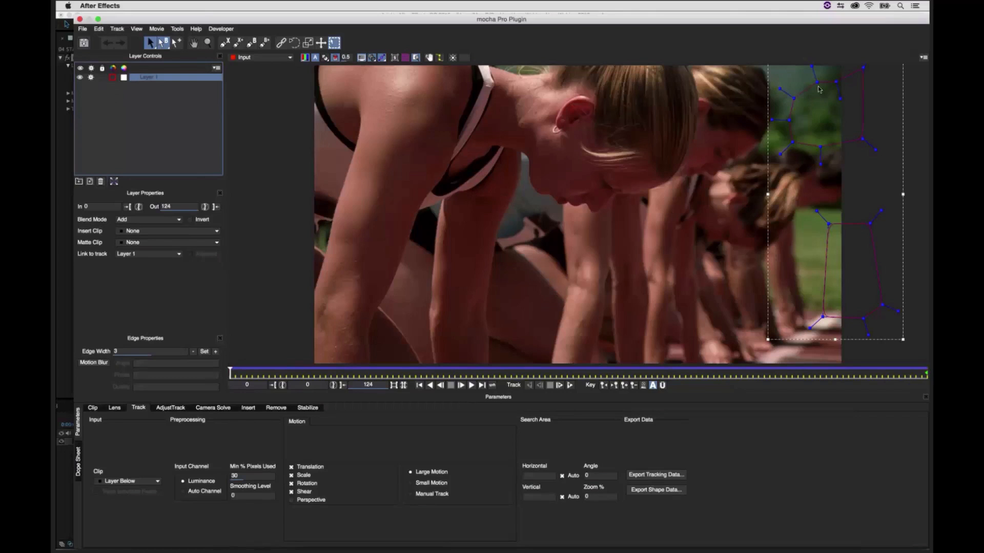
Step: Hide Layer 1 and draw a new X-spline around the background trees in the image's upper-right corner
{"action": "left_click", "coordinate": [226, 43]}
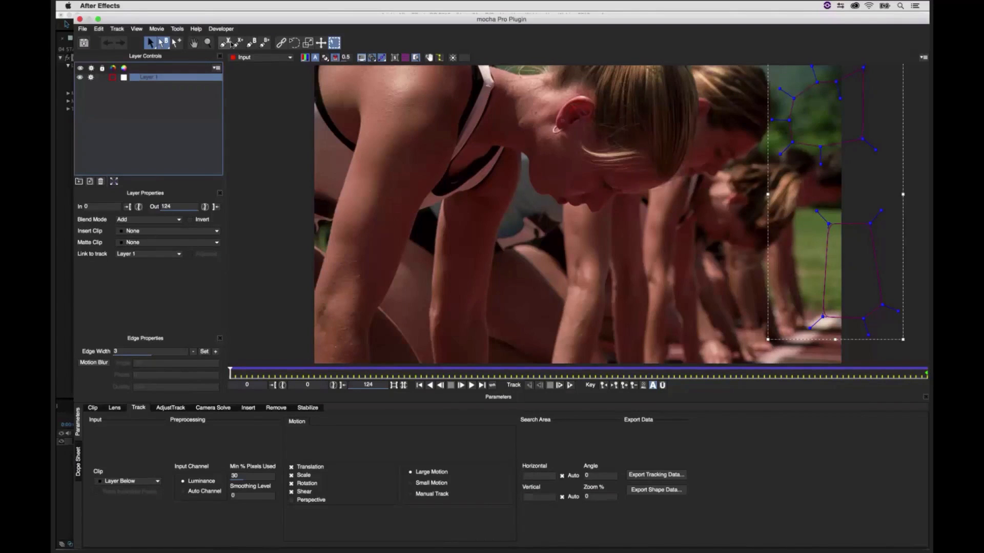
{"action": "left_click", "coordinate": [80, 67]}
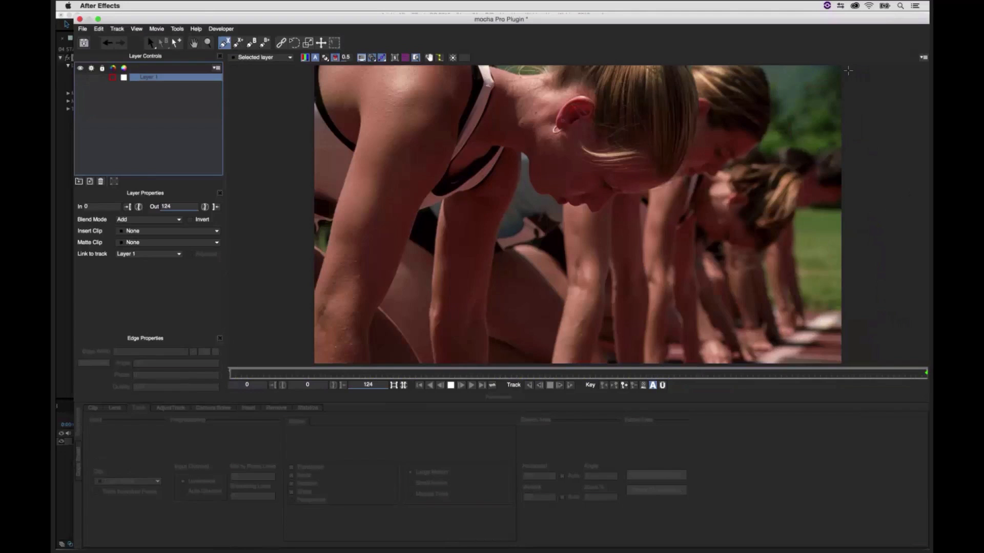
{"action": "left_click", "coordinate": [850, 71]}
{"action": "left_click", "coordinate": [824, 66]}
{"action": "left_click", "coordinate": [790, 70]}
{"action": "left_click", "coordinate": [781, 107]}
{"action": "left_click", "coordinate": [788, 131]}
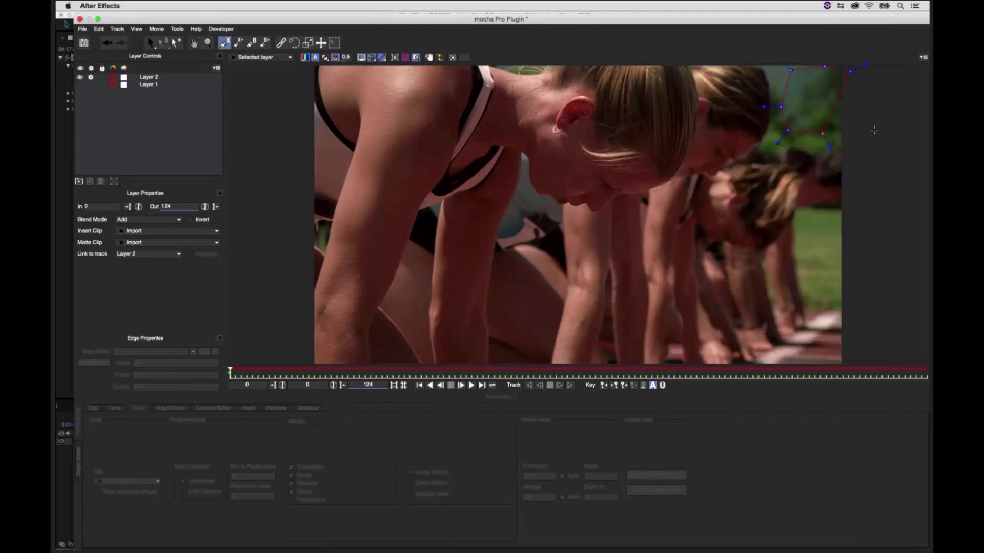
{"action": "left_click", "coordinate": [874, 130]}
{"action": "right_click", "coordinate": [874, 130]}
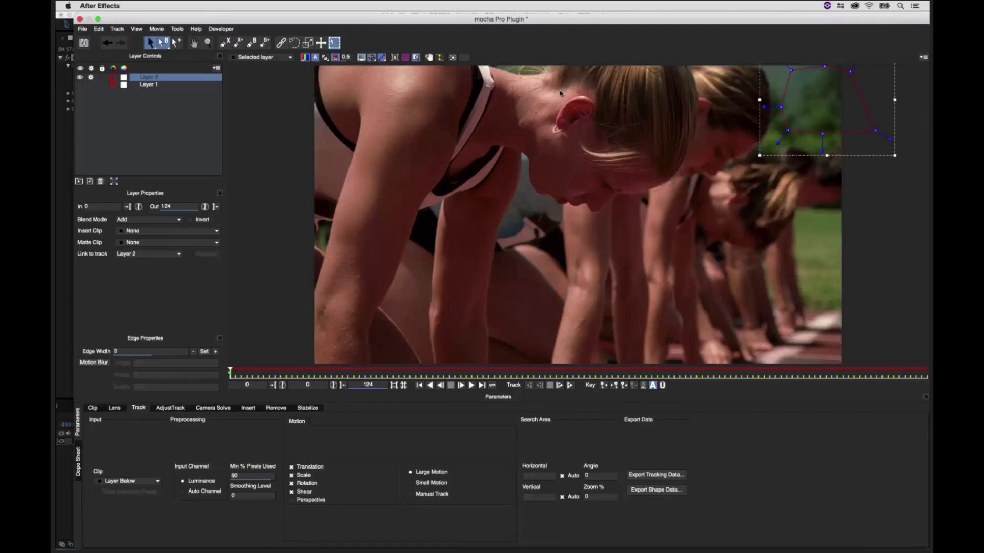
Step: Add a second X-spline to the new layer around the grass and track edge at the image's lower right
{"action": "left_click", "coordinate": [237, 42]}
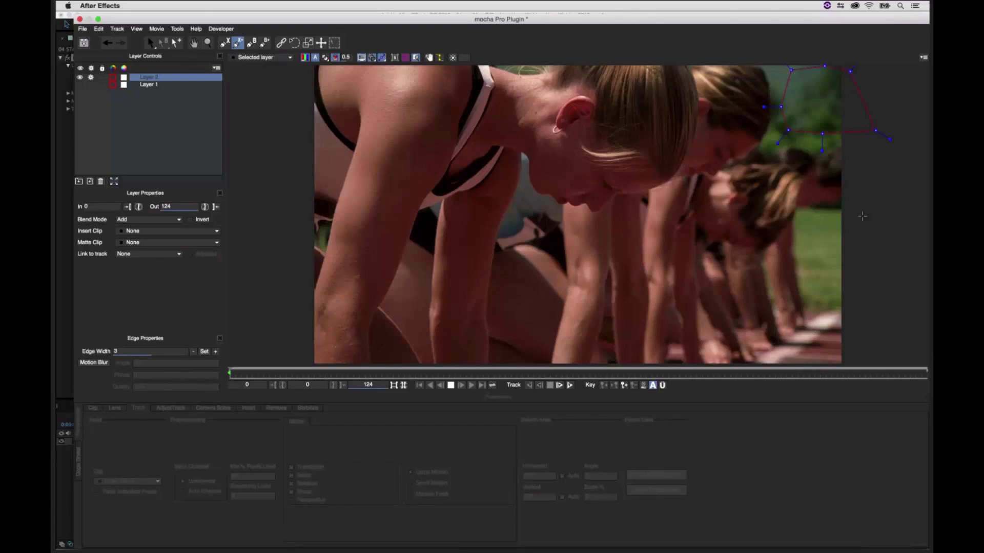
{"action": "left_click", "coordinate": [863, 215]}
{"action": "left_click", "coordinate": [830, 215]}
{"action": "left_click", "coordinate": [808, 228]}
{"action": "left_click", "coordinate": [805, 256]}
{"action": "left_click", "coordinate": [807, 295]}
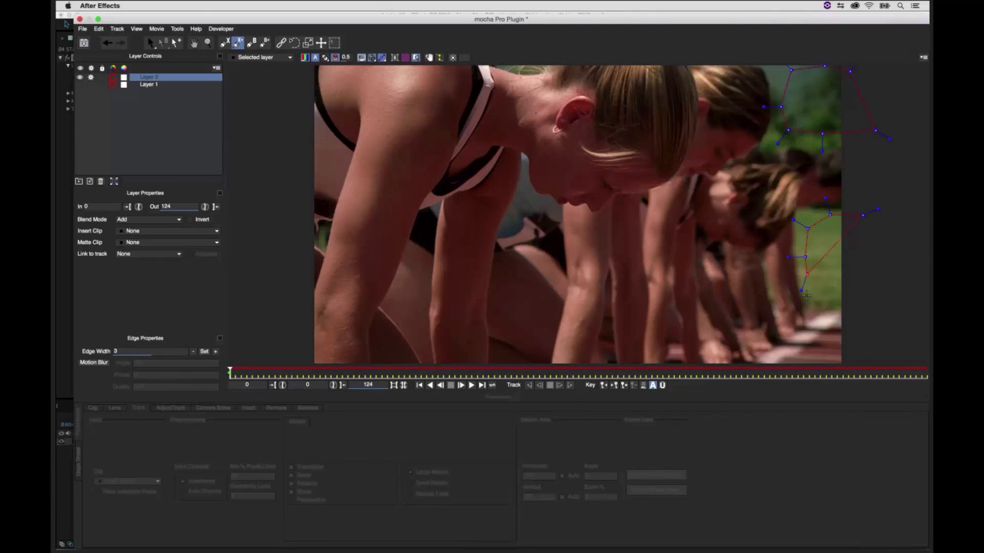
{"action": "left_click", "coordinate": [826, 314]}
{"action": "left_click", "coordinate": [855, 319]}
{"action": "left_click", "coordinate": [876, 287]}
{"action": "right_click", "coordinate": [876, 264]}
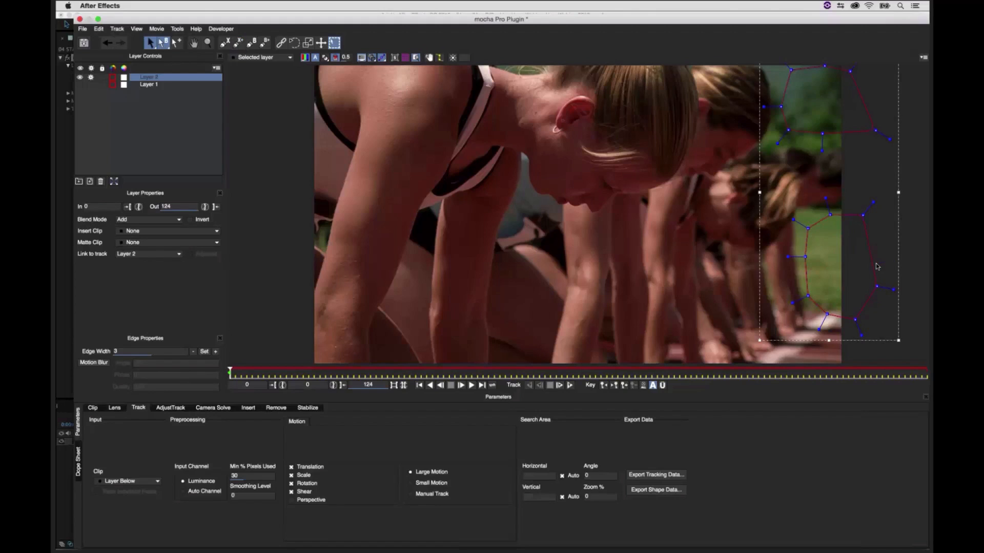
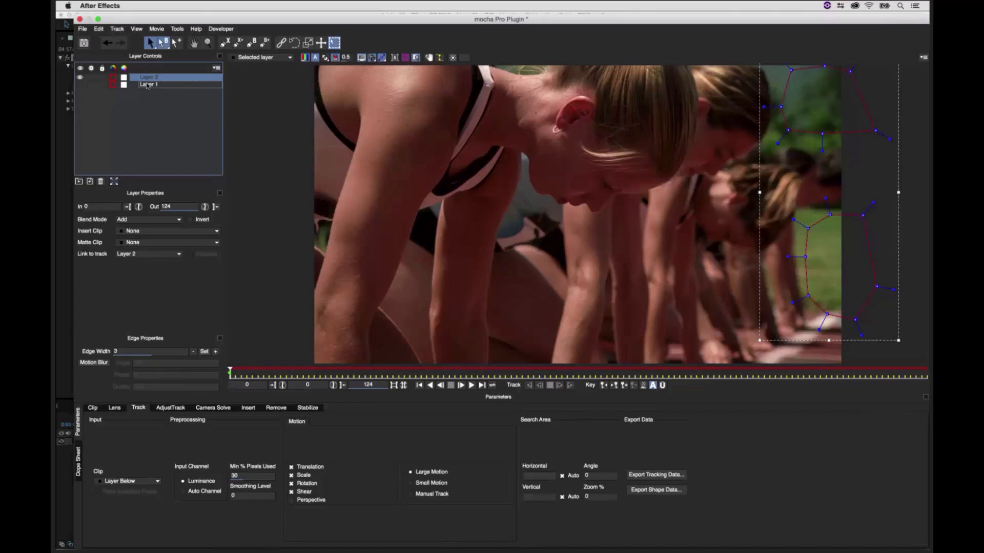
Step: Delete Layer 2 and make Layer 1 visible again
{"action": "left_click", "coordinate": [100, 181]}
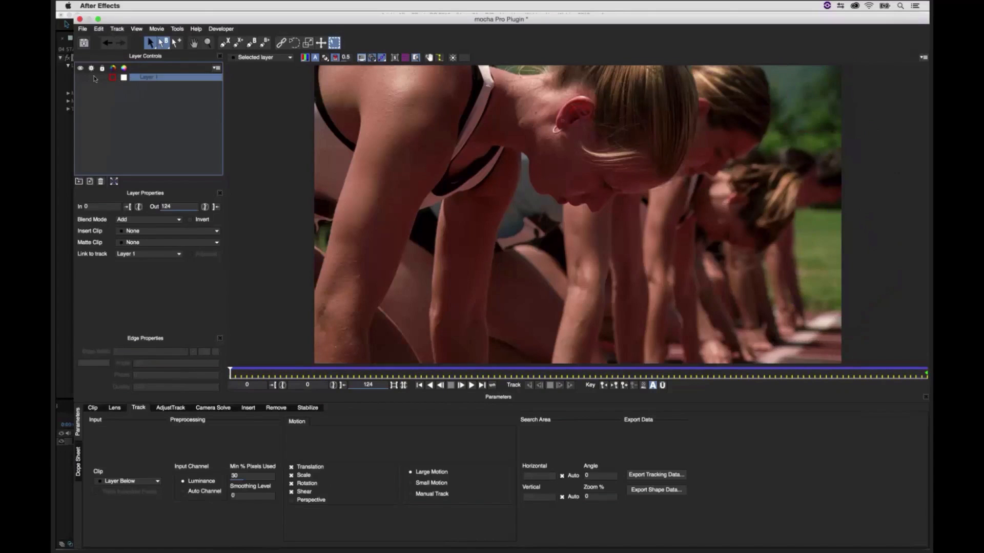
{"action": "left_click", "coordinate": [79, 77]}
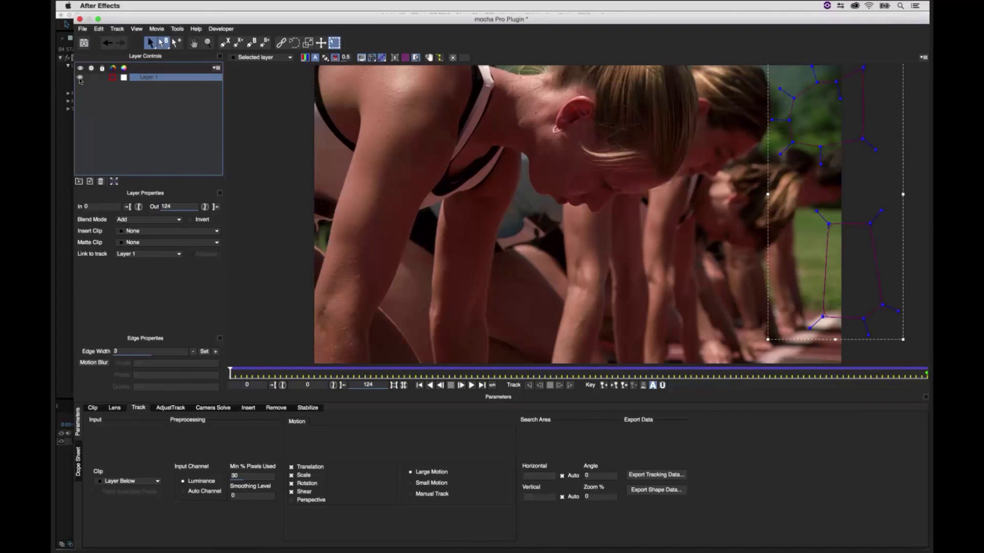
Step: Show the planar surface and grid for Layer 1 and scrub through the track to frame 124
{"action": "left_click", "coordinate": [405, 58]}
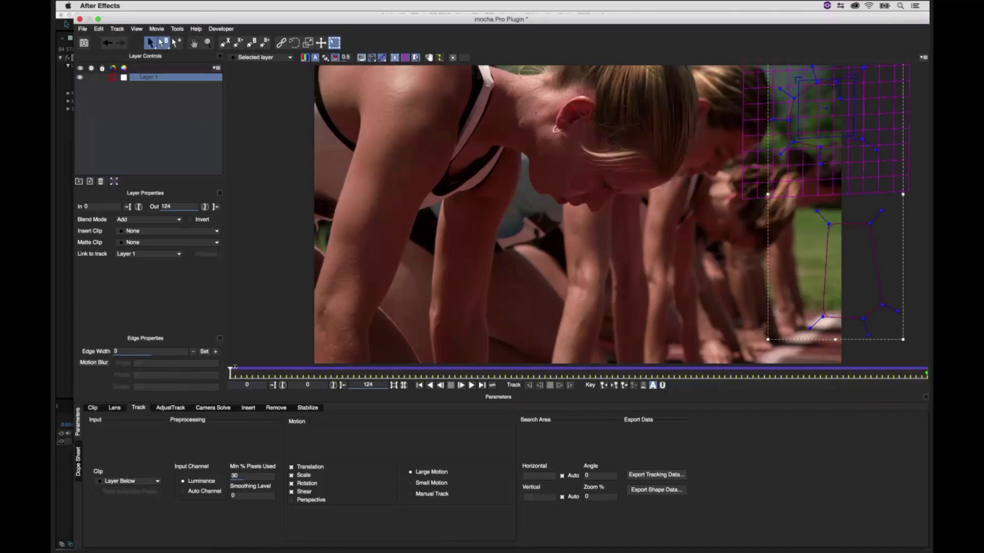
{"action": "left_click_drag", "start_coordinate": [234, 366], "coordinate": [917, 356]}
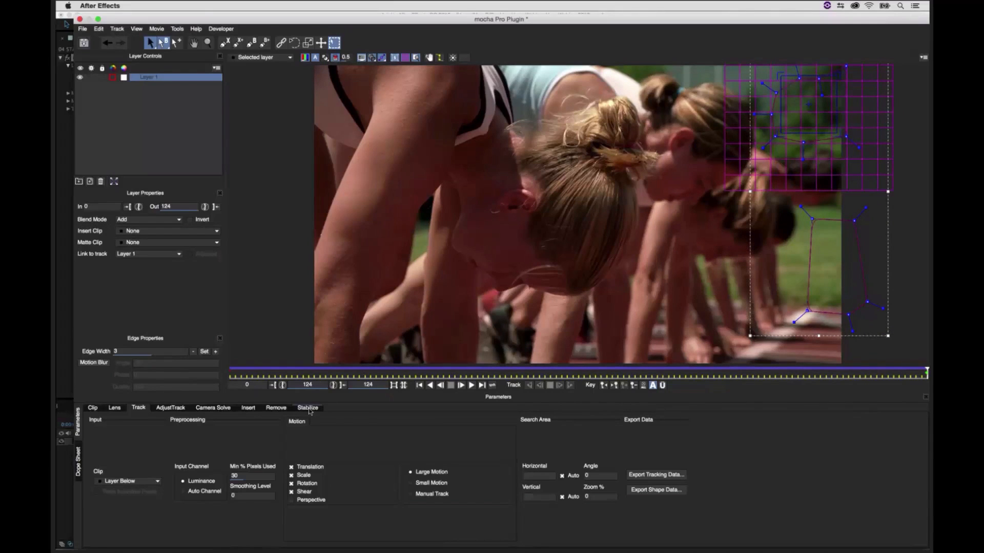
Step: In the Stabilize module, switch Maximum smoothing and All Motion off and back on to compare the smoothing
{"action": "left_click", "coordinate": [307, 408]}
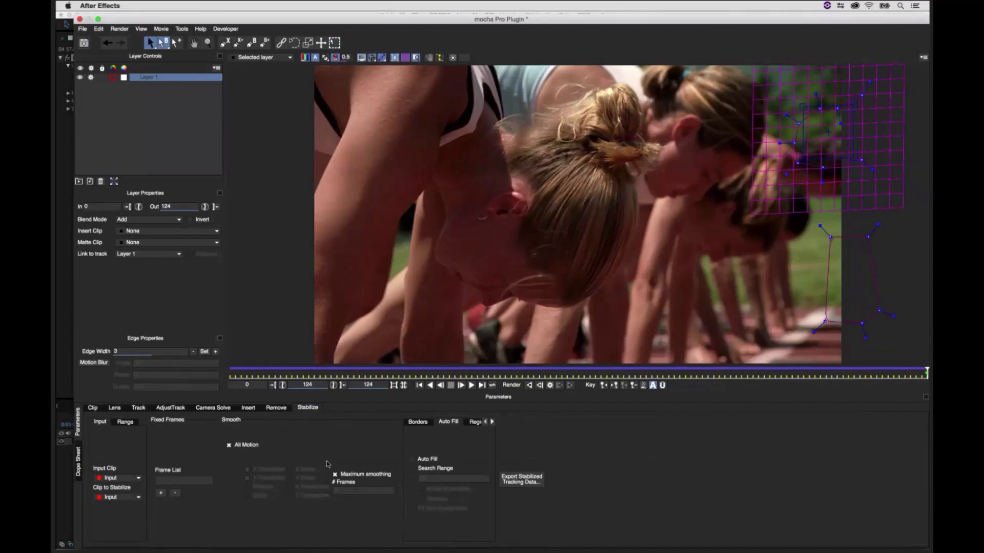
{"action": "left_click", "coordinate": [335, 475]}
{"action": "left_click", "coordinate": [229, 446]}
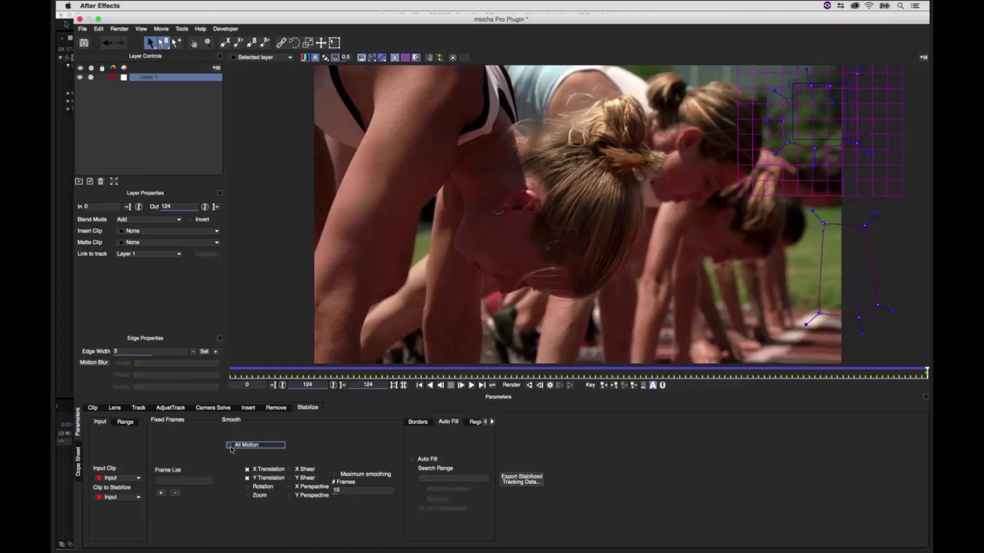
{"action": "left_click", "coordinate": [229, 445]}
{"action": "left_click", "coordinate": [336, 475]}
Step: Switch the Centre, Zoom and Apply crop border options off and back on to compare the framing
{"action": "left_click", "coordinate": [417, 422]}
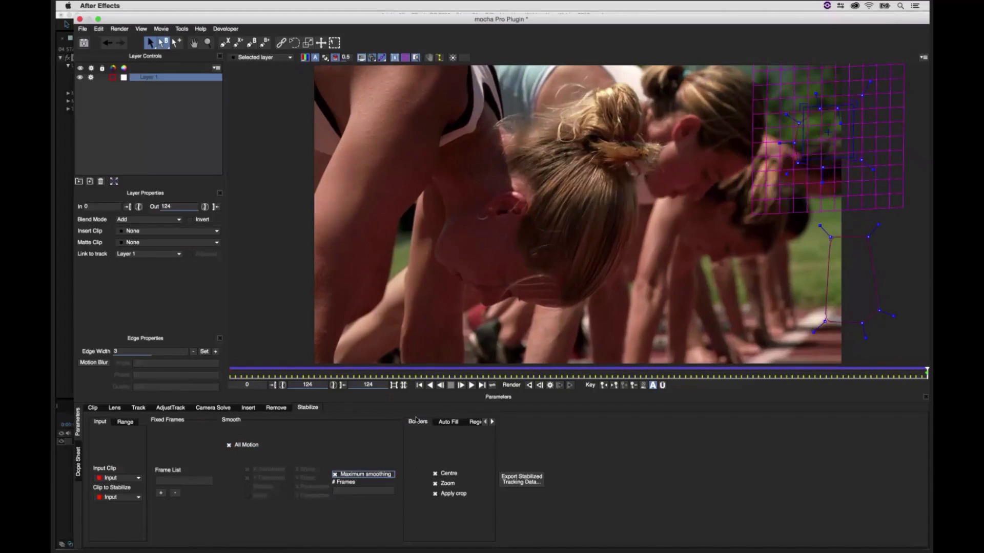
{"action": "left_click", "coordinate": [434, 474]}
{"action": "left_click", "coordinate": [435, 483]}
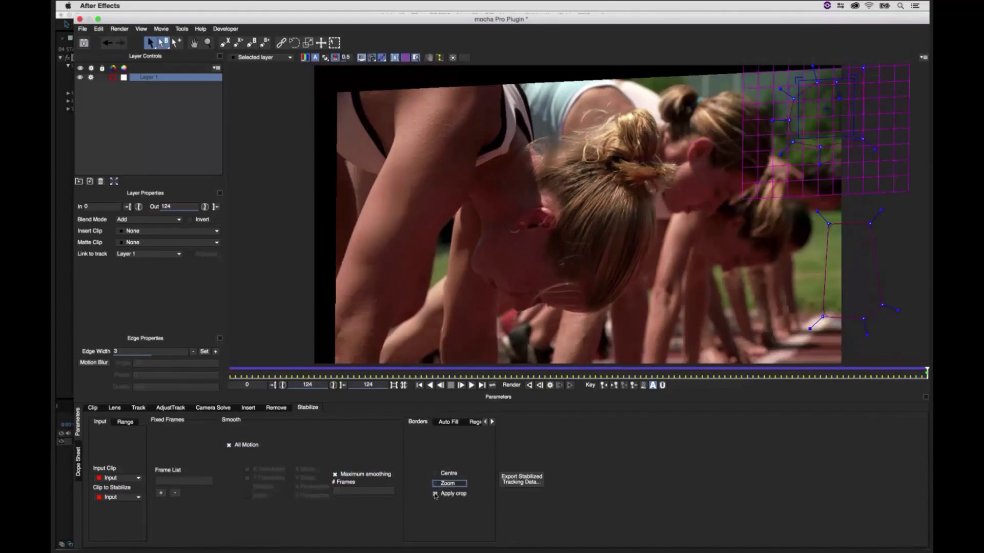
{"action": "left_click", "coordinate": [435, 494]}
{"action": "left_click", "coordinate": [435, 474]}
{"action": "left_click", "coordinate": [435, 483]}
{"action": "left_click", "coordinate": [435, 494]}
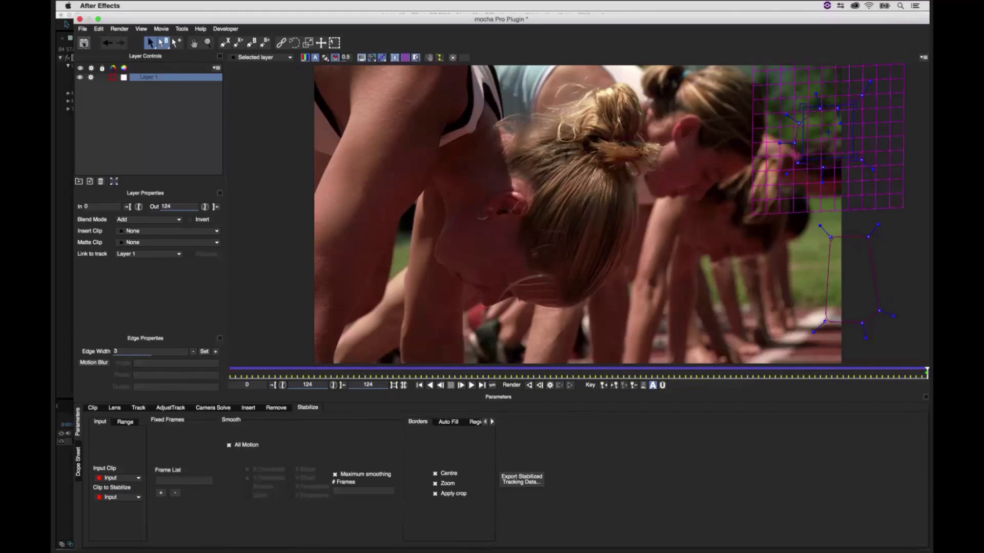
Step: Save and close the mocha Pro project and expand the effect's Module Renders settings
{"action": "left_click", "coordinate": [83, 43]}
{"action": "left_click", "coordinate": [79, 19]}
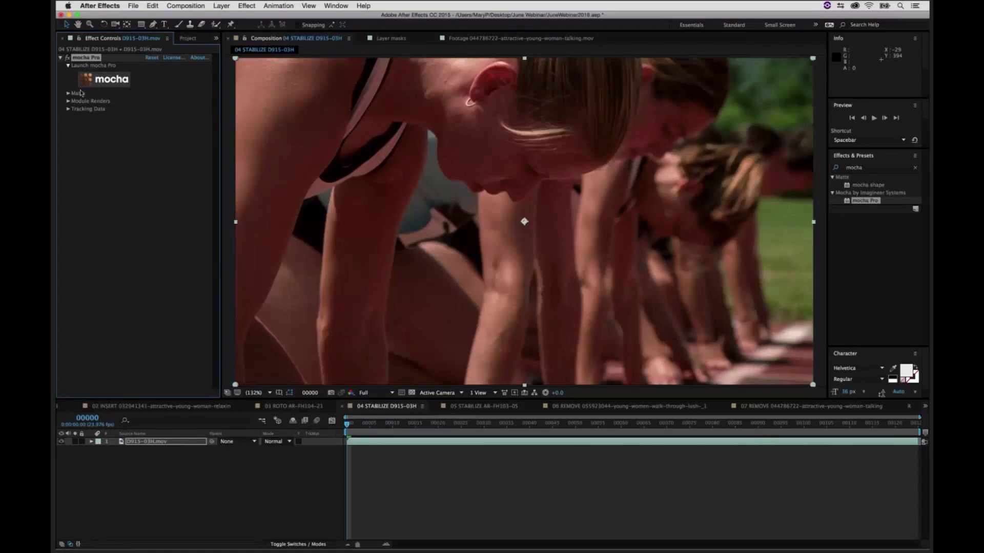
{"action": "left_click", "coordinate": [68, 101]}
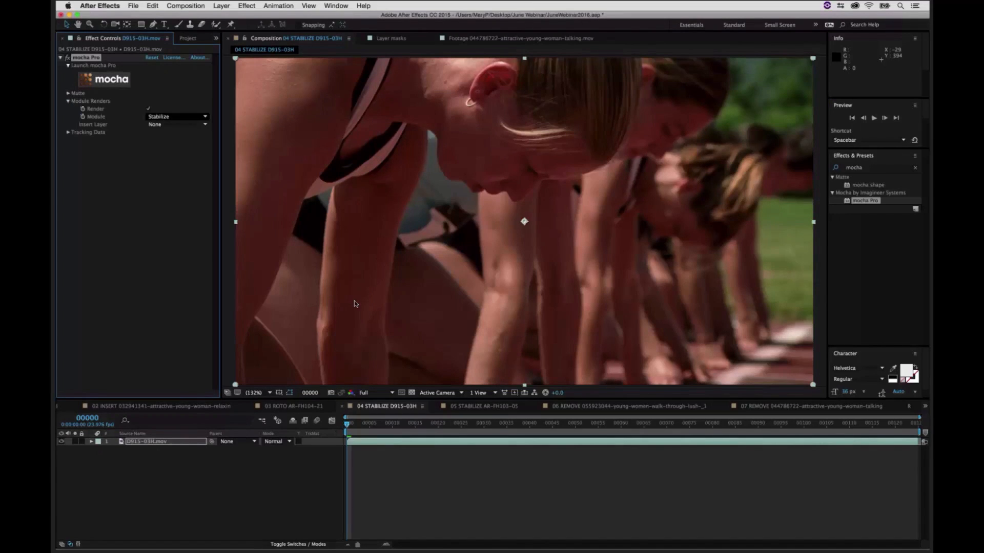
Step: Set the preview resolution to Quarter and play back the stabilized runners shot
{"action": "left_click", "coordinate": [379, 394]}
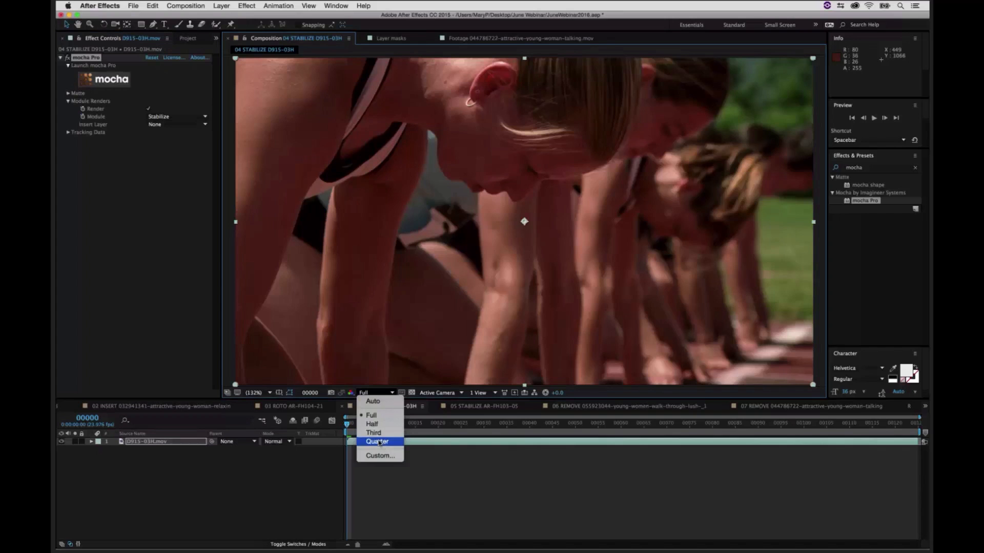
{"action": "left_click", "coordinate": [409, 449]}
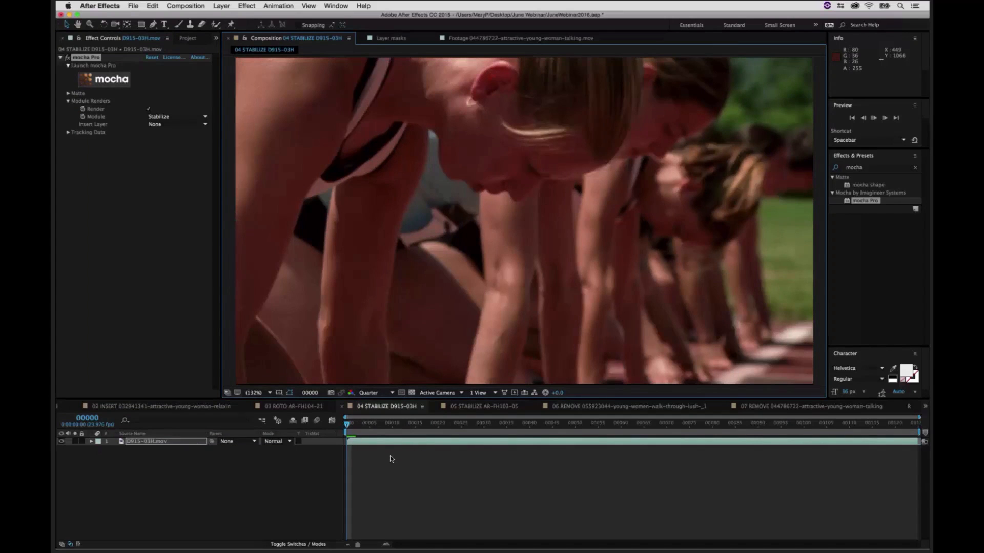
{"action": "key", "text": "space"}
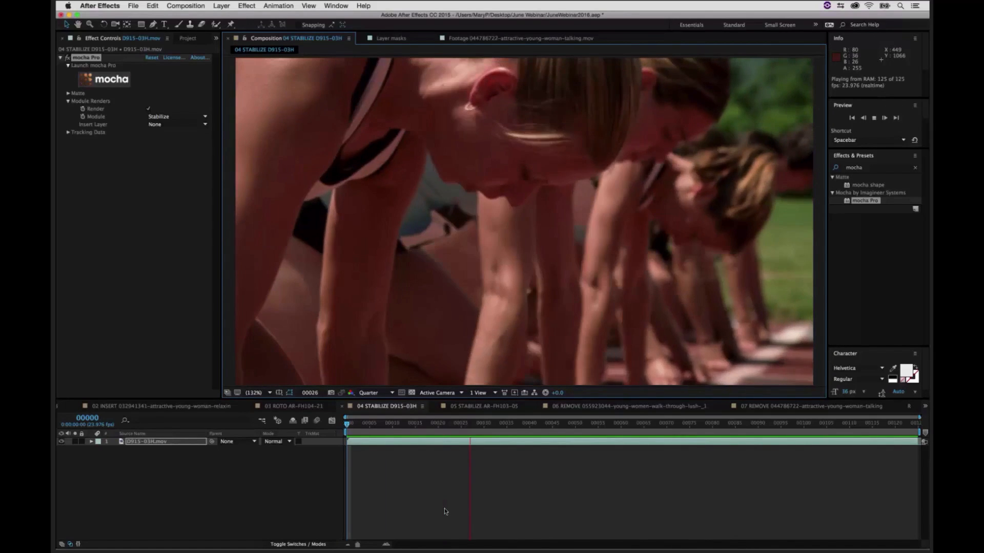
{"action": "left_click", "coordinate": [771, 102]}
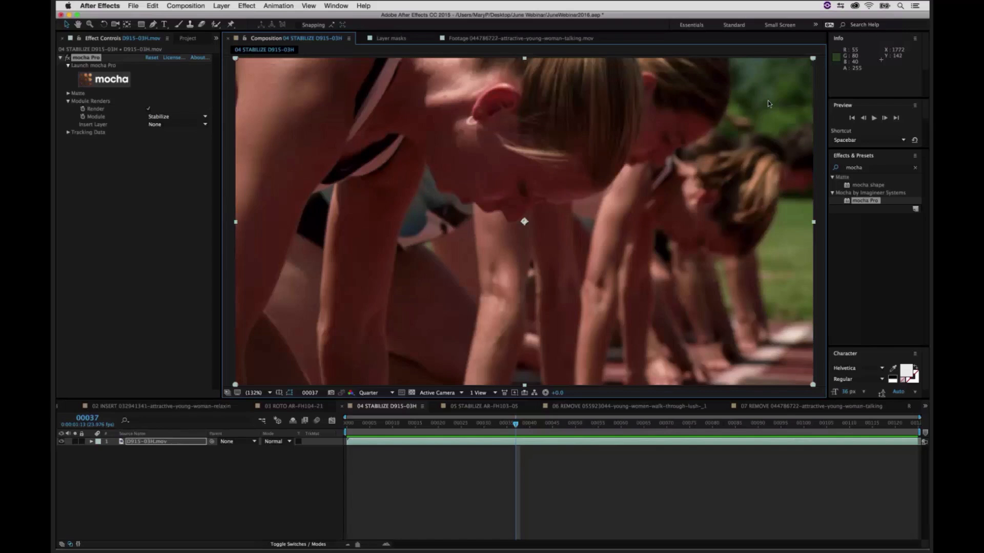
Step: Preview the 05 STABILIZE AR-FH103-05 composition, select AR-FH103-05.mov and return to the first frame
{"action": "left_click", "coordinate": [481, 406]}
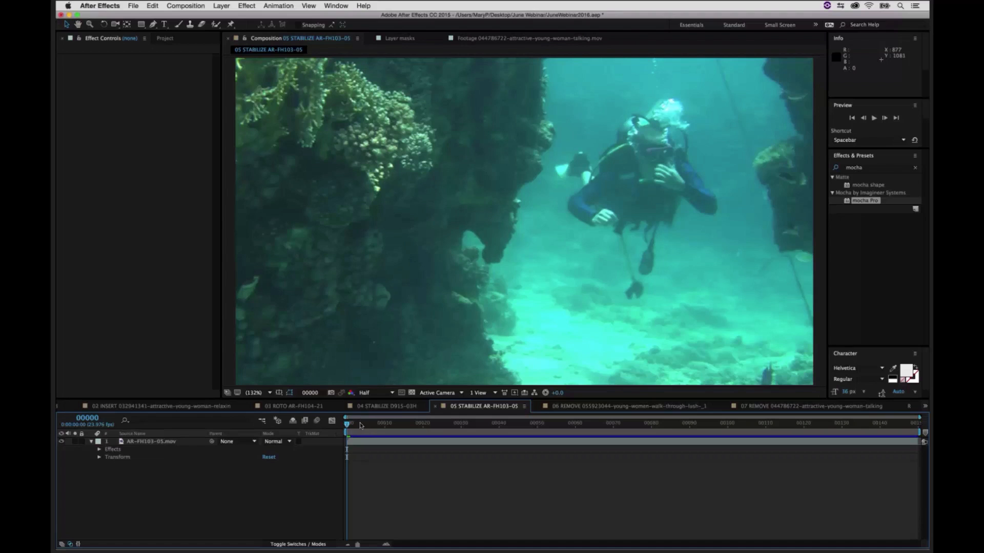
{"action": "key", "text": "space"}
{"action": "key", "text": "space"}
{"action": "left_click", "coordinate": [149, 442]}
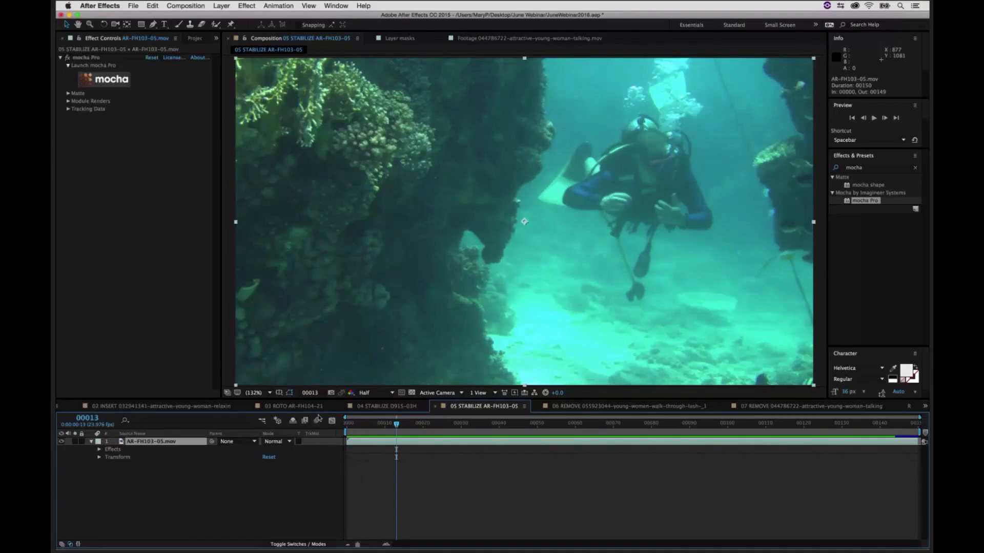
{"action": "key", "text": "Home"}
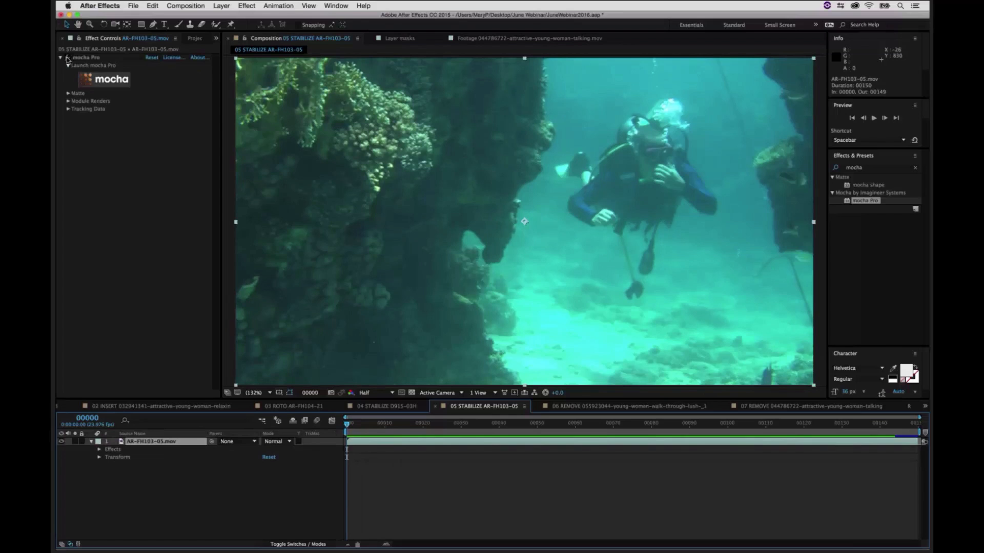
Step: Turn off the mocha Pro effect on AR-FH103-05.mov and play back the original diver footage
{"action": "left_click", "coordinate": [67, 58]}
{"action": "key", "text": "space"}
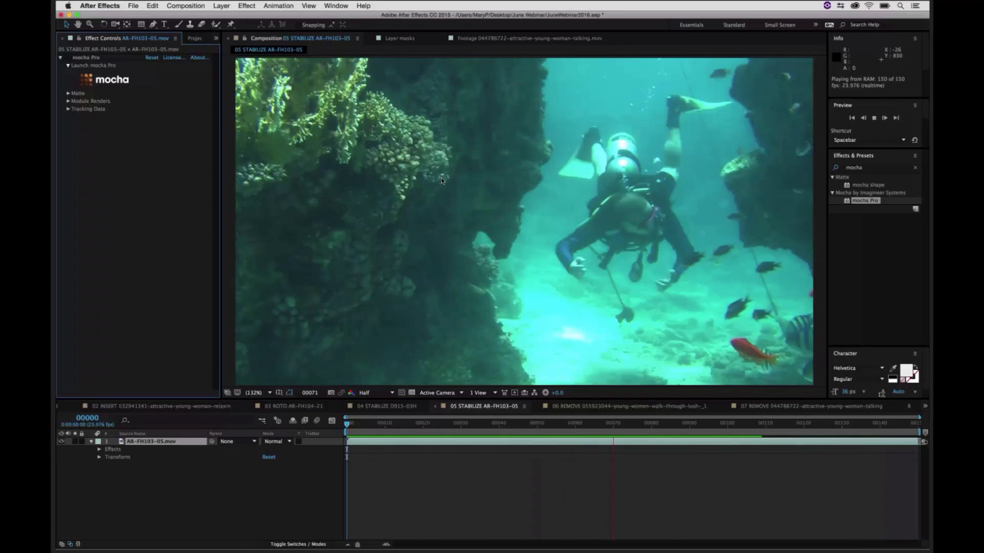
{"action": "key", "text": "space"}
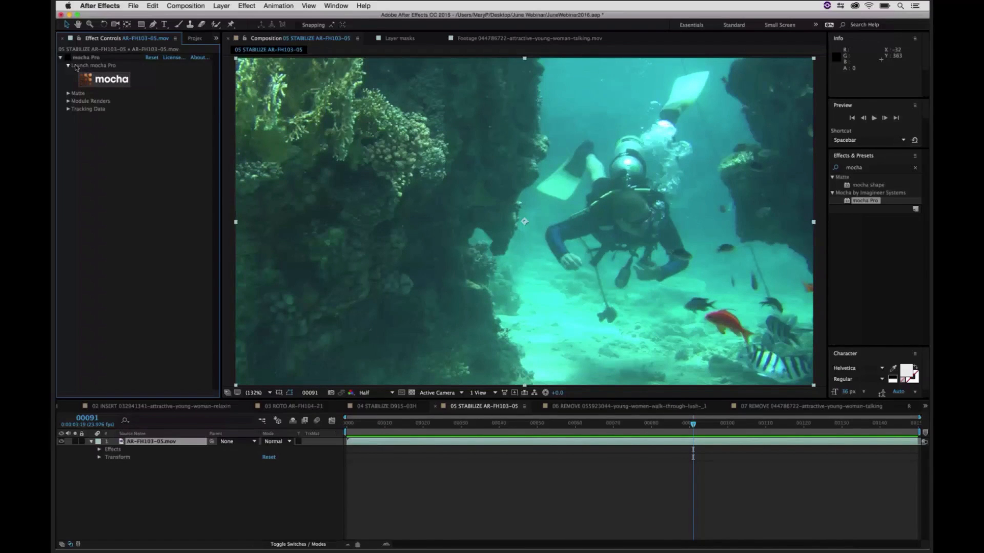
Step: Cancel the proxy-resolution launch, set the preview resolution to Full and launch mocha Pro for the diver shot
{"action": "left_click", "coordinate": [104, 79]}
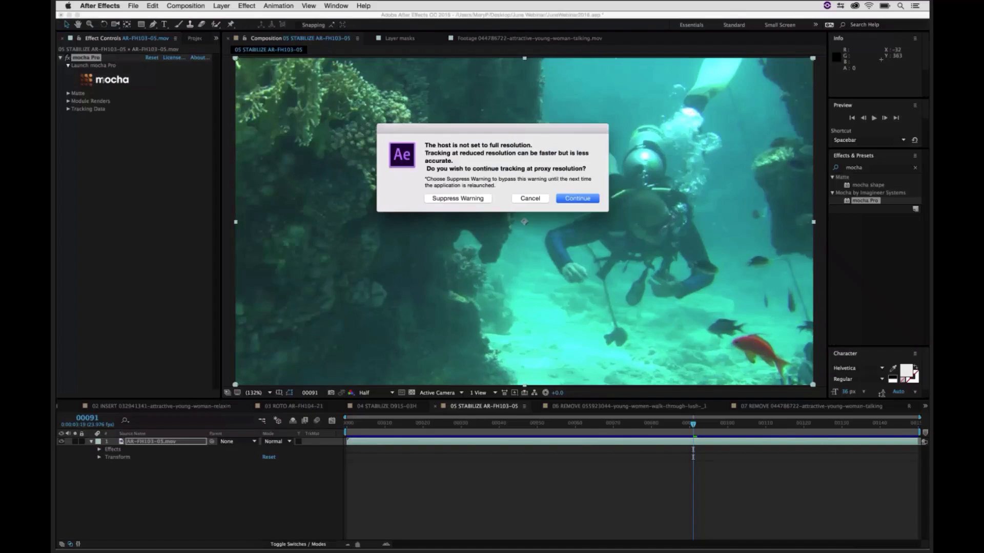
{"action": "key", "text": "Escape"}
{"action": "left_click", "coordinate": [374, 415]}
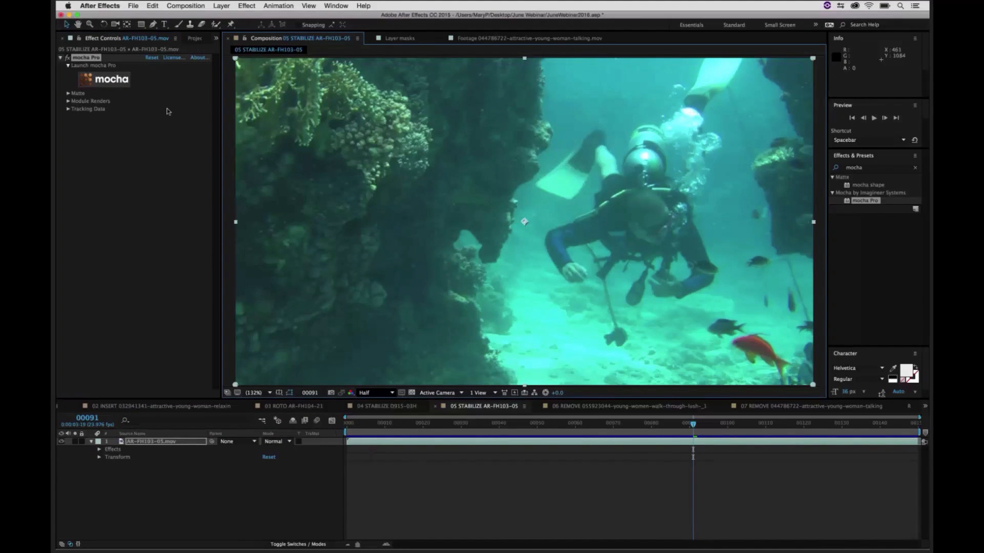
{"action": "left_click", "coordinate": [128, 81]}
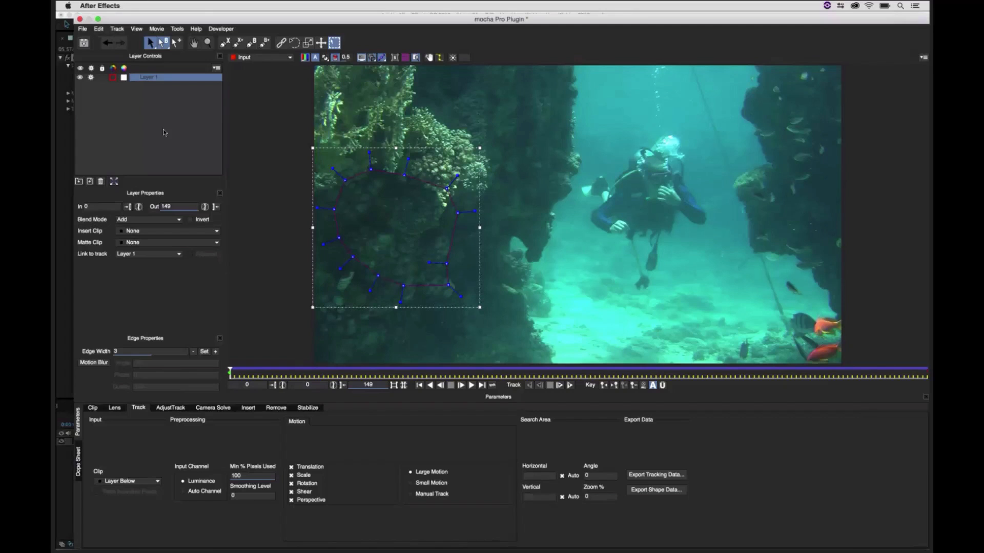
Step: Show the planar surface and grid on Layer 1, scrub the clip to check the rock track, and hide them at the first frame
{"action": "left_click", "coordinate": [395, 57]}
{"action": "left_click", "coordinate": [405, 57]}
{"action": "left_click_drag", "start_coordinate": [231, 370], "coordinate": [797, 387]}
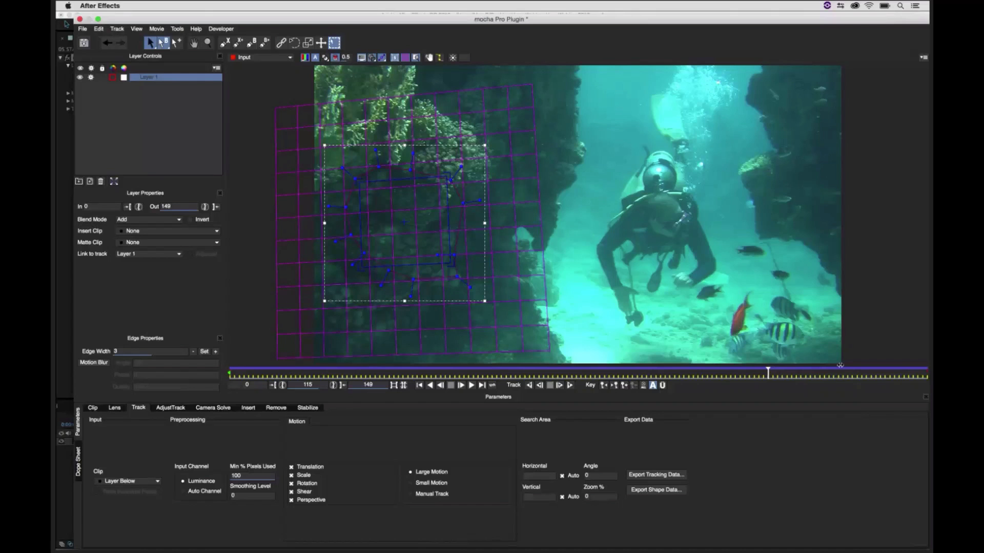
{"action": "left_click_drag", "start_coordinate": [841, 365], "coordinate": [515, 362]}
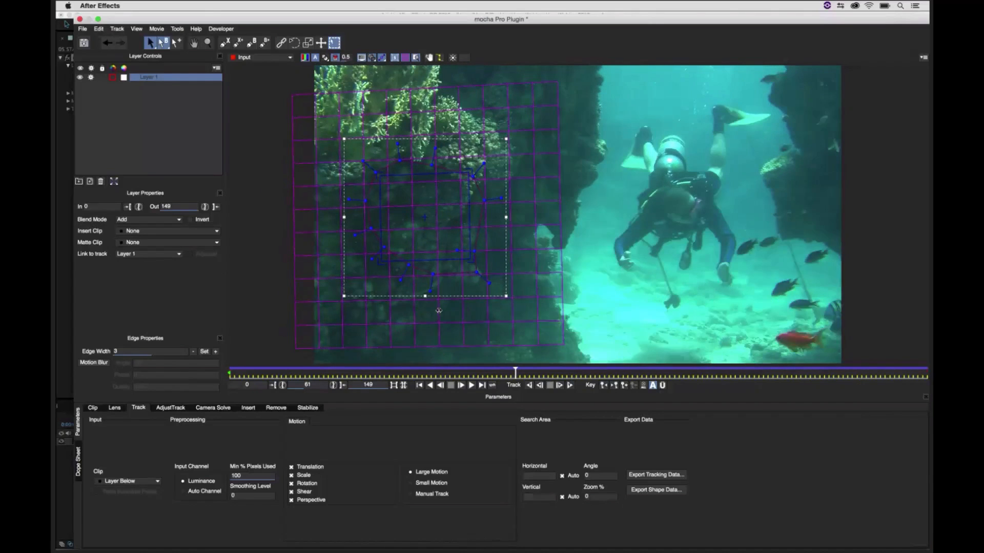
{"action": "left_click_drag", "start_coordinate": [439, 310], "coordinate": [180, 296]}
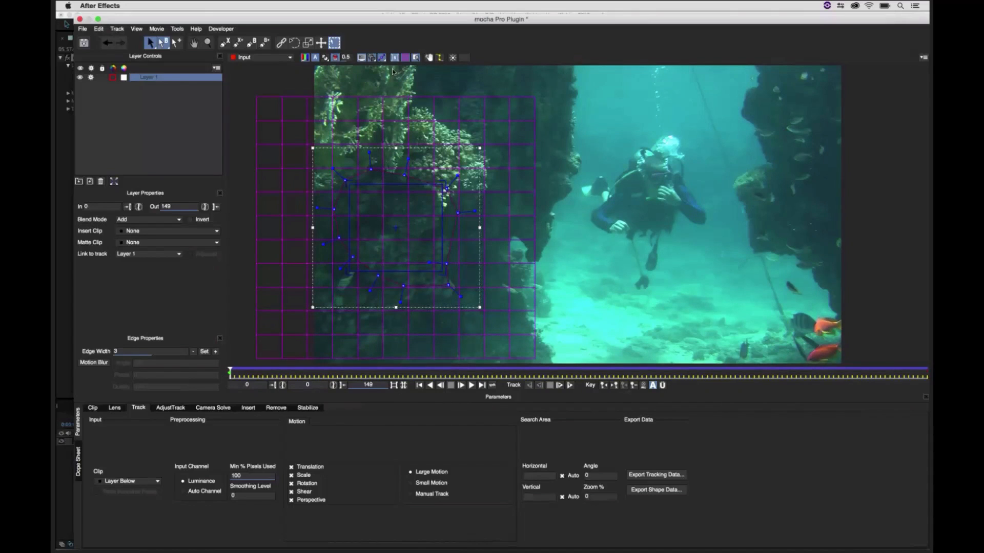
{"action": "left_click", "coordinate": [395, 58]}
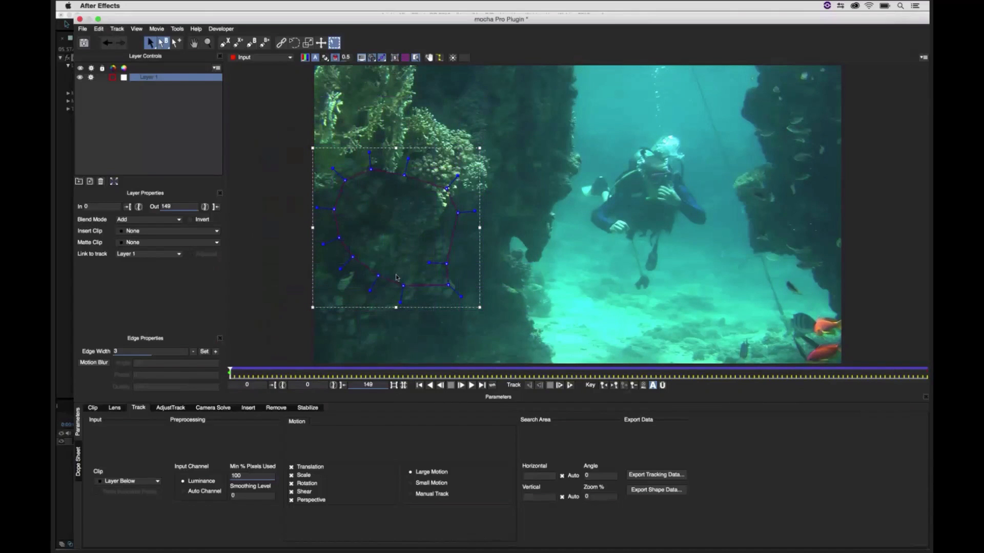
Step: Scrub through the diver clip to inspect the tracked rock shape and return to the first frame
{"action": "left_click_drag", "start_coordinate": [231, 371], "coordinate": [579, 337]}
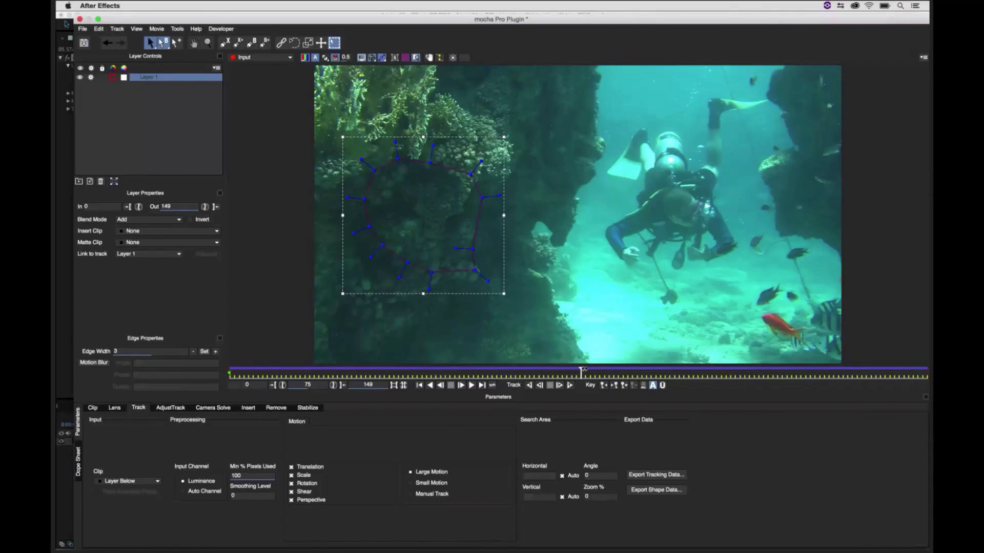
{"action": "left_click_drag", "start_coordinate": [584, 369], "coordinate": [876, 370]}
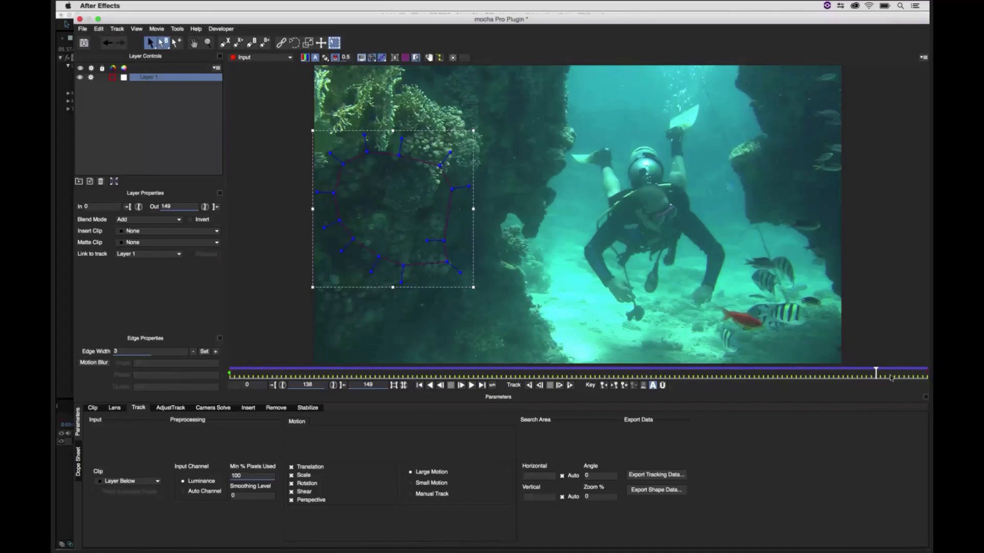
{"action": "left_click_drag", "start_coordinate": [762, 371], "coordinate": [229, 373]}
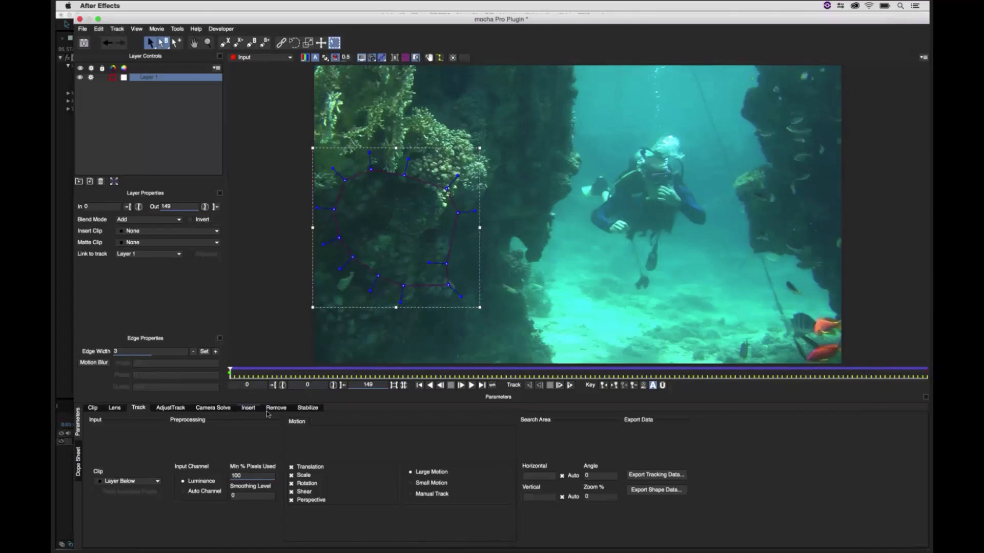
Step: Smooth All Motion in the Stabilize module, hide the layer overlays and play back the result before returning to the first frame
{"action": "left_click", "coordinate": [308, 408]}
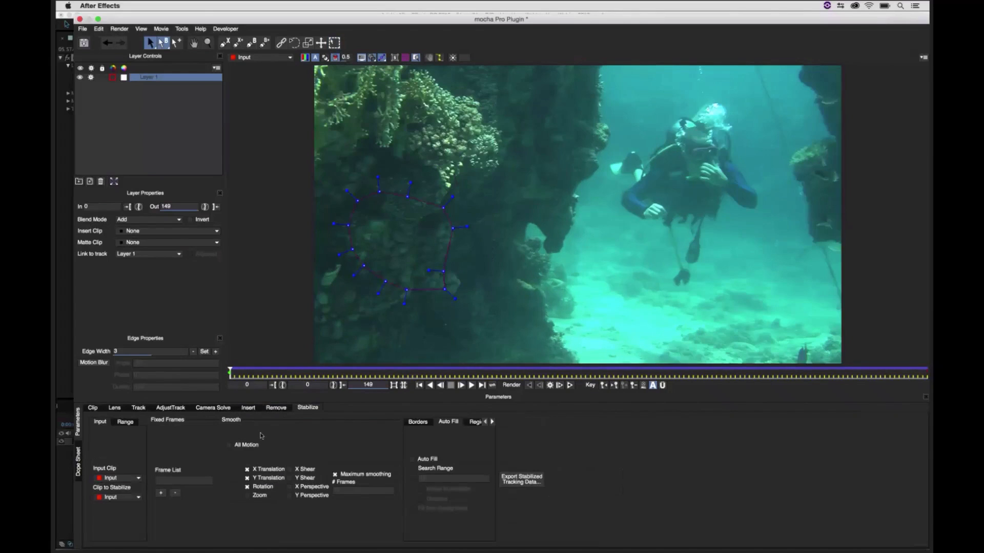
{"action": "left_click", "coordinate": [229, 445]}
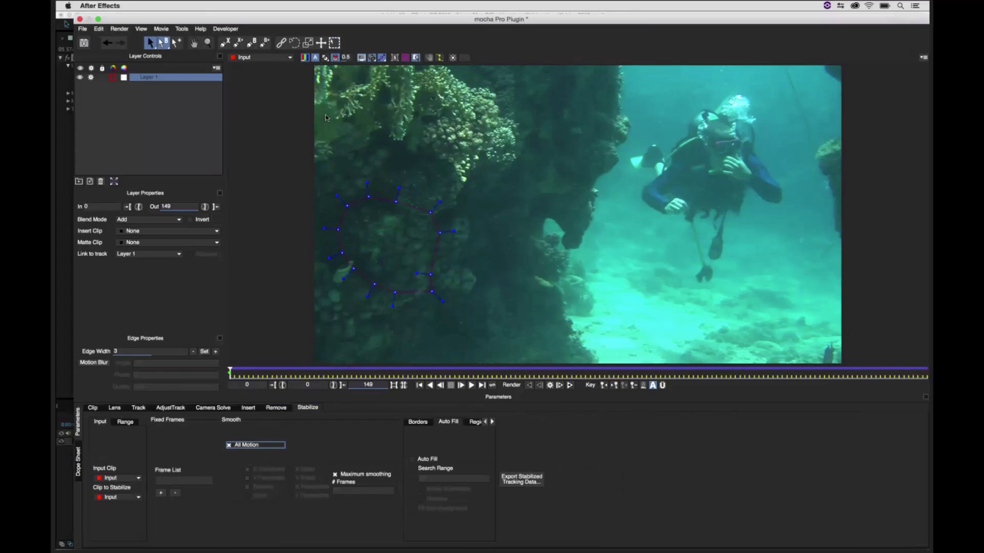
{"action": "left_click", "coordinate": [362, 58]}
{"action": "key", "text": "space"}
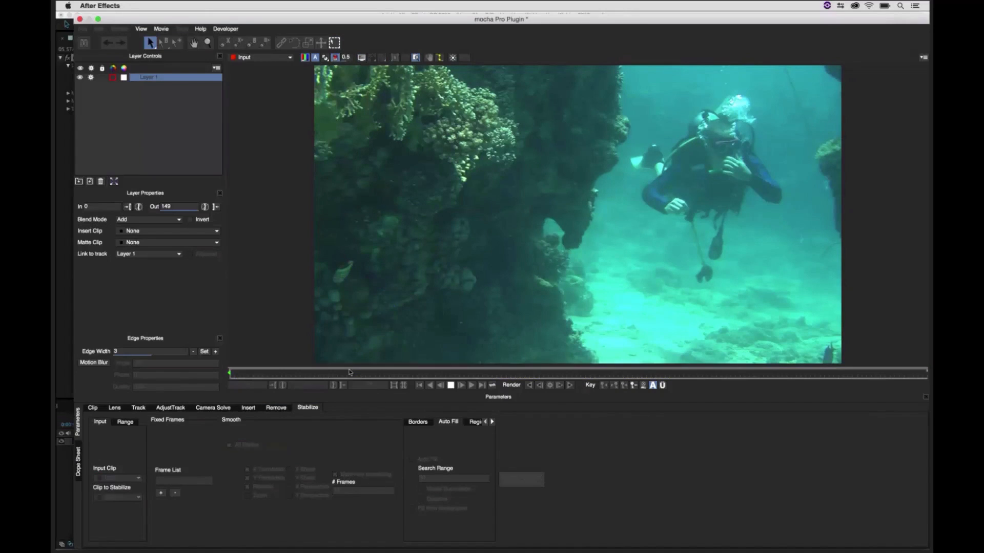
{"action": "key", "text": "space"}
{"action": "key", "text": "space"}
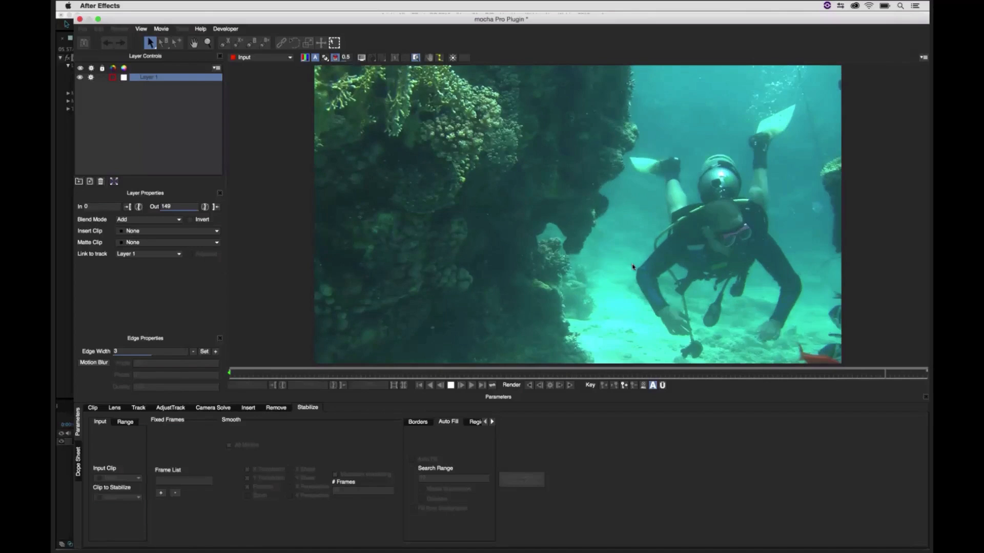
{"action": "left_click_drag", "start_coordinate": [807, 373], "coordinate": [800, 372]}
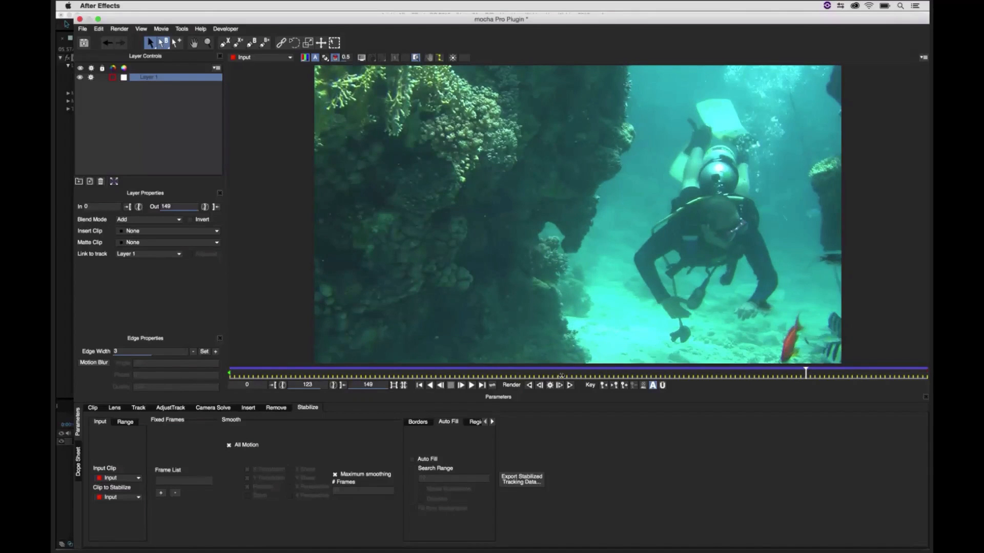
{"action": "left_click_drag", "start_coordinate": [561, 375], "coordinate": [214, 371]}
Step: Turn off All Motion, add Zoom to the smoothed motions, replace maximum smoothing with 8 frames and preview the shot
{"action": "left_click", "coordinate": [229, 446]}
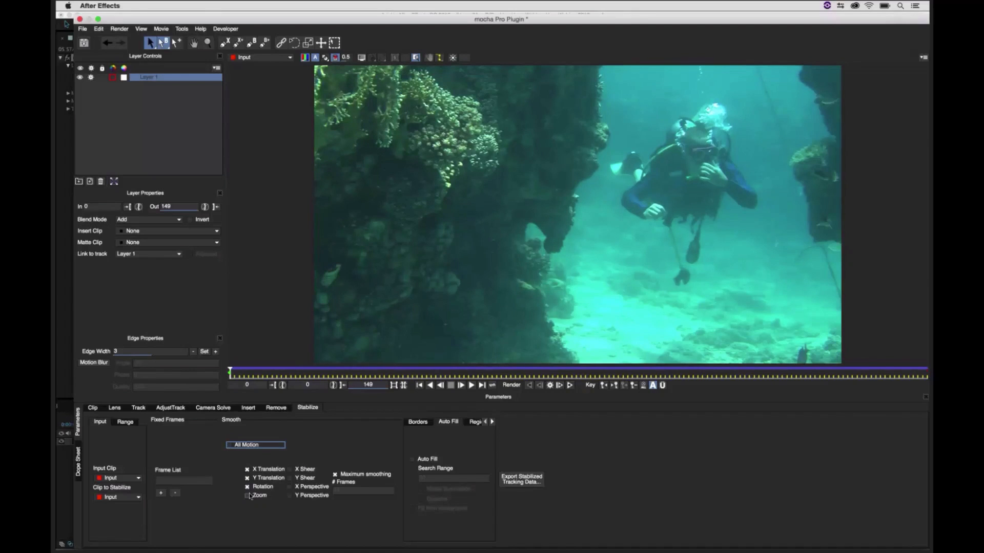
{"action": "left_click", "coordinate": [247, 496]}
{"action": "key", "text": "space"}
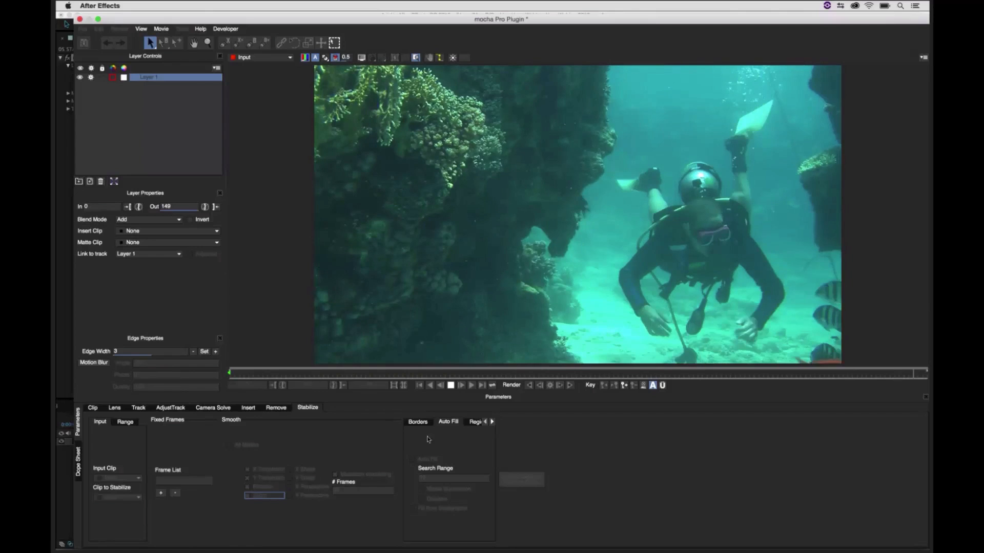
{"action": "double_click", "coordinate": [336, 489]}
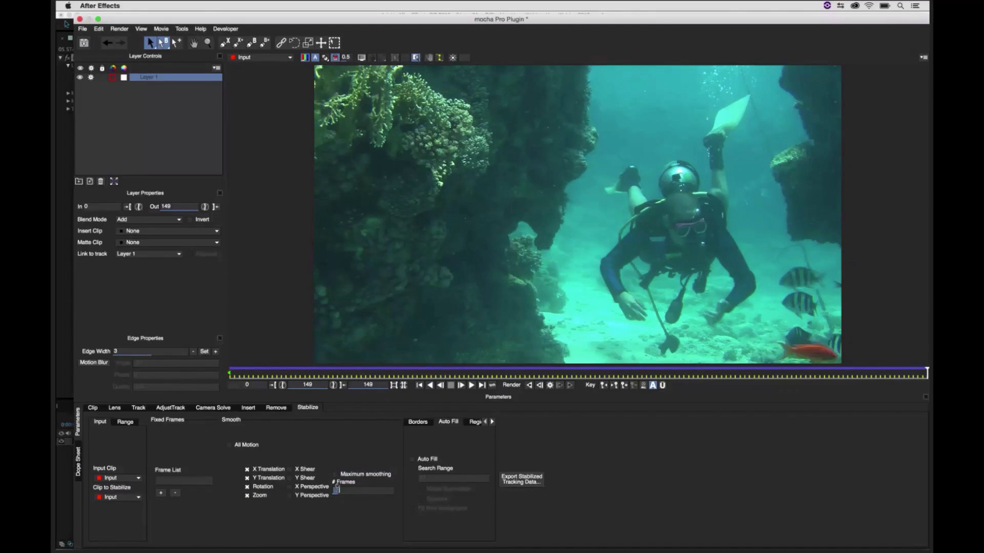
{"action": "type", "text": "8"}
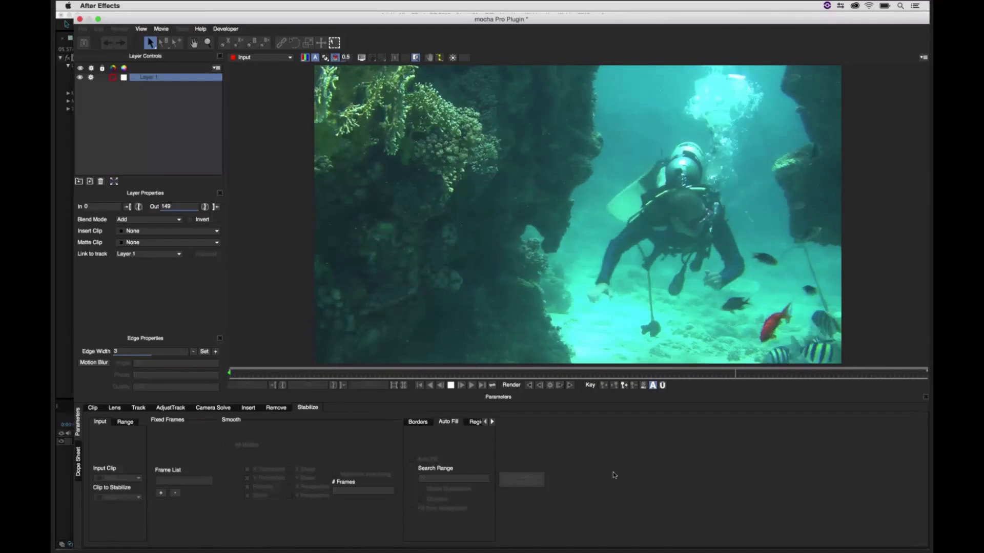
Step: Close the mocha Pro project and expand the Module Renders settings on AR-FH103-05.mov
{"action": "left_click", "coordinate": [79, 20]}
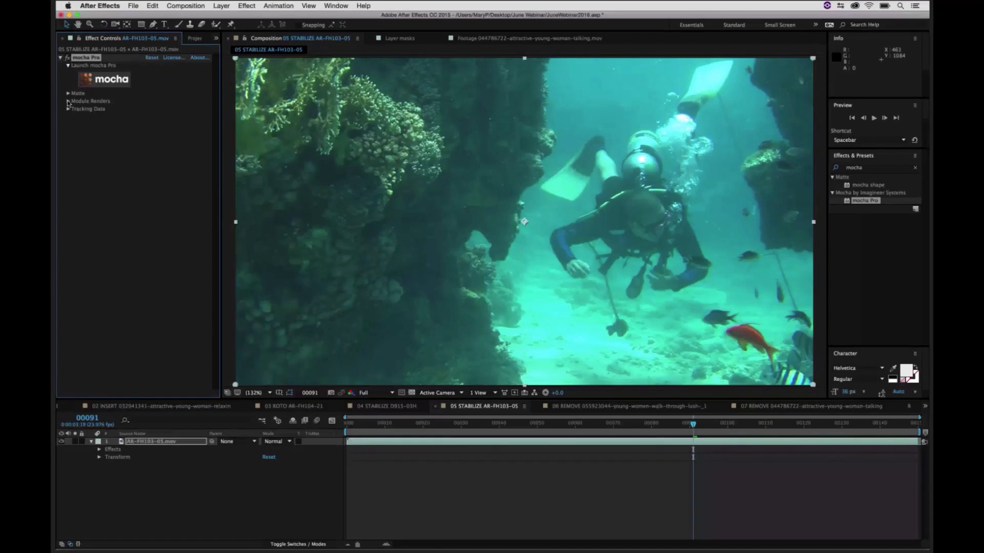
{"action": "left_click", "coordinate": [68, 101]}
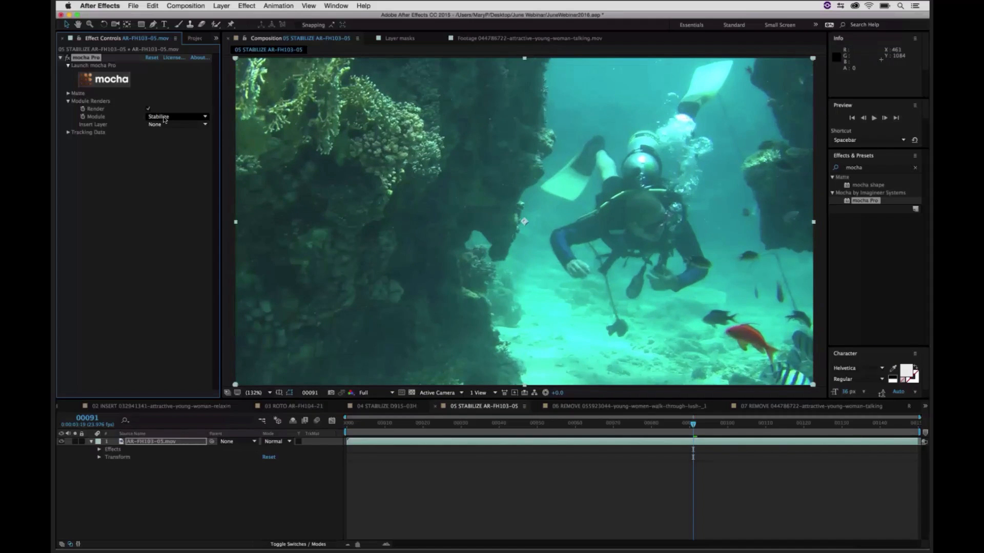
Step: Return to the first frame, set the preview resolution to Quarter and play back the stabilized diver shot
{"action": "left_click", "coordinate": [377, 423]}
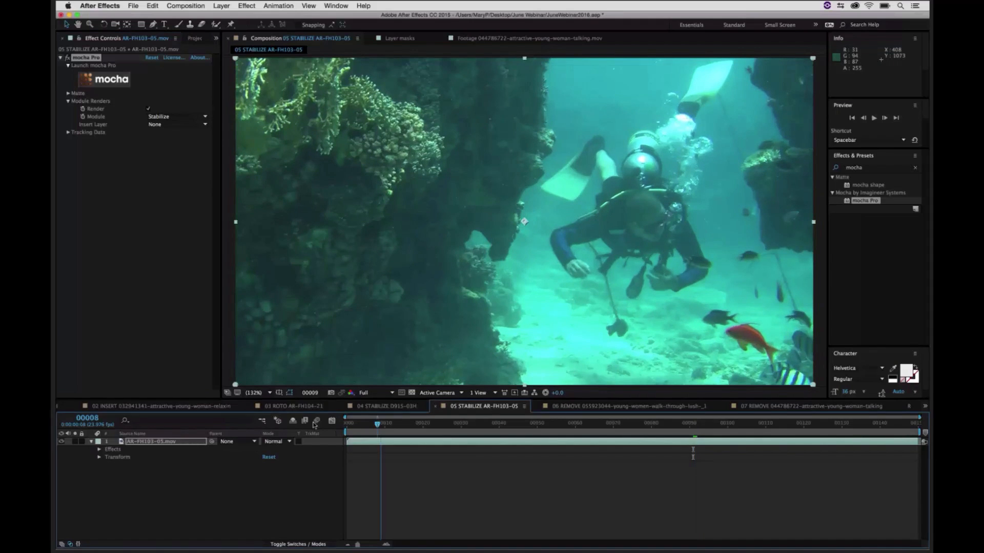
{"action": "left_click_drag", "start_coordinate": [314, 425], "coordinate": [311, 425]}
{"action": "left_click", "coordinate": [382, 393]}
{"action": "left_click", "coordinate": [395, 471]}
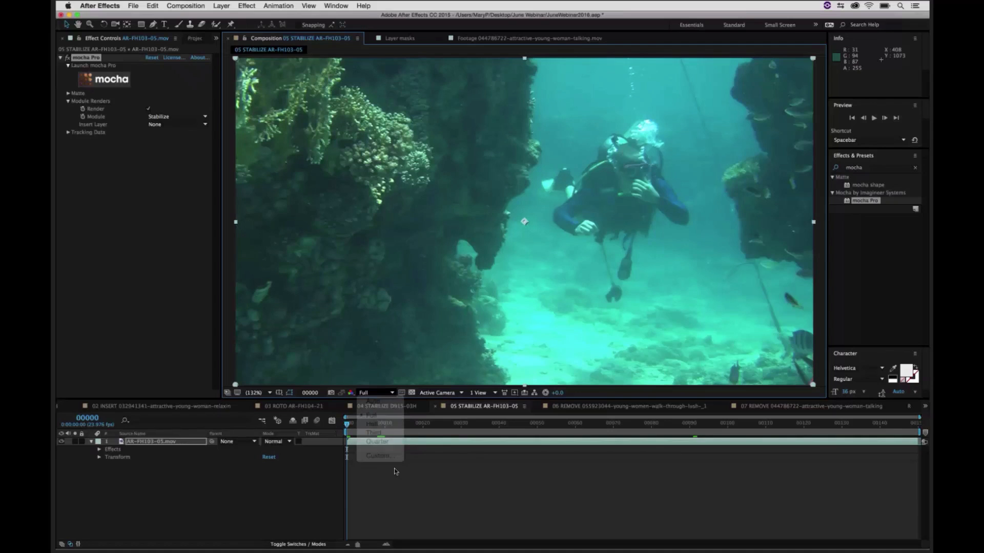
{"action": "key", "text": "space"}
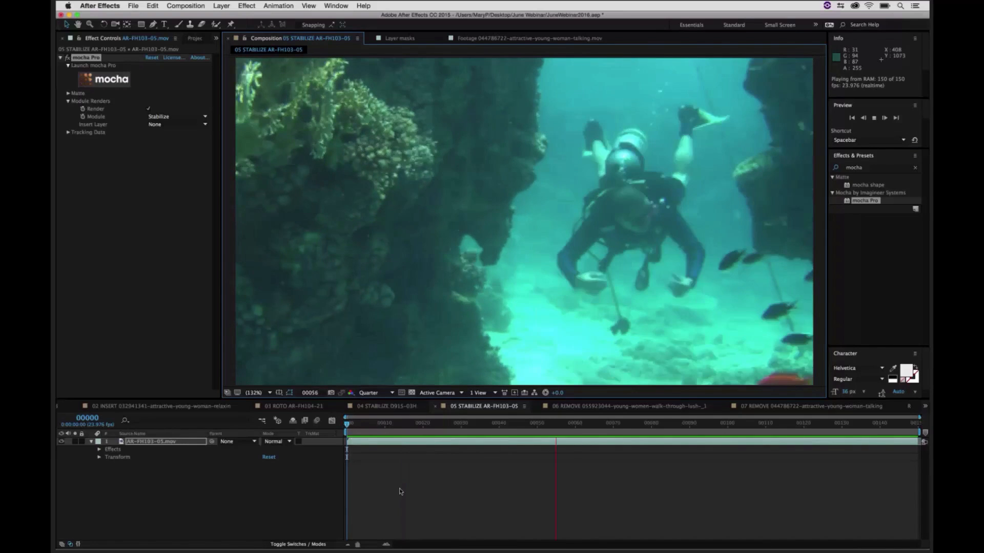
{"action": "left_click", "coordinate": [222, 5]}
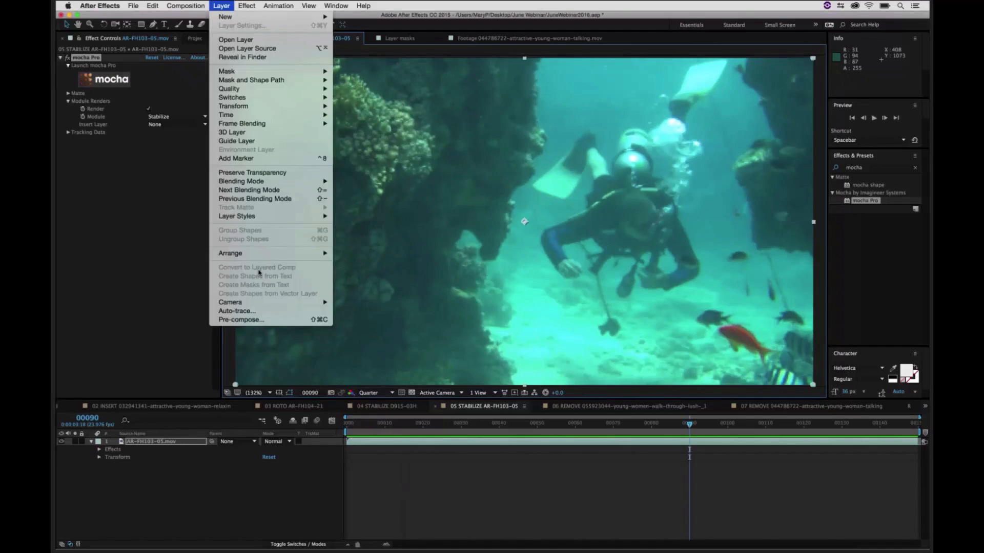
{"action": "left_click", "coordinate": [169, 444]}
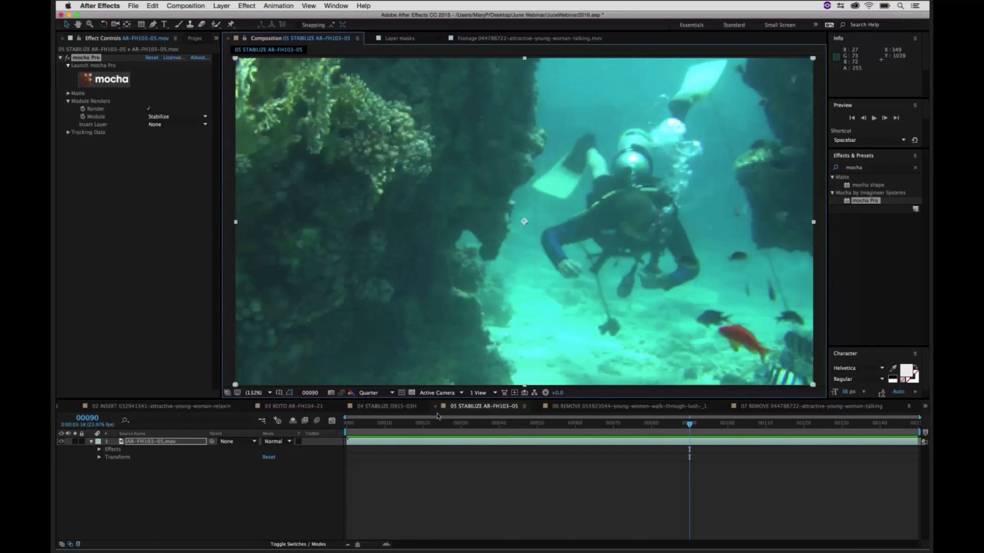
Step: Open the 06 REMOVE composition, return to its first frame and select the footage layer
{"action": "left_click", "coordinate": [587, 406]}
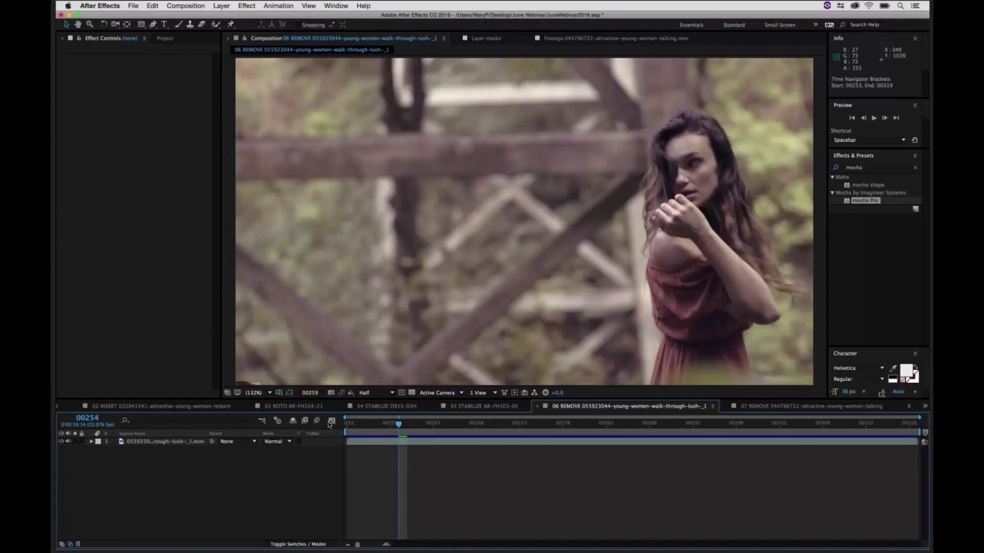
{"action": "key", "text": "Home"}
{"action": "left_click", "coordinate": [152, 443]}
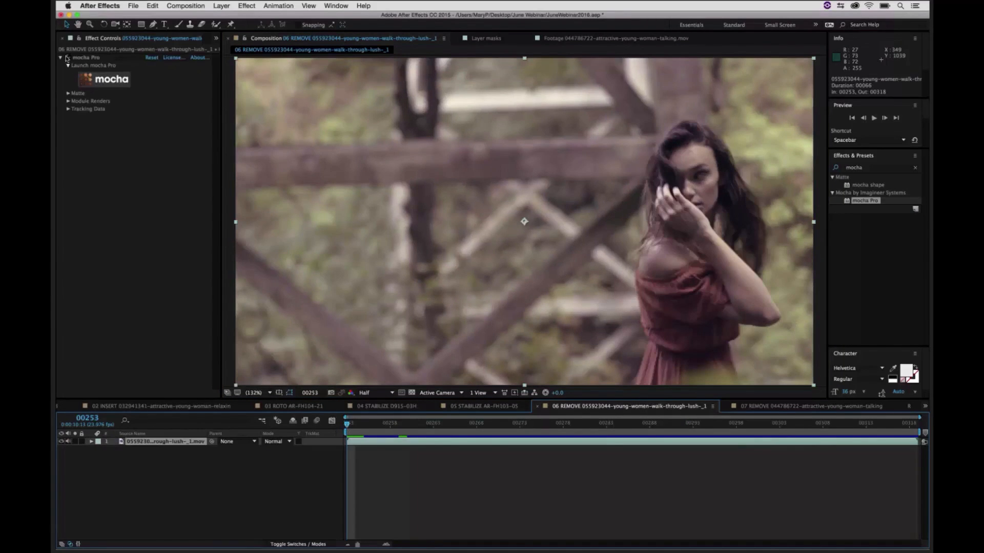
Step: Turn off the mocha Pro effect on the 06 REMOVE footage and play back the original shot
{"action": "left_click", "coordinate": [67, 58]}
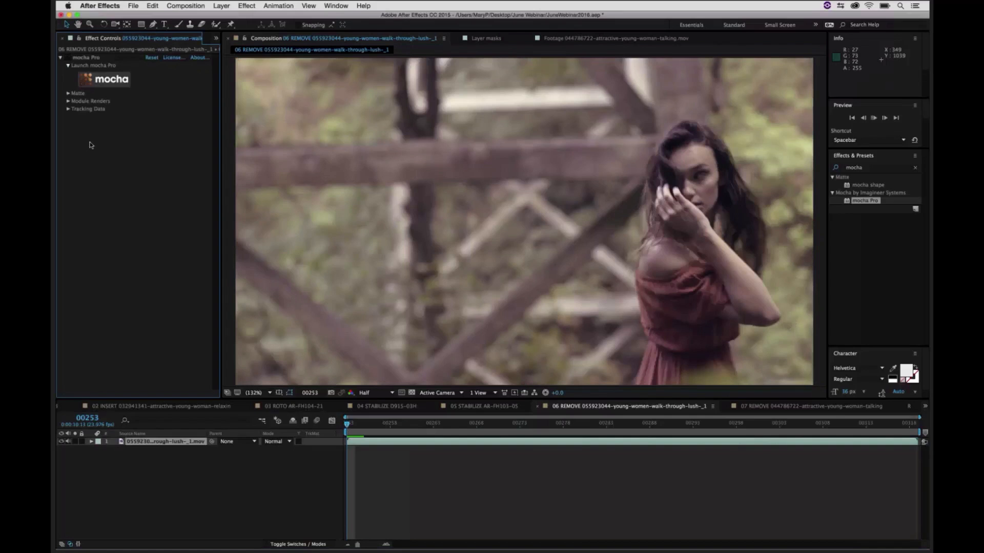
{"action": "key", "text": "space"}
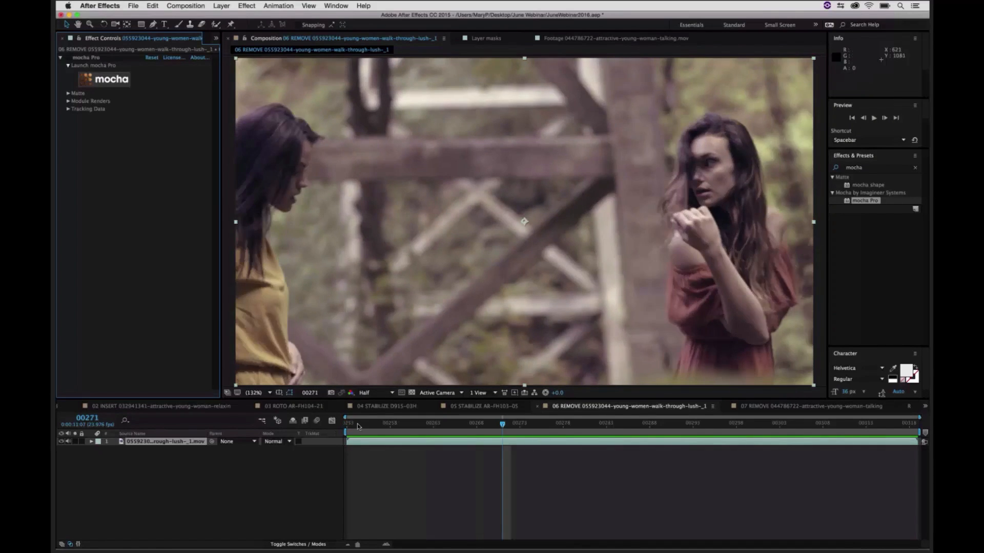
{"action": "key", "text": "space"}
Step: Turn the mocha Pro effect back on and play back the 06 REMOVE shot for comparison
{"action": "left_click", "coordinate": [96, 76]}
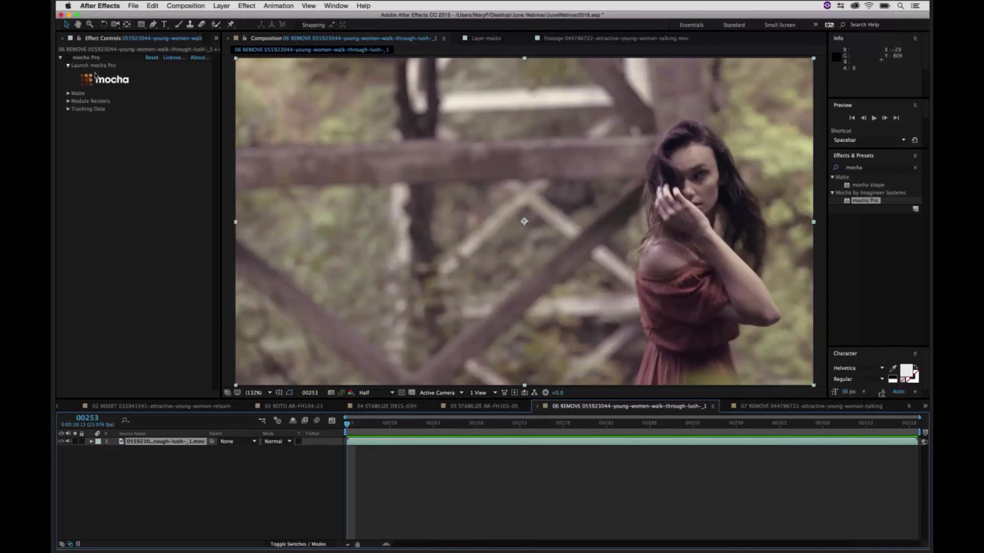
{"action": "left_click", "coordinate": [95, 76]}
{"action": "left_click", "coordinate": [67, 57]}
{"action": "key", "text": "space"}
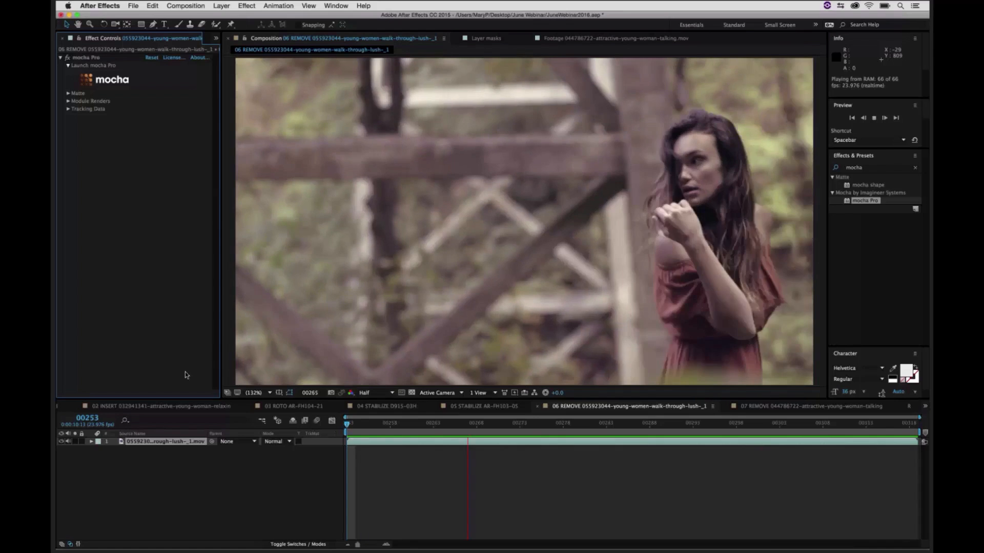
{"action": "key", "text": "space"}
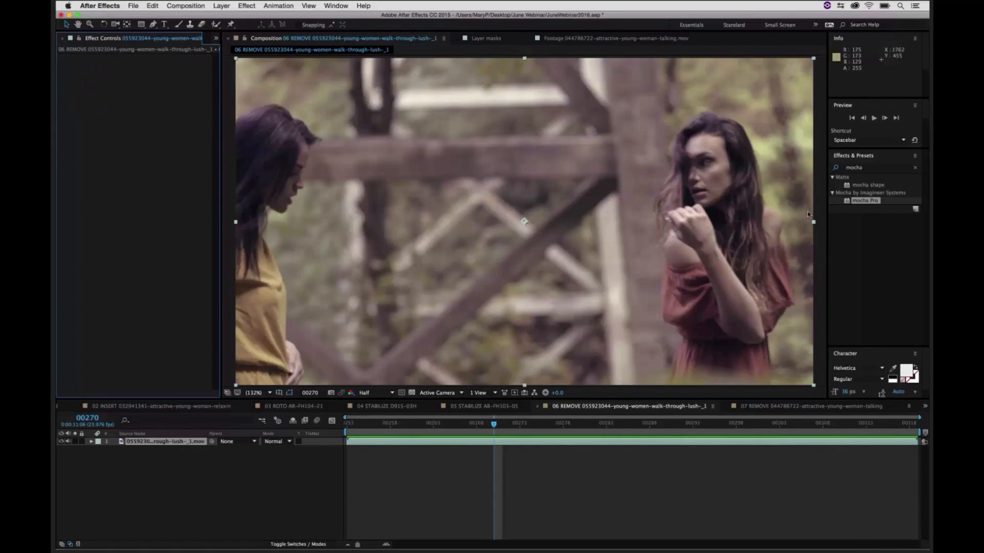
Step: Apply the mocha Pro effect to the 06 REMOVE footage layer and launch its plugin window with the preview resolution set to Full
{"action": "left_click_drag", "start_coordinate": [865, 200], "coordinate": [149, 446]}
{"action": "left_click", "coordinate": [113, 80]}
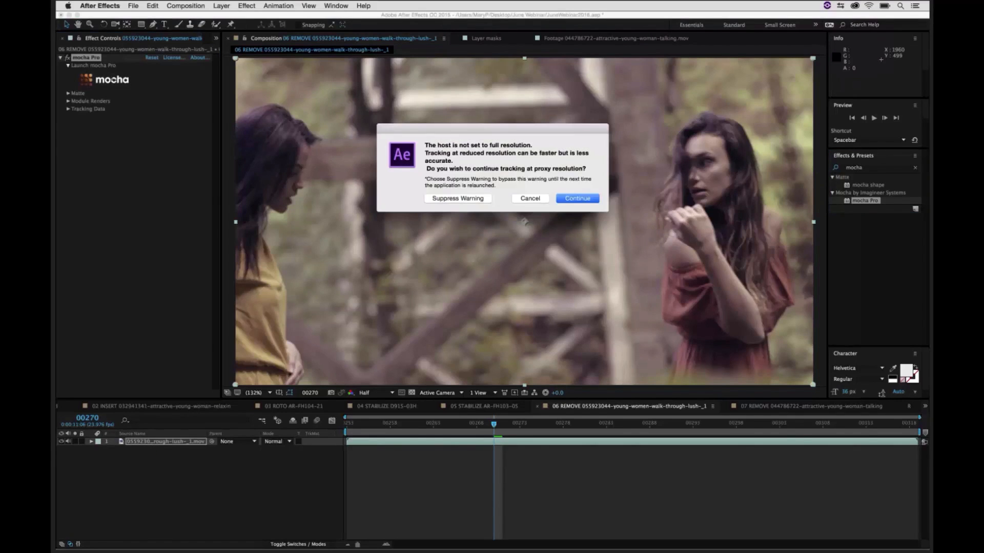
{"action": "left_click", "coordinate": [530, 198]}
{"action": "left_click", "coordinate": [377, 394]}
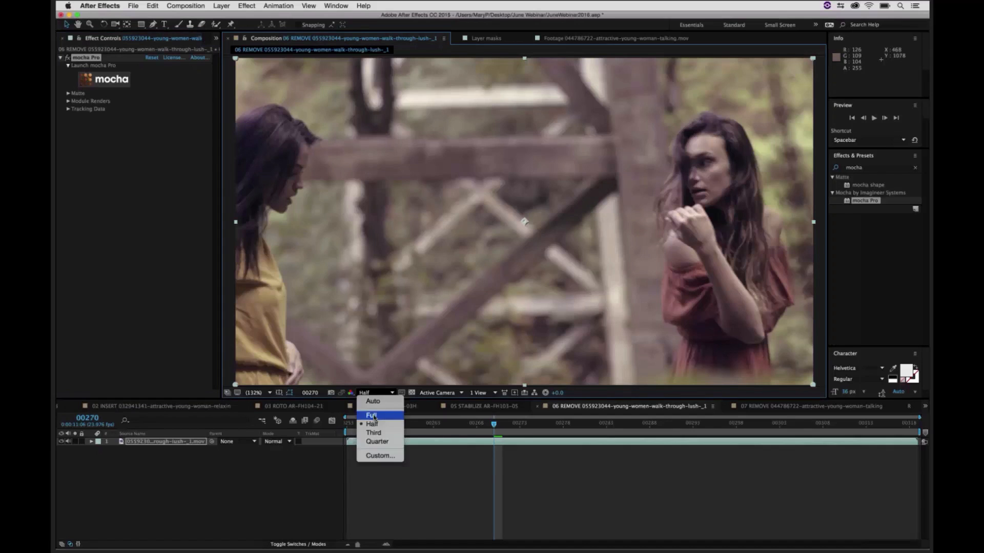
{"action": "left_click", "coordinate": [376, 415]}
{"action": "left_click", "coordinate": [119, 86]}
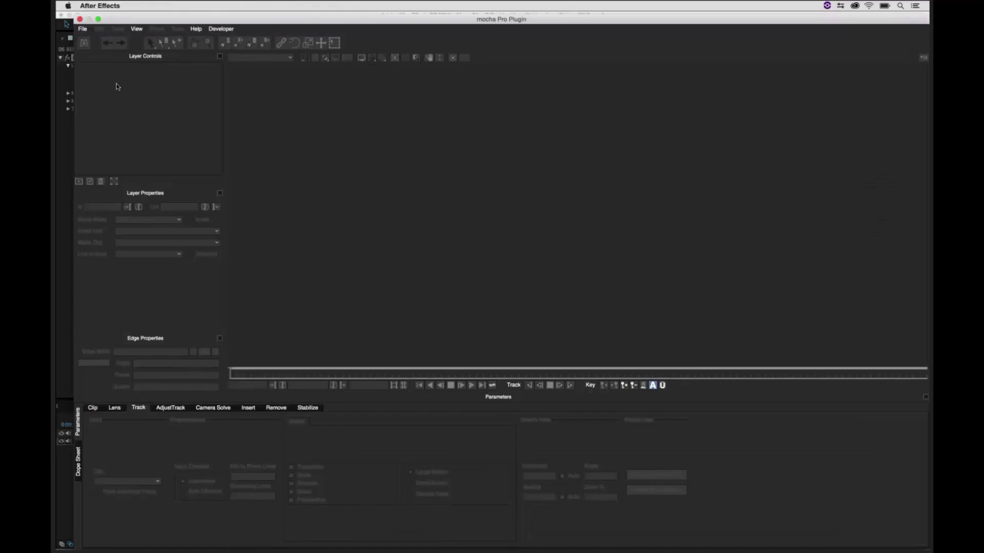
Step: On the last frame, frame 65, draw a closed, loose X-spline around the woman in the yellow top, extending below the image edge
{"action": "left_click_drag", "start_coordinate": [244, 374], "coordinate": [928, 382]}
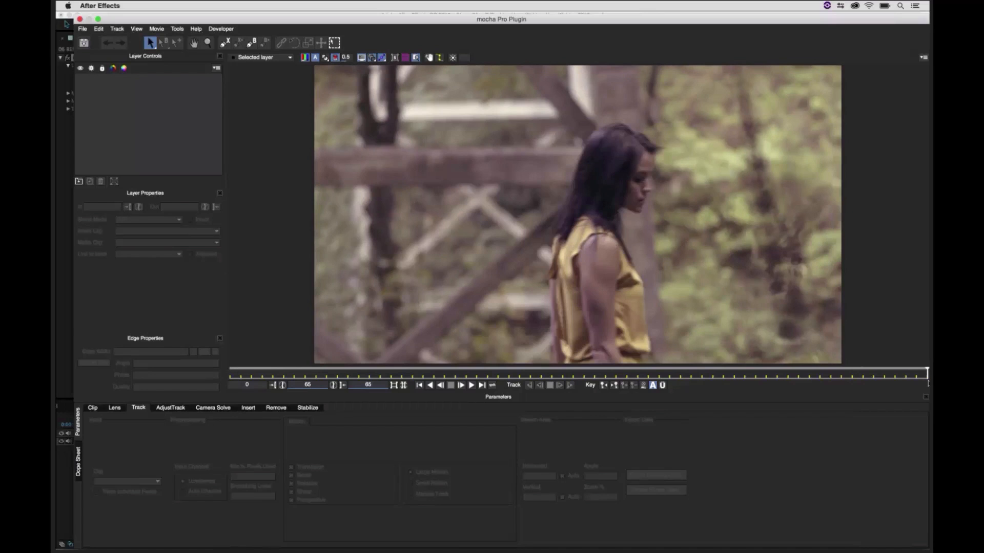
{"action": "left_click", "coordinate": [207, 42]}
{"action": "scroll", "coordinate": [468, 169], "scroll_direction": "down", "scroll_amount": 2}
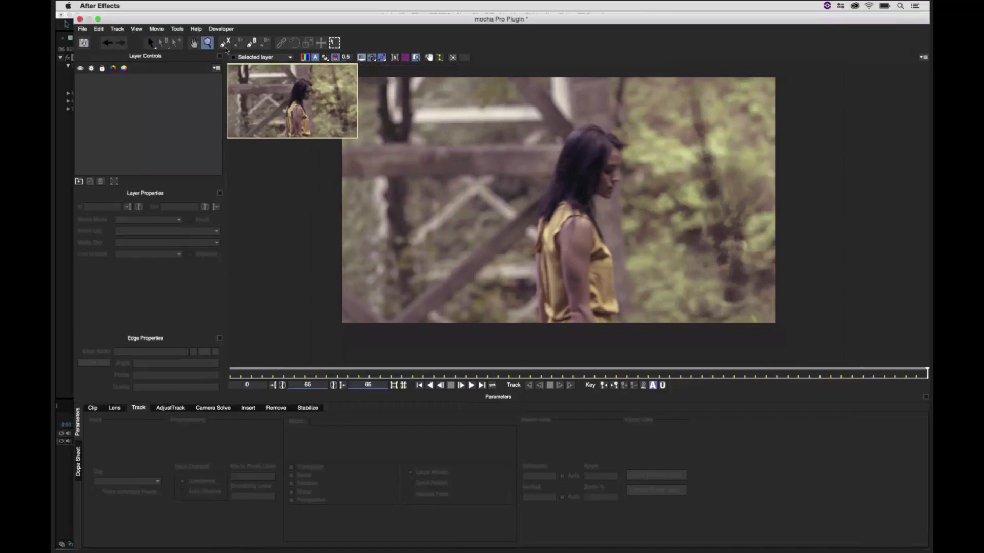
{"action": "left_click", "coordinate": [224, 43]}
{"action": "left_click", "coordinate": [549, 133]}
{"action": "left_click", "coordinate": [570, 117]}
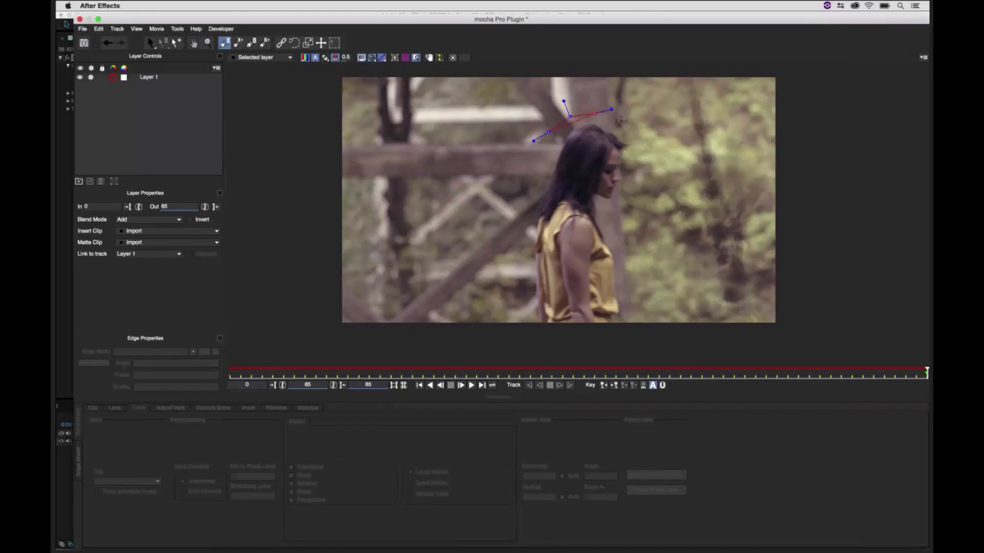
{"action": "left_click", "coordinate": [596, 113]}
{"action": "left_click", "coordinate": [621, 122]}
{"action": "left_click", "coordinate": [632, 147]}
{"action": "left_click", "coordinate": [633, 171]}
{"action": "left_click", "coordinate": [620, 202]}
{"action": "left_click", "coordinate": [615, 230]}
{"action": "left_click", "coordinate": [649, 313]}
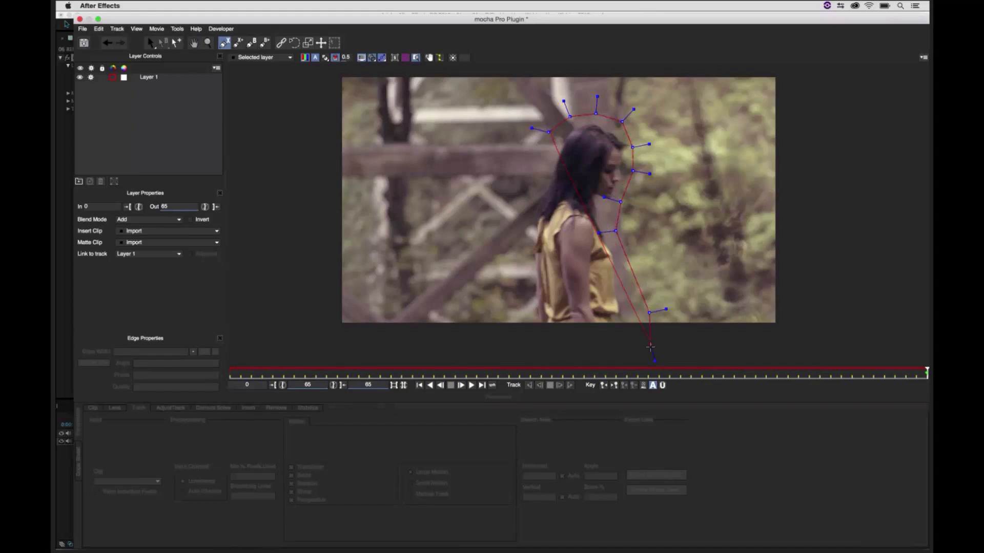
{"action": "left_click", "coordinate": [650, 348]}
{"action": "left_click", "coordinate": [541, 351]}
{"action": "left_click", "coordinate": [520, 346]}
{"action": "left_click", "coordinate": [514, 290]}
{"action": "left_click", "coordinate": [515, 224]}
{"action": "left_click", "coordinate": [522, 189]}
{"action": "right_click", "coordinate": [528, 174]}
Step: Track the yellow-top woman's shape backward to the first frame using Translation motion only
{"action": "left_click", "coordinate": [530, 385]}
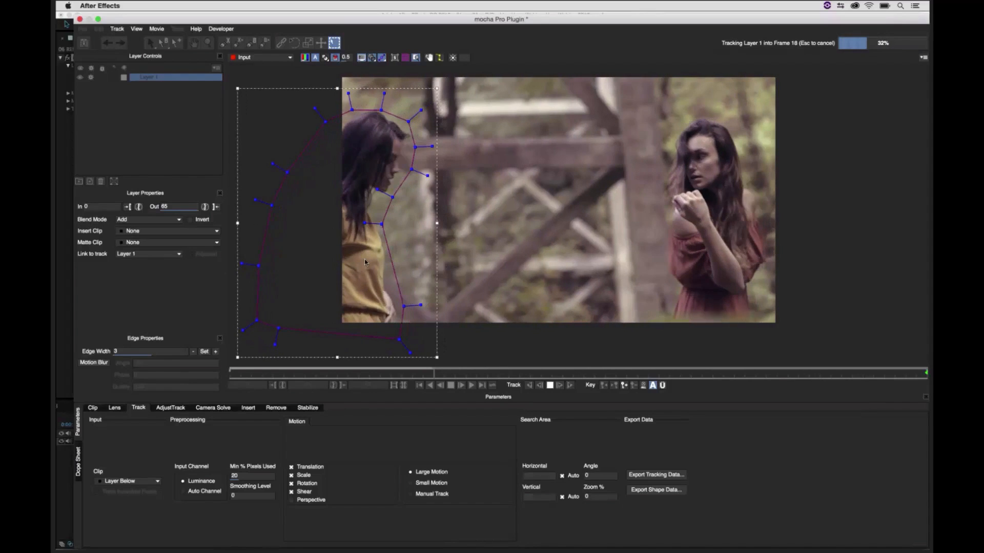
{"action": "key", "text": "Escape"}
{"action": "left_click", "coordinate": [292, 476]}
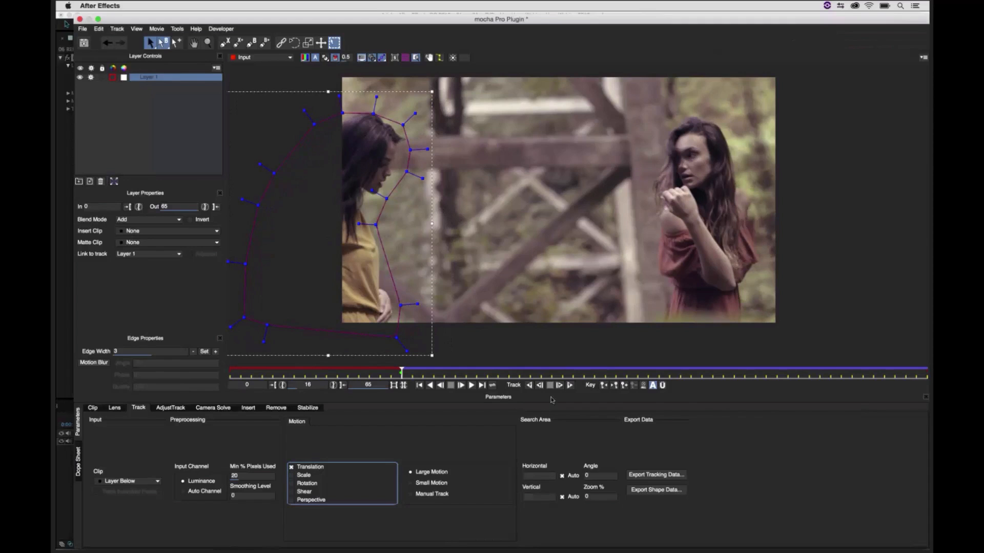
{"action": "left_click", "coordinate": [530, 385]}
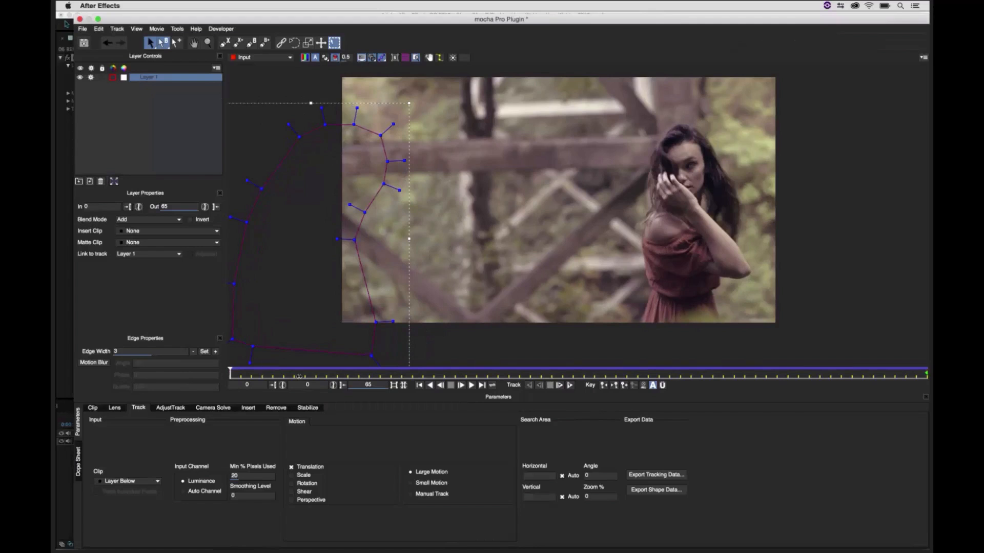
Step: Adjust the yellow-top woman's outline at frames 30, 38 and 15 so it encloses her completely
{"action": "left_click_drag", "start_coordinate": [298, 376], "coordinate": [547, 371]}
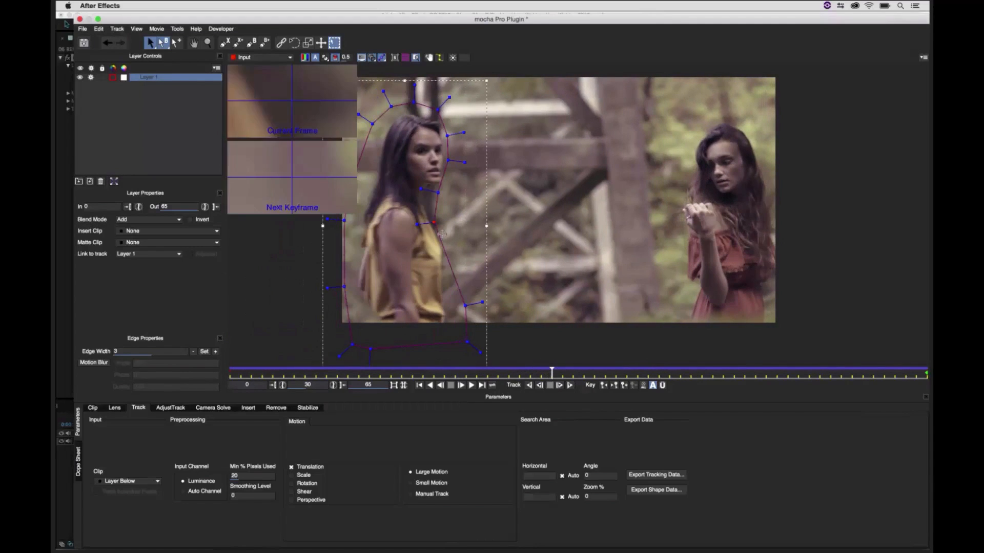
{"action": "left_click_drag", "start_coordinate": [434, 223], "coordinate": [447, 197]}
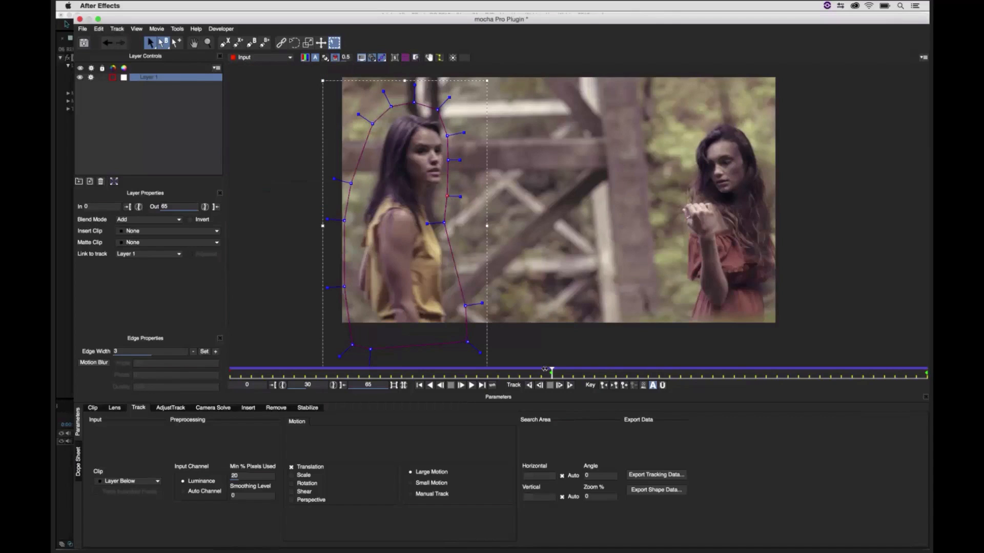
{"action": "left_click", "coordinate": [634, 375]}
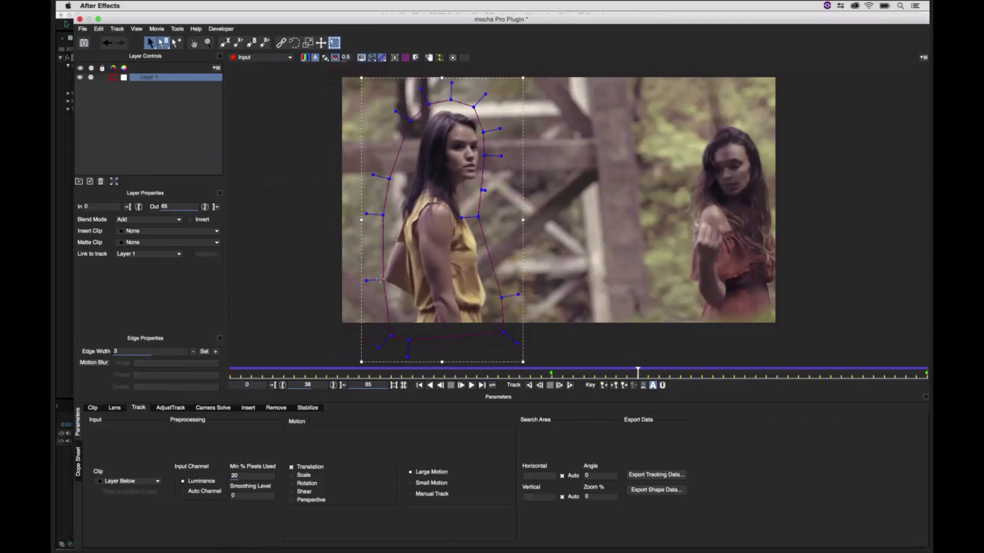
{"action": "left_click_drag", "start_coordinate": [381, 279], "coordinate": [367, 283]}
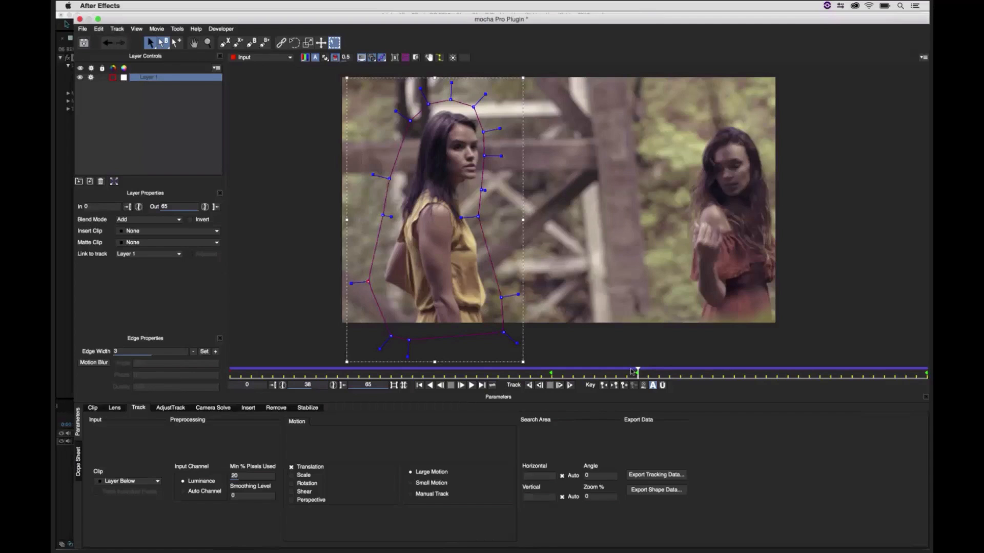
{"action": "left_click_drag", "start_coordinate": [630, 369], "coordinate": [382, 342]}
{"action": "left_click_drag", "start_coordinate": [423, 94], "coordinate": [409, 85]}
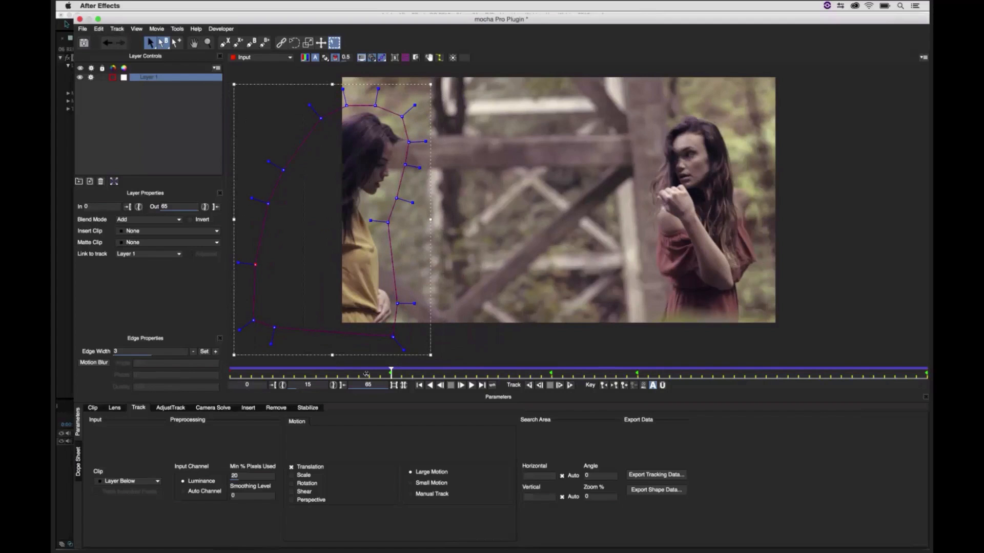
Step: Reposition the yellow-top woman's outline at frame 4 and widen its lower point to cover her hand
{"action": "left_click_drag", "start_coordinate": [366, 374], "coordinate": [269, 360]}
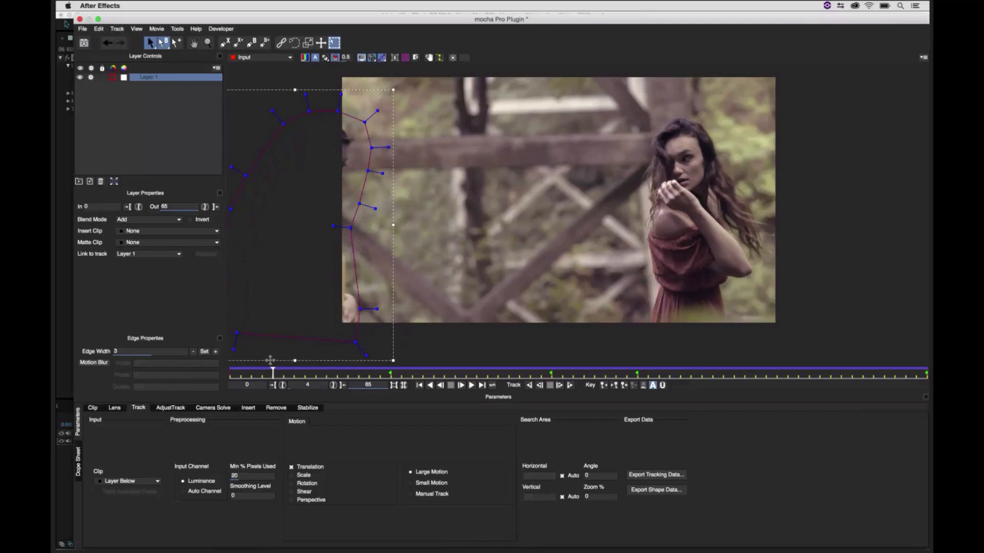
{"action": "left_click_drag", "start_coordinate": [360, 309], "coordinate": [366, 309]}
{"action": "left_click_drag", "start_coordinate": [393, 166], "coordinate": [388, 168]}
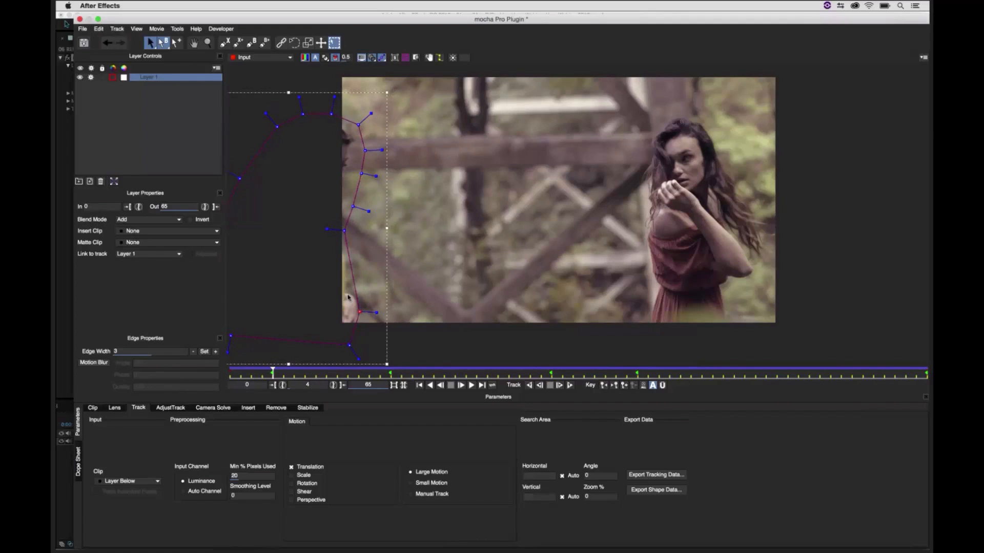
{"action": "left_click_drag", "start_coordinate": [360, 311], "coordinate": [370, 311]}
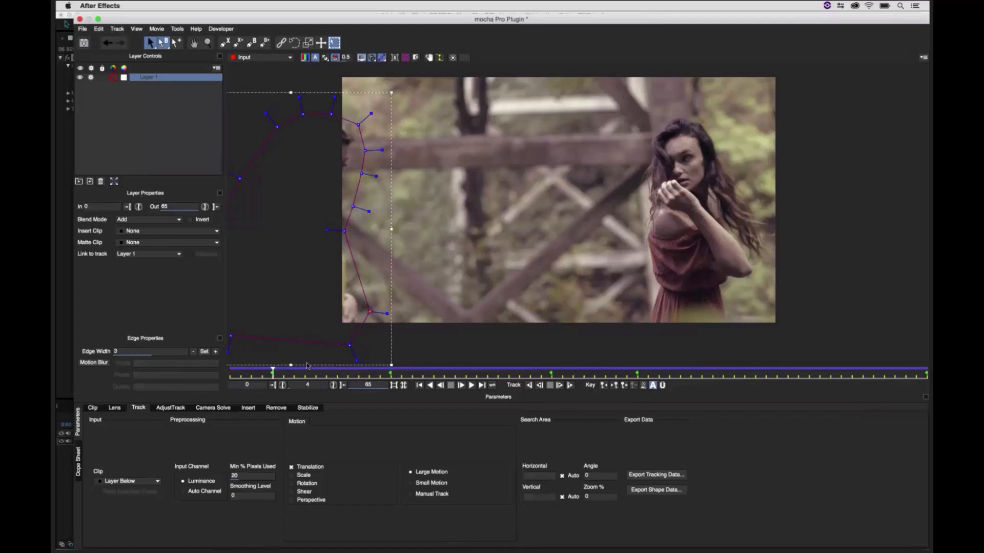
Step: Shift the yellow-top woman's outline outward at frame 2 and move it completely out of the image at frame 1
{"action": "left_click_drag", "start_coordinate": [272, 371], "coordinate": [251, 372]}
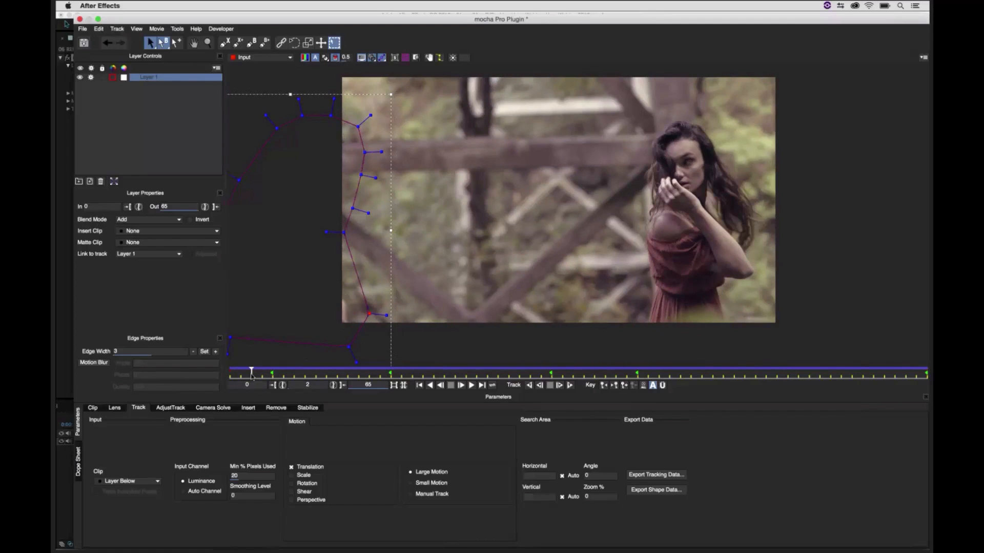
{"action": "left_click_drag", "start_coordinate": [391, 285], "coordinate": [379, 285]}
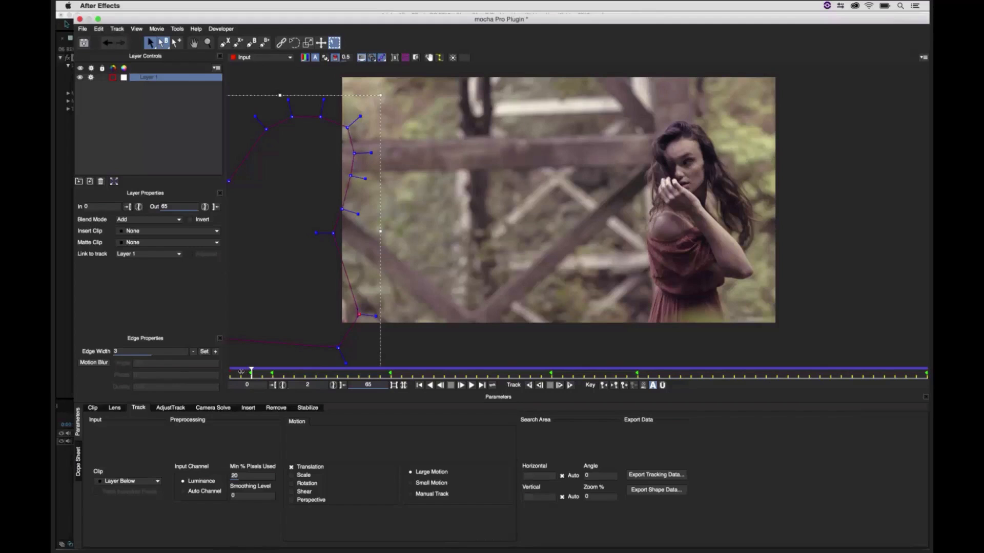
{"action": "left_click", "coordinate": [441, 386]}
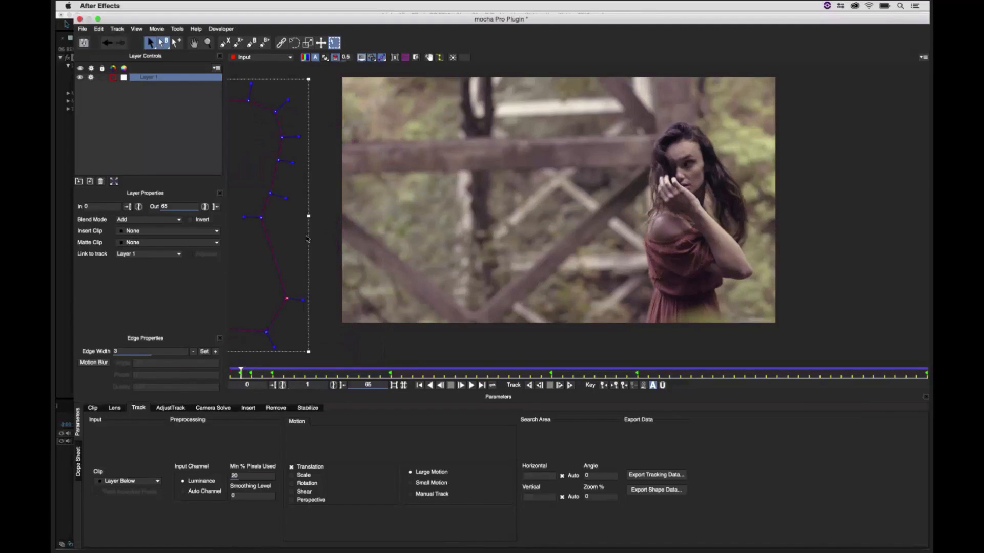
{"action": "left_click", "coordinate": [247, 374]}
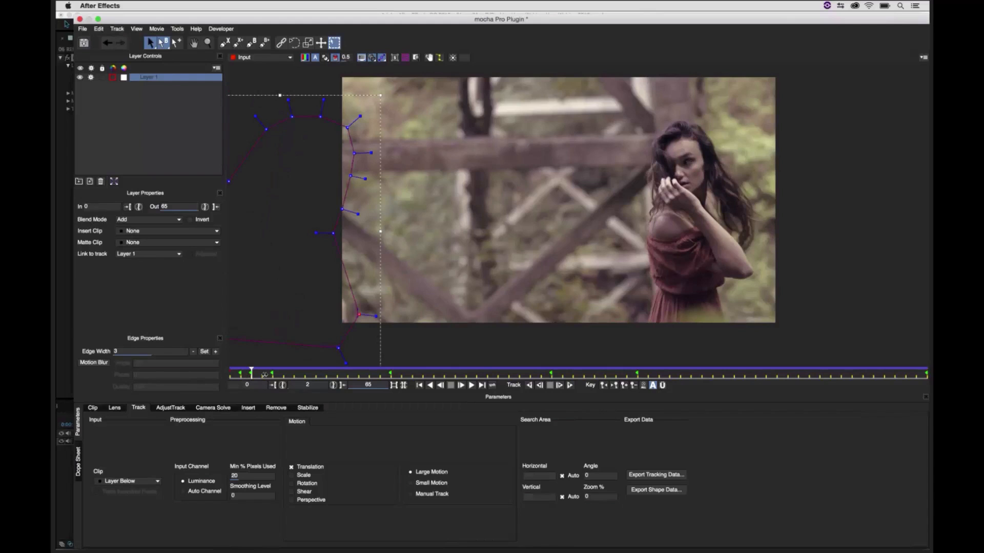
Step: At frame 34, draw a second closed X-spline loosely around the woman in the red dress, extending past the image edges
{"action": "left_click_drag", "start_coordinate": [265, 375], "coordinate": [595, 363]}
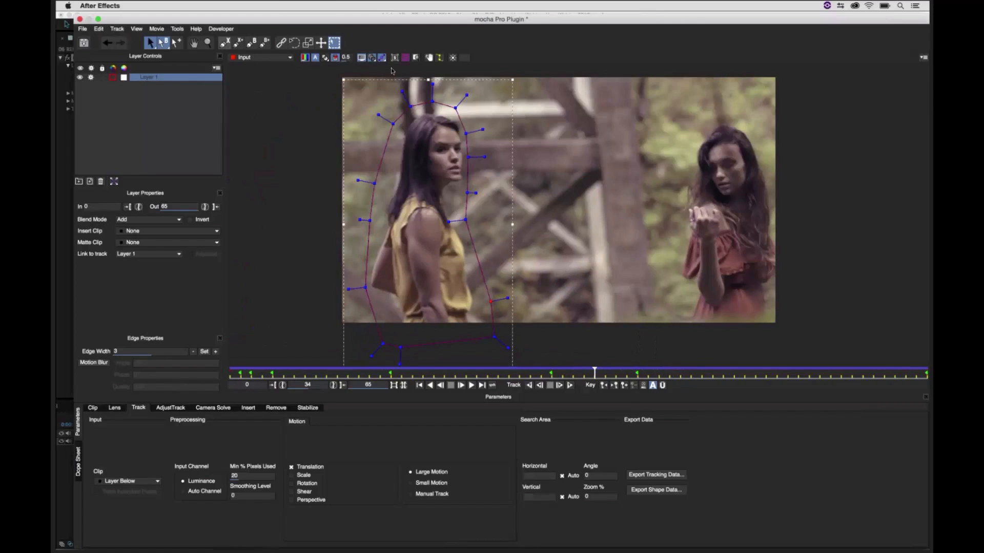
{"action": "left_click", "coordinate": [815, 145]}
{"action": "left_click", "coordinate": [746, 110]}
{"action": "left_click", "coordinate": [715, 111]}
{"action": "left_click", "coordinate": [690, 129]}
{"action": "left_click", "coordinate": [663, 175]}
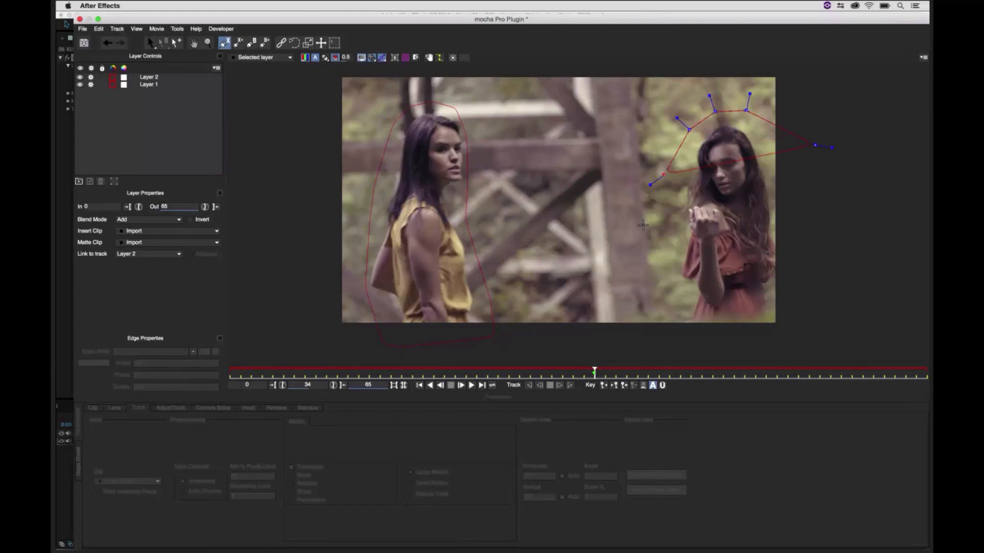
{"action": "left_click", "coordinate": [643, 232]}
{"action": "left_click", "coordinate": [641, 290]}
{"action": "left_click", "coordinate": [658, 342]}
{"action": "left_click", "coordinate": [671, 352]}
{"action": "left_click", "coordinate": [800, 355]}
{"action": "right_click", "coordinate": [831, 176]}
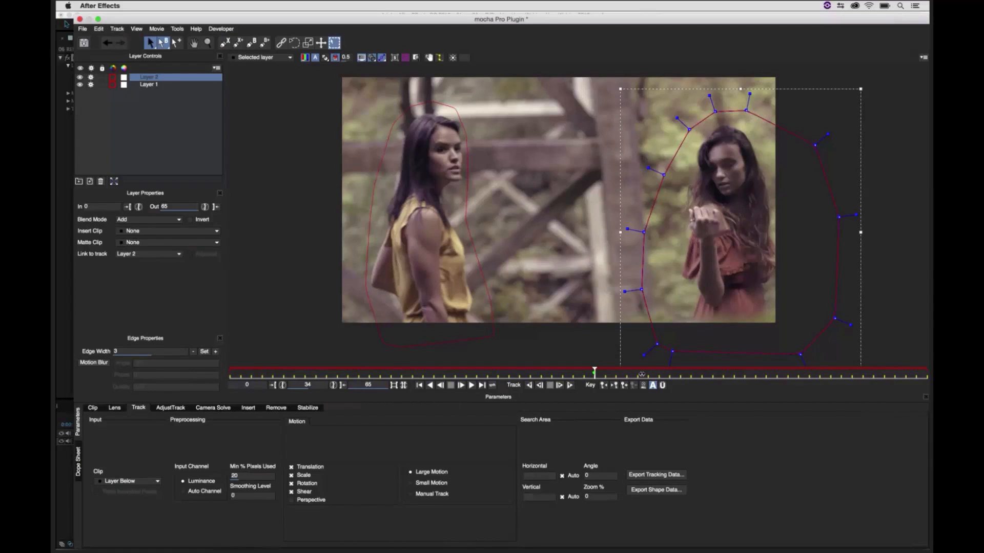
Step: Keyframe the red-dress woman's shape as she exits, reshaping it around her at frame 57 and moving it out of the image at frame 65
{"action": "left_click", "coordinate": [734, 373]}
{"action": "left_click_drag", "start_coordinate": [656, 344], "coordinate": [616, 353]}
{"action": "left_click_drag", "start_coordinate": [734, 368], "coordinate": [835, 382]}
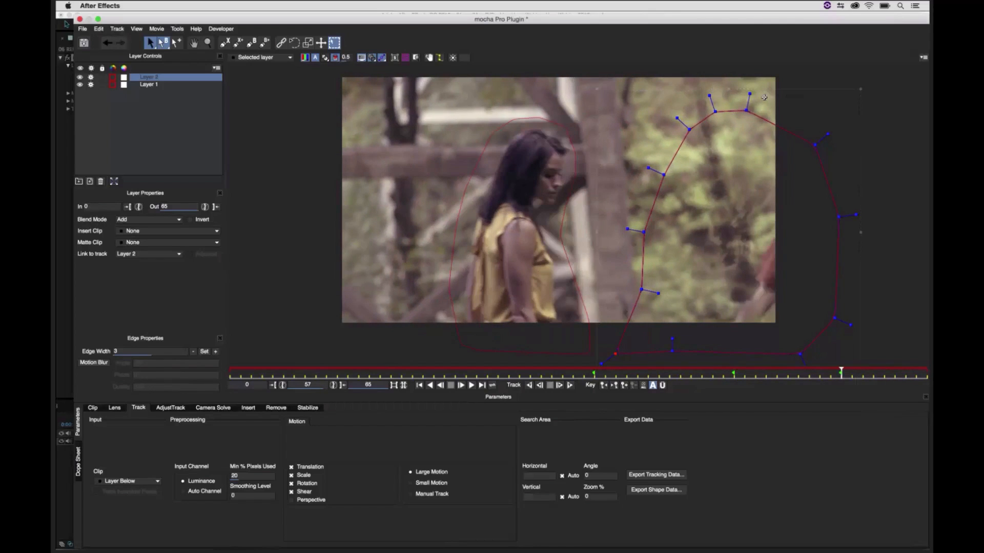
{"action": "left_click_drag", "start_coordinate": [649, 290], "coordinate": [698, 313]}
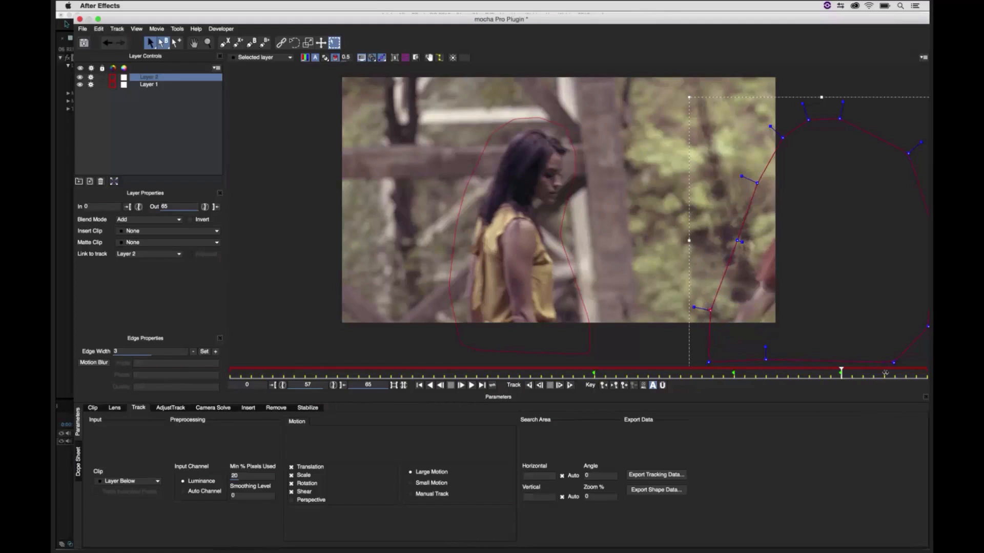
{"action": "left_click_drag", "start_coordinate": [885, 372], "coordinate": [927, 373]}
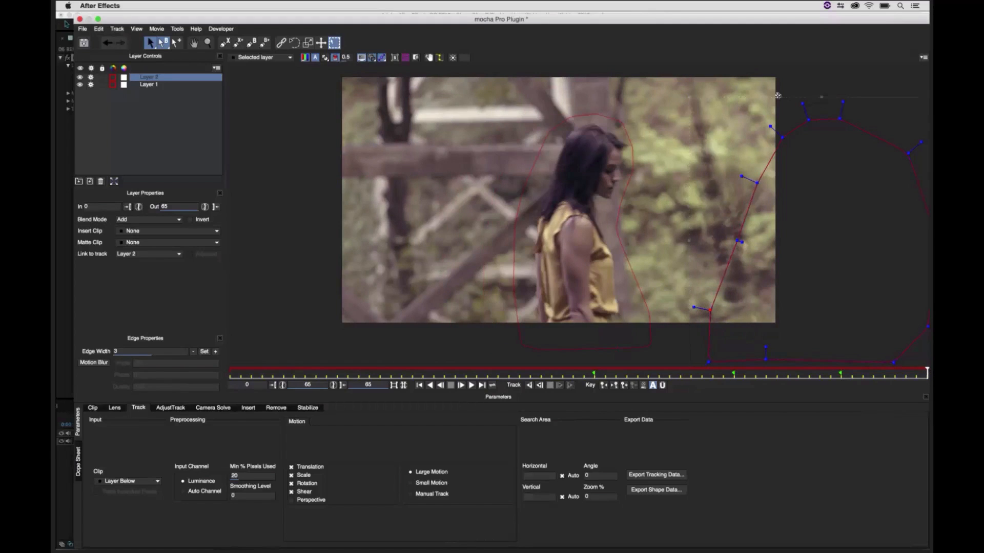
{"action": "left_click_drag", "start_coordinate": [778, 95], "coordinate": [830, 97]}
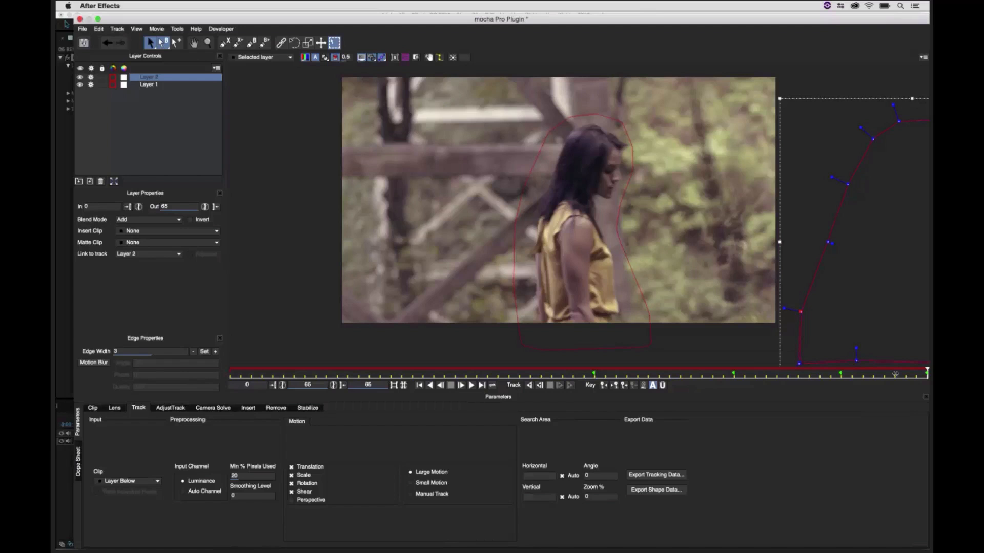
Step: Extend the red-dress woman's outline around her outstretched hand at frame 43, recenter it on her at frame 14, and scrub through to check it
{"action": "left_click_drag", "start_coordinate": [895, 374], "coordinate": [690, 372]}
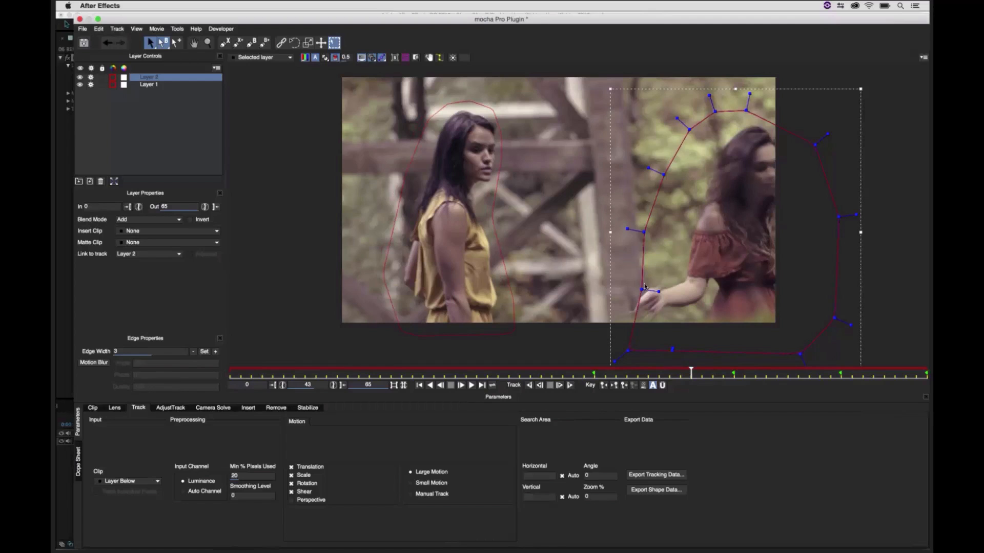
{"action": "left_click_drag", "start_coordinate": [641, 290], "coordinate": [597, 307]}
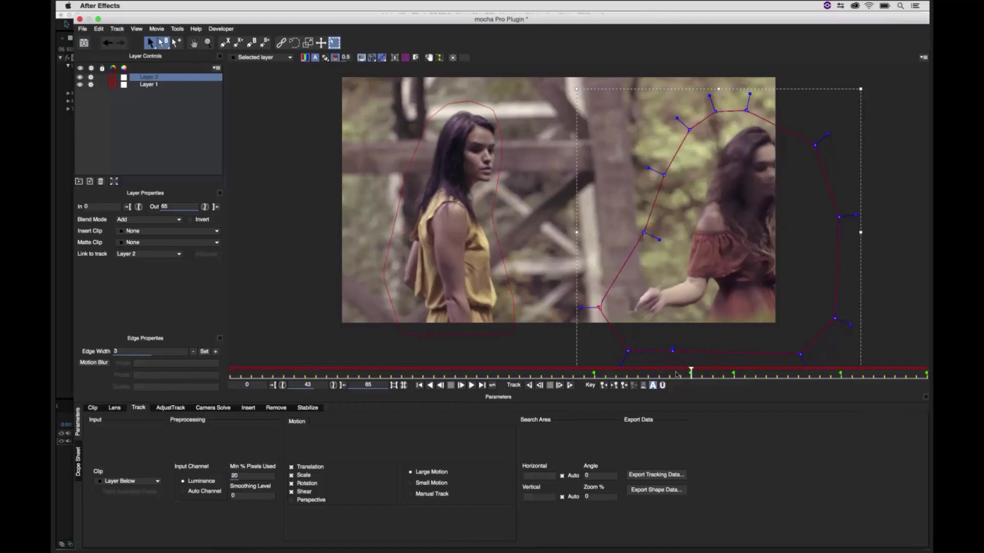
{"action": "left_click_drag", "start_coordinate": [647, 372], "coordinate": [383, 340]}
{"action": "left_click_drag", "start_coordinate": [785, 88], "coordinate": [739, 81]}
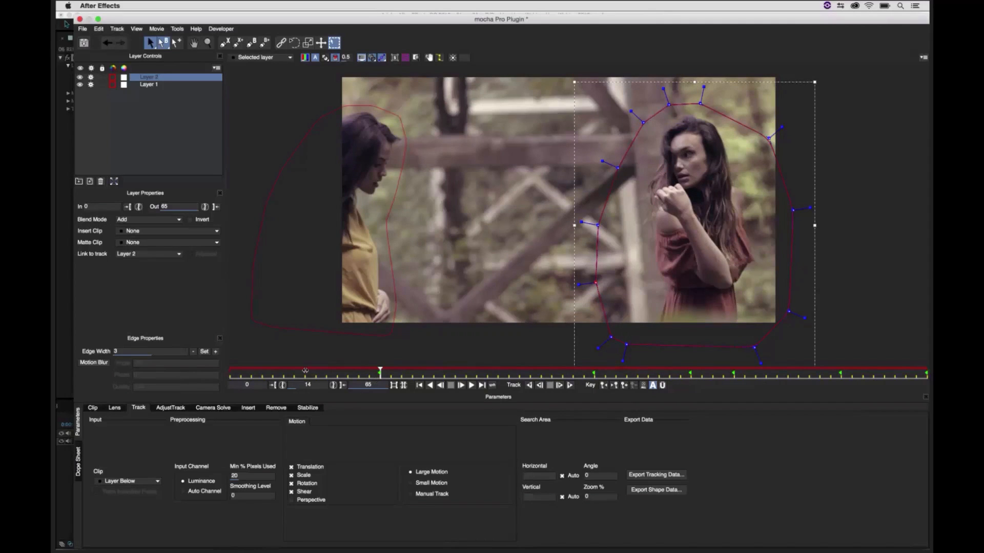
{"action": "left_click_drag", "start_coordinate": [305, 370], "coordinate": [927, 328]}
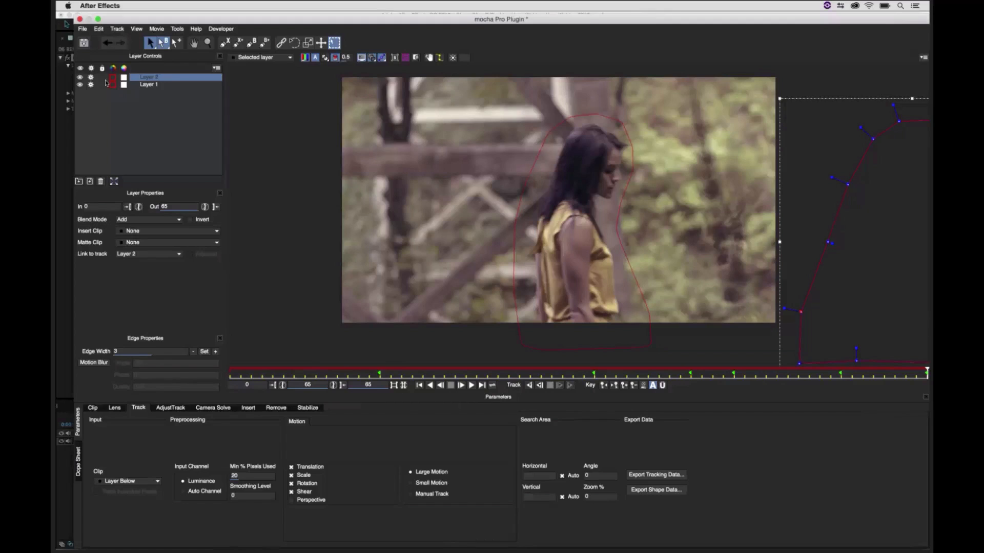
Step: Rename the red-dress woman's layer as red and the yellow-top woman's layer as yellow, leaving no layer selected
{"action": "type", "text": "red"}
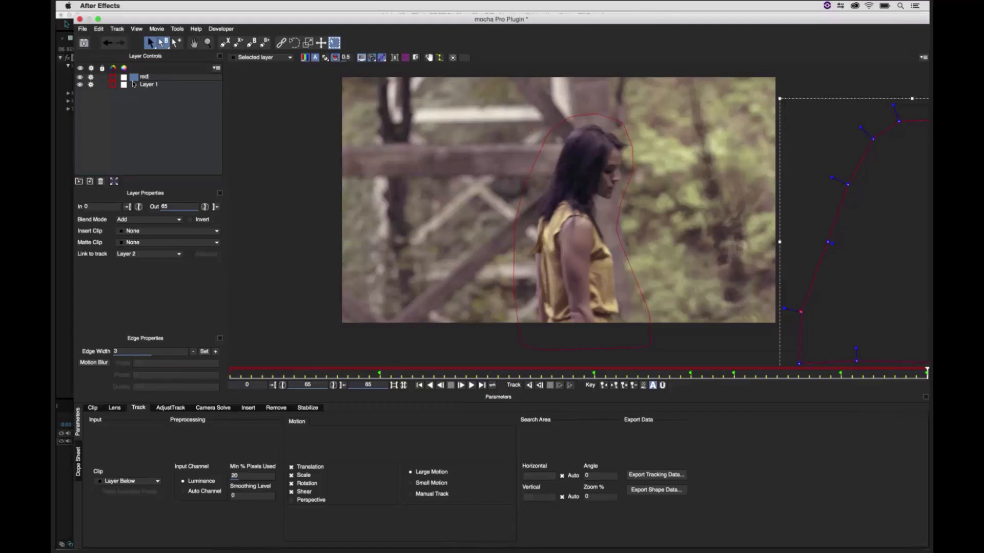
{"action": "key", "text": "Tab"}
{"action": "type", "text": "y"}
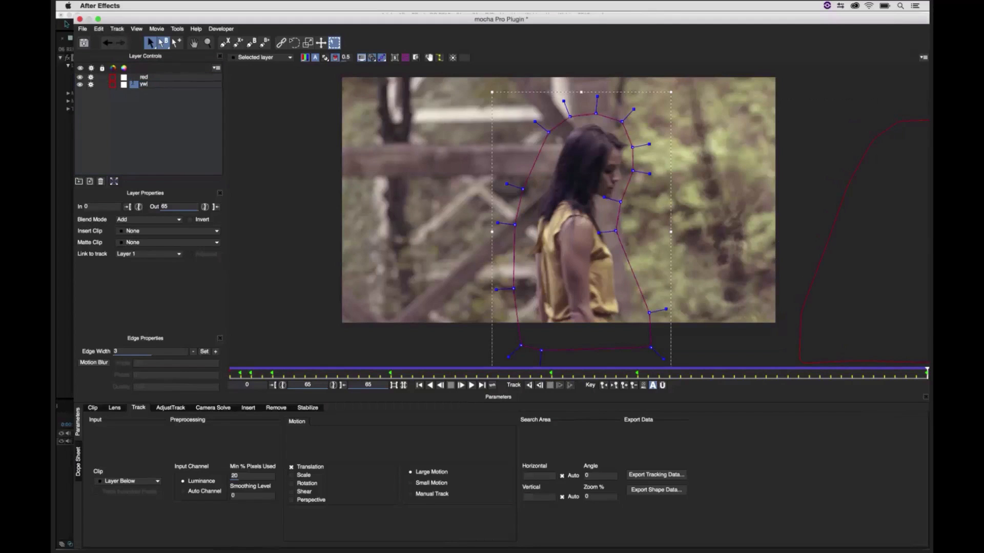
{"action": "left_click", "coordinate": [307, 163]}
Step: At frame 65, draw a closed X-spline around the bridge background, extending past the image edges, and pull its upper corner beside the woman outward
{"action": "left_click", "coordinate": [224, 43]}
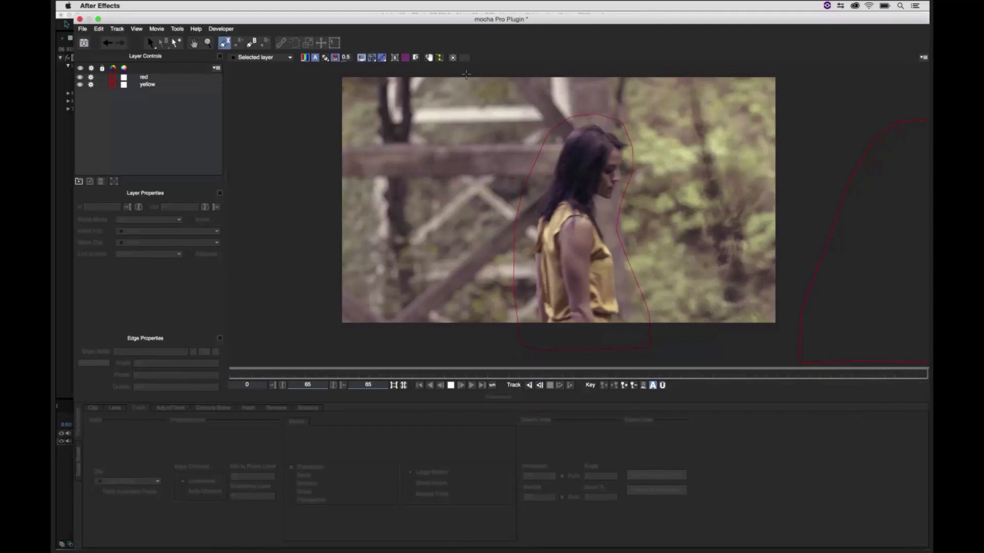
{"action": "left_click", "coordinate": [312, 67]}
{"action": "left_click", "coordinate": [615, 69]}
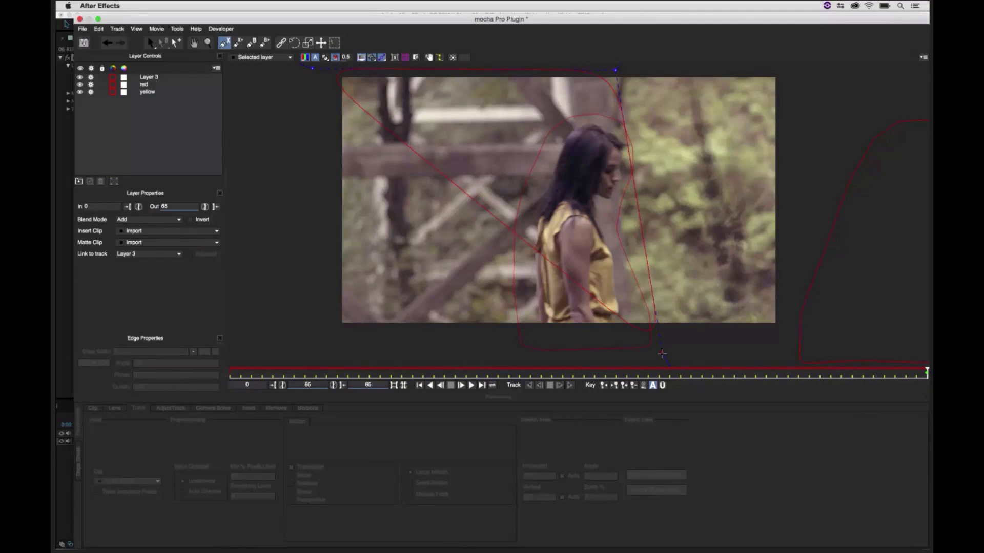
{"action": "left_click", "coordinate": [663, 355]}
{"action": "left_click", "coordinate": [339, 355]}
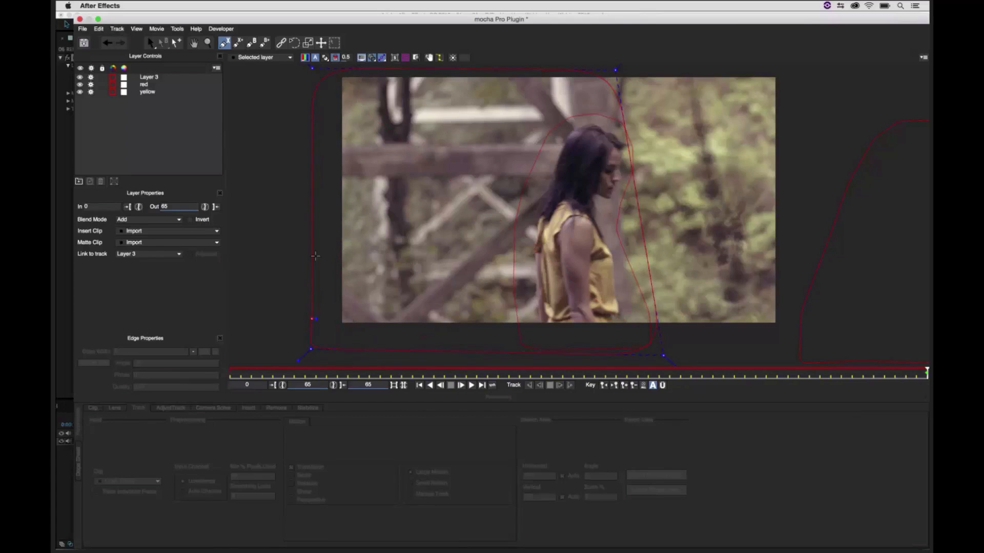
{"action": "right_click", "coordinate": [315, 259]}
{"action": "left_click_drag", "start_coordinate": [620, 76], "coordinate": [635, 63]}
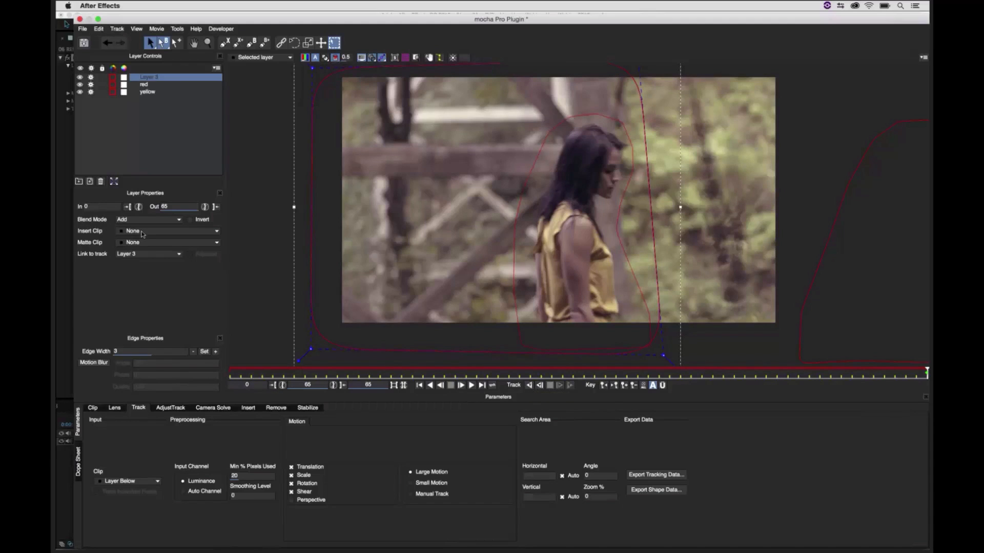
Step: Set the background shape's track link to None, rename its layer bg, and move it beneath the yellow layer
{"action": "left_click", "coordinate": [125, 255]}
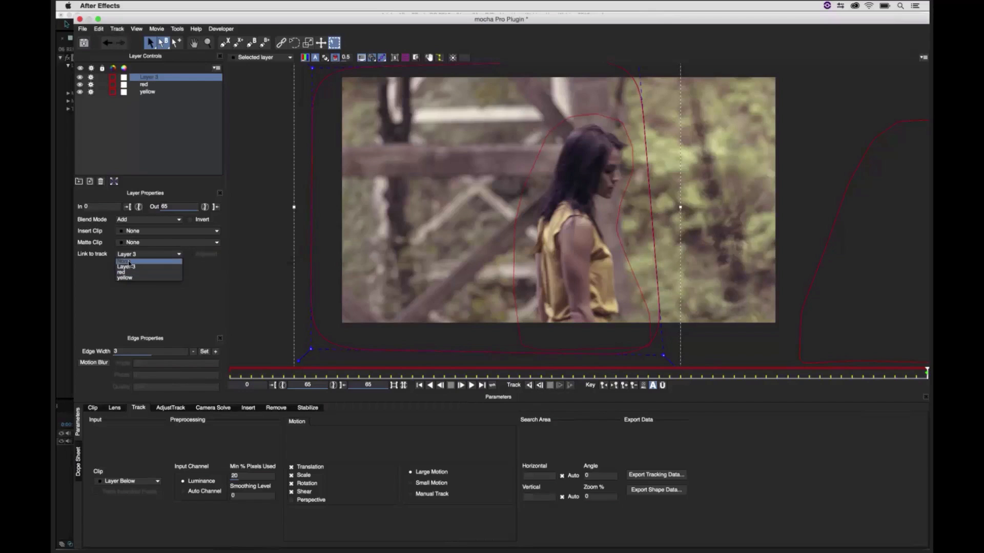
{"action": "left_click", "coordinate": [129, 262]}
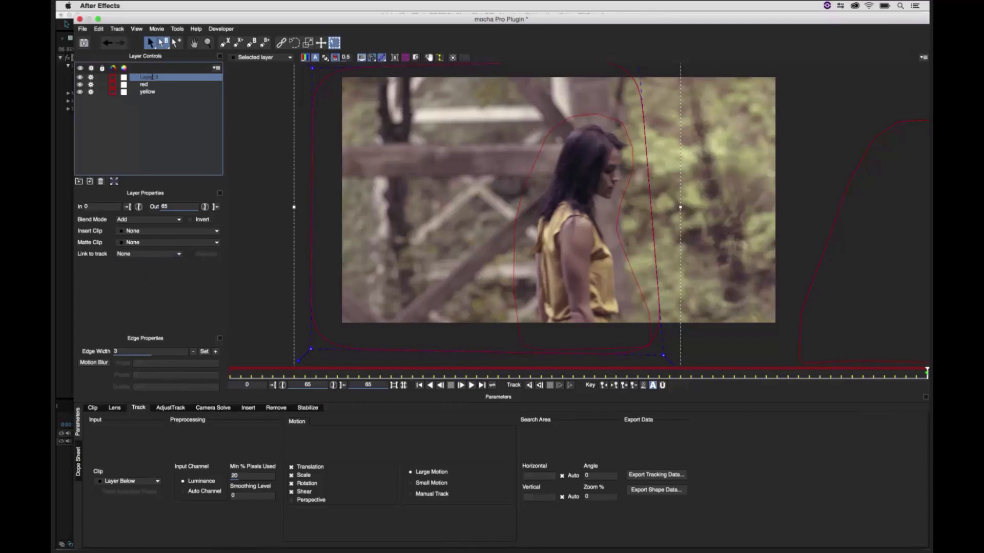
{"action": "type", "text": "bd"}
{"action": "left_click_drag", "start_coordinate": [152, 78], "coordinate": [137, 94]}
Step: Turn off tracking for the red and yellow layers so that only the bg layer is processed
{"action": "left_click", "coordinate": [90, 77]}
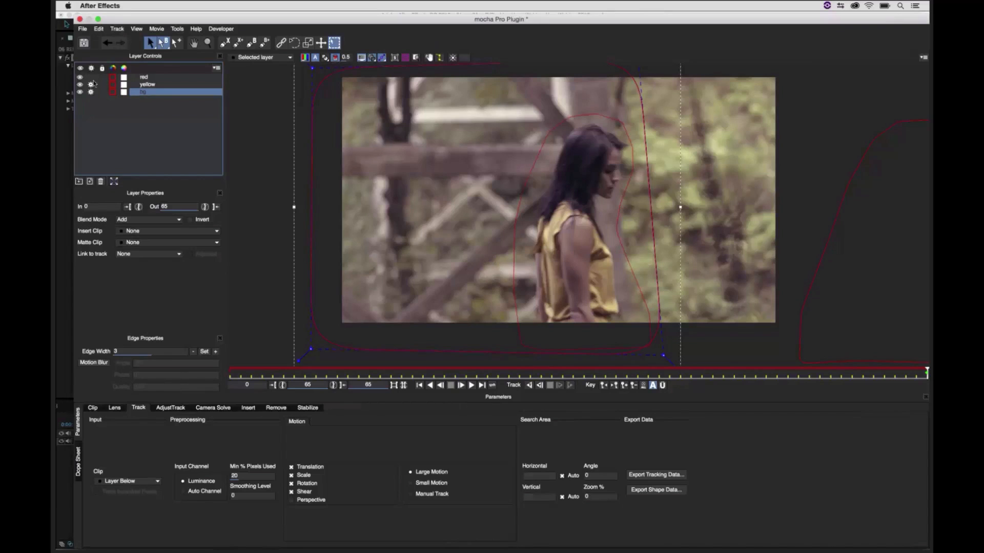
{"action": "left_click", "coordinate": [91, 84]}
{"action": "left_click", "coordinate": [149, 77]}
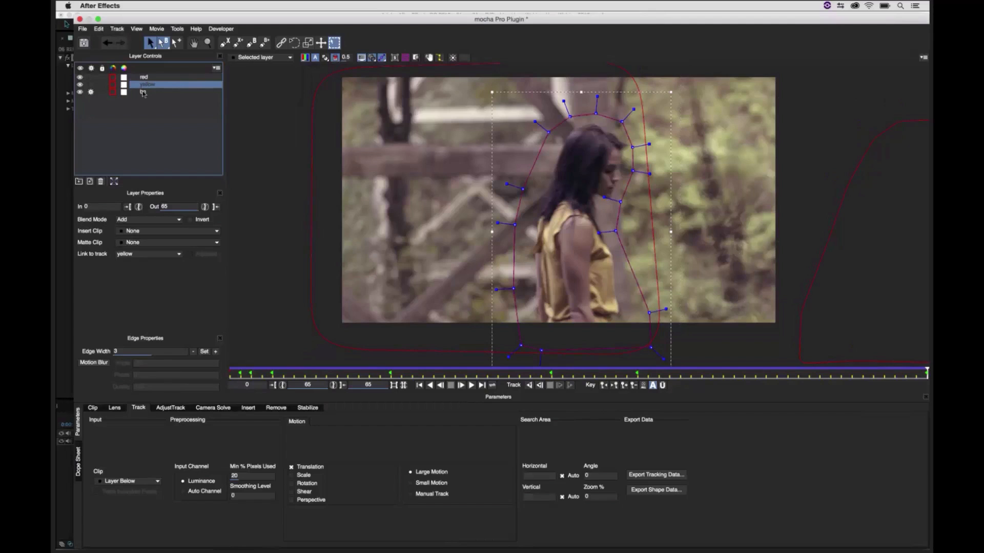
Step: Display the planar surface and the grid for the bg layer
{"action": "left_click", "coordinate": [143, 93]}
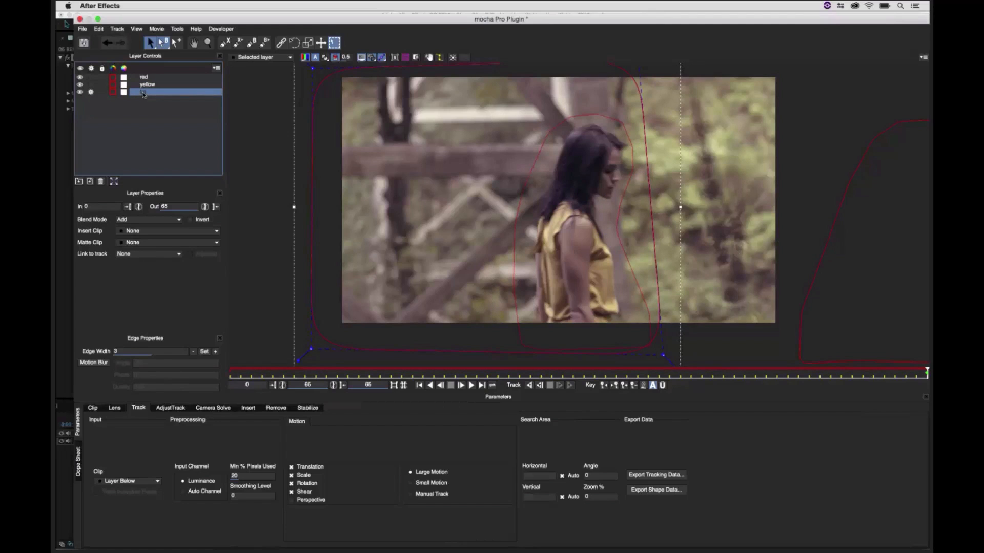
{"action": "left_click", "coordinate": [395, 58]}
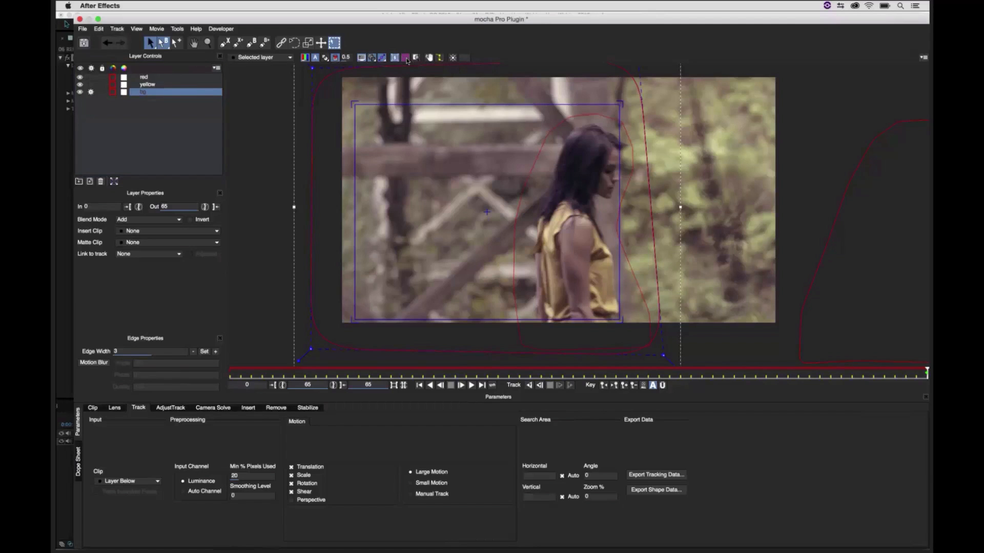
{"action": "left_click", "coordinate": [405, 58]}
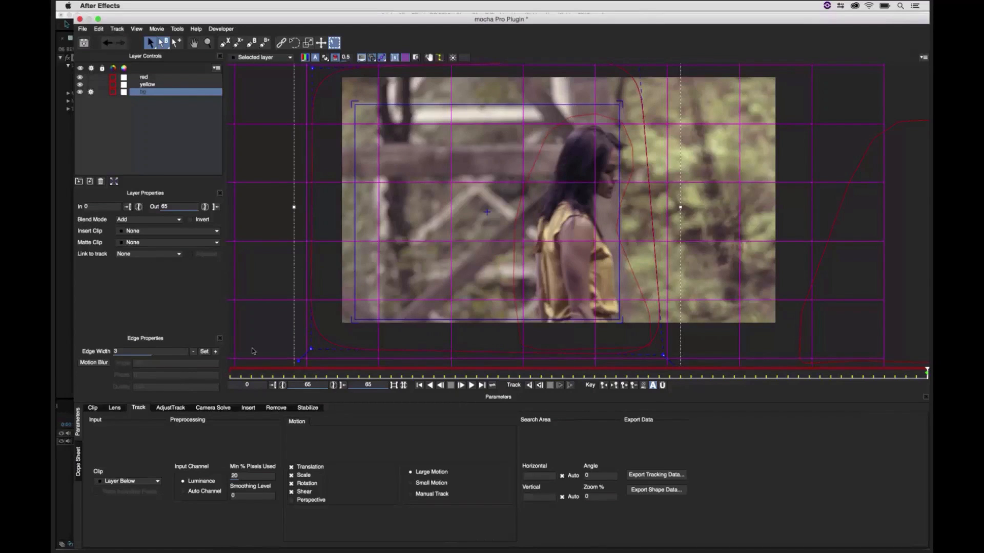
Step: Enable perspective motion, set the minimum percentage of pixels used to 32, and track the bg layer backward from frame 65
{"action": "left_click", "coordinate": [310, 500]}
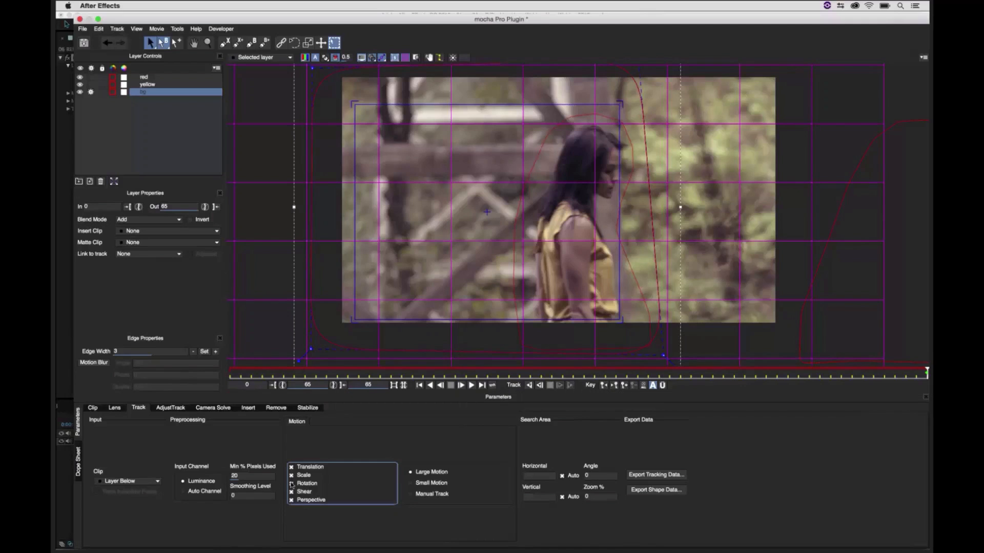
{"action": "left_click", "coordinate": [263, 480]}
{"action": "type", "text": "32"}
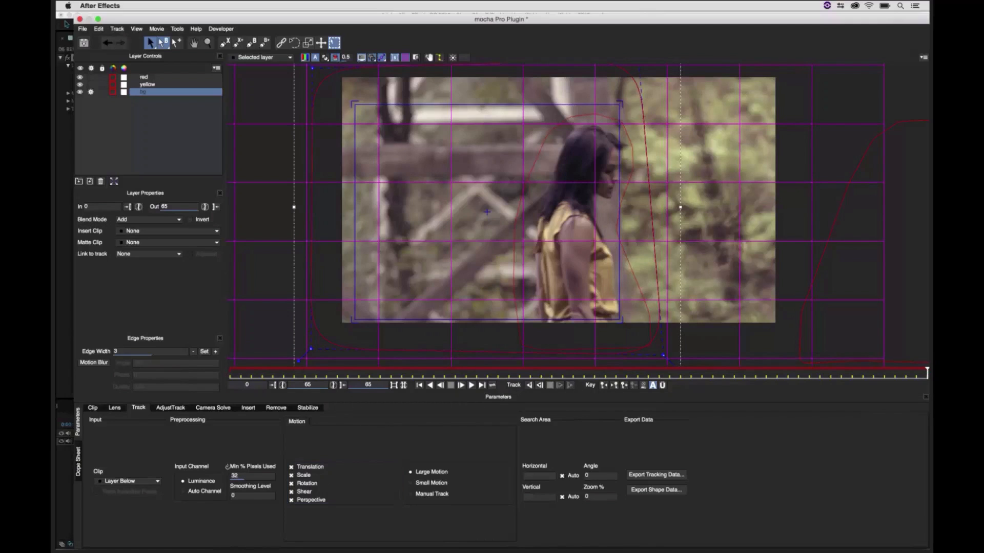
{"action": "left_click", "coordinate": [530, 387]}
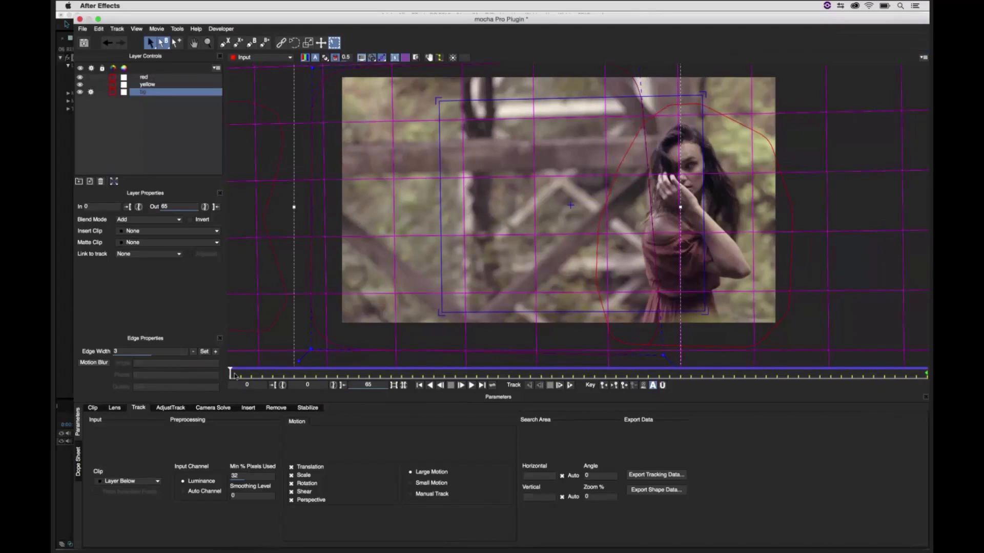
Step: At frame 20, widen the yellow layer's outline in front of the woman's face and lower body, and check it through frame 32
{"action": "left_click_drag", "start_coordinate": [235, 375], "coordinate": [443, 364]}
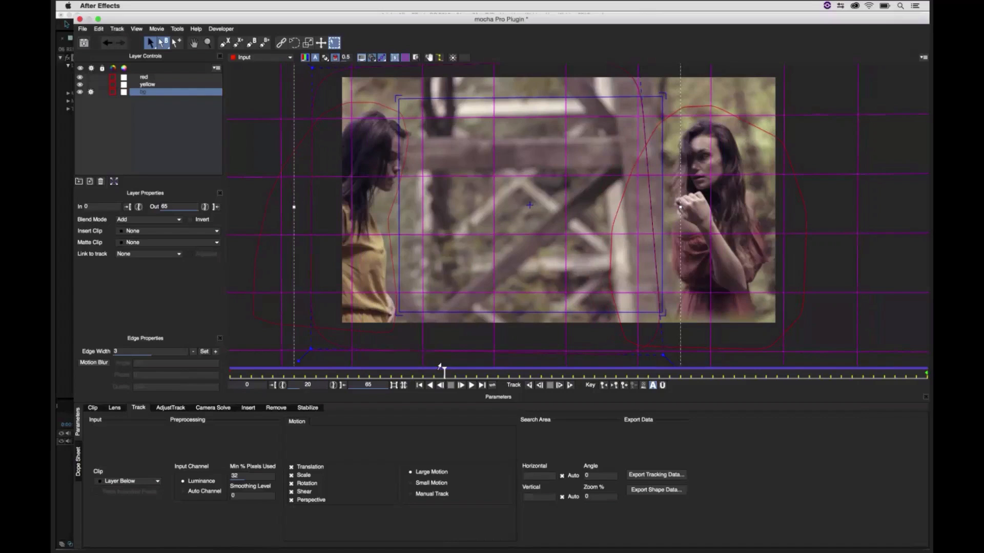
{"action": "key", "text": "Up"}
{"action": "left_click", "coordinate": [395, 57]}
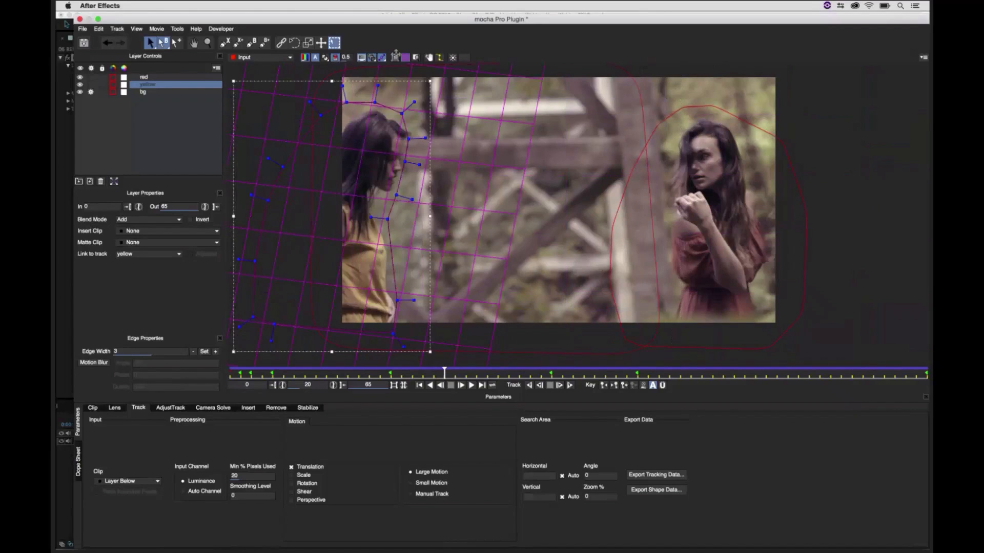
{"action": "left_click_drag", "start_coordinate": [409, 139], "coordinate": [411, 162]}
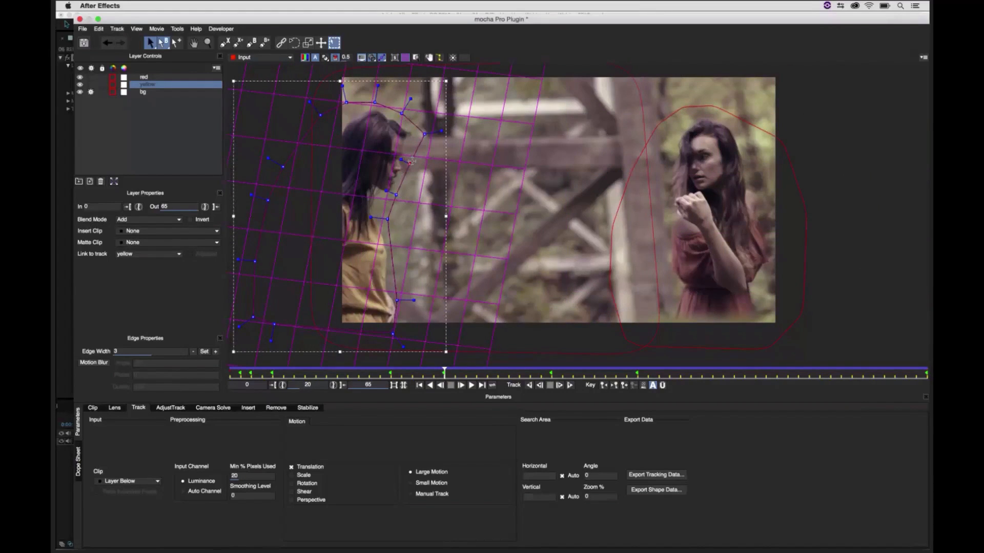
{"action": "left_click_drag", "start_coordinate": [397, 300], "coordinate": [406, 301]}
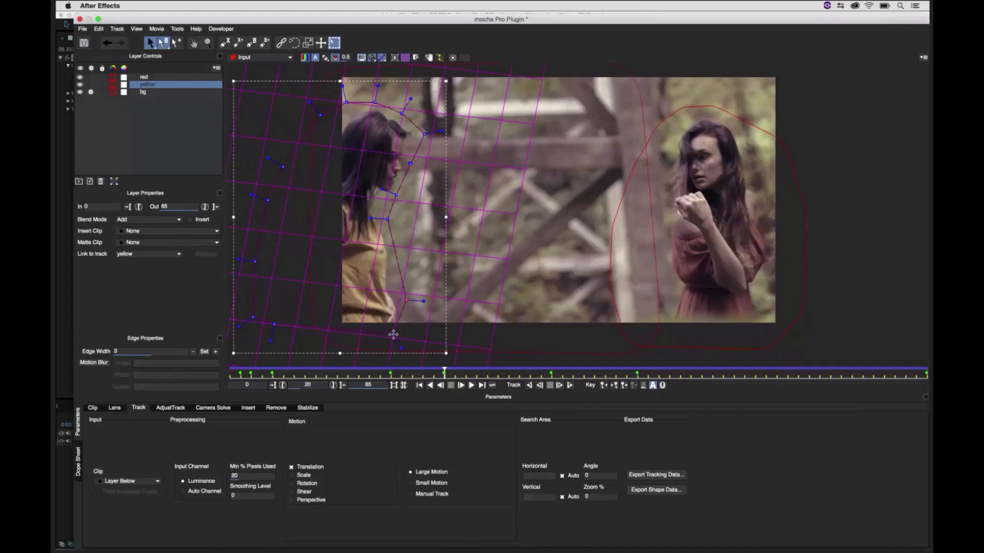
{"action": "left_click_drag", "start_coordinate": [393, 334], "coordinate": [404, 338]}
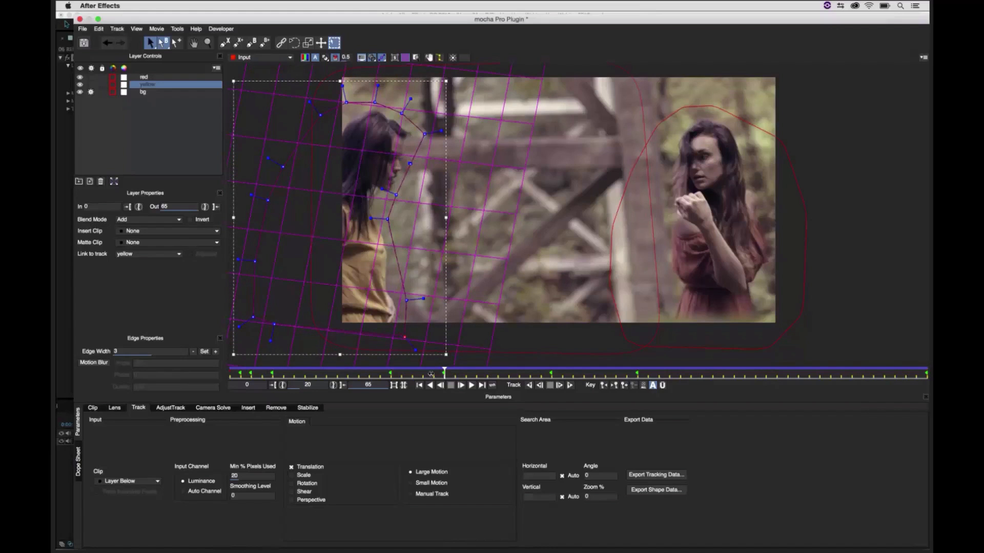
{"action": "left_click_drag", "start_coordinate": [433, 370], "coordinate": [574, 346]}
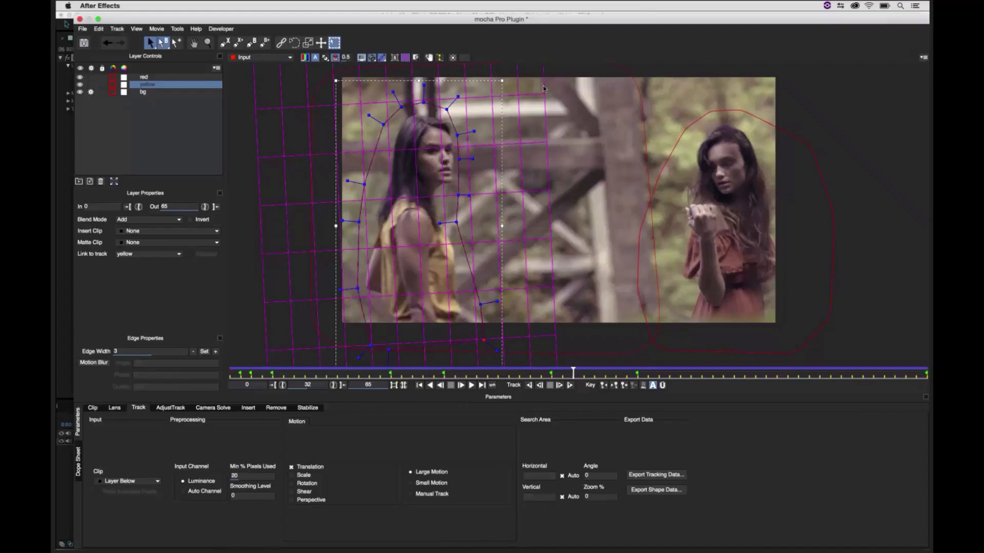
Step: Open the Remove module with the yellow layer selected and hide the grid and planar surface overlays
{"action": "left_click", "coordinate": [270, 406]}
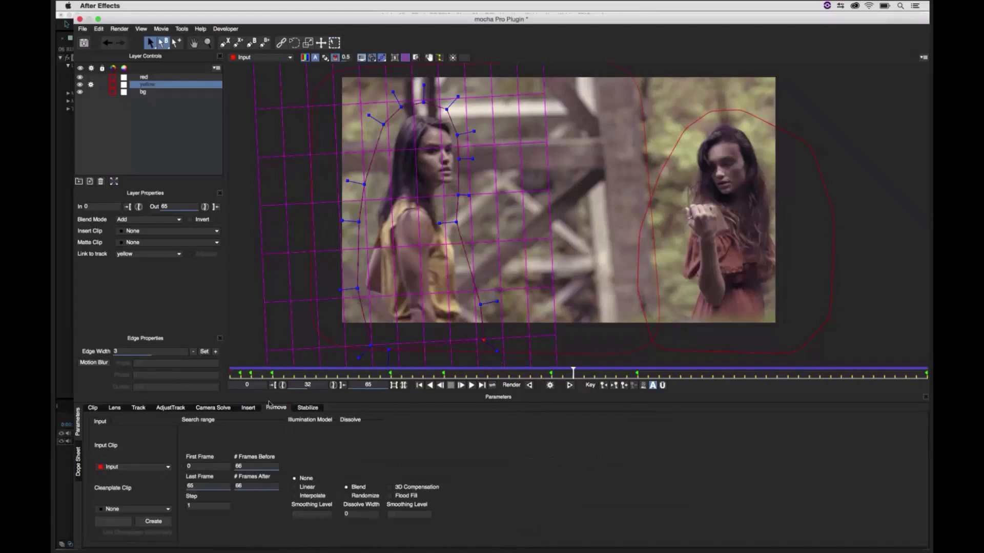
{"action": "left_click", "coordinate": [404, 57]}
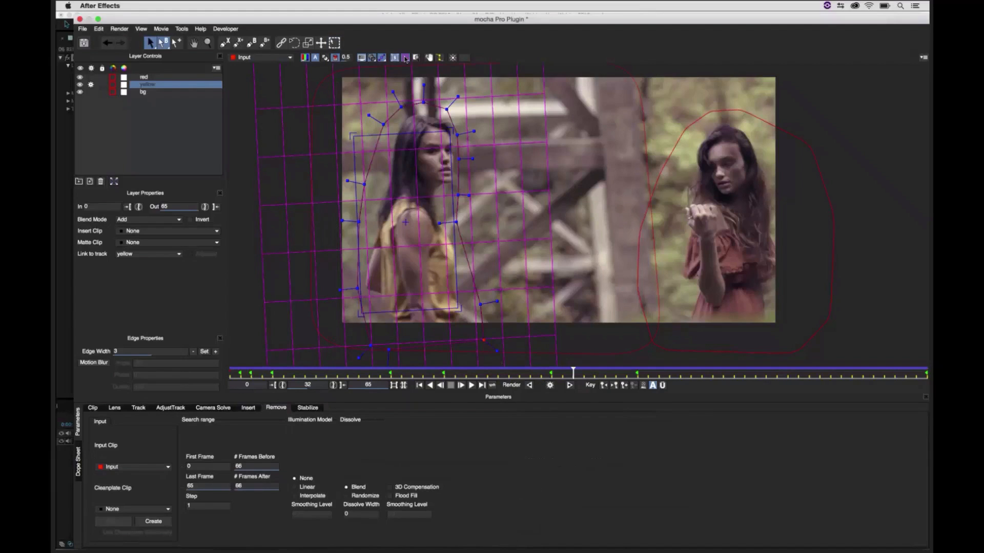
{"action": "left_click", "coordinate": [405, 58]}
{"action": "left_click", "coordinate": [395, 57]}
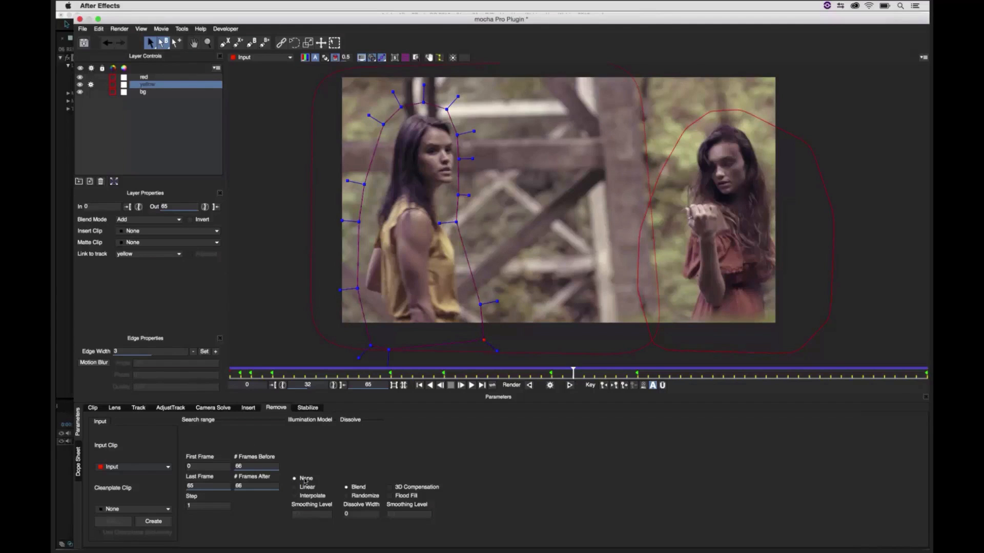
Step: Save and close the mocha project, and enable the mocha Pro effect's module rendering with the module set to Remove
{"action": "left_click", "coordinate": [83, 44]}
{"action": "left_click", "coordinate": [80, 20]}
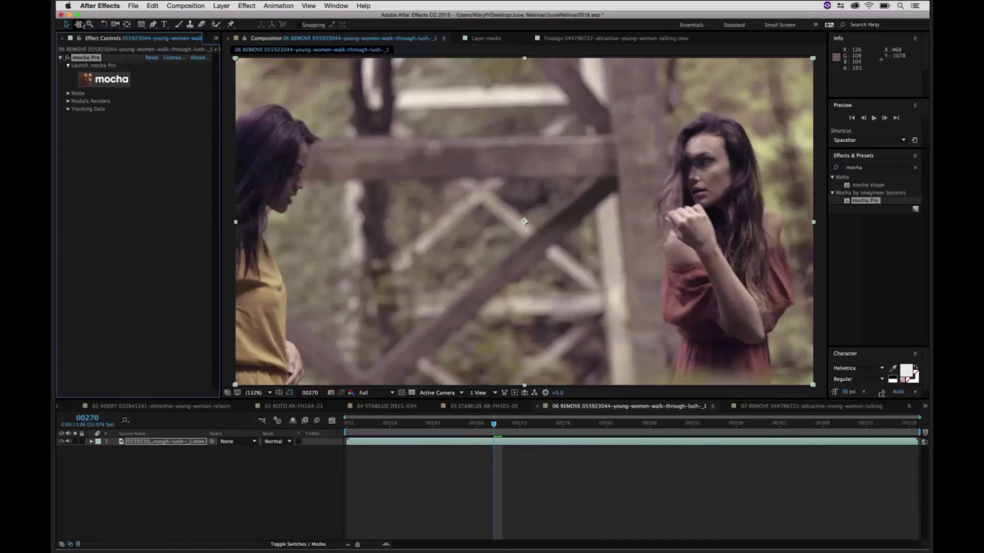
{"action": "left_click", "coordinate": [68, 102]}
{"action": "left_click", "coordinate": [148, 109]}
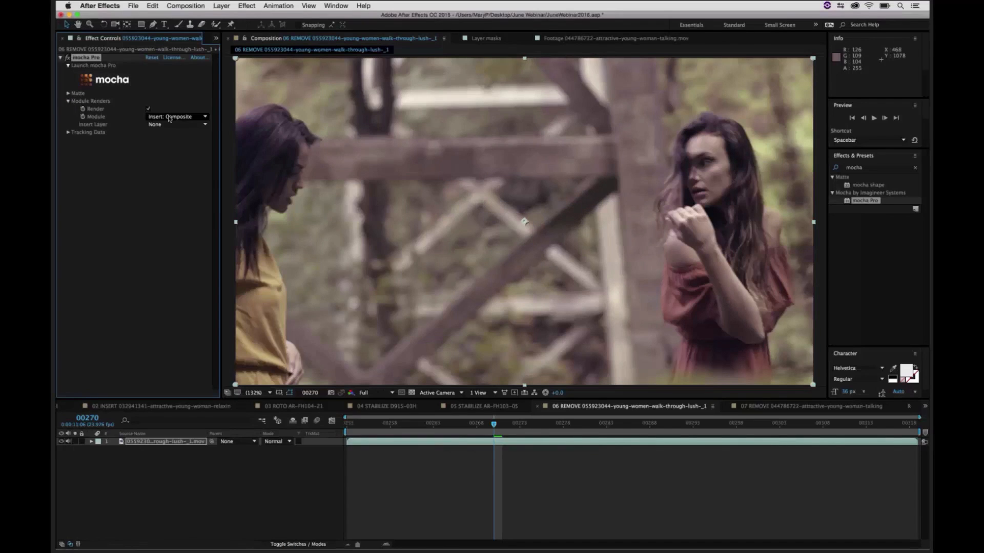
{"action": "left_click", "coordinate": [169, 117]}
{"action": "left_click", "coordinate": [169, 143]}
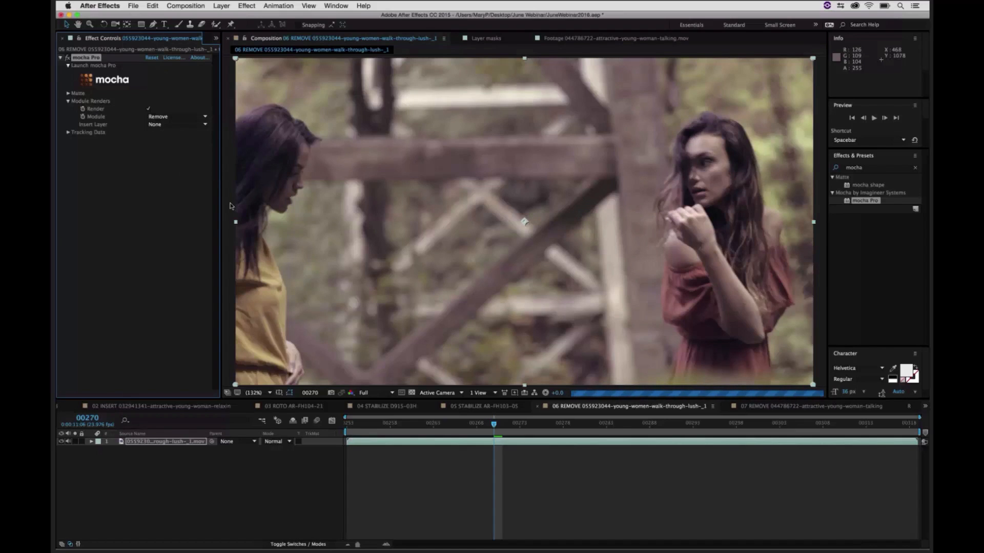
Step: Set the preview resolution to Quarter and play the removal result from frame 253
{"action": "left_click", "coordinate": [374, 392]}
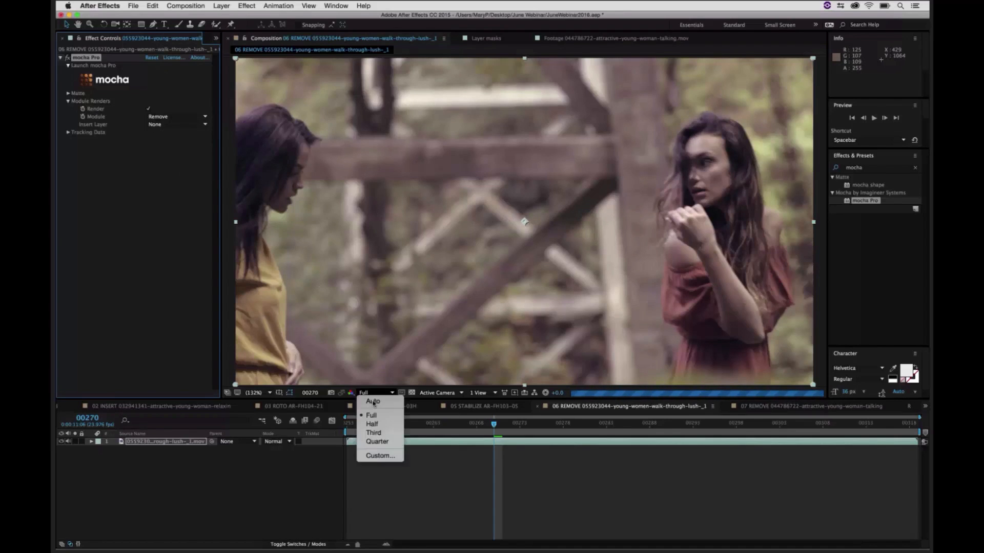
{"action": "left_click", "coordinate": [377, 442]}
{"action": "left_click_drag", "start_coordinate": [339, 424], "coordinate": [295, 450]}
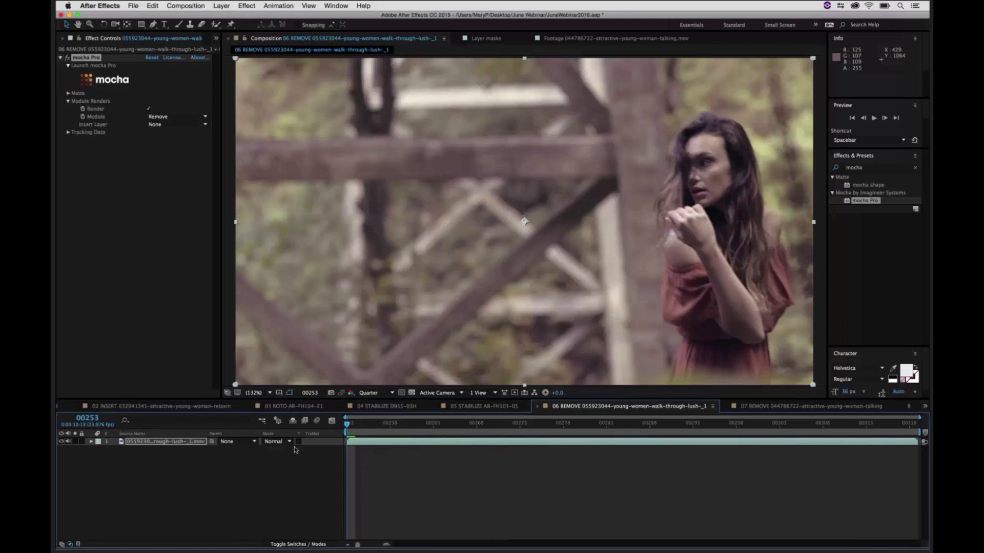
{"action": "key", "text": "space"}
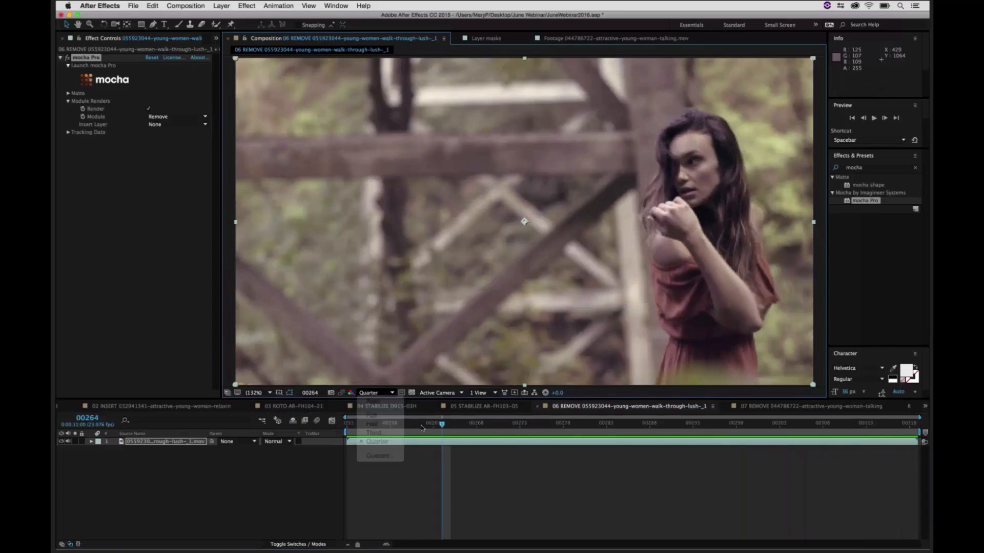
Step: Set the preview resolution to Half, replay the removal from frame 253, and stop the playback
{"action": "left_click", "coordinate": [440, 424]}
{"action": "left_click_drag", "start_coordinate": [429, 425], "coordinate": [325, 423]}
{"action": "key", "text": "space"}
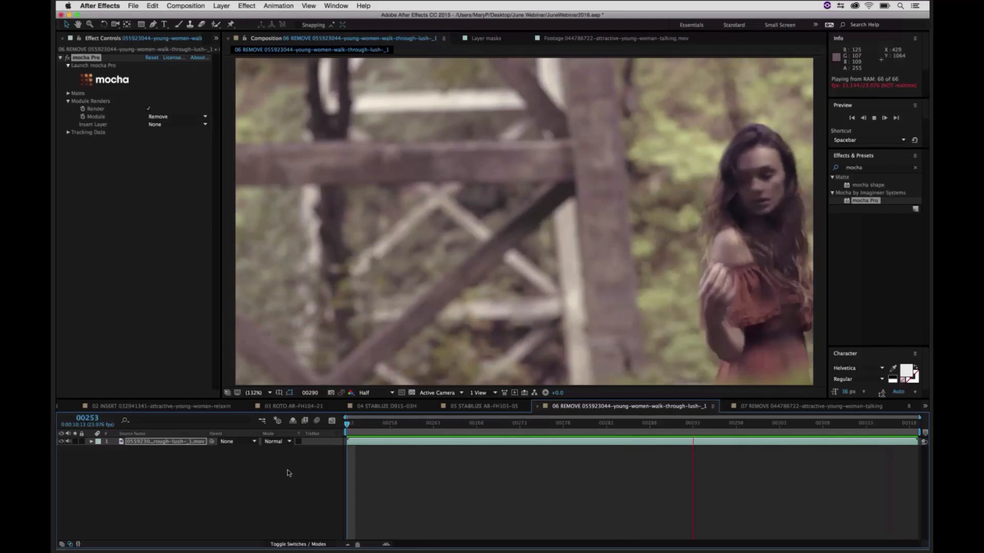
{"action": "key", "text": "space"}
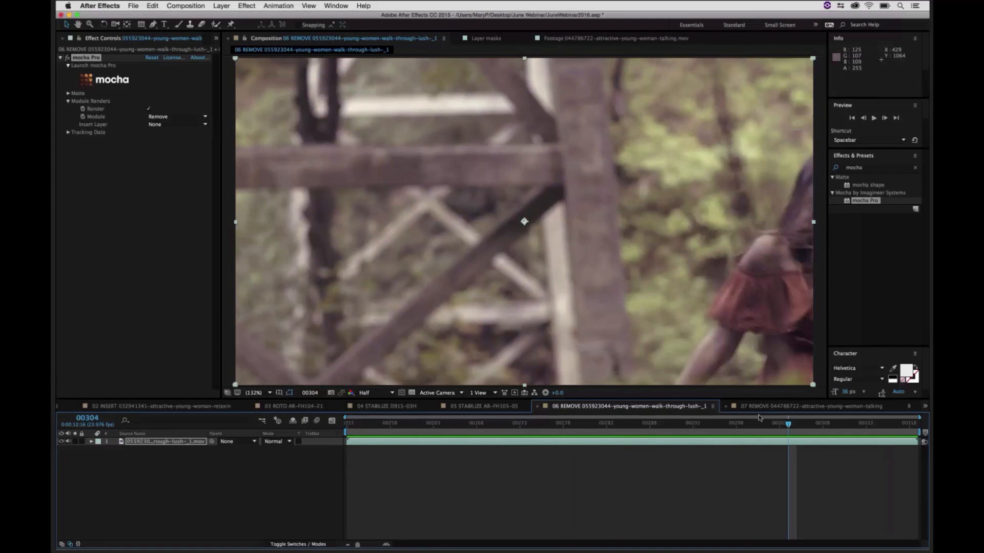
Step: Open the 07 REMOVE composition and make its upper footage layer visible
{"action": "left_click", "coordinate": [770, 407]}
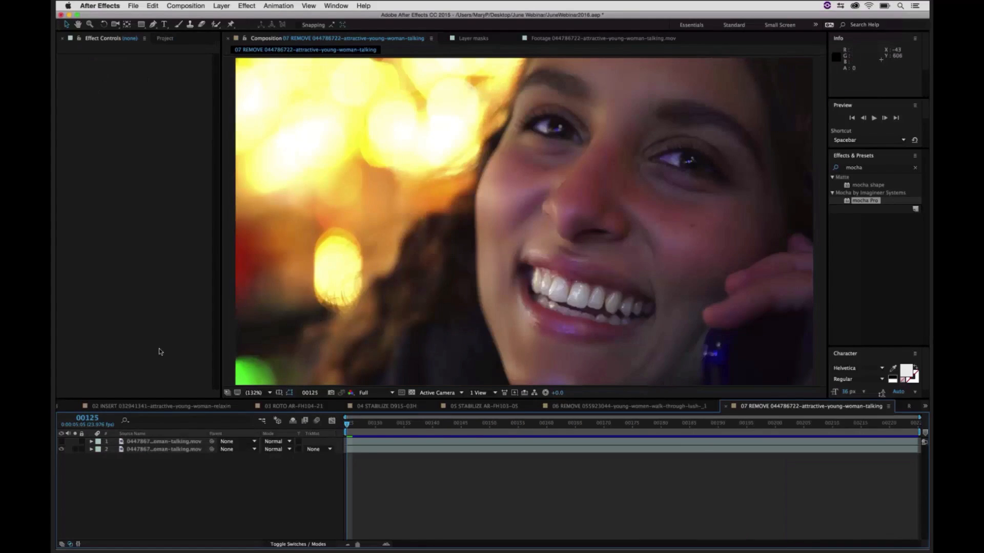
{"action": "left_click", "coordinate": [161, 442]}
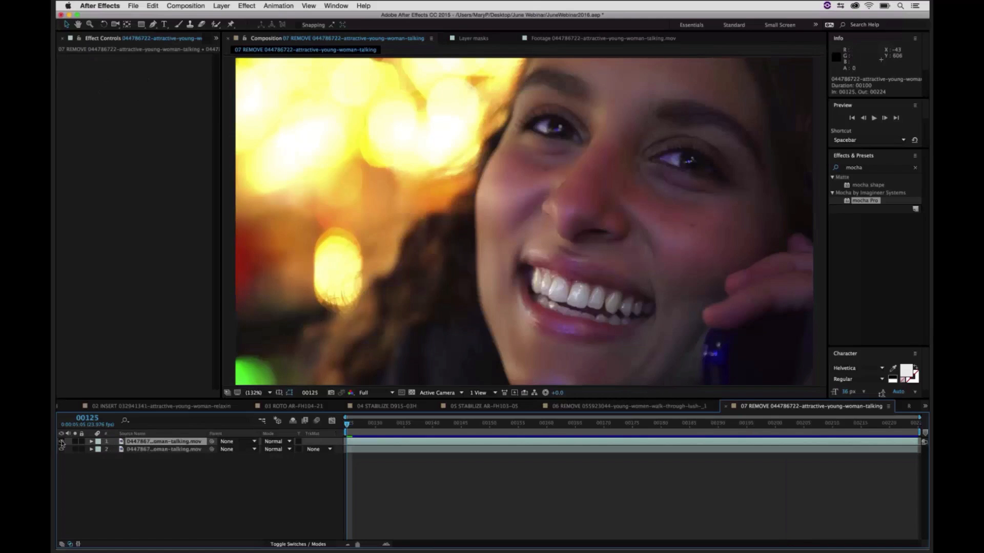
{"action": "left_click", "coordinate": [62, 442]}
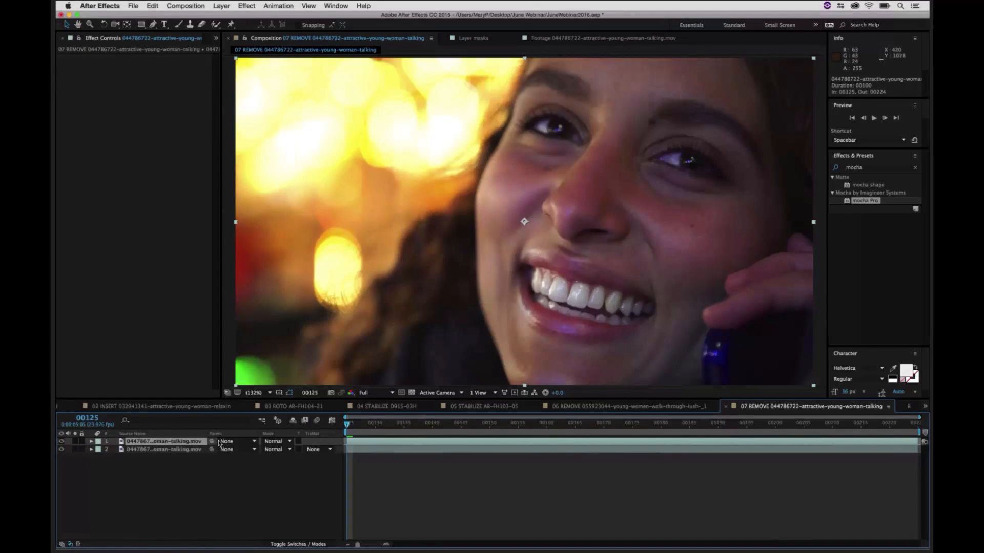
Step: Toggle the upper footage layer's visibility repeatedly to compare it with the layer below
{"action": "left_click", "coordinate": [61, 441]}
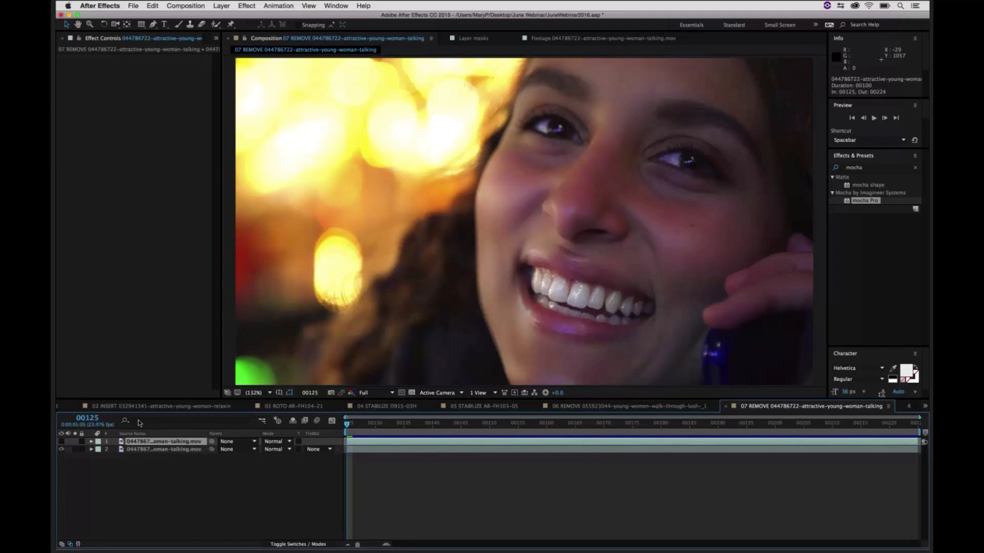
{"action": "left_click", "coordinate": [62, 441]}
{"action": "left_click", "coordinate": [62, 441]}
{"action": "left_click", "coordinate": [62, 441]}
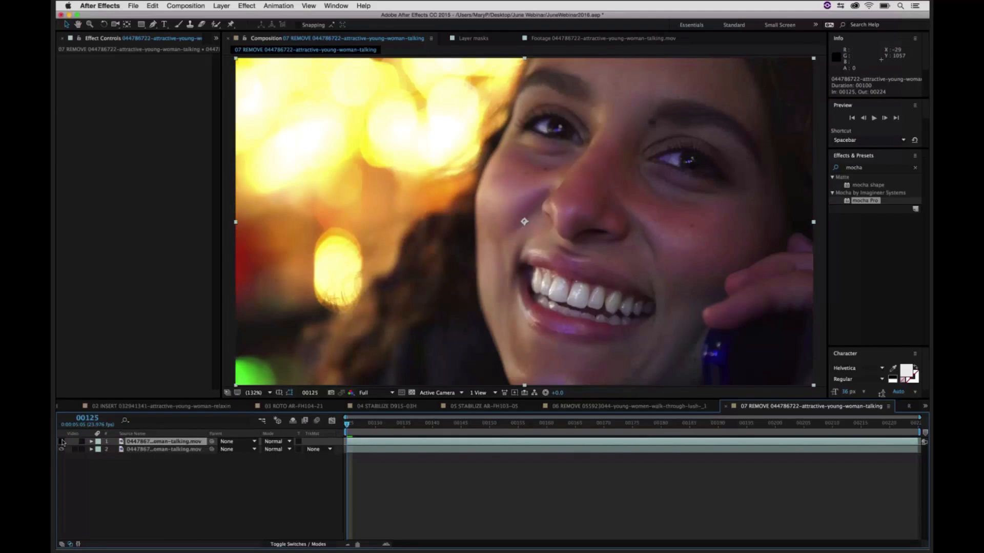
{"action": "left_click", "coordinate": [61, 441]}
{"action": "left_click", "coordinate": [61, 442]}
{"action": "left_click", "coordinate": [61, 441]}
{"action": "left_click", "coordinate": [62, 442]}
{"action": "left_click", "coordinate": [61, 442]}
{"action": "left_click", "coordinate": [62, 442]}
{"action": "left_click", "coordinate": [62, 442]}
{"action": "left_click", "coordinate": [62, 441]}
{"action": "left_click", "coordinate": [61, 442]}
{"action": "left_click", "coordinate": [62, 442]}
Step: Delete the mocha Pro and BCC Beauty Studio effects from the lower footage layer
{"action": "left_click", "coordinate": [159, 450]}
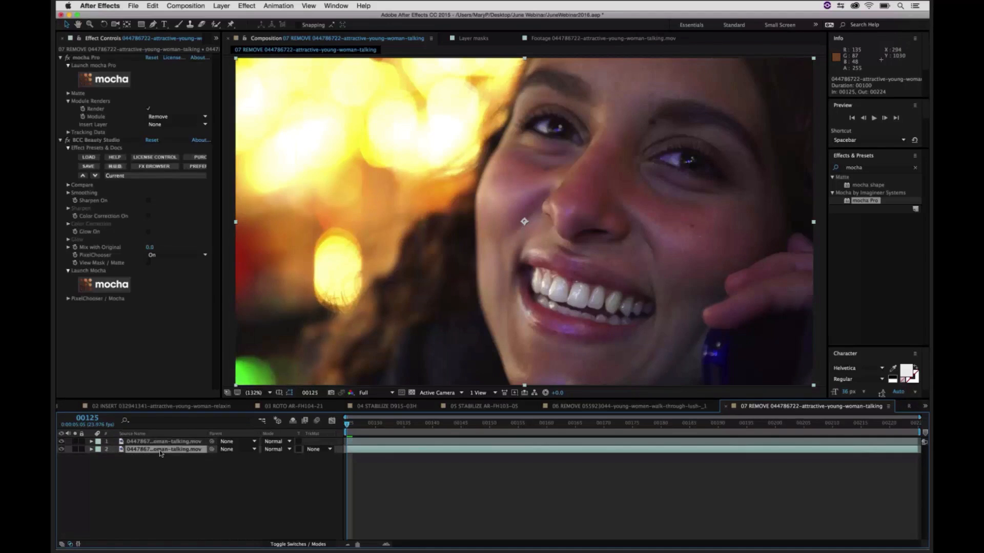
{"action": "left_click", "coordinate": [91, 58]}
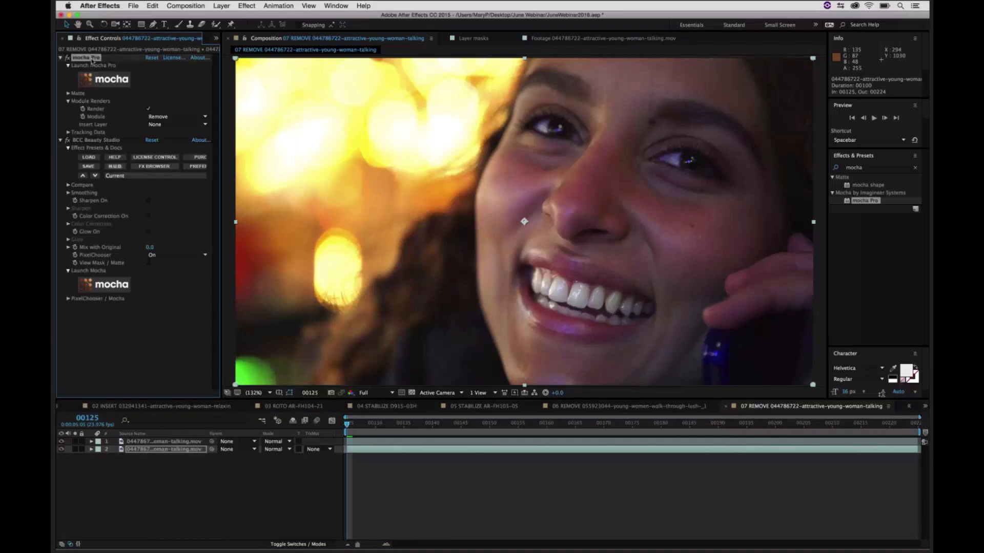
{"action": "key", "text": "Delete"}
{"action": "left_click", "coordinate": [93, 59]}
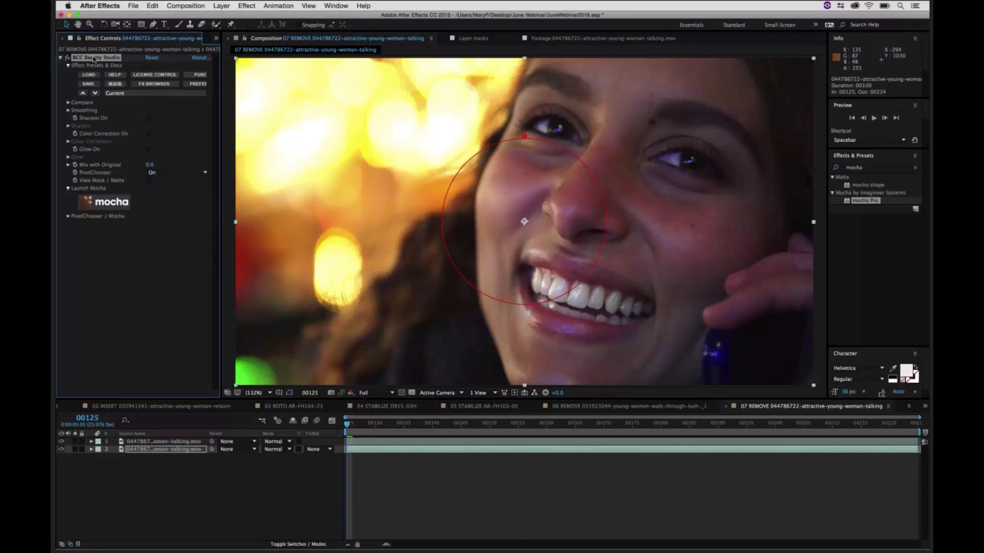
{"action": "key", "text": "Delete"}
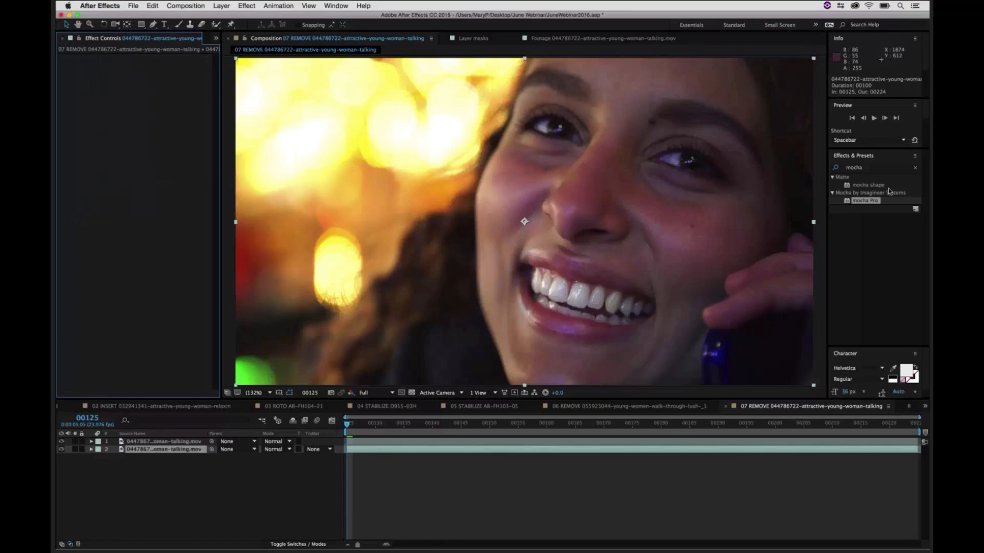
Step: Apply a fresh mocha Pro effect to the lower footage layer and launch its interface
{"action": "left_click_drag", "start_coordinate": [865, 200], "coordinate": [170, 449]}
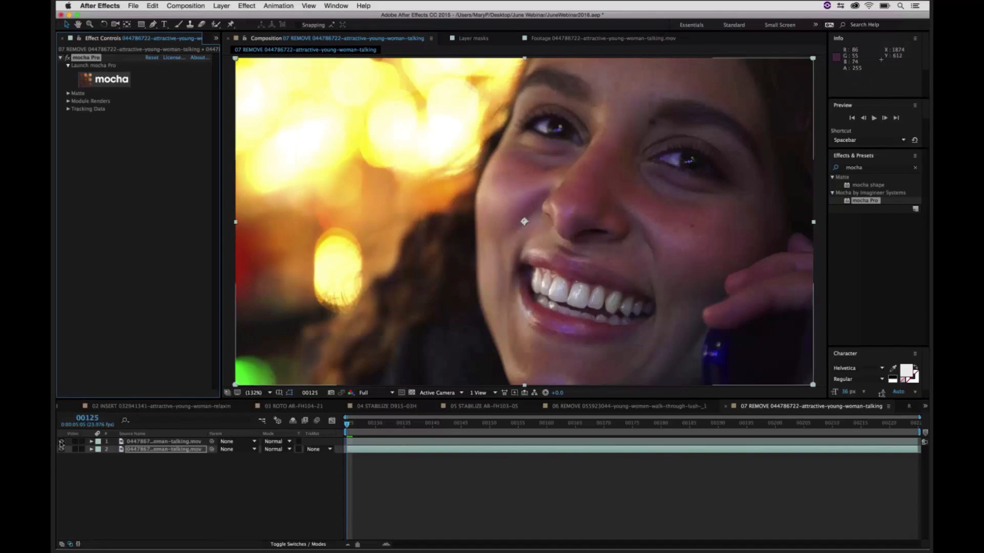
{"action": "left_click", "coordinate": [106, 86]}
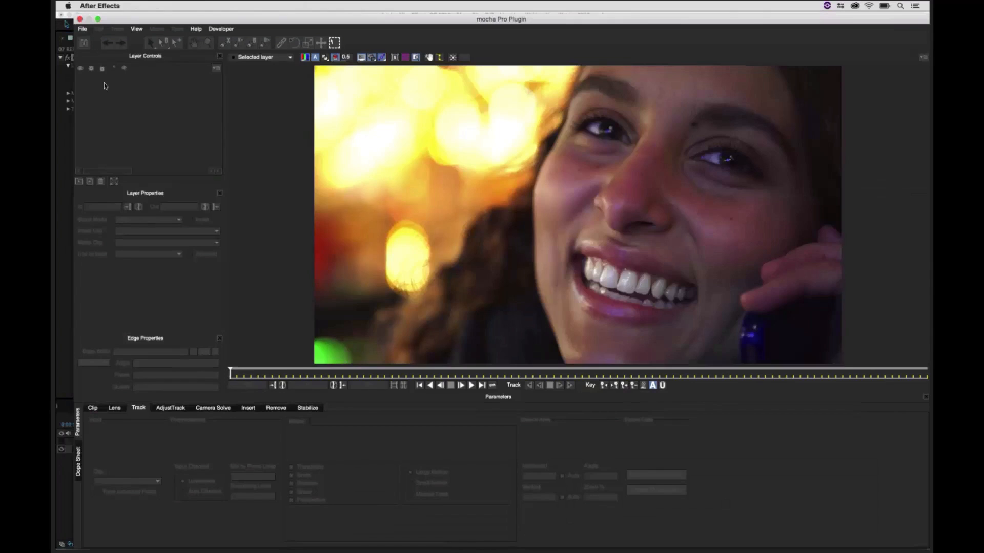
Step: Draw a closed X-spline around the mole, the inner end of the eyebrow beside it and the skin above the eyelid
{"action": "left_click", "coordinate": [209, 44]}
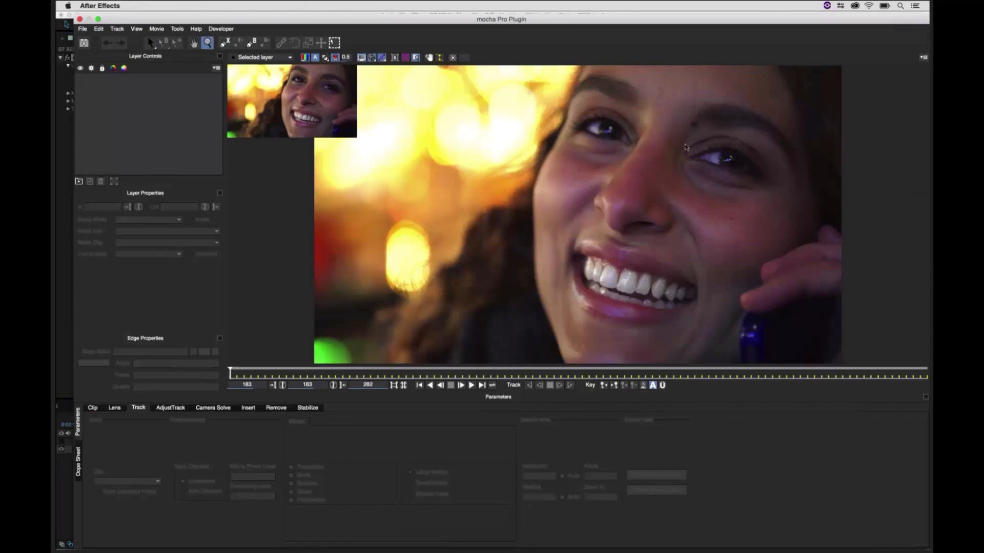
{"action": "left_click_drag", "start_coordinate": [688, 148], "coordinate": [627, 228]}
{"action": "key", "text": "x"}
{"action": "left_click", "coordinate": [232, 44]}
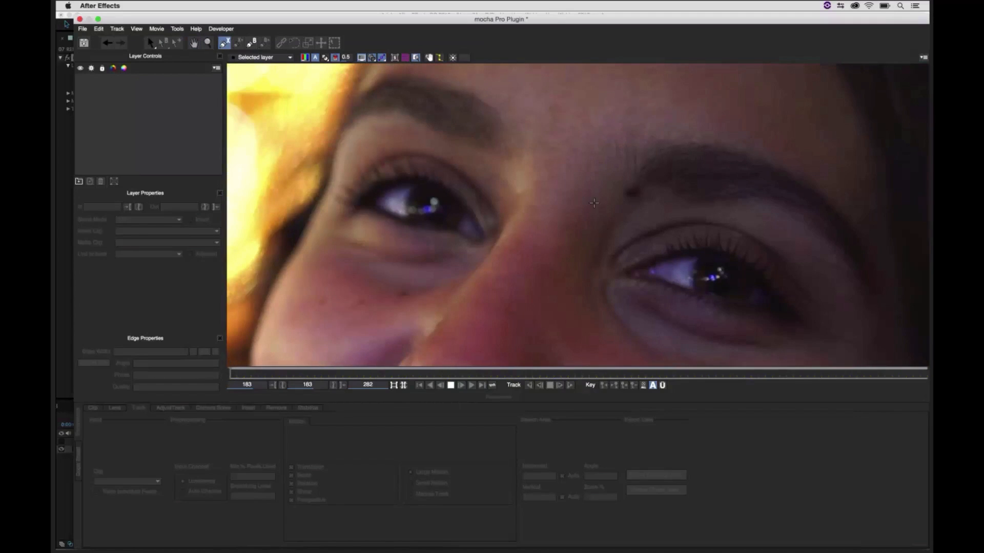
{"action": "left_click", "coordinate": [599, 238]}
{"action": "left_click", "coordinate": [594, 200]}
{"action": "left_click", "coordinate": [606, 167]}
{"action": "left_click", "coordinate": [628, 151]}
{"action": "left_click", "coordinate": [647, 152]}
{"action": "left_click", "coordinate": [674, 171]}
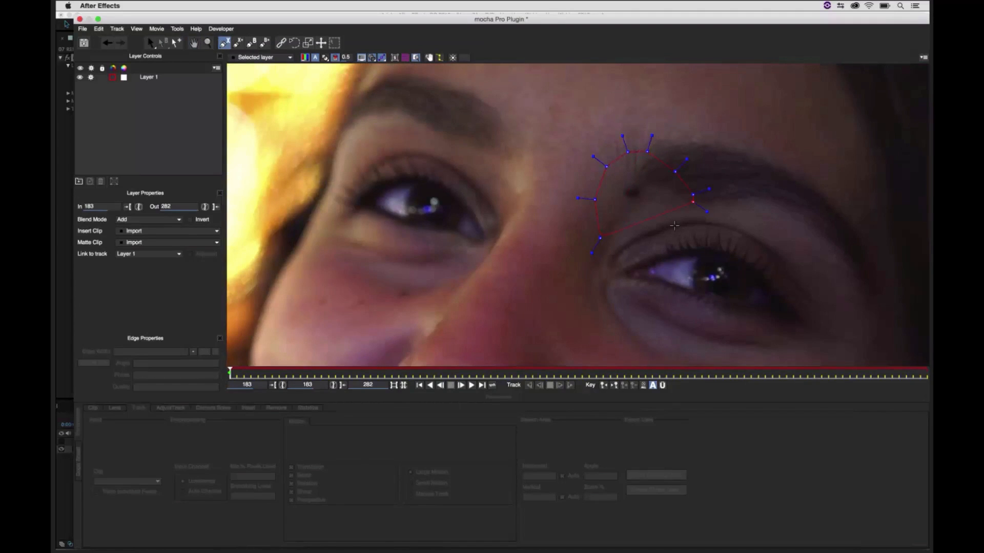
{"action": "right_click", "coordinate": [606, 249]}
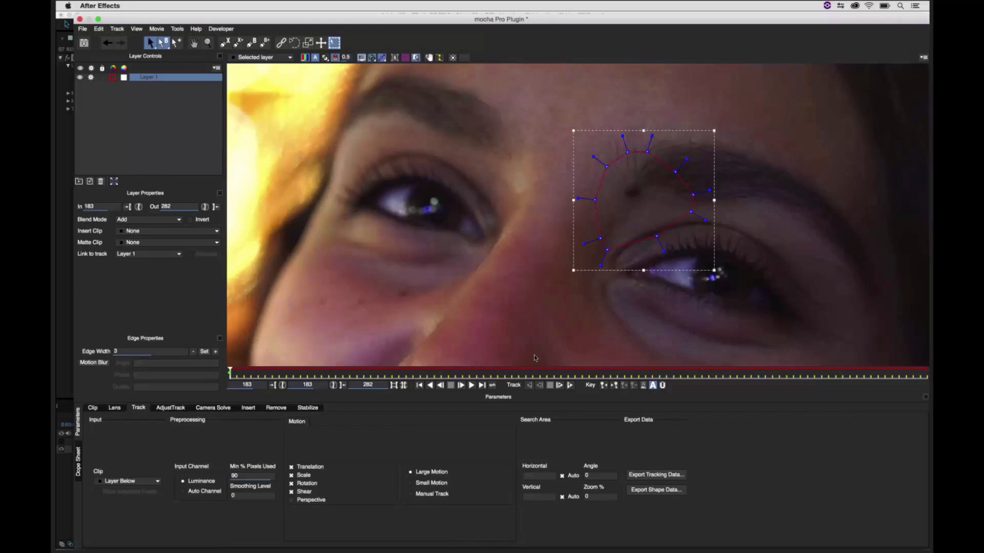
Step: Track the brow shape forward to frame 282 and return to frame 183
{"action": "left_click", "coordinate": [569, 385]}
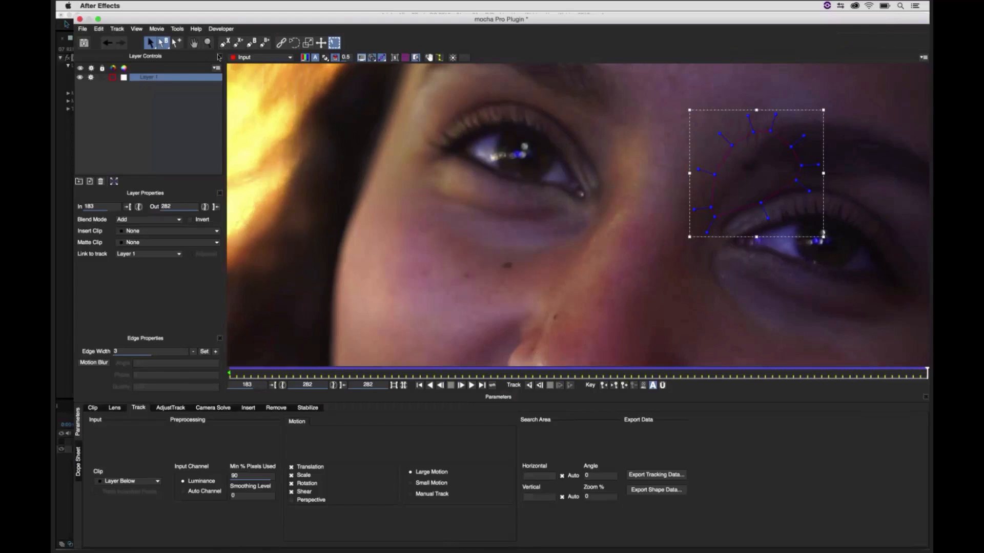
{"action": "left_click", "coordinate": [245, 373]}
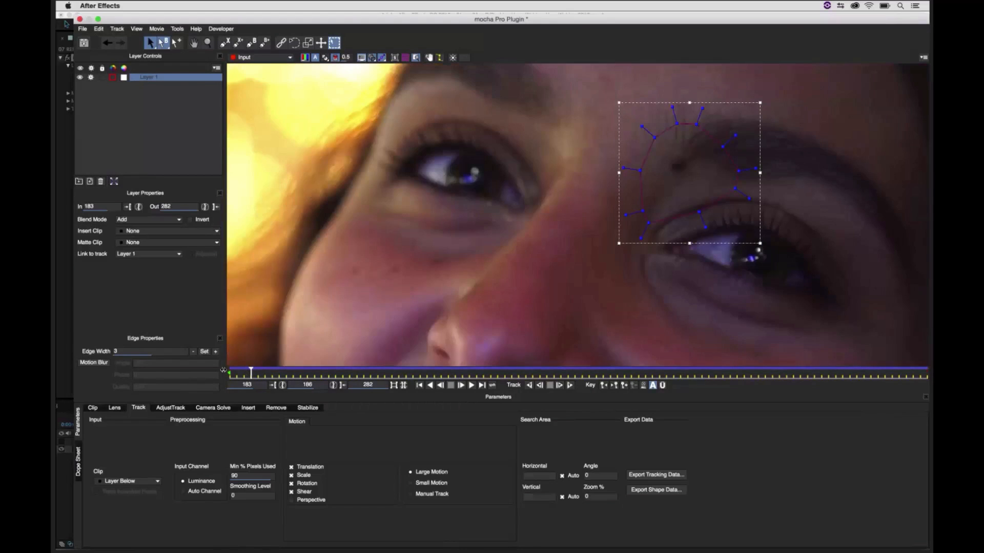
{"action": "left_click", "coordinate": [228, 372]}
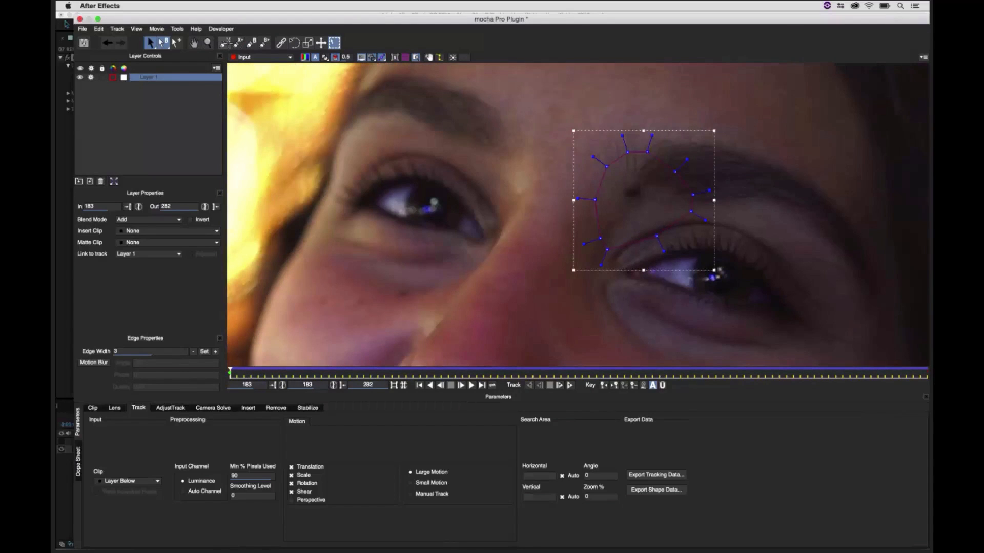
Step: Draw a second, small closed X-spline tightly around the mole beside the eyebrow
{"action": "left_click", "coordinate": [226, 43]}
{"action": "left_click", "coordinate": [626, 182]}
{"action": "left_click", "coordinate": [637, 178]}
{"action": "left_click", "coordinate": [645, 187]}
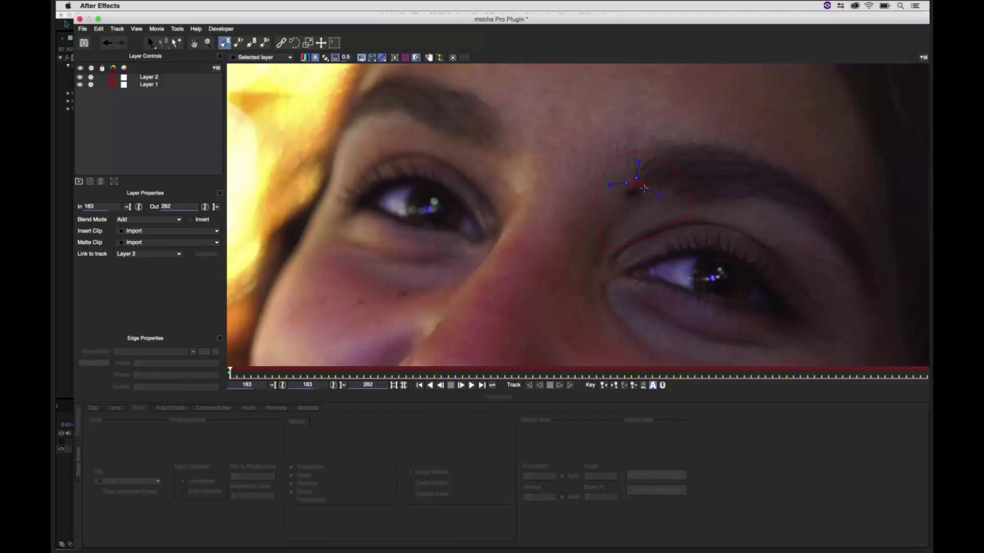
{"action": "left_click", "coordinate": [645, 193]}
{"action": "left_click", "coordinate": [642, 197]}
{"action": "left_click", "coordinate": [632, 203]}
{"action": "left_click", "coordinate": [624, 203]}
{"action": "left_click", "coordinate": [618, 200]}
{"action": "left_click", "coordinate": [617, 191]}
{"action": "right_click", "coordinate": [618, 193]}
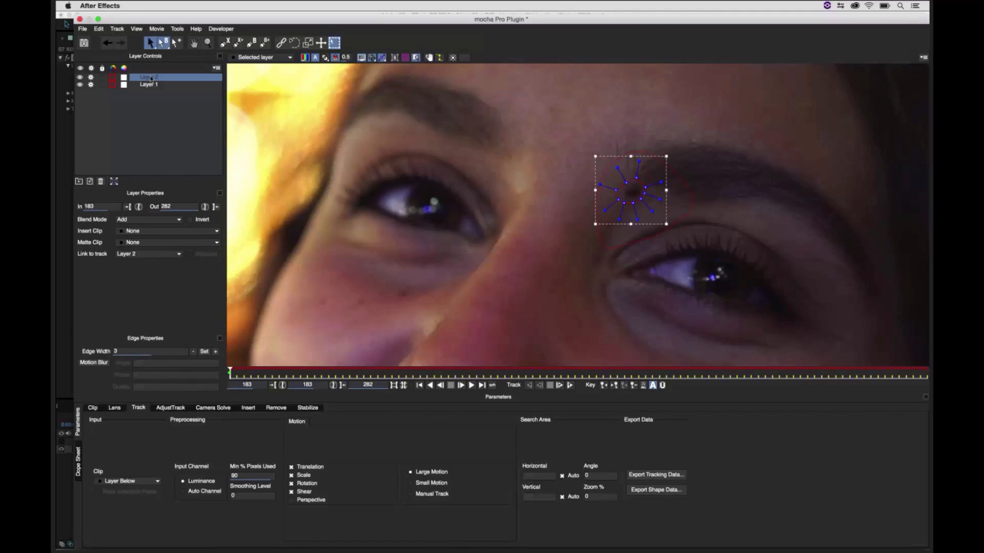
Step: Rename the small shape's layer to mole and the larger one to brow track
{"action": "type", "text": "mole"}
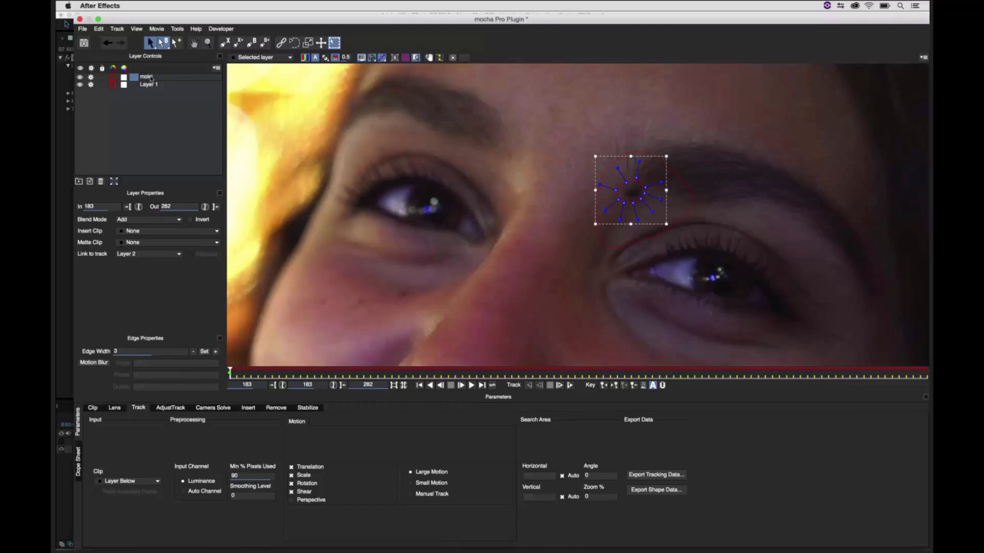
{"action": "key", "text": "Tab"}
{"action": "type", "text": "bl"}
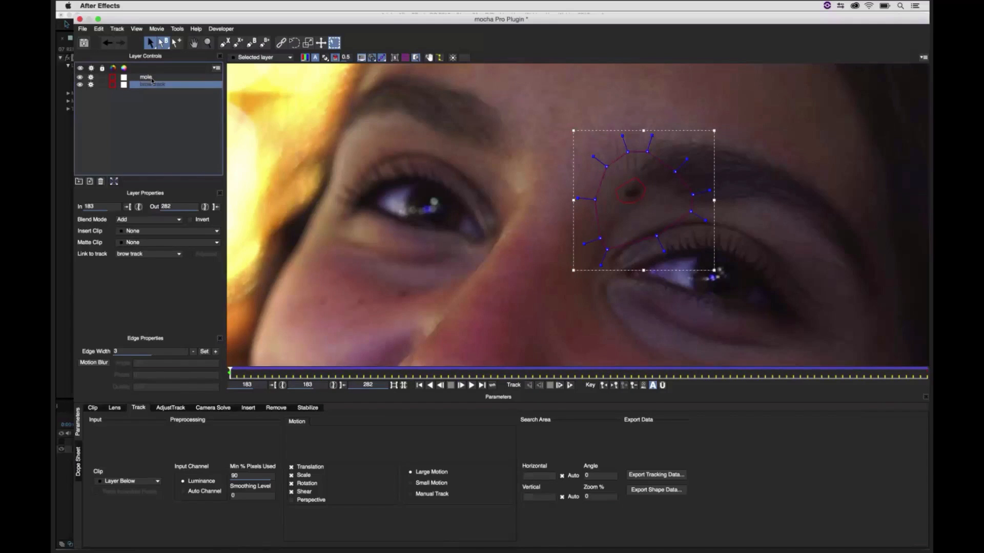
Step: Select all points of the mole layer's spline and shorten their handles to round the shape
{"action": "left_click", "coordinate": [152, 81]}
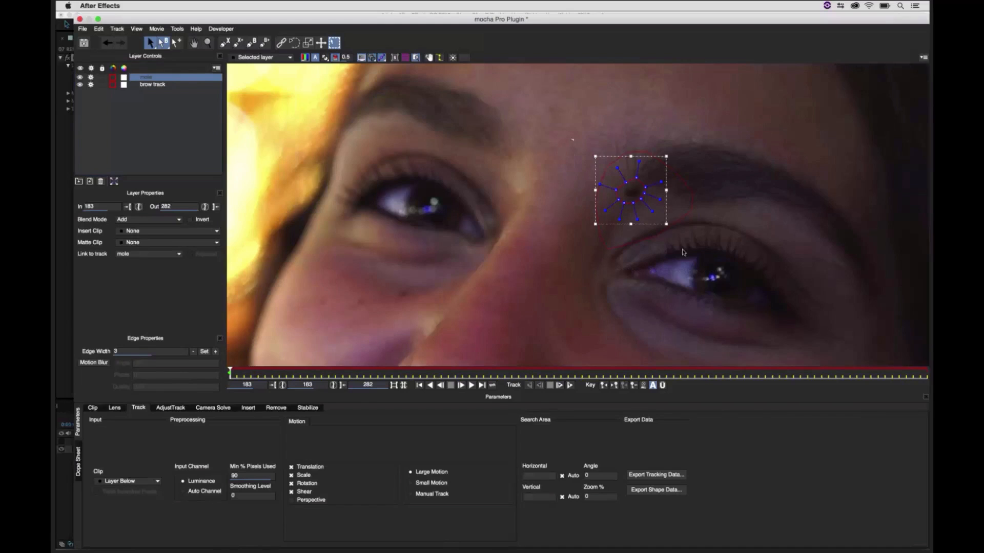
{"action": "key", "text": "super+a"}
{"action": "left_click_drag", "start_coordinate": [639, 162], "coordinate": [634, 179]}
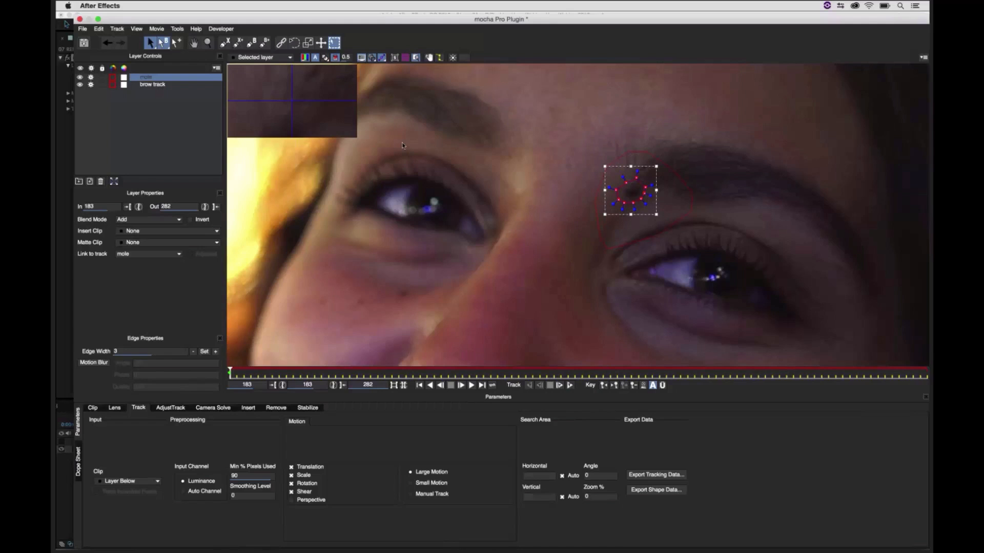
Step: Switch point selection to Pick Edge and pull the mole spline's edge points outward to feather it
{"action": "left_click", "coordinate": [166, 44]}
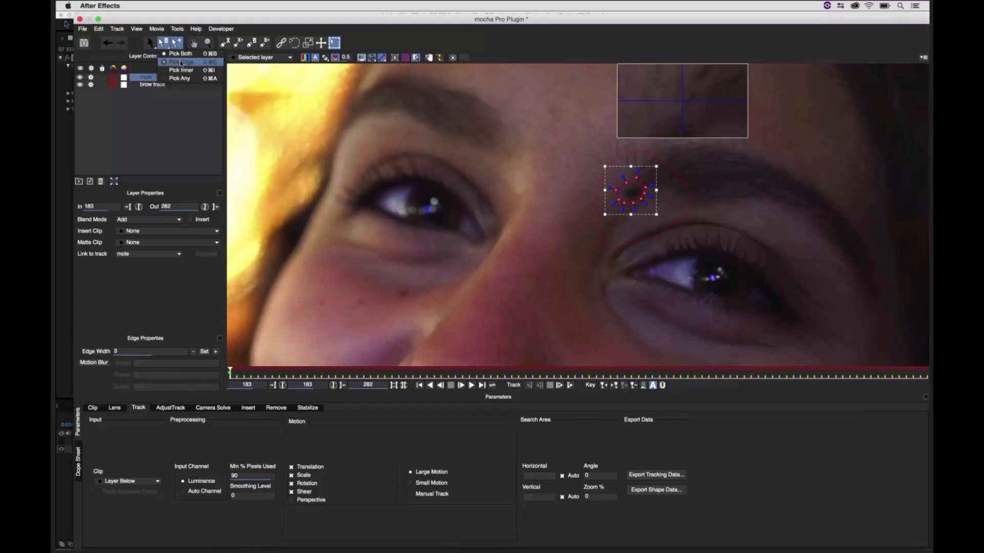
{"action": "left_click", "coordinate": [181, 62]}
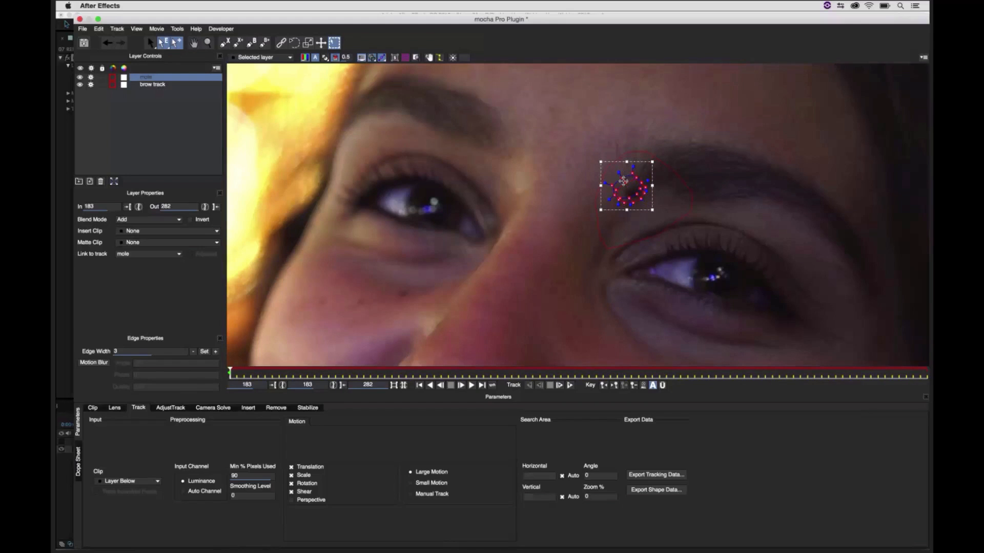
{"action": "left_click", "coordinate": [624, 181]}
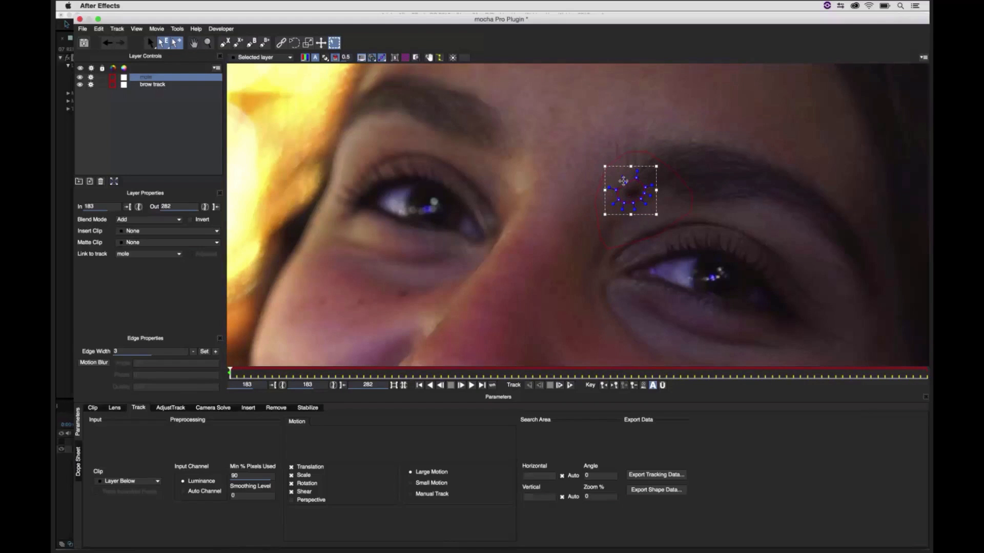
{"action": "mouse_move", "coordinate": [636, 179]}
{"action": "left_mouse_down"}
{"action": "mouse_move", "coordinate": [633, 167]}
{"action": "mouse_move", "coordinate": [654, 200]}
{"action": "mouse_move", "coordinate": [648, 213]}
{"action": "mouse_move", "coordinate": [615, 223]}
{"action": "mouse_move", "coordinate": [609, 187]}
{"action": "mouse_move", "coordinate": [619, 172]}
{"action": "mouse_move", "coordinate": [634, 186]}
{"action": "mouse_move", "coordinate": [623, 180]}
{"action": "left_mouse_up"}
Step: Delete the surplus points on the mole spline's upper-left side and pull the remaining left edge points farther outward
{"action": "left_click", "coordinate": [151, 42]}
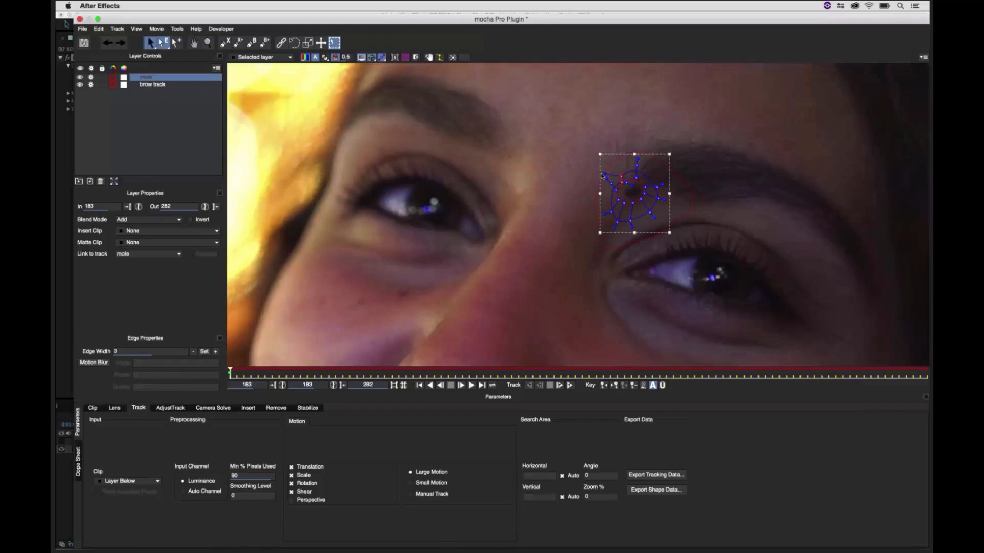
{"action": "mouse_move", "coordinate": [625, 171]}
{"action": "left_mouse_down"}
{"action": "mouse_move", "coordinate": [615, 173]}
{"action": "mouse_move", "coordinate": [621, 186]}
{"action": "left_mouse_up"}
{"action": "key", "text": "Delete"}
{"action": "left_click", "coordinate": [628, 170]}
{"action": "key", "text": "Delete"}
{"action": "left_click_drag", "start_coordinate": [606, 181], "coordinate": [595, 181]}
{"action": "left_click_drag", "start_coordinate": [605, 215], "coordinate": [599, 220]}
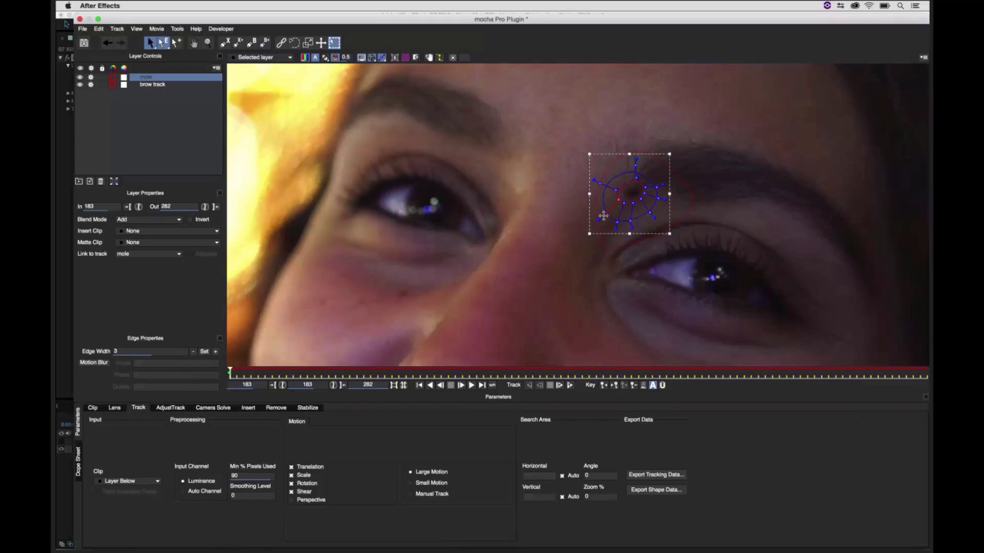
Step: Link the mole layer to brow track and render the current frame's removal in the Remove module
{"action": "left_click", "coordinate": [131, 255]}
{"action": "left_click", "coordinate": [132, 272]}
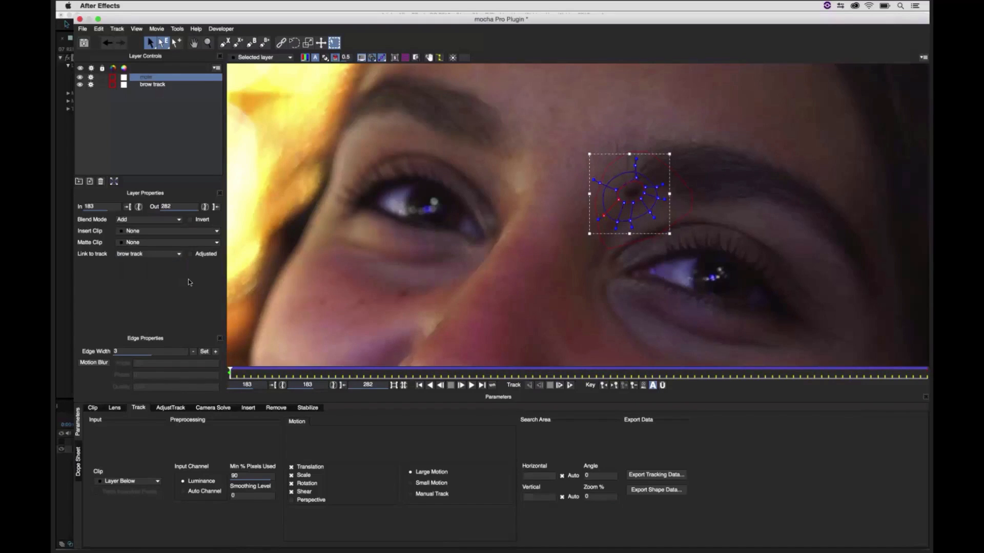
{"action": "left_click", "coordinate": [276, 408]}
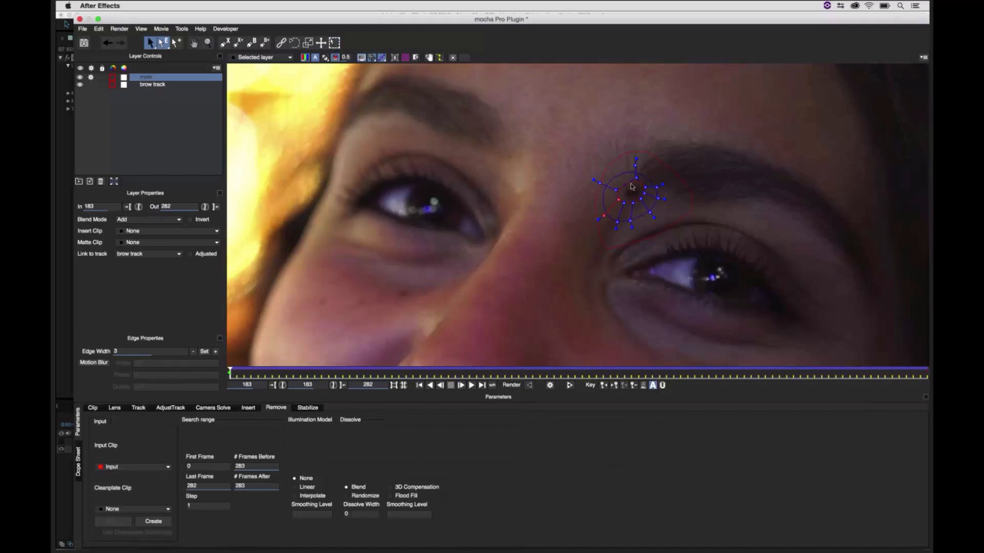
{"action": "left_click", "coordinate": [549, 385]}
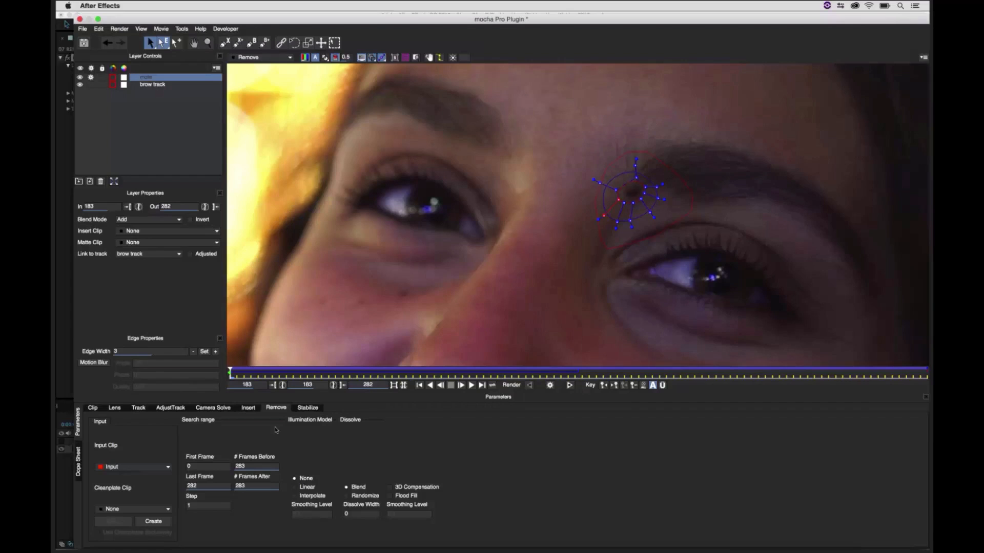
Step: Try Insert Layer as the mole layer's cleanplate clip and view the insert clip choices
{"action": "left_click", "coordinate": [123, 467]}
{"action": "left_click", "coordinate": [133, 466]}
{"action": "left_click", "coordinate": [114, 513]}
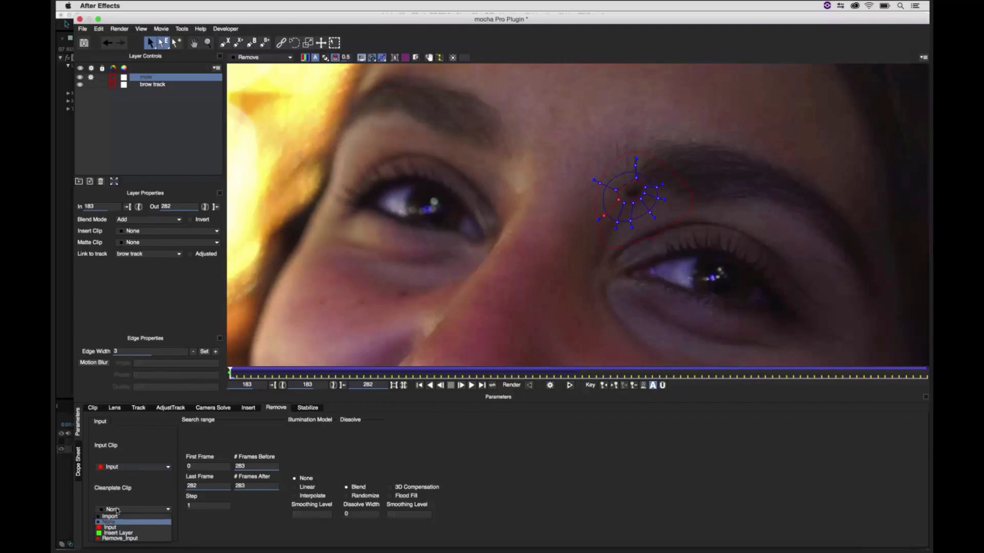
{"action": "left_click", "coordinate": [125, 533]}
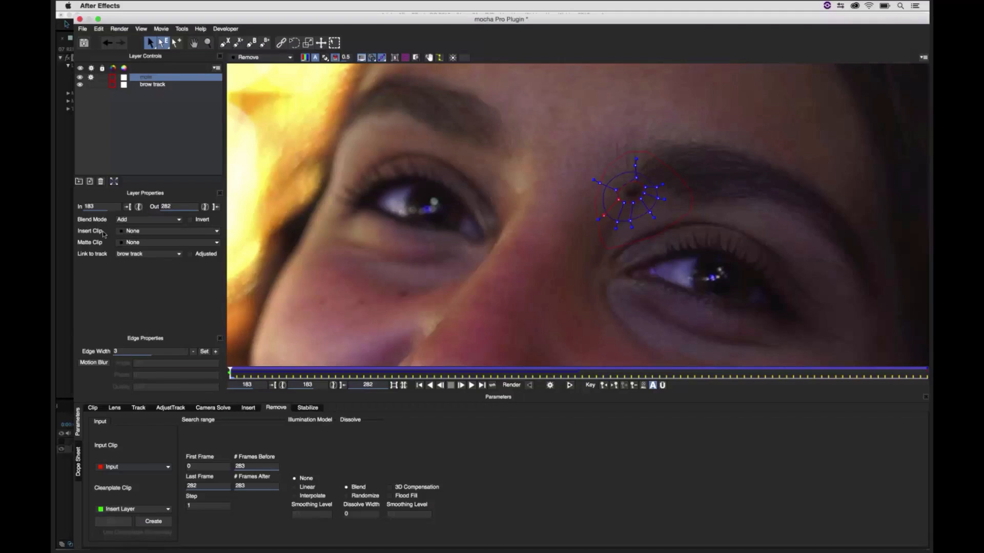
{"action": "left_click", "coordinate": [133, 232]}
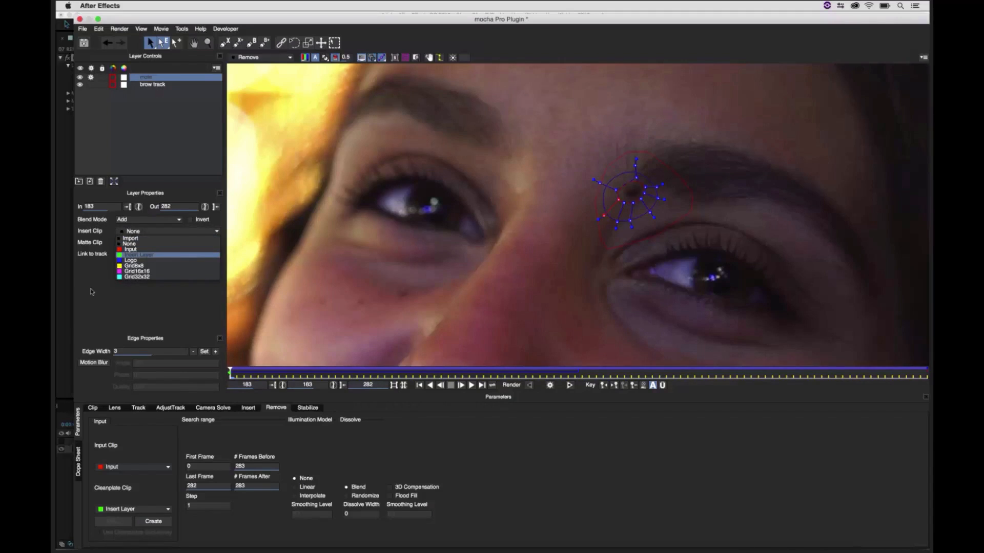
{"action": "left_click", "coordinate": [92, 304]}
Step: Import Cleanplate_Input226.TIFF as the mole layer's clean plate and assign it to frame 226
{"action": "left_click", "coordinate": [130, 511]}
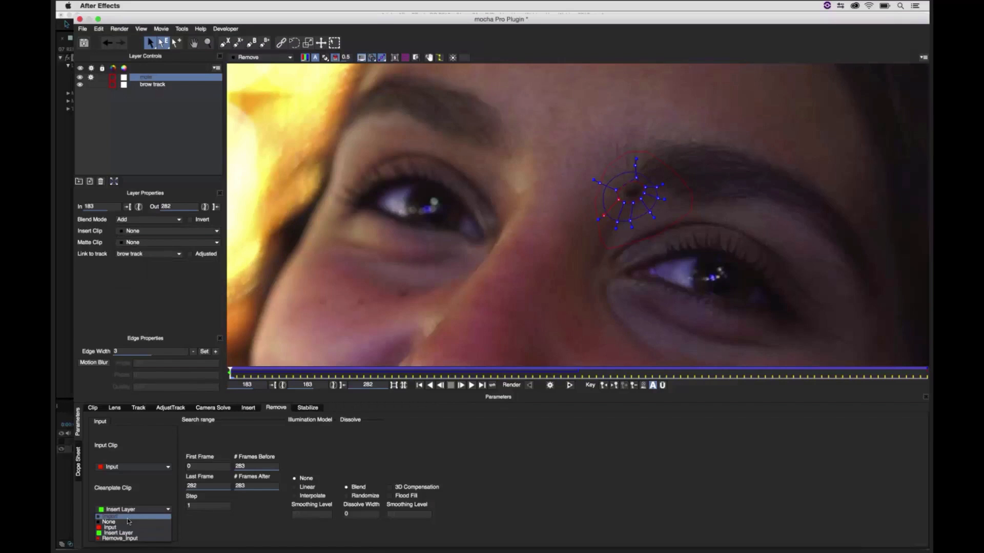
{"action": "left_click", "coordinate": [127, 517]}
{"action": "left_click", "coordinate": [607, 178]}
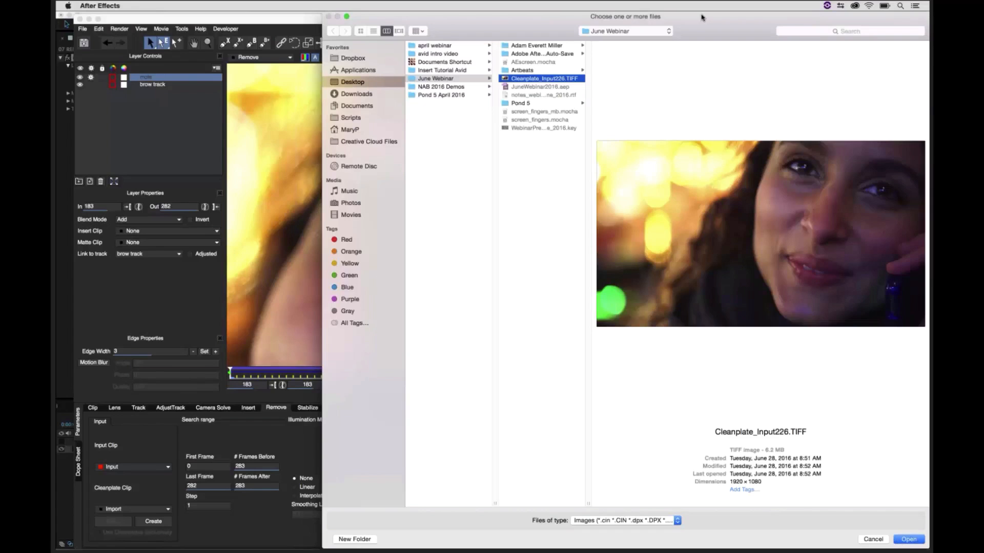
{"action": "left_click_drag", "start_coordinate": [702, 18], "coordinate": [548, 17]}
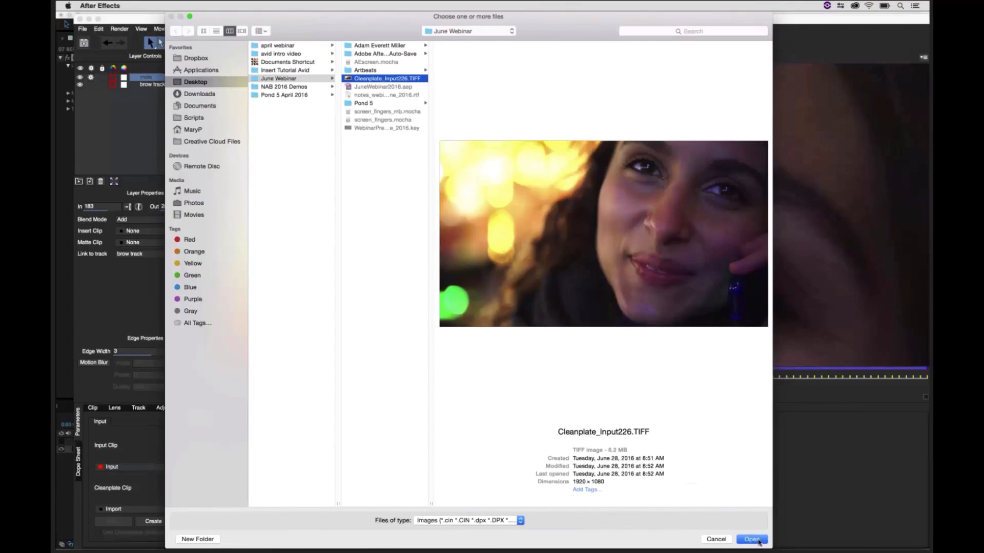
{"action": "left_click", "coordinate": [757, 540]}
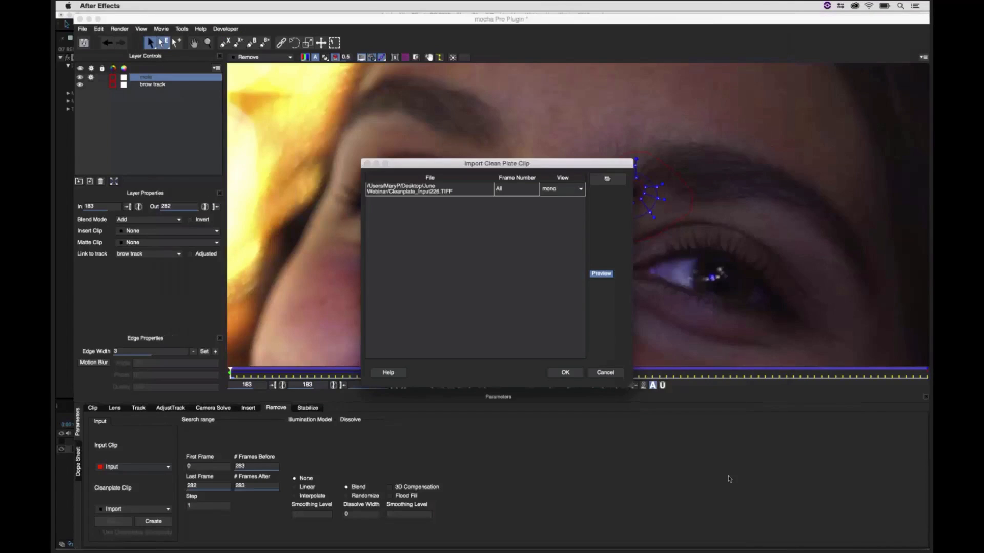
{"action": "double_click", "coordinate": [500, 188]}
{"action": "type", "text": "226"}
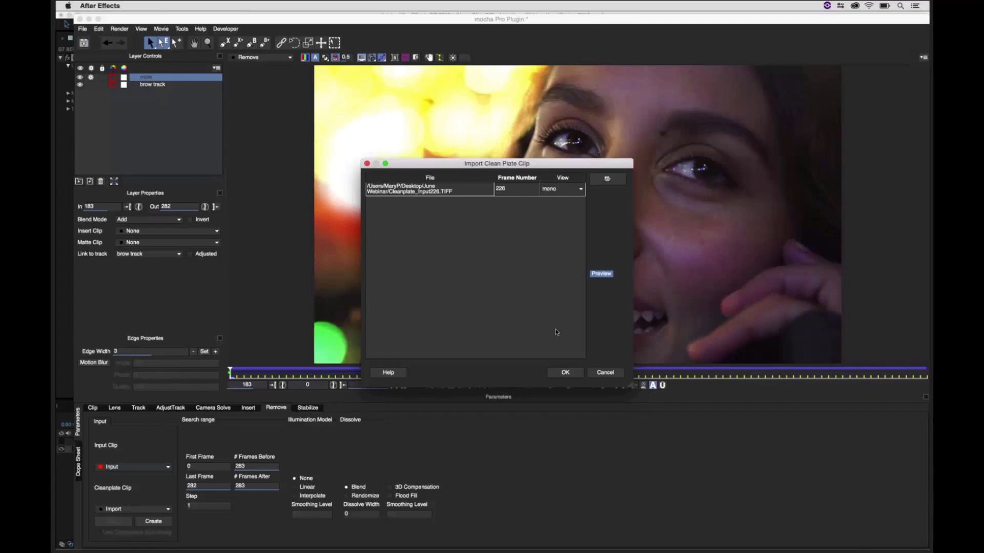
{"action": "left_click", "coordinate": [557, 374]}
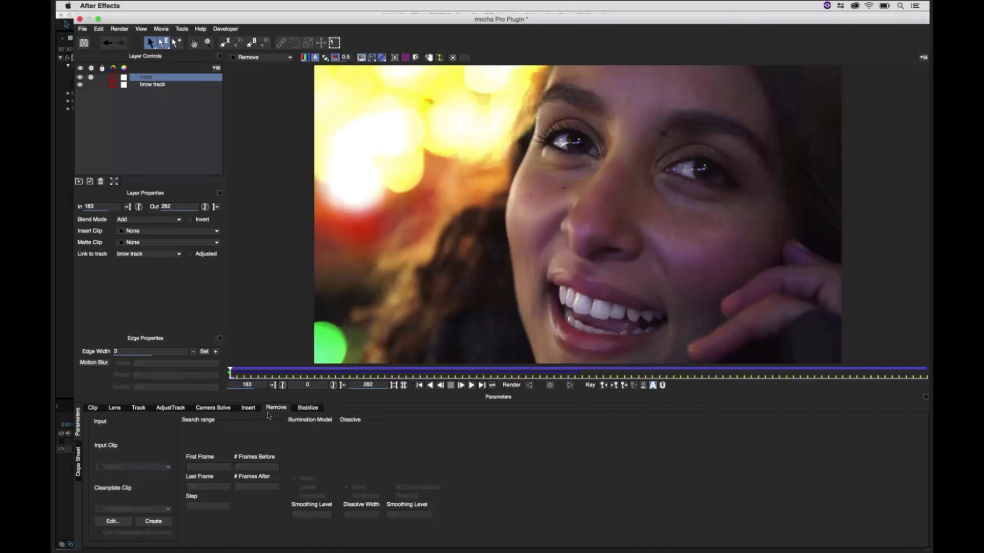
Step: Reselect the mole layer, save the mocha project and close the plugin window
{"action": "left_click", "coordinate": [148, 78]}
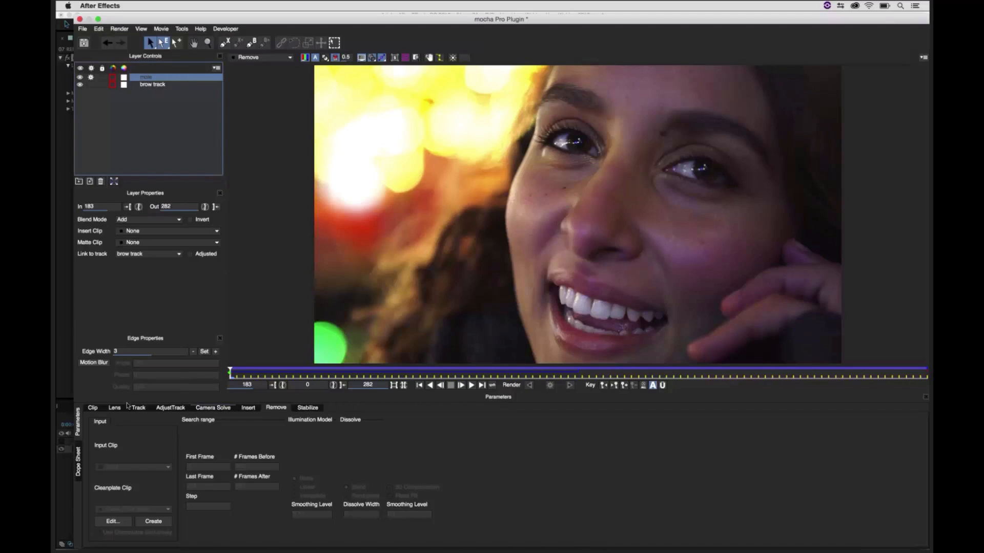
{"action": "left_click", "coordinate": [93, 408]}
{"action": "left_click", "coordinate": [274, 408]}
{"action": "left_click", "coordinate": [84, 43]}
{"action": "left_click", "coordinate": [79, 19]}
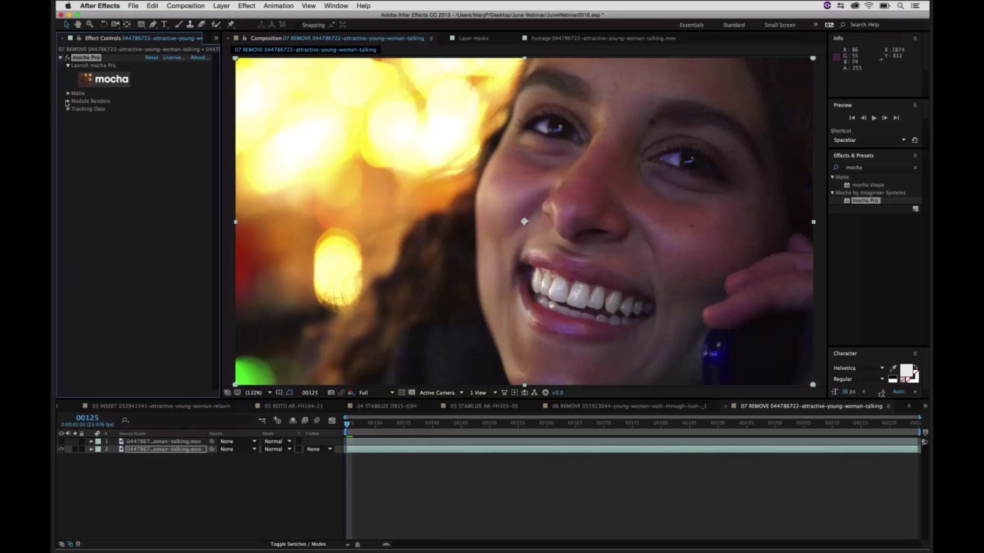
Step: Enable module rendering in the mocha Pro effect and set the module to Remove
{"action": "left_click", "coordinate": [67, 101]}
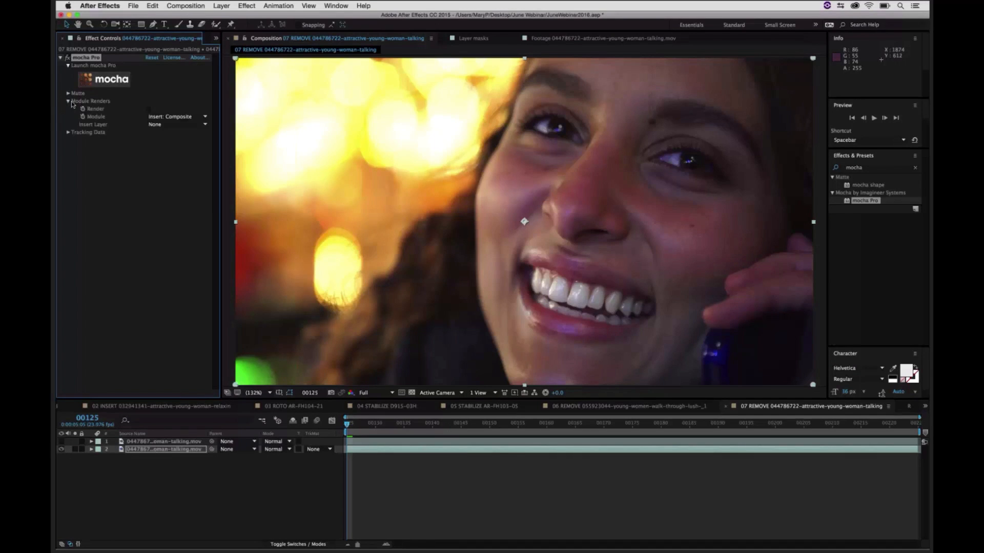
{"action": "left_click", "coordinate": [159, 119]}
{"action": "left_click", "coordinate": [154, 145]}
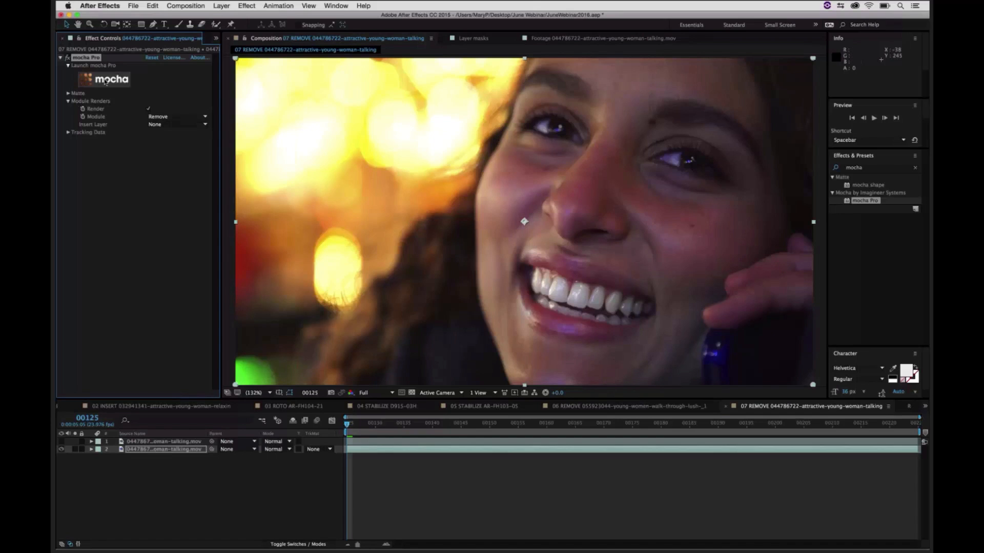
Step: Reopen the mocha project and make the mole layer's removal use cleanplates exclusively
{"action": "left_click", "coordinate": [105, 81]}
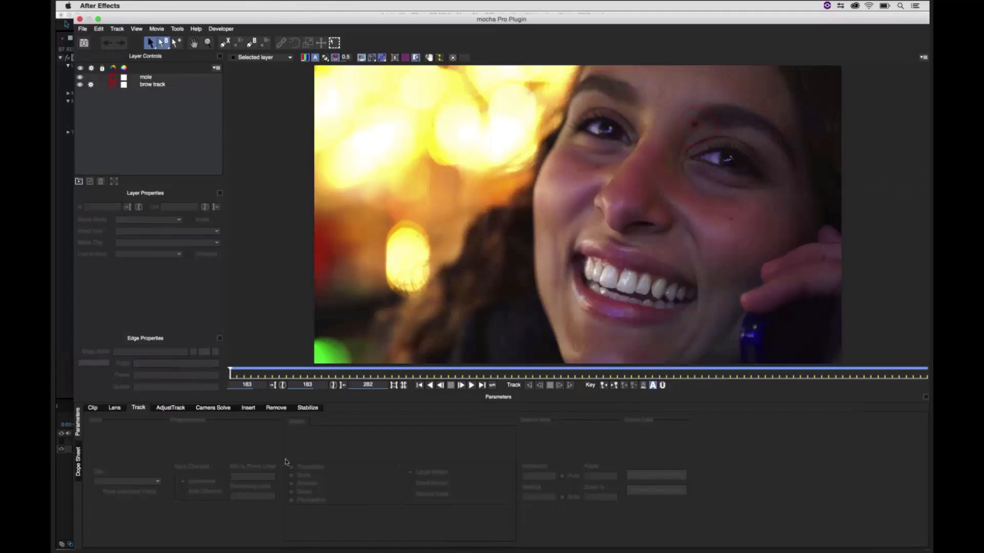
{"action": "left_click", "coordinate": [275, 408]}
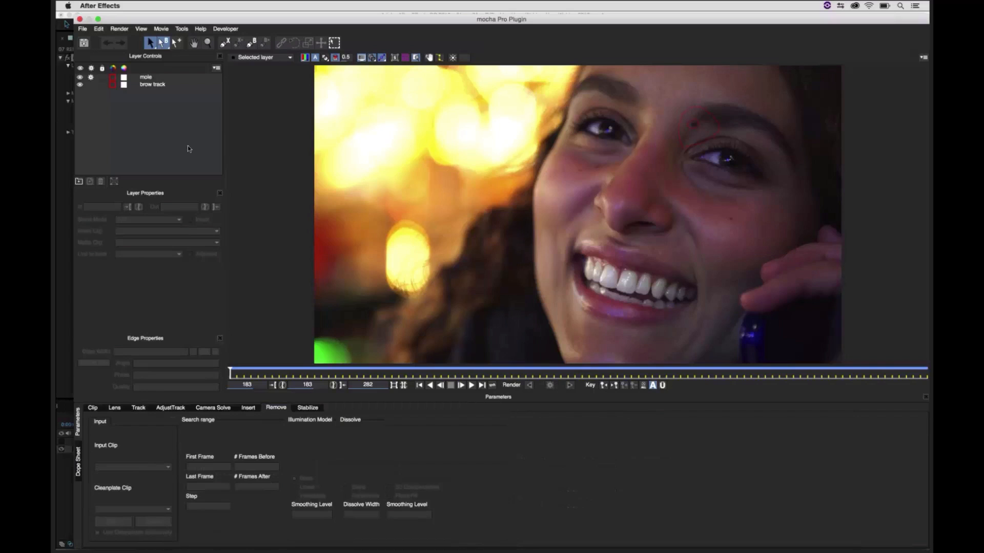
{"action": "left_click", "coordinate": [148, 77]}
{"action": "left_click", "coordinate": [97, 532]}
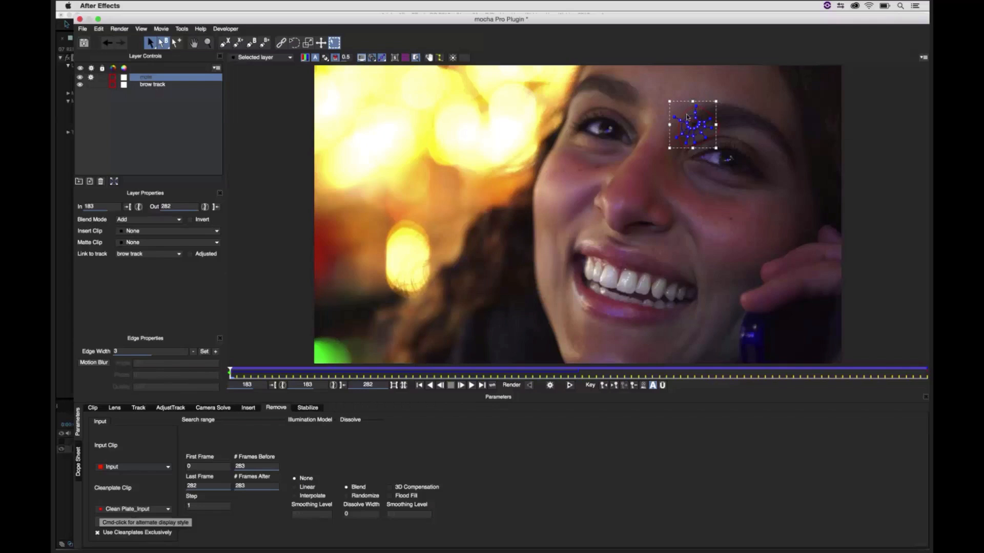
Step: Set the mole removal's illumination model to Linear, save the project and close mocha
{"action": "left_click", "coordinate": [300, 489]}
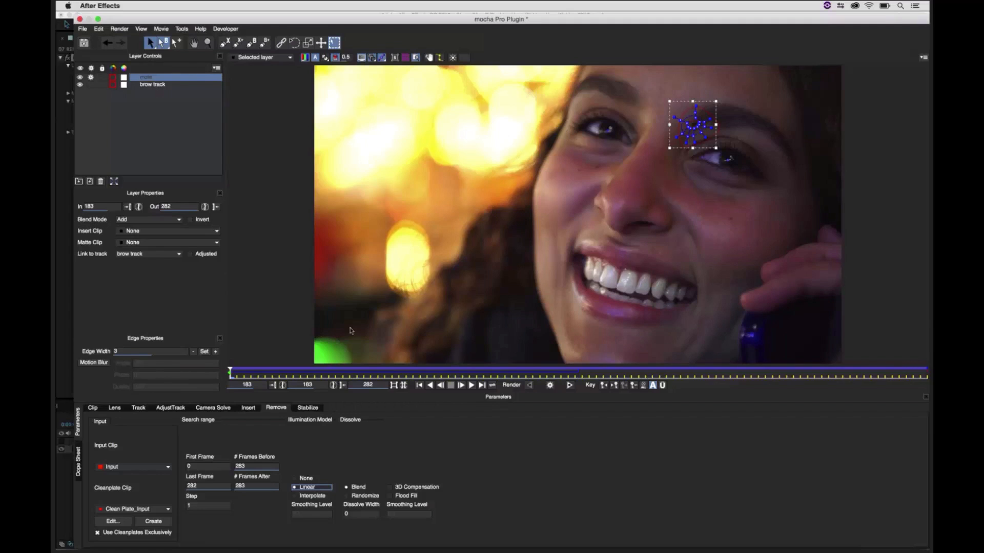
{"action": "left_click_drag", "start_coordinate": [240, 373], "coordinate": [237, 307]}
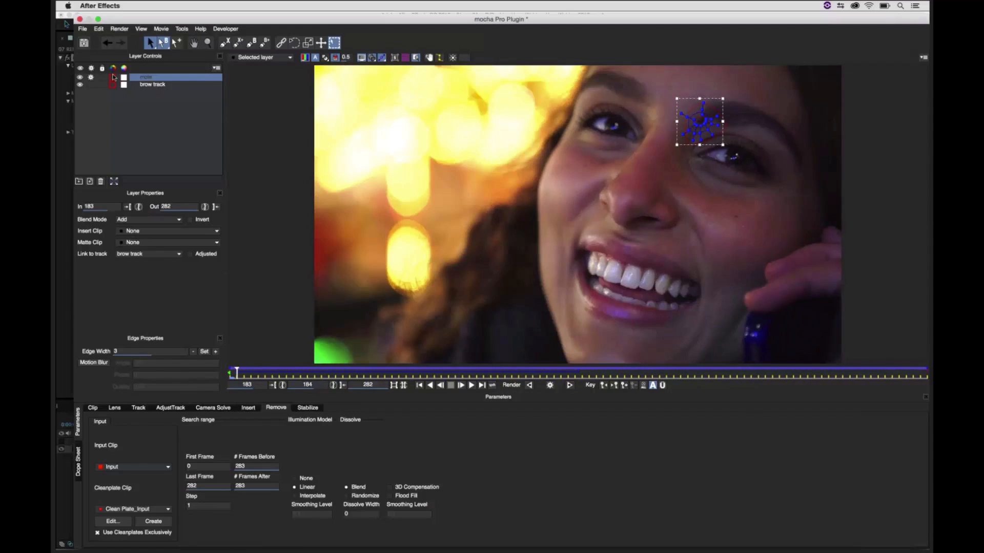
{"action": "left_click", "coordinate": [84, 43]}
{"action": "left_click", "coordinate": [80, 19]}
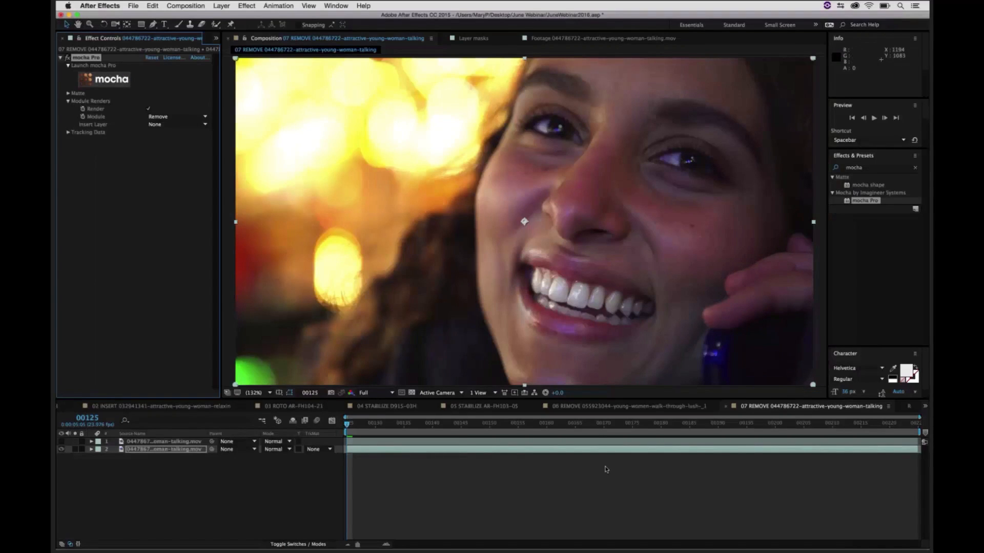
Step: Preview the mole removal, find BCC Beauty Studio and apply it to the woman's clip
{"action": "key", "text": "space"}
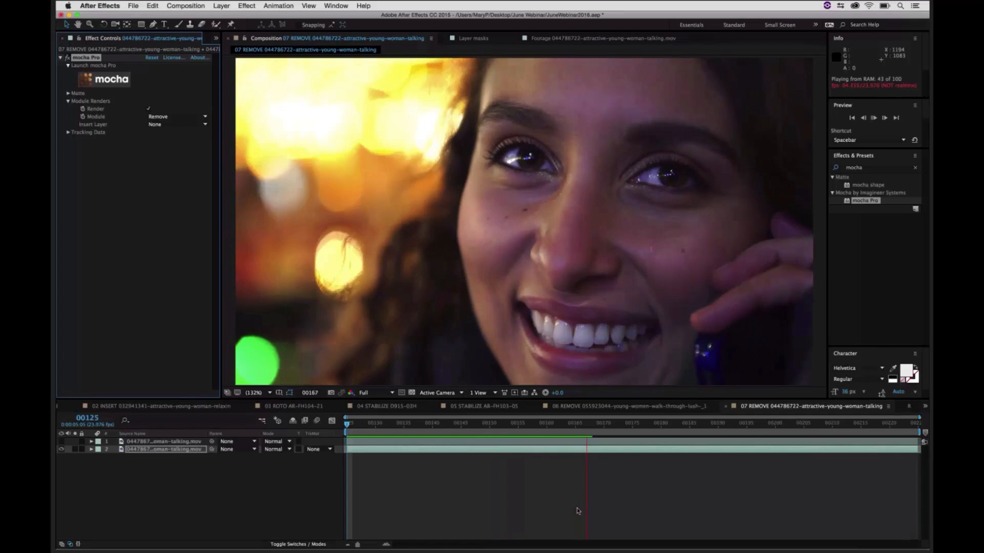
{"action": "left_click", "coordinate": [852, 168]}
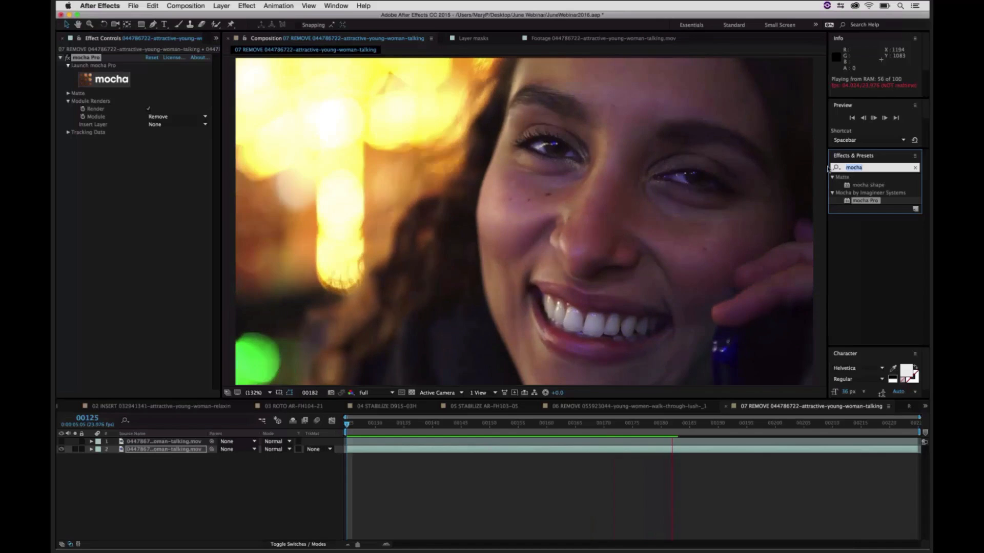
{"action": "type", "text": "bcc beauty"}
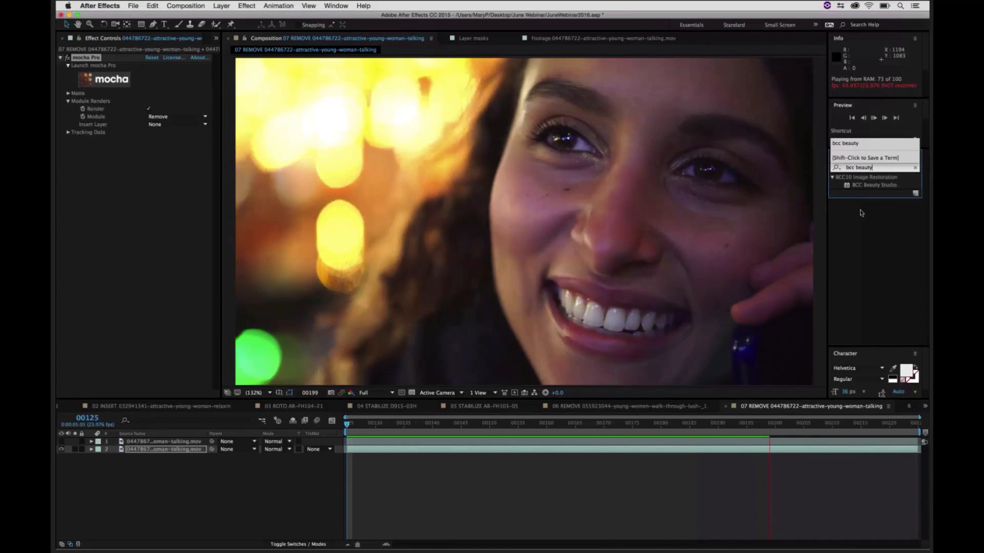
{"action": "left_click", "coordinate": [864, 185]}
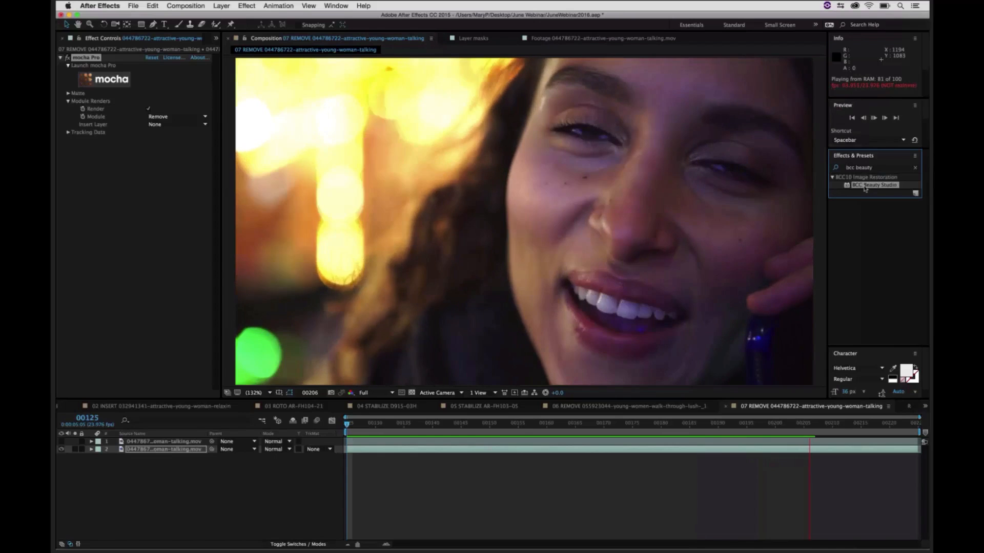
{"action": "key", "text": "space"}
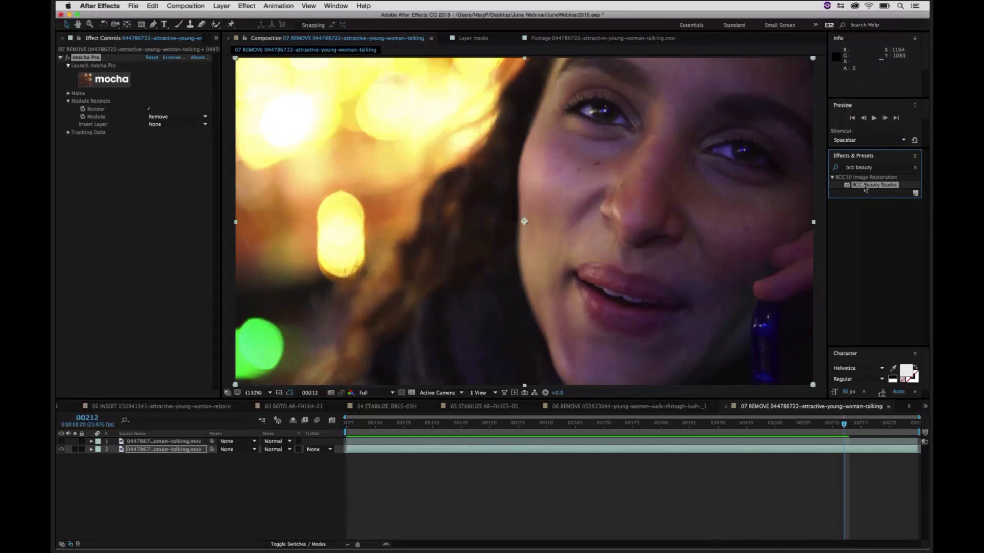
{"action": "left_click_drag", "start_coordinate": [865, 187], "coordinate": [585, 248]}
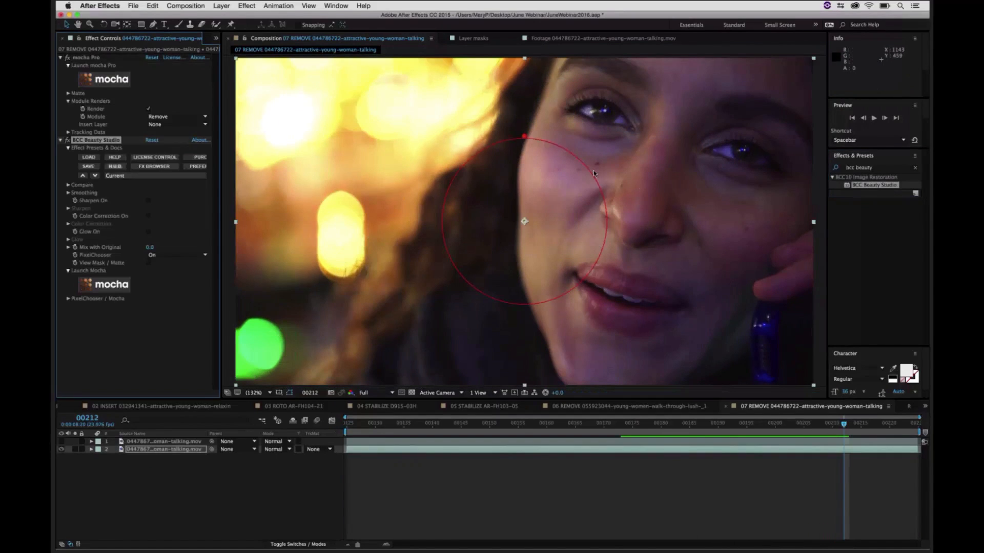
Step: Raise BCC Beauty Studio's amount slightly with its on-screen circle and preview the shot from the first frame
{"action": "mouse_move", "coordinate": [523, 133]}
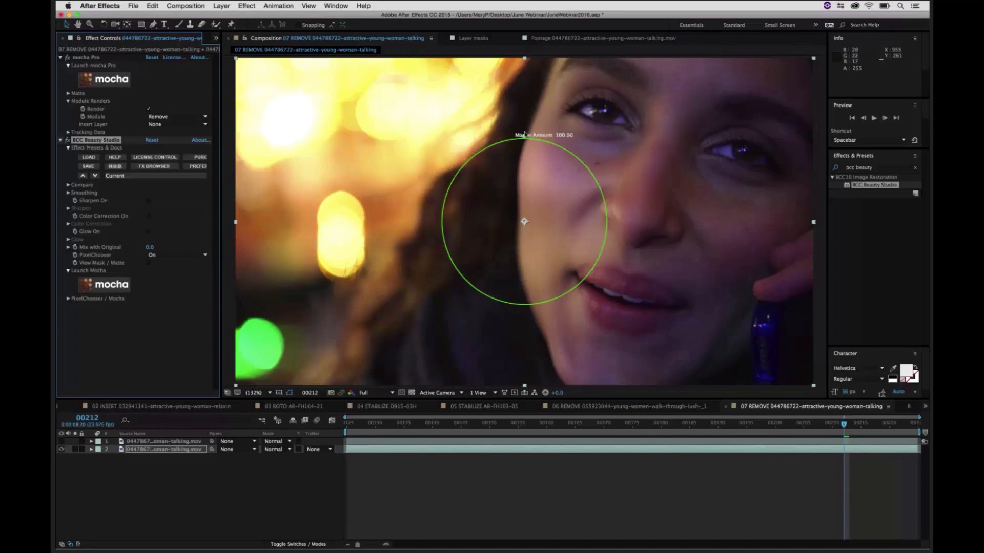
{"action": "left_click_drag", "start_coordinate": [524, 134], "coordinate": [525, 127]}
{"action": "scroll", "coordinate": [597, 226], "scroll_direction": "down", "scroll_amount": 1}
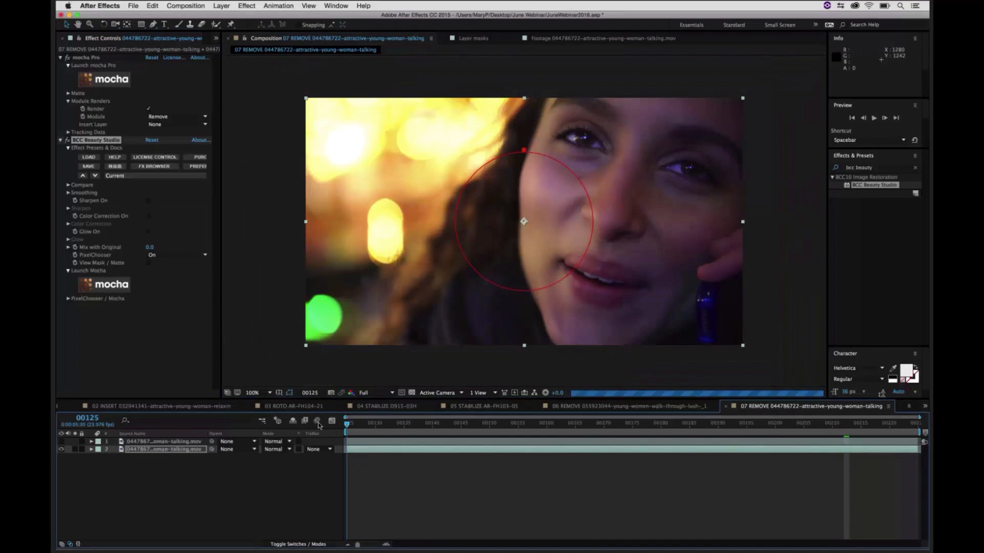
{"action": "key", "text": "Home"}
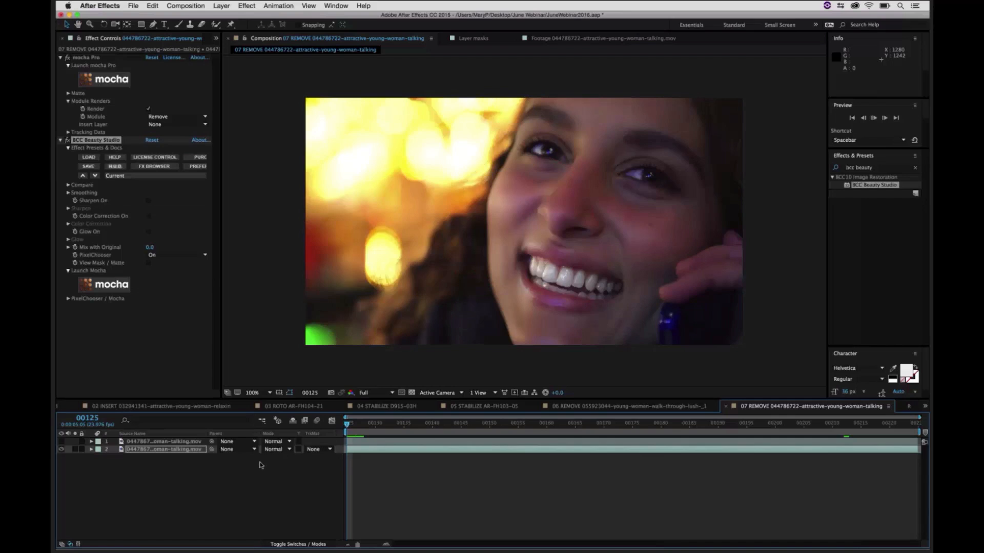
{"action": "key", "text": "space"}
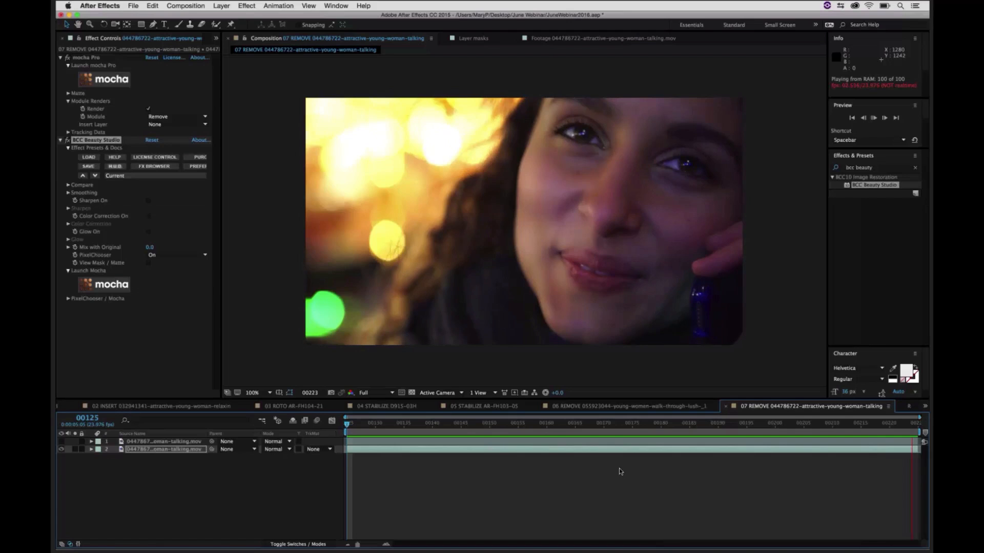
{"action": "key", "text": "space"}
{"action": "left_click", "coordinate": [217, 38]}
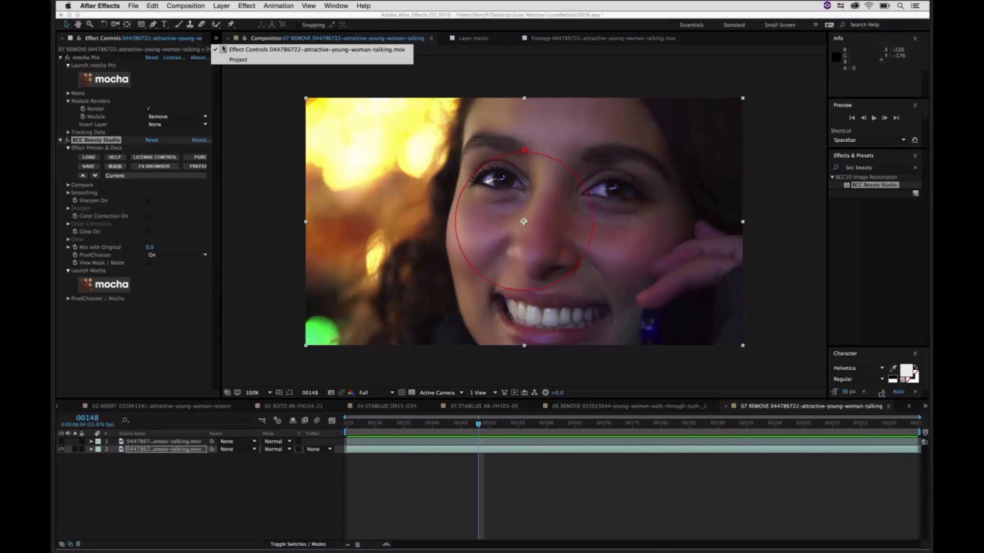
{"action": "left_click", "coordinate": [236, 62]}
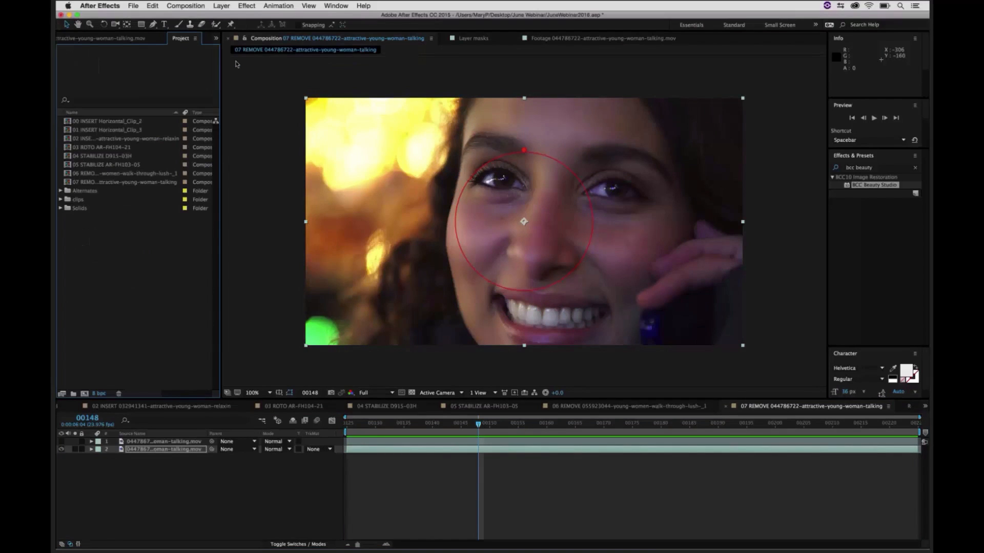
{"action": "left_click", "coordinate": [216, 40]}
{"action": "left_click", "coordinate": [233, 49]}
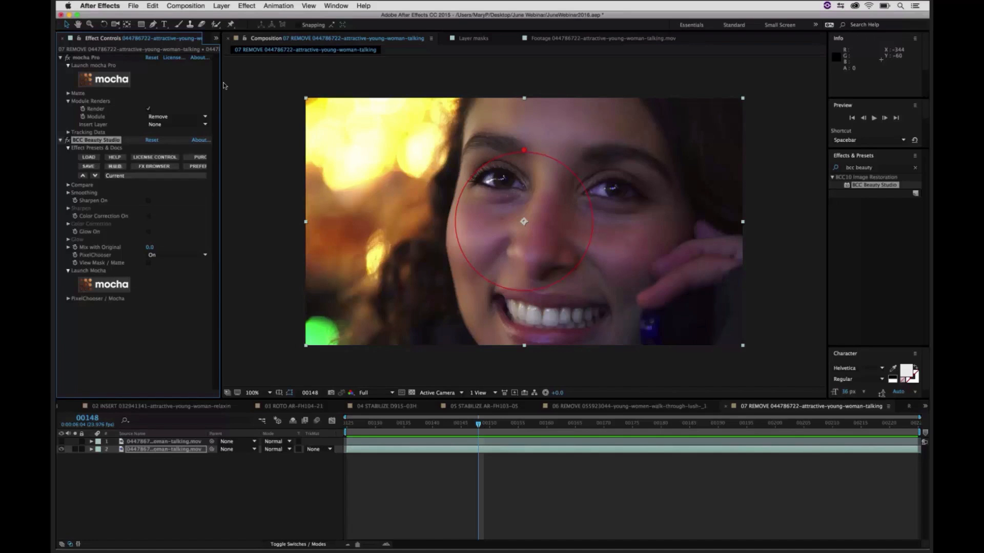
Step: Examine mocha Pro's registration and activation details, including the deactivation option, and close them without changes
{"action": "left_click", "coordinate": [172, 58]}
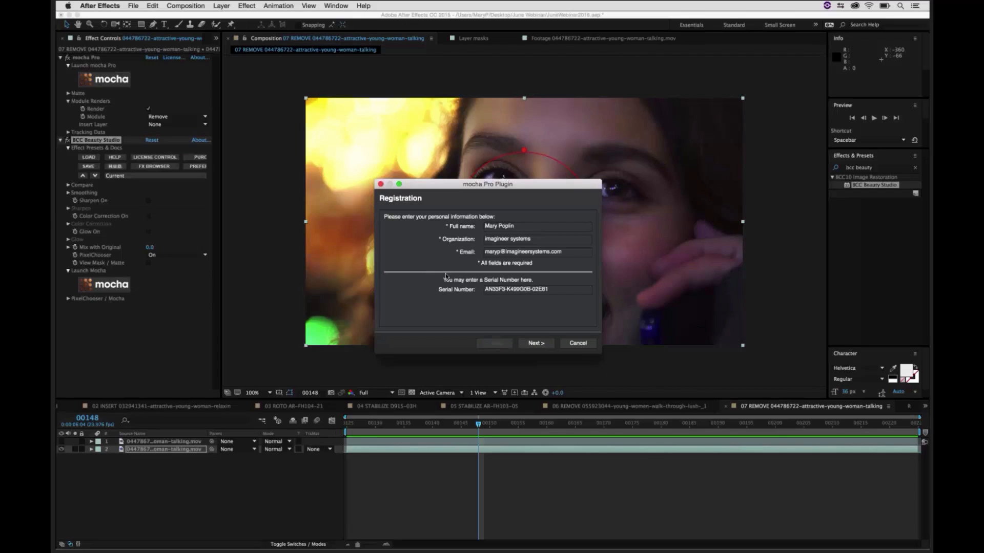
{"action": "left_click", "coordinate": [537, 344]}
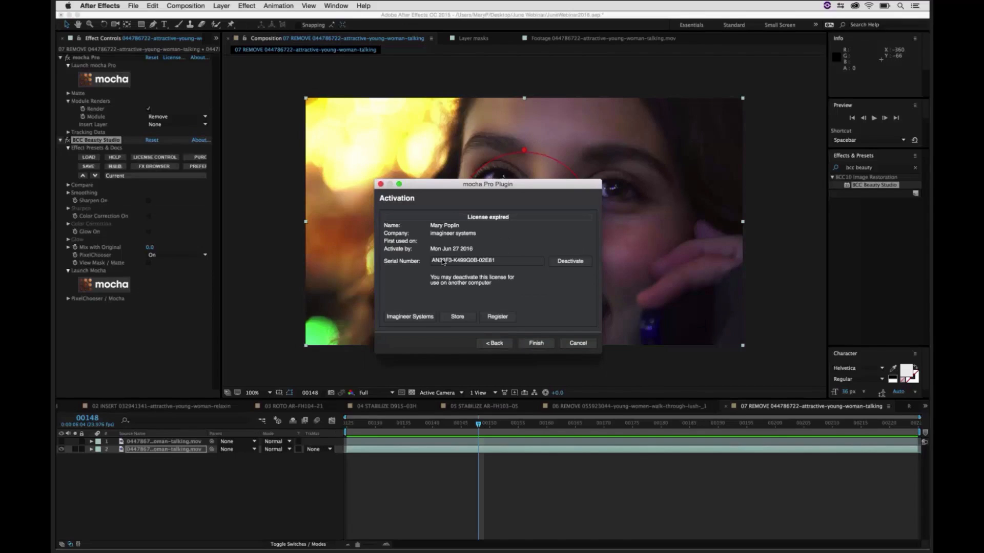
{"action": "left_click", "coordinate": [570, 264]}
{"action": "left_click", "coordinate": [575, 344]}
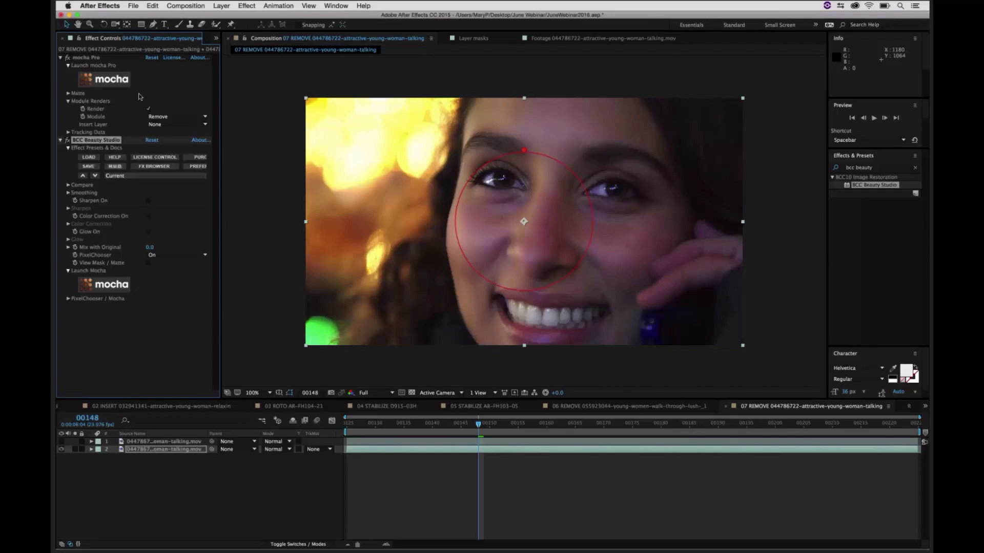
Step: Examine saving the mole removal as a mocha project file on the Desktop, cancelling the save and closing mocha Pro
{"action": "left_click", "coordinate": [127, 83]}
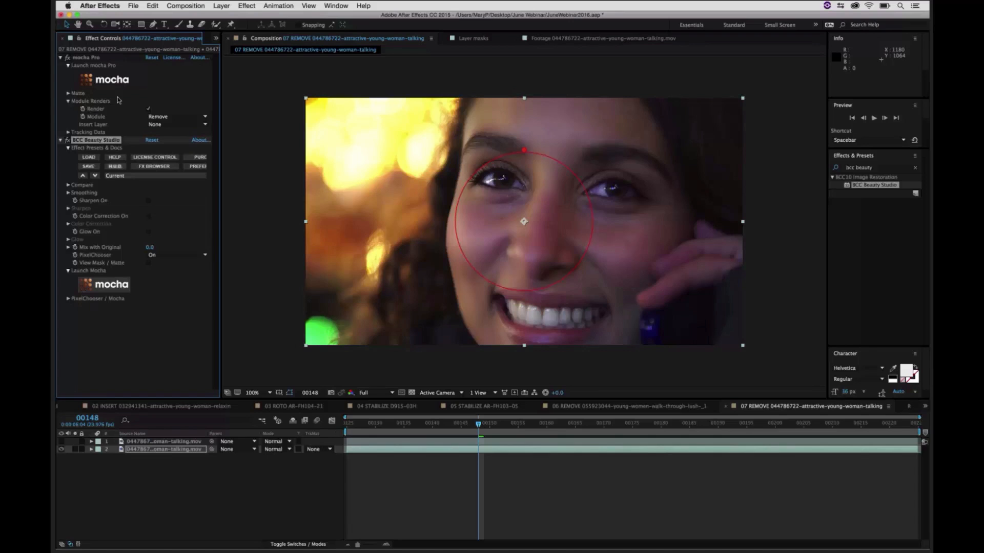
{"action": "left_click", "coordinate": [103, 80]}
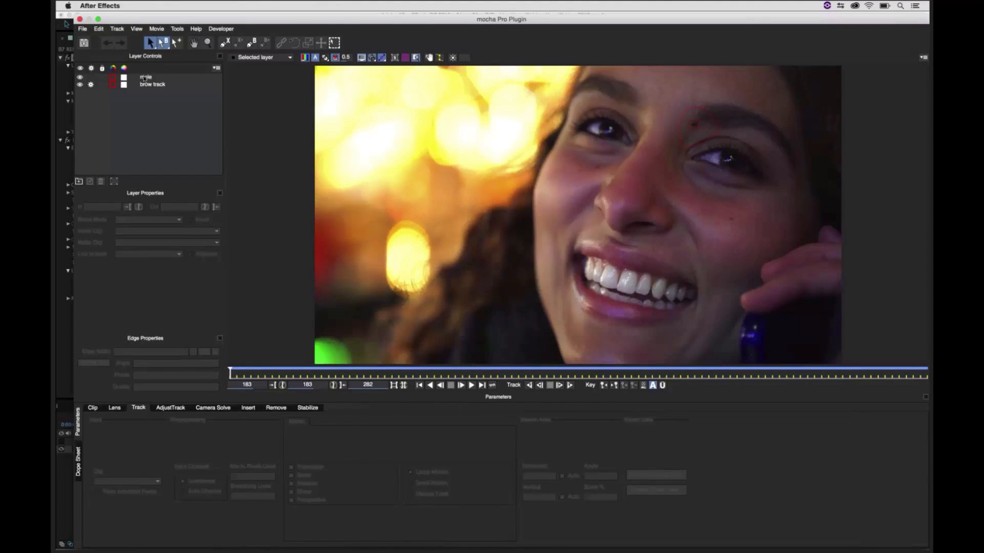
{"action": "left_click", "coordinate": [144, 78]}
{"action": "left_click", "coordinate": [82, 29]}
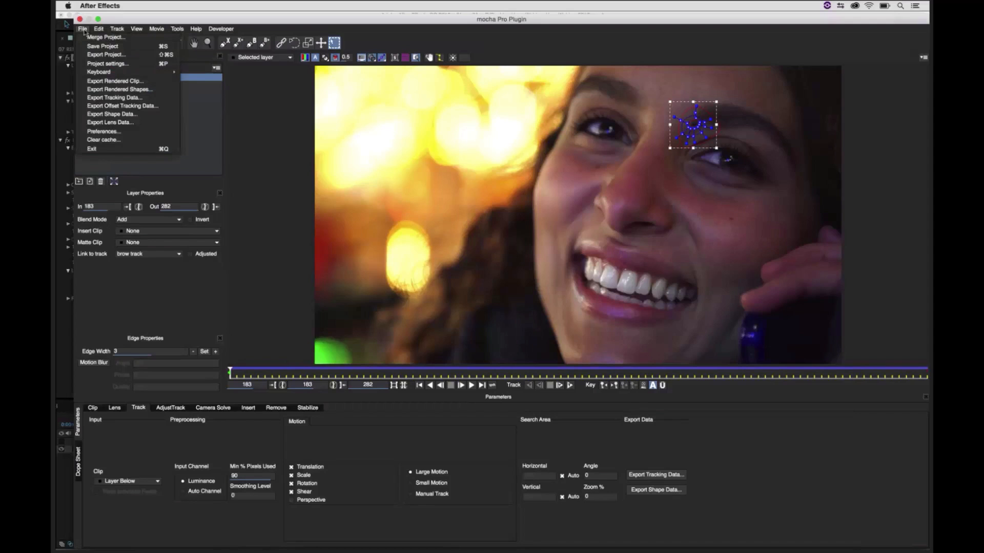
{"action": "left_click", "coordinate": [103, 46]}
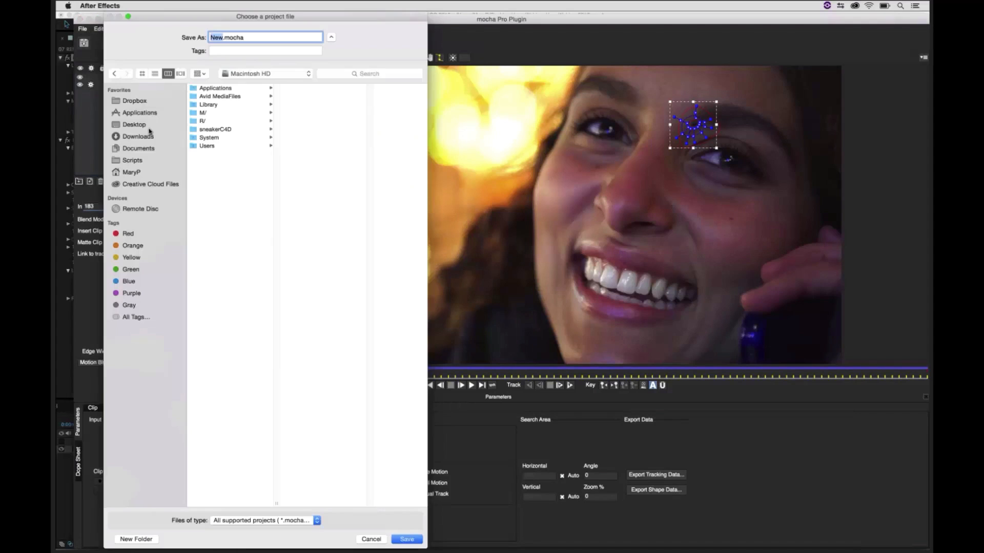
{"action": "left_click", "coordinate": [124, 126]}
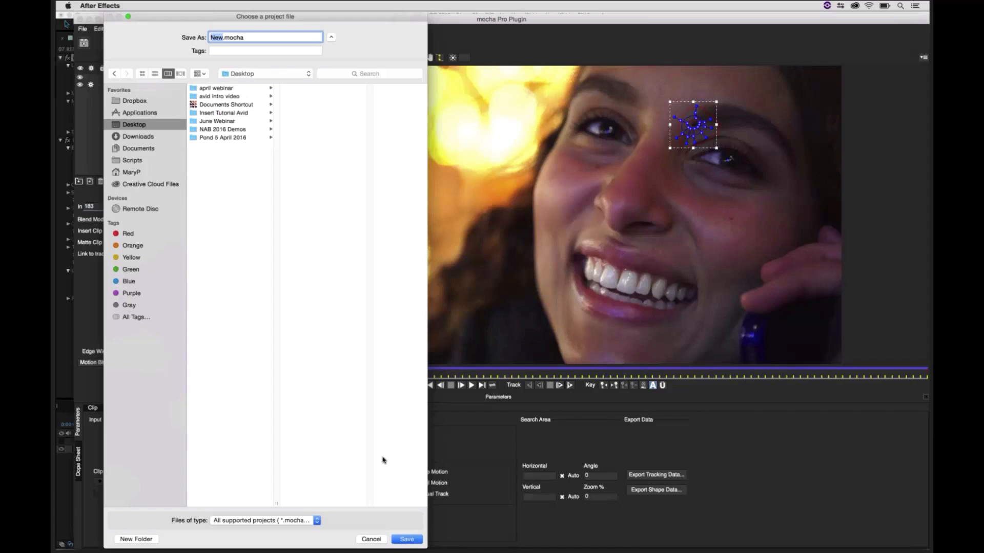
{"action": "left_click", "coordinate": [374, 539]}
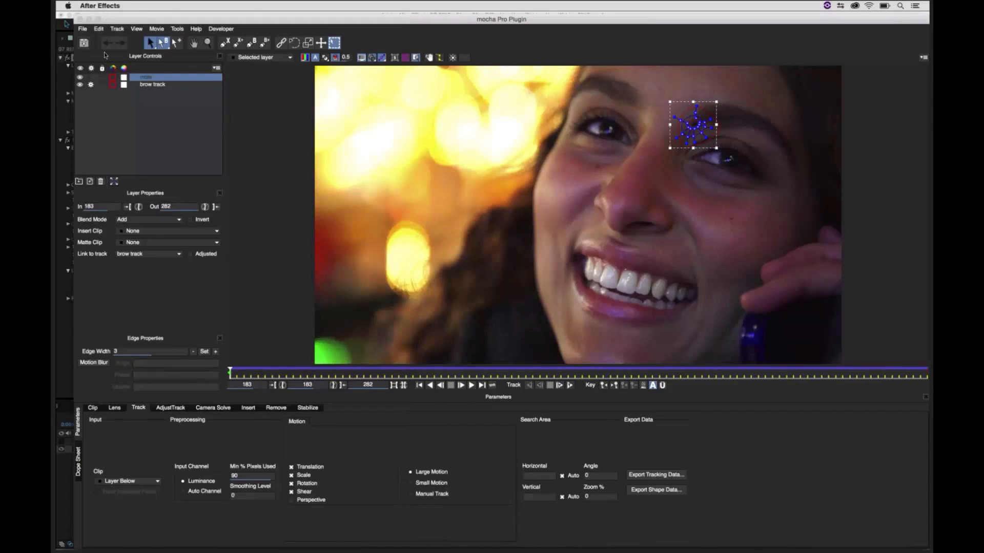
{"action": "left_click", "coordinate": [80, 19]}
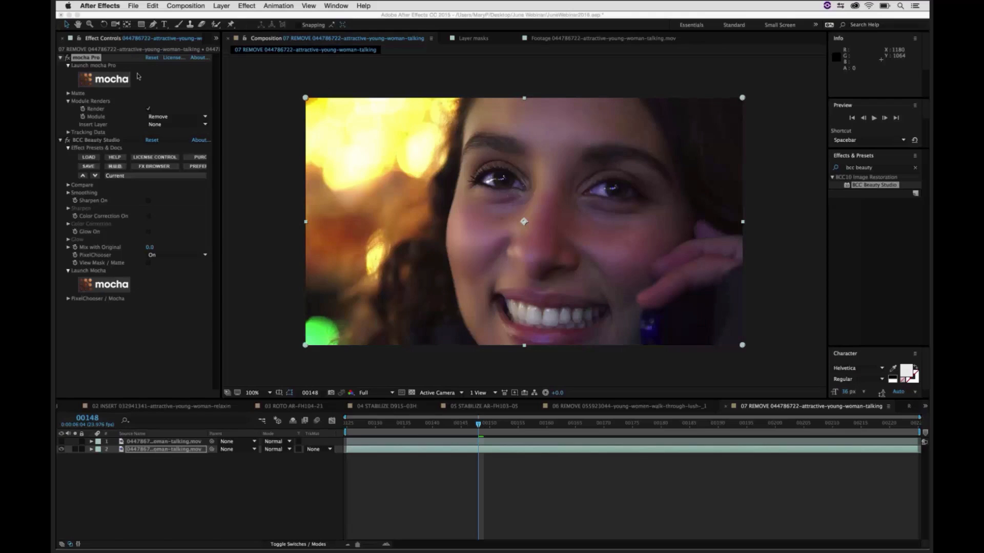
{"action": "left_click", "coordinate": [129, 82]}
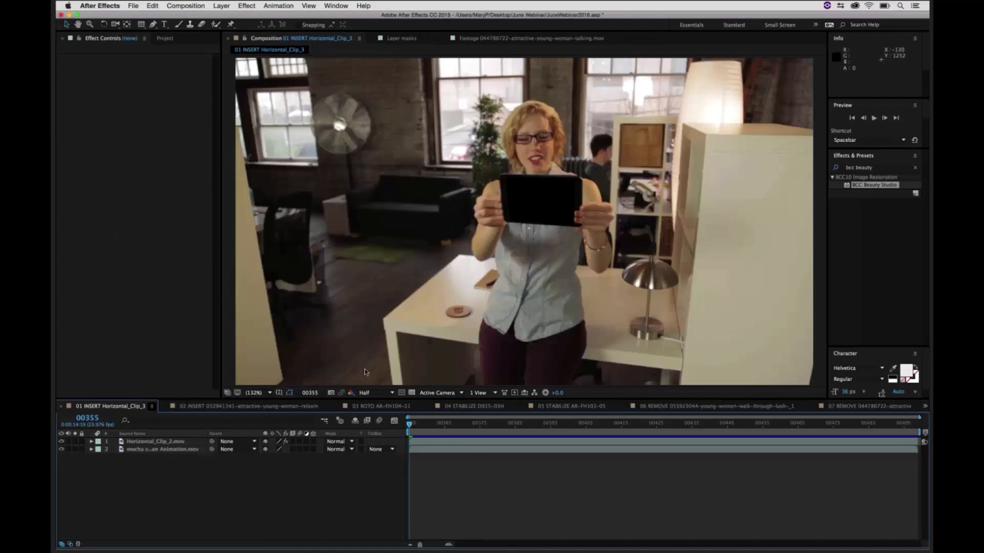
Step: Select the Horizontal_Clip_2 layer, decline tracking at proxy resolution and set the composition preview resolution to Full
{"action": "left_click", "coordinate": [142, 449]}
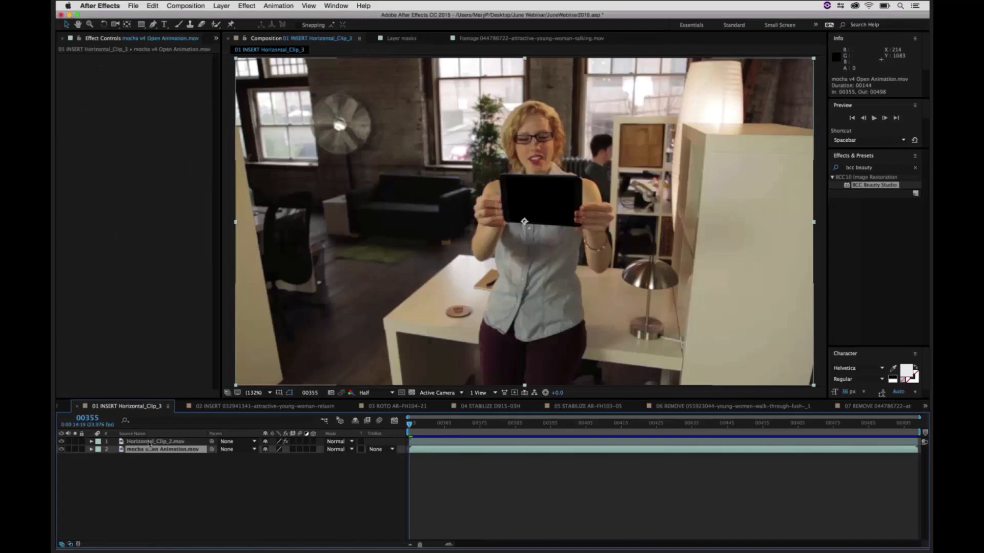
{"action": "left_click", "coordinate": [151, 442]}
{"action": "left_click", "coordinate": [101, 84]}
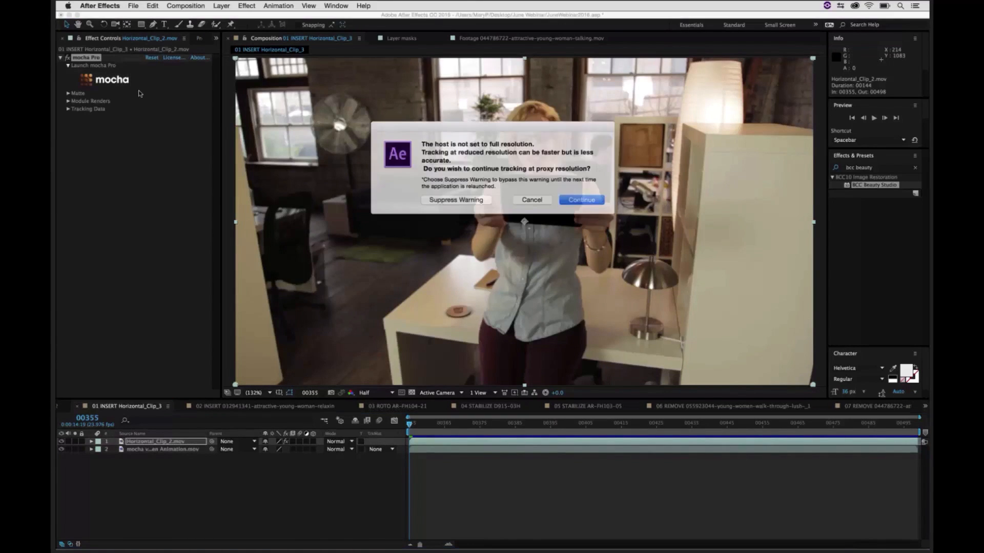
{"action": "left_click", "coordinate": [530, 198]}
{"action": "left_click", "coordinate": [379, 393]}
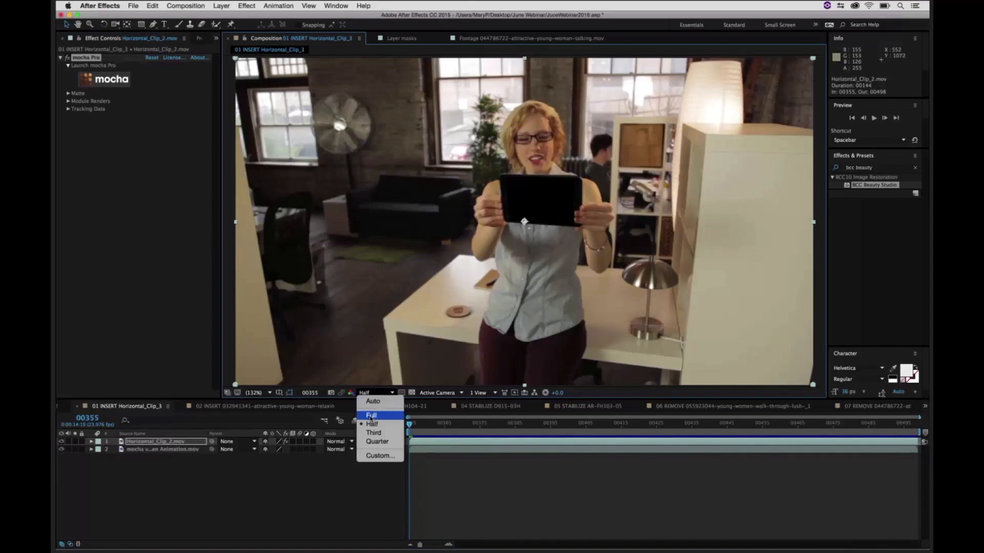
{"action": "left_click", "coordinate": [369, 402]}
Step: Inspect the screen layer's insert setup for Horizontal_Clip_2 in mocha Pro and close mocha without changes
{"action": "left_click", "coordinate": [118, 84]}
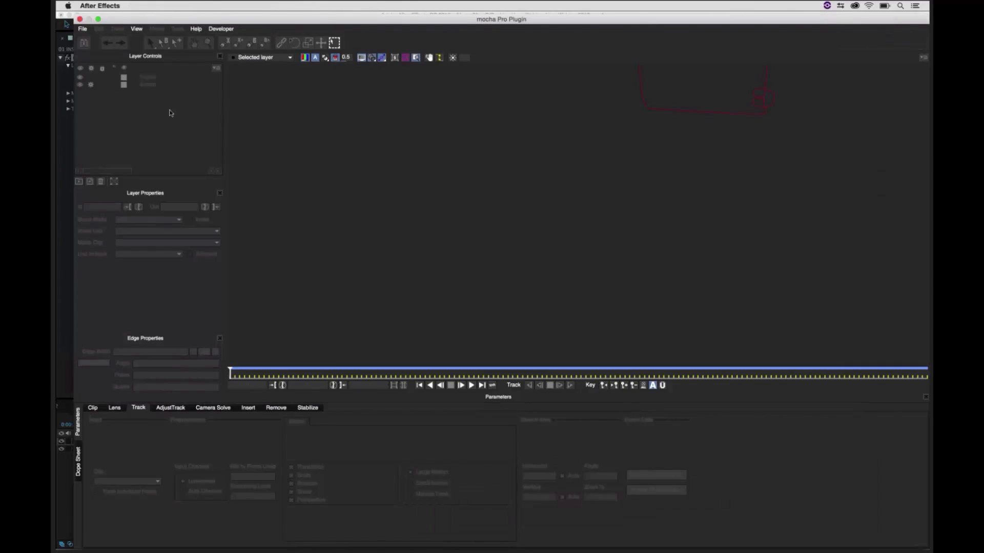
{"action": "left_click", "coordinate": [146, 84]}
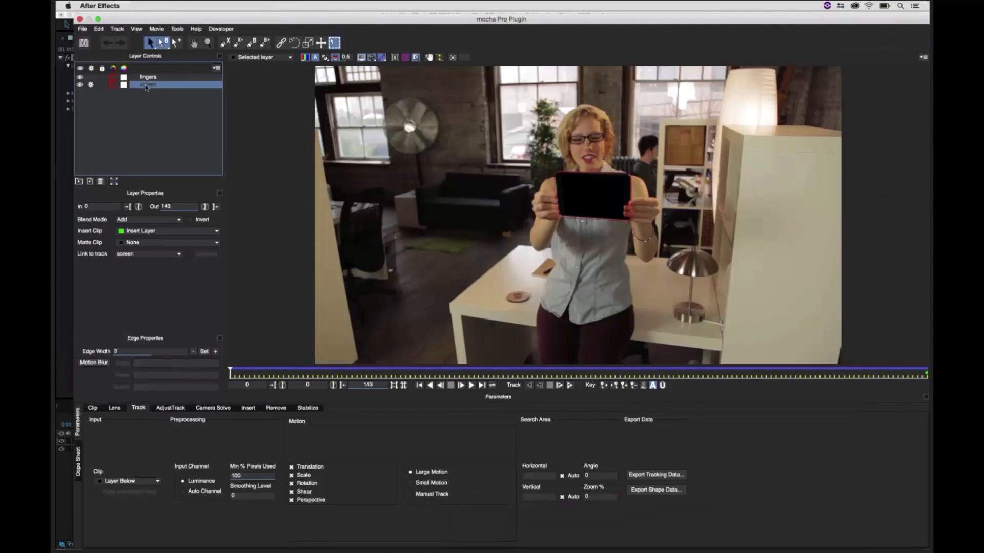
{"action": "left_click", "coordinate": [80, 19]}
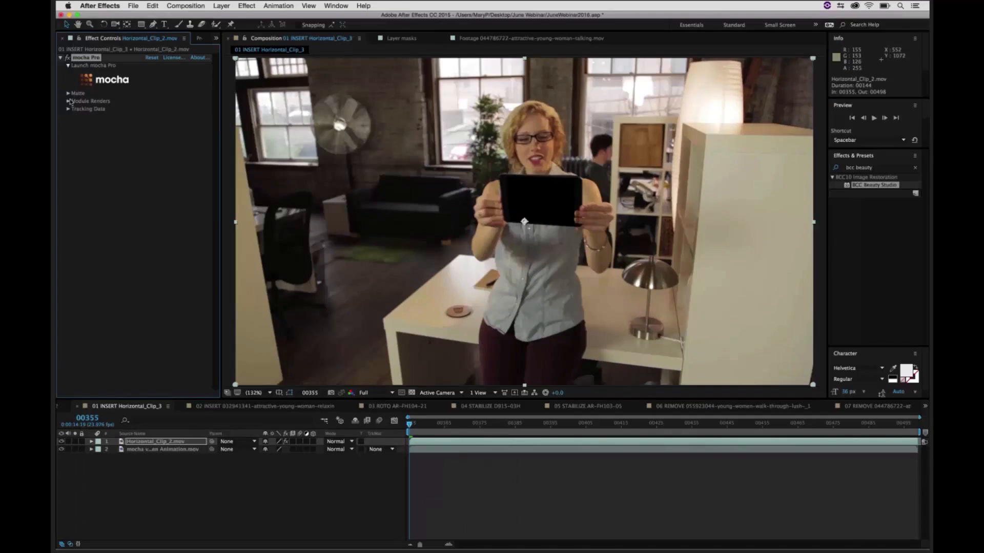
Step: Set Horizontal_Clip_2's mocha Pro module to Insert: Cutout, go to frame 422 and hide the mocha animation layer
{"action": "left_click", "coordinate": [172, 117]}
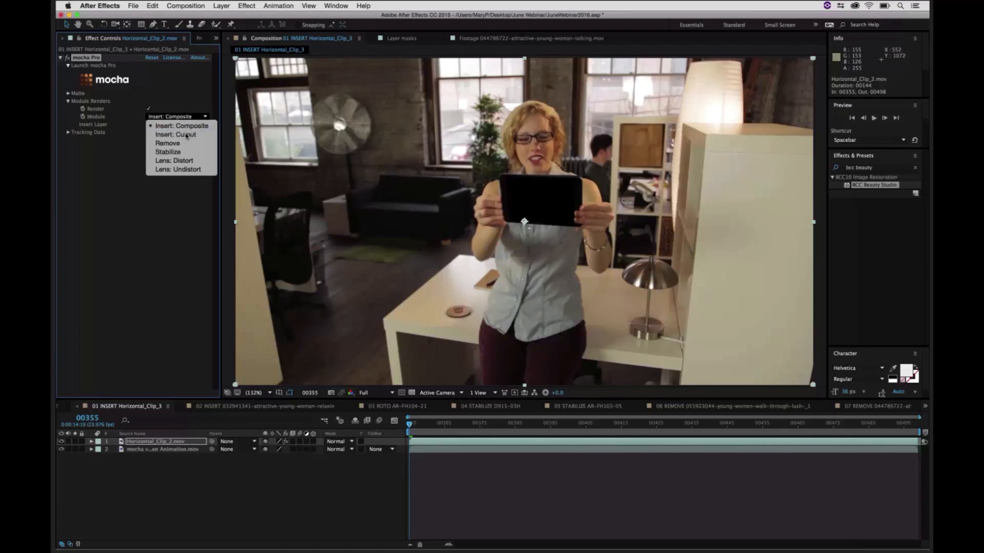
{"action": "left_click", "coordinate": [176, 134]}
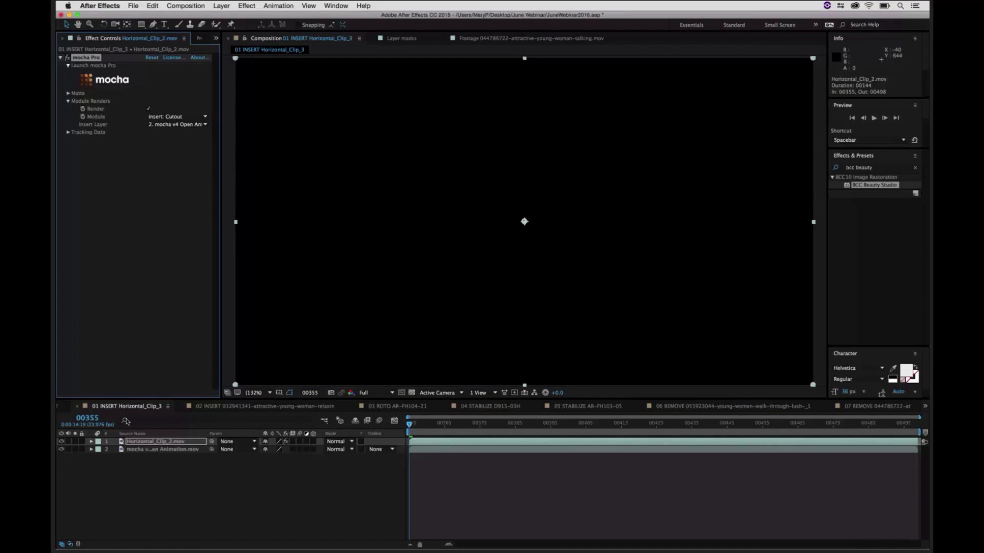
{"action": "left_click", "coordinate": [62, 451]}
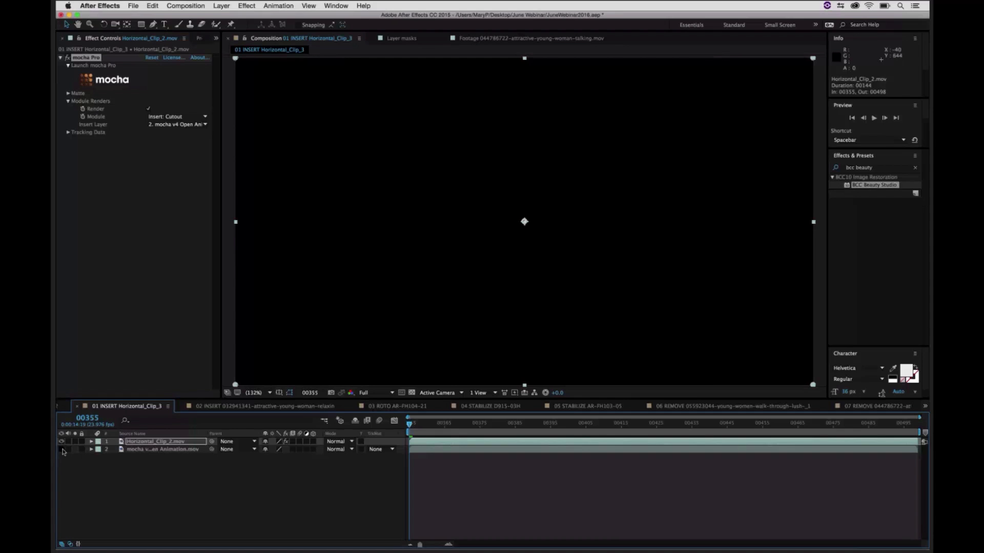
{"action": "left_click_drag", "start_coordinate": [445, 424], "coordinate": [646, 432]}
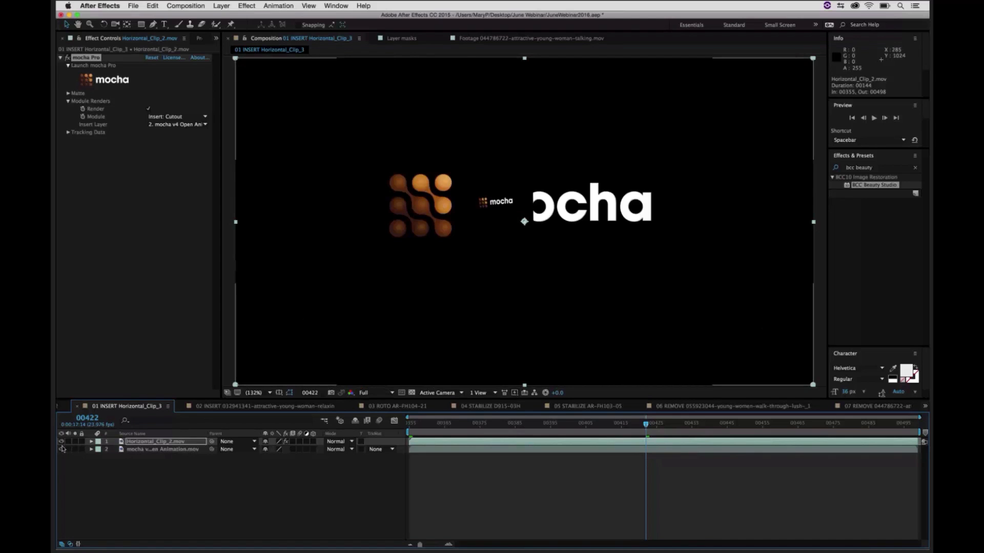
{"action": "left_click", "coordinate": [62, 449]}
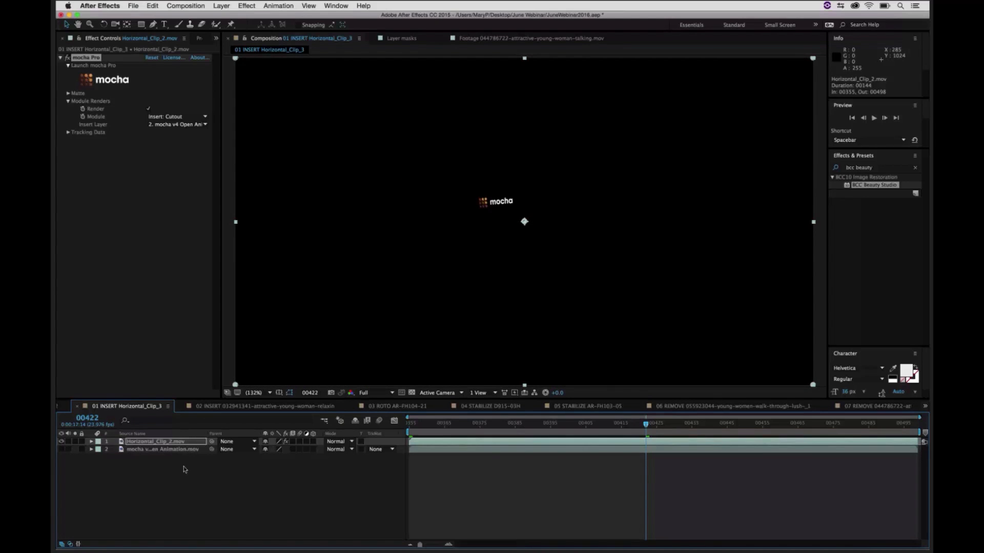
Step: Create a comp-sized white solid, place it below the other layers and check the tracked cutout over it up to frame 411
{"action": "left_click", "coordinate": [170, 465]}
{"action": "left_click", "coordinate": [214, 5]}
{"action": "mouse_move", "coordinate": [226, 16]}
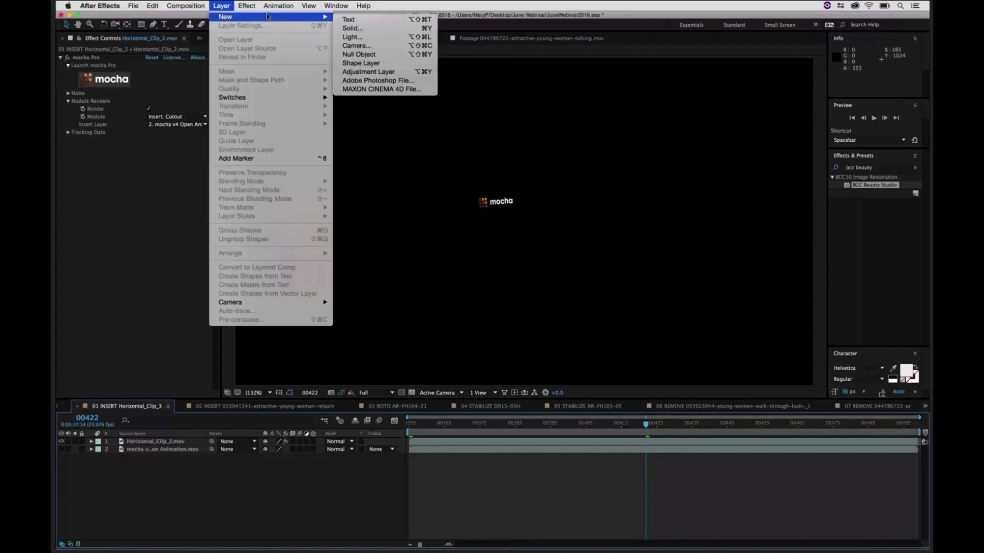
{"action": "left_click", "coordinate": [353, 29]}
{"action": "left_click", "coordinate": [229, 231]}
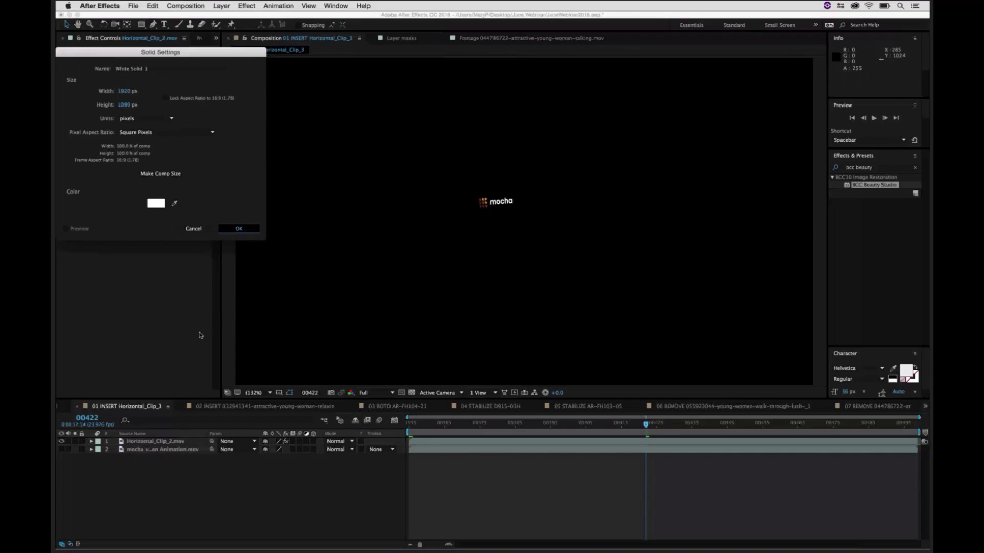
{"action": "left_click_drag", "start_coordinate": [146, 442], "coordinate": [153, 474]}
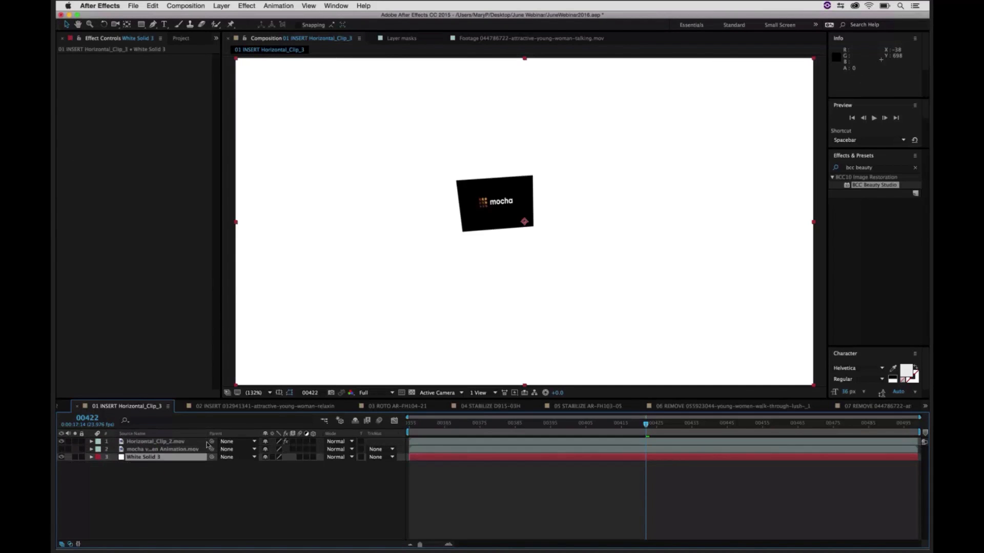
{"action": "left_click_drag", "start_coordinate": [636, 427], "coordinate": [605, 446]}
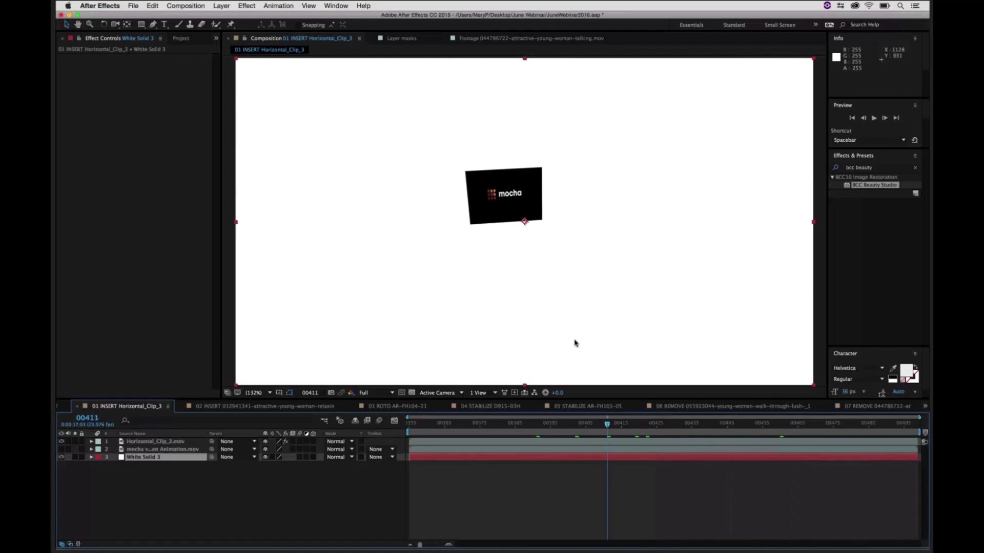
Step: Set Horizontal_Clip_2's mocha Pro module to Insert: Composite and review the available module options
{"action": "left_click", "coordinate": [146, 442]}
{"action": "left_click", "coordinate": [180, 117]}
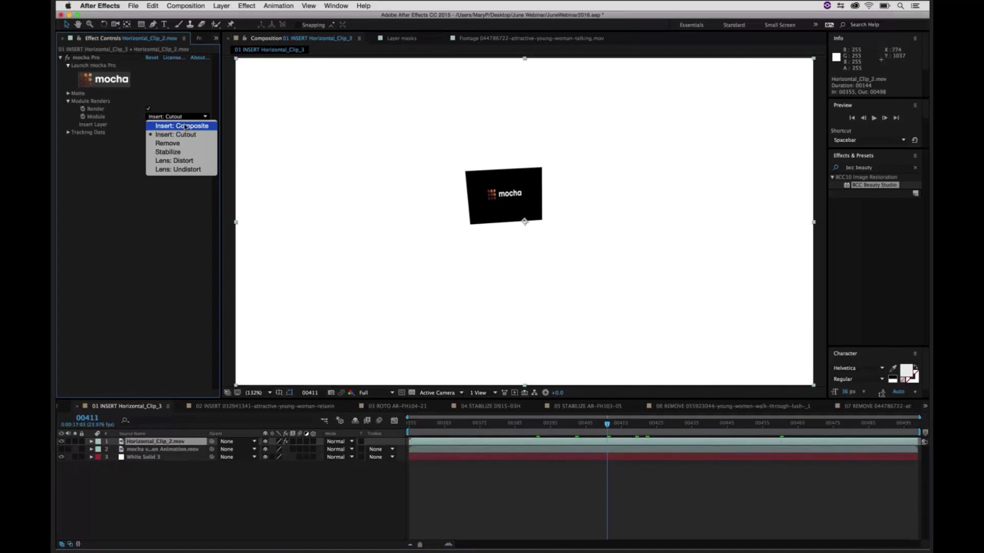
{"action": "left_click", "coordinate": [186, 126]}
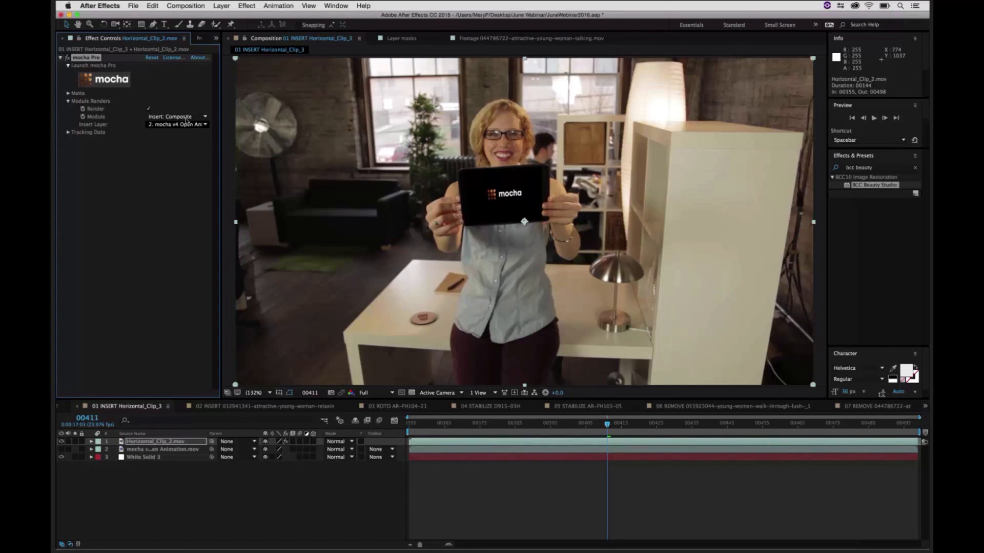
{"action": "left_click", "coordinate": [187, 118]}
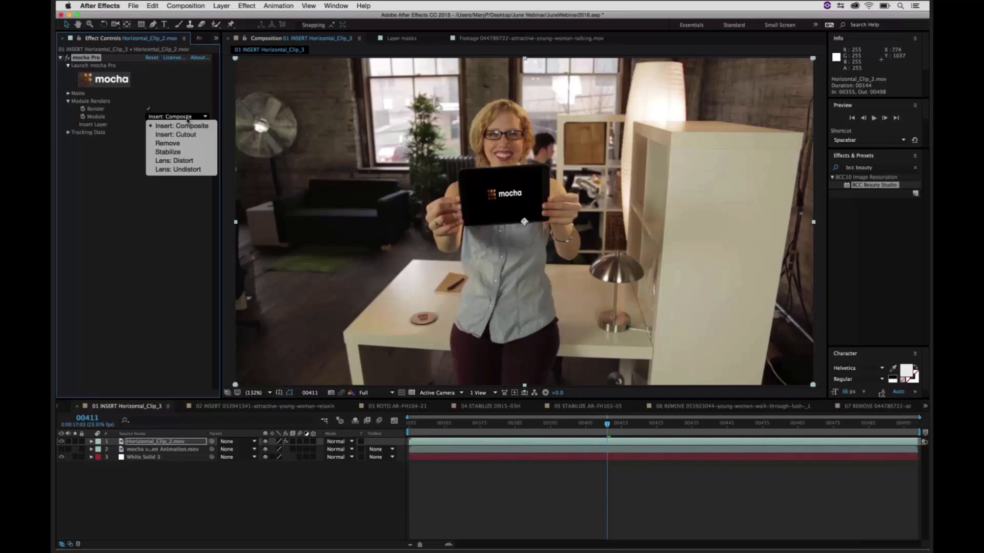
{"action": "left_click", "coordinate": [130, 164]}
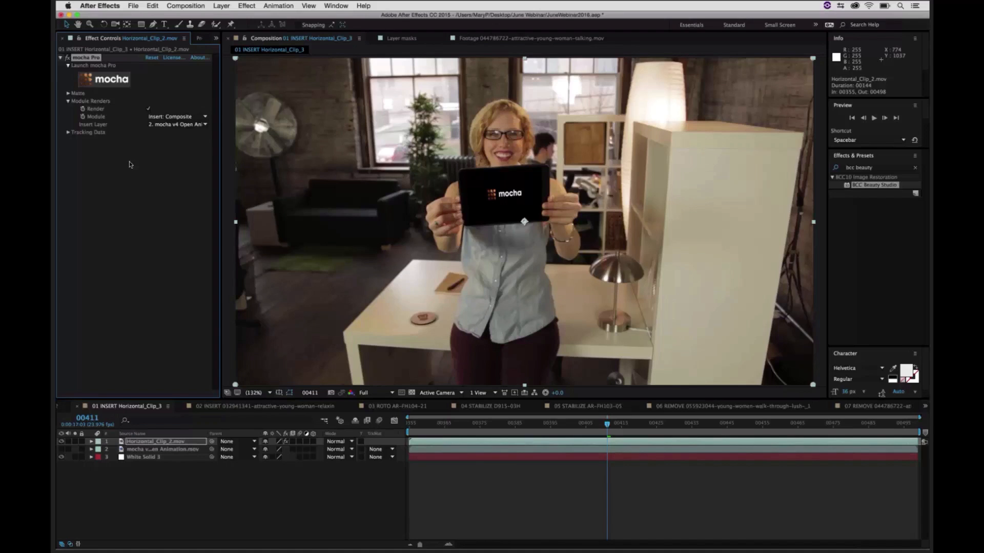
Step: Play back the mocha removals in the 06 REMOVE walking-women and 07 REMOVE talking-woman compositions
{"action": "left_click", "coordinate": [710, 407]}
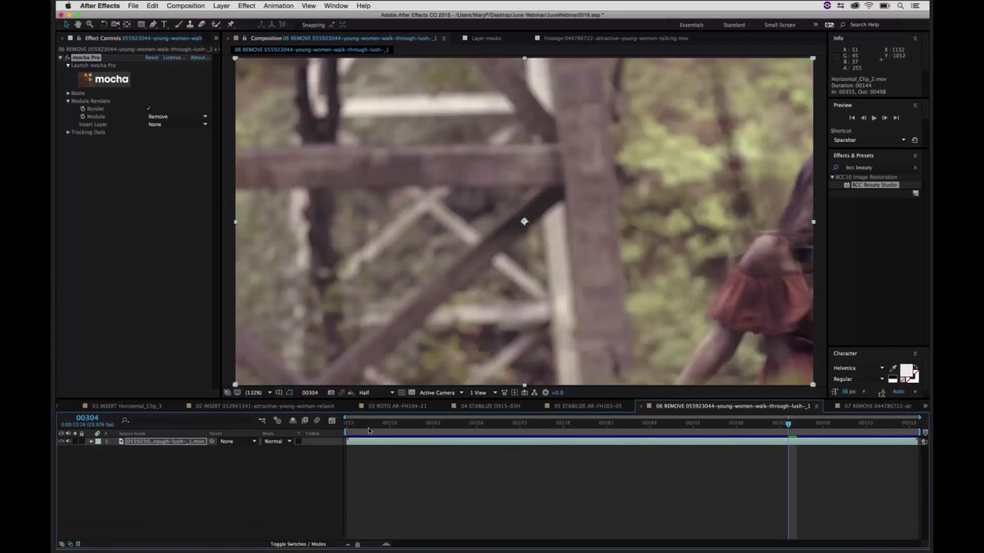
{"action": "left_click", "coordinate": [380, 425]}
{"action": "key", "text": "space"}
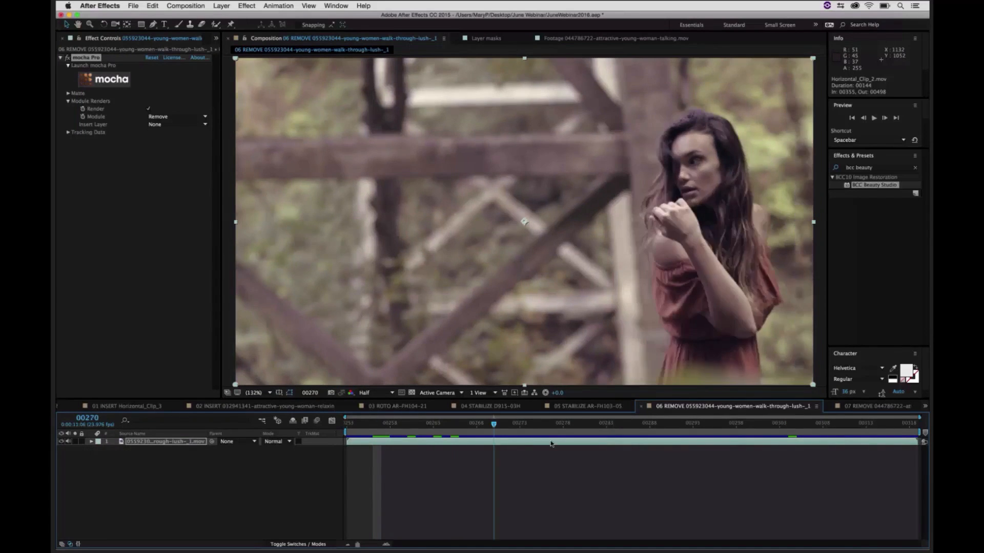
{"action": "left_click", "coordinate": [482, 442]}
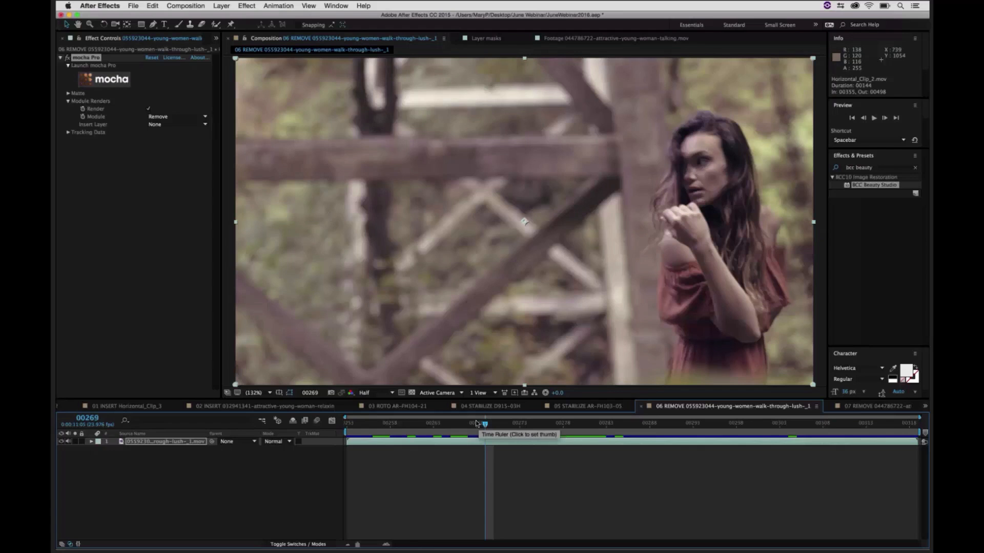
{"action": "key", "text": "space"}
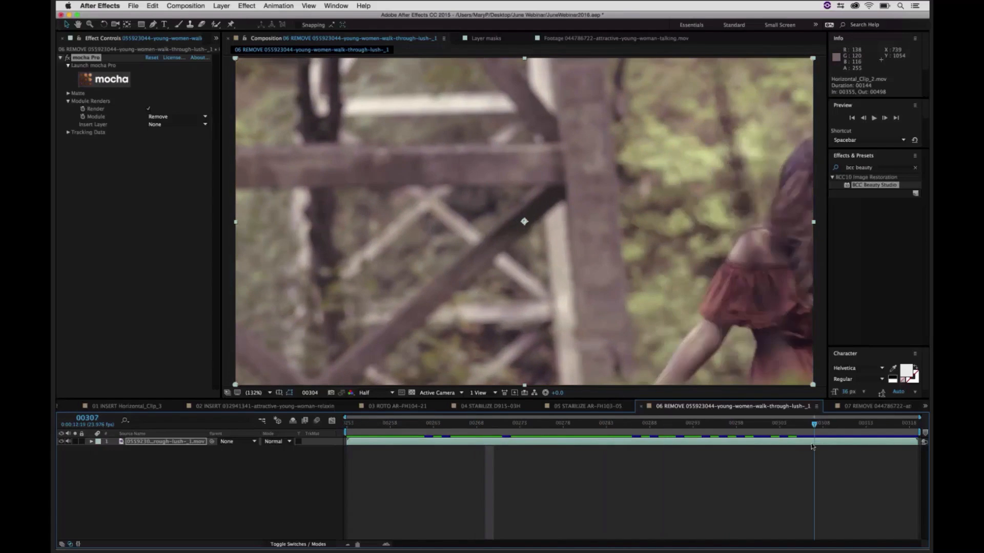
{"action": "left_click_drag", "start_coordinate": [811, 445], "coordinate": [490, 436]}
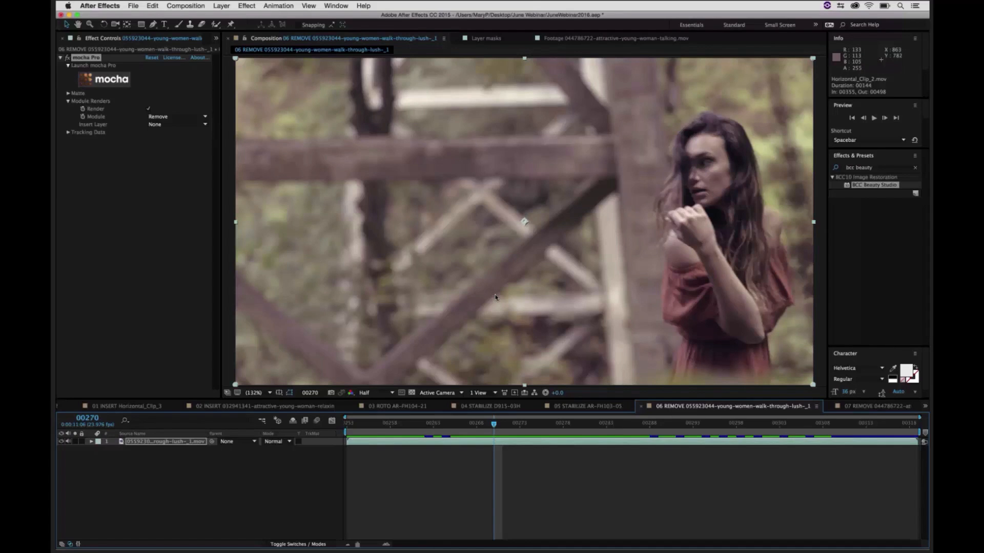
{"action": "left_click_drag", "start_coordinate": [462, 422], "coordinate": [353, 424]}
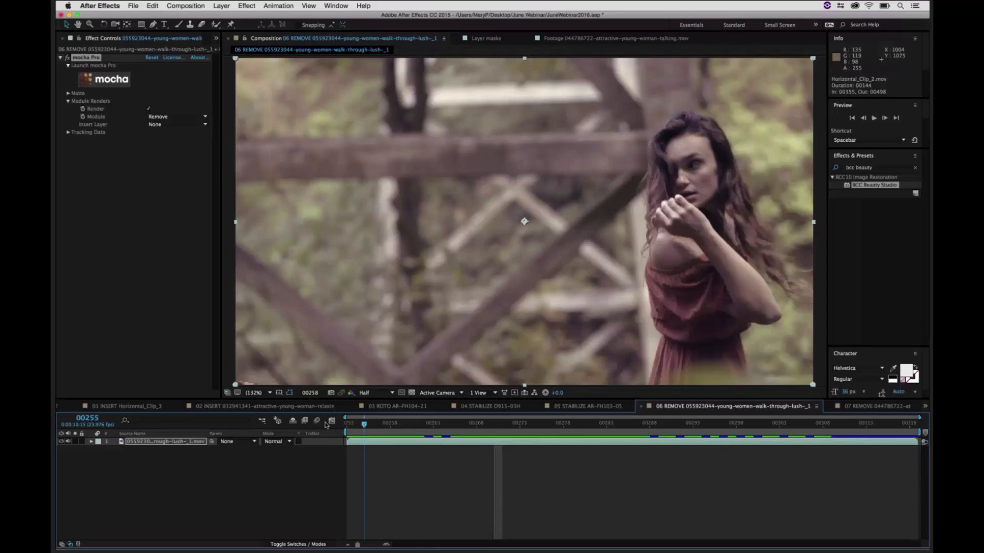
{"action": "key", "text": "space"}
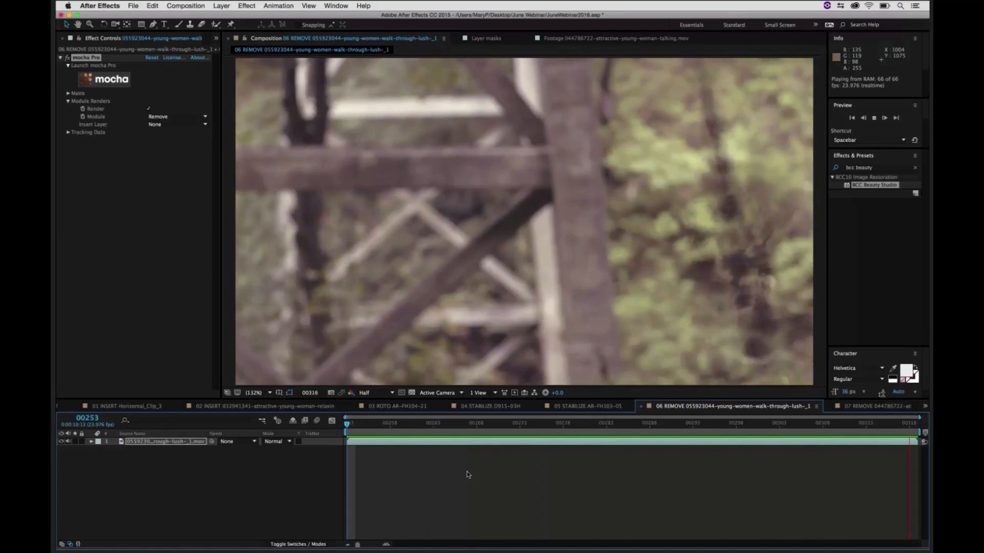
{"action": "key", "text": "space"}
{"action": "left_click", "coordinate": [861, 406]}
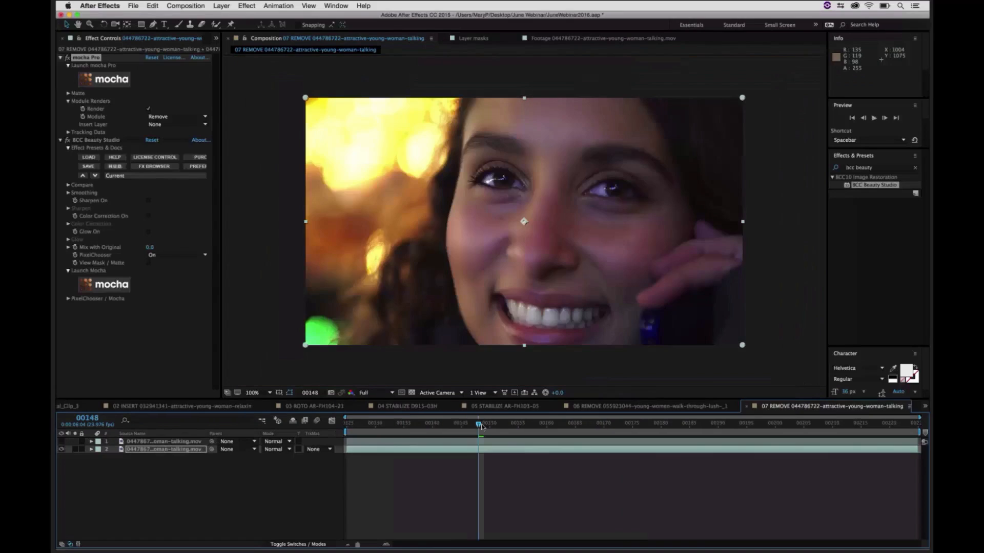
{"action": "key", "text": "space"}
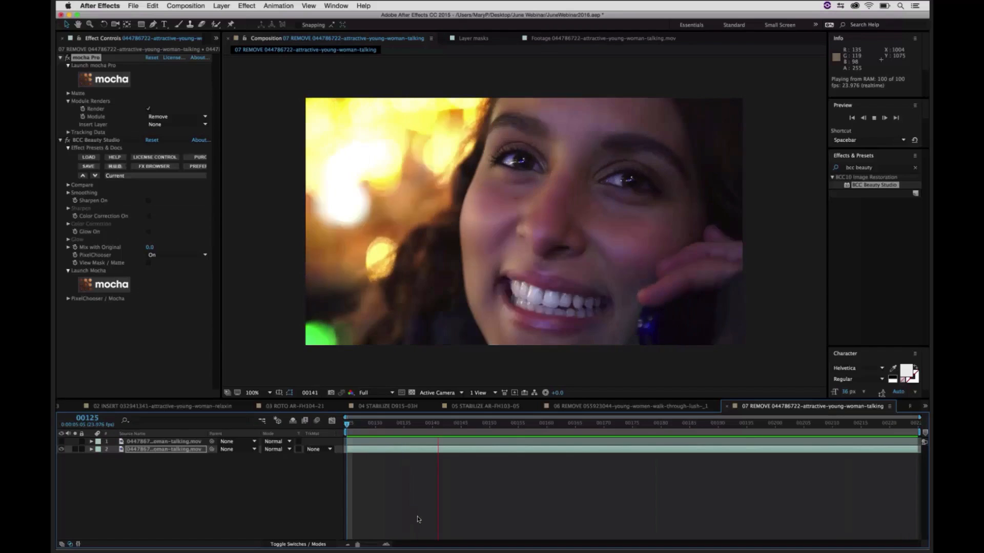
Step: Switch to Keynote and advance the presentation past the footage credits to the special discount slide
{"action": "mouse_move", "coordinate": [682, 543]}
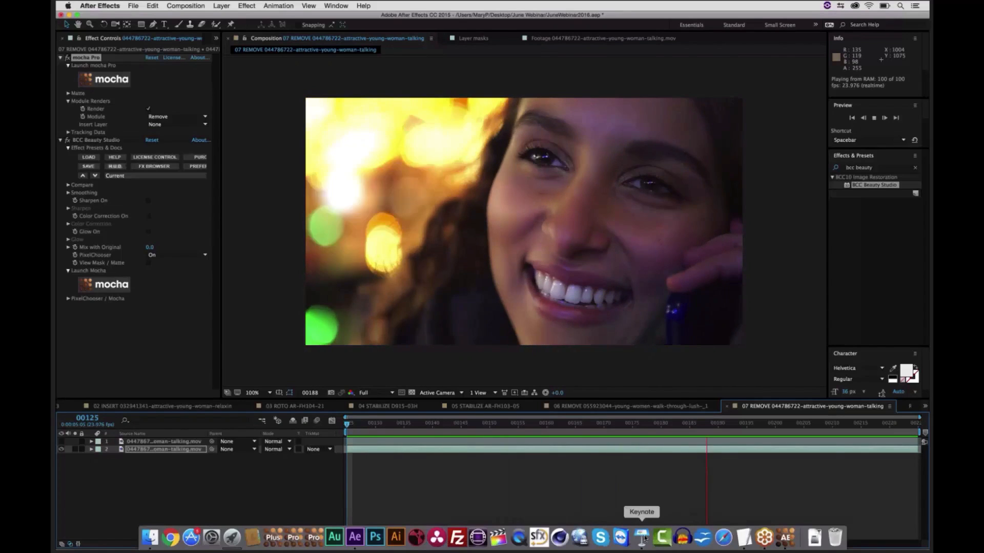
{"action": "left_click", "coordinate": [645, 538]}
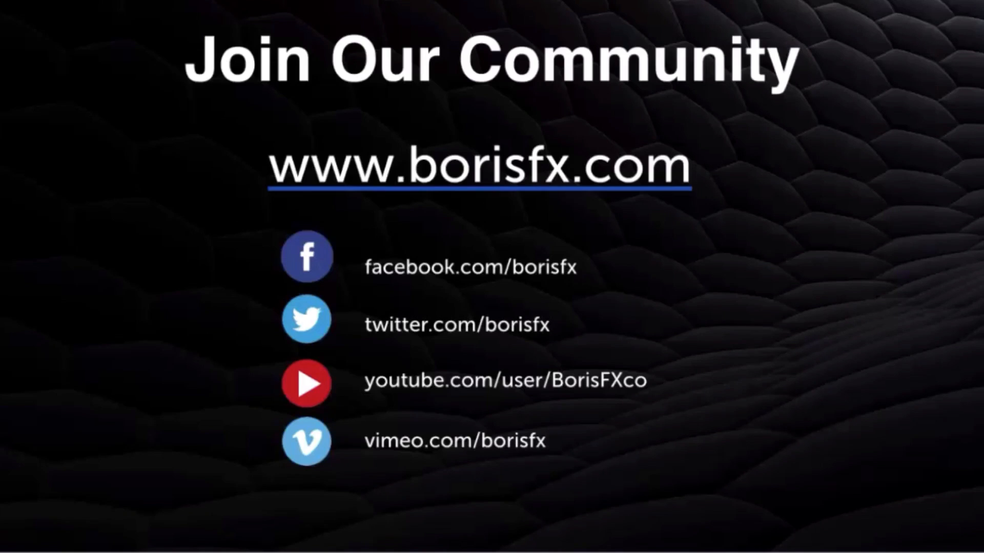
{"action": "key", "text": "Right"}
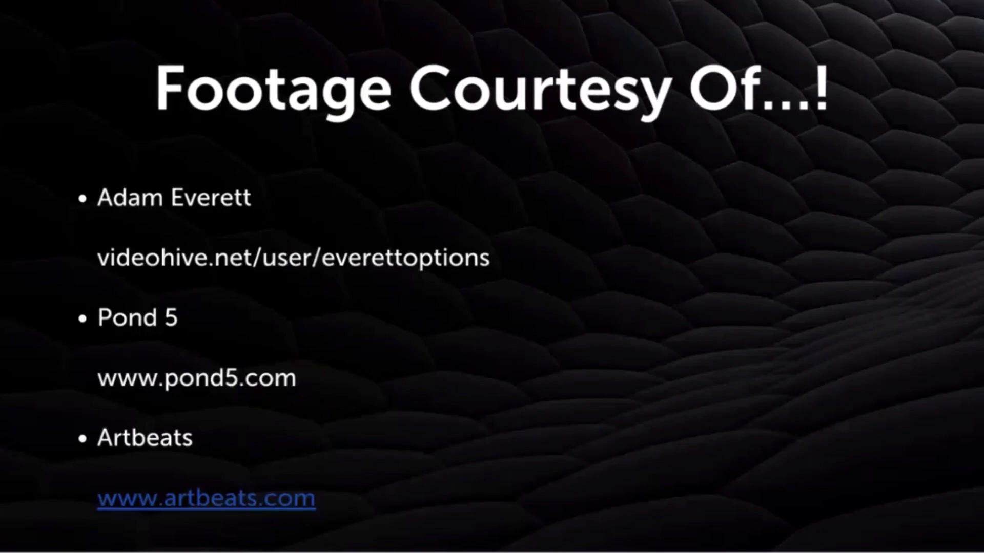
{"action": "key", "text": "Right"}
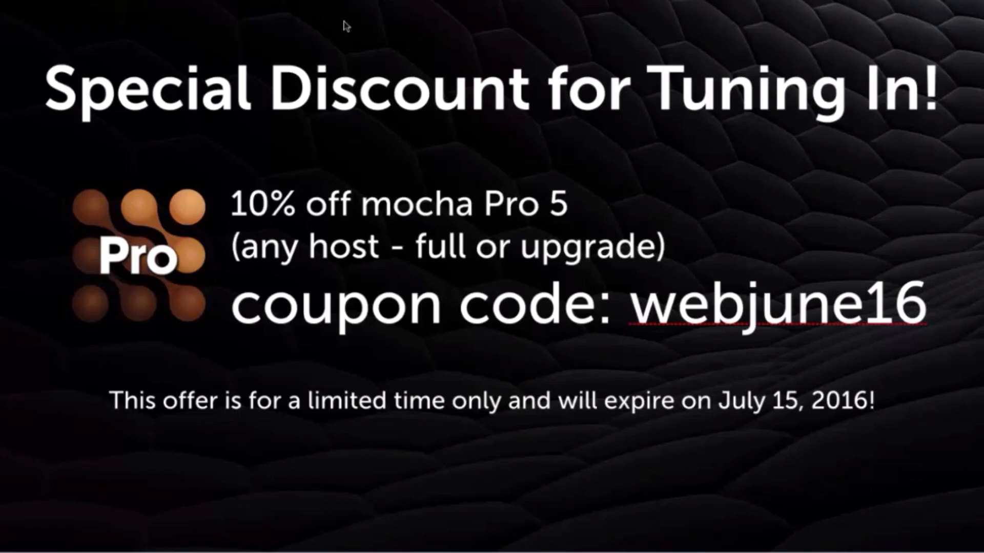